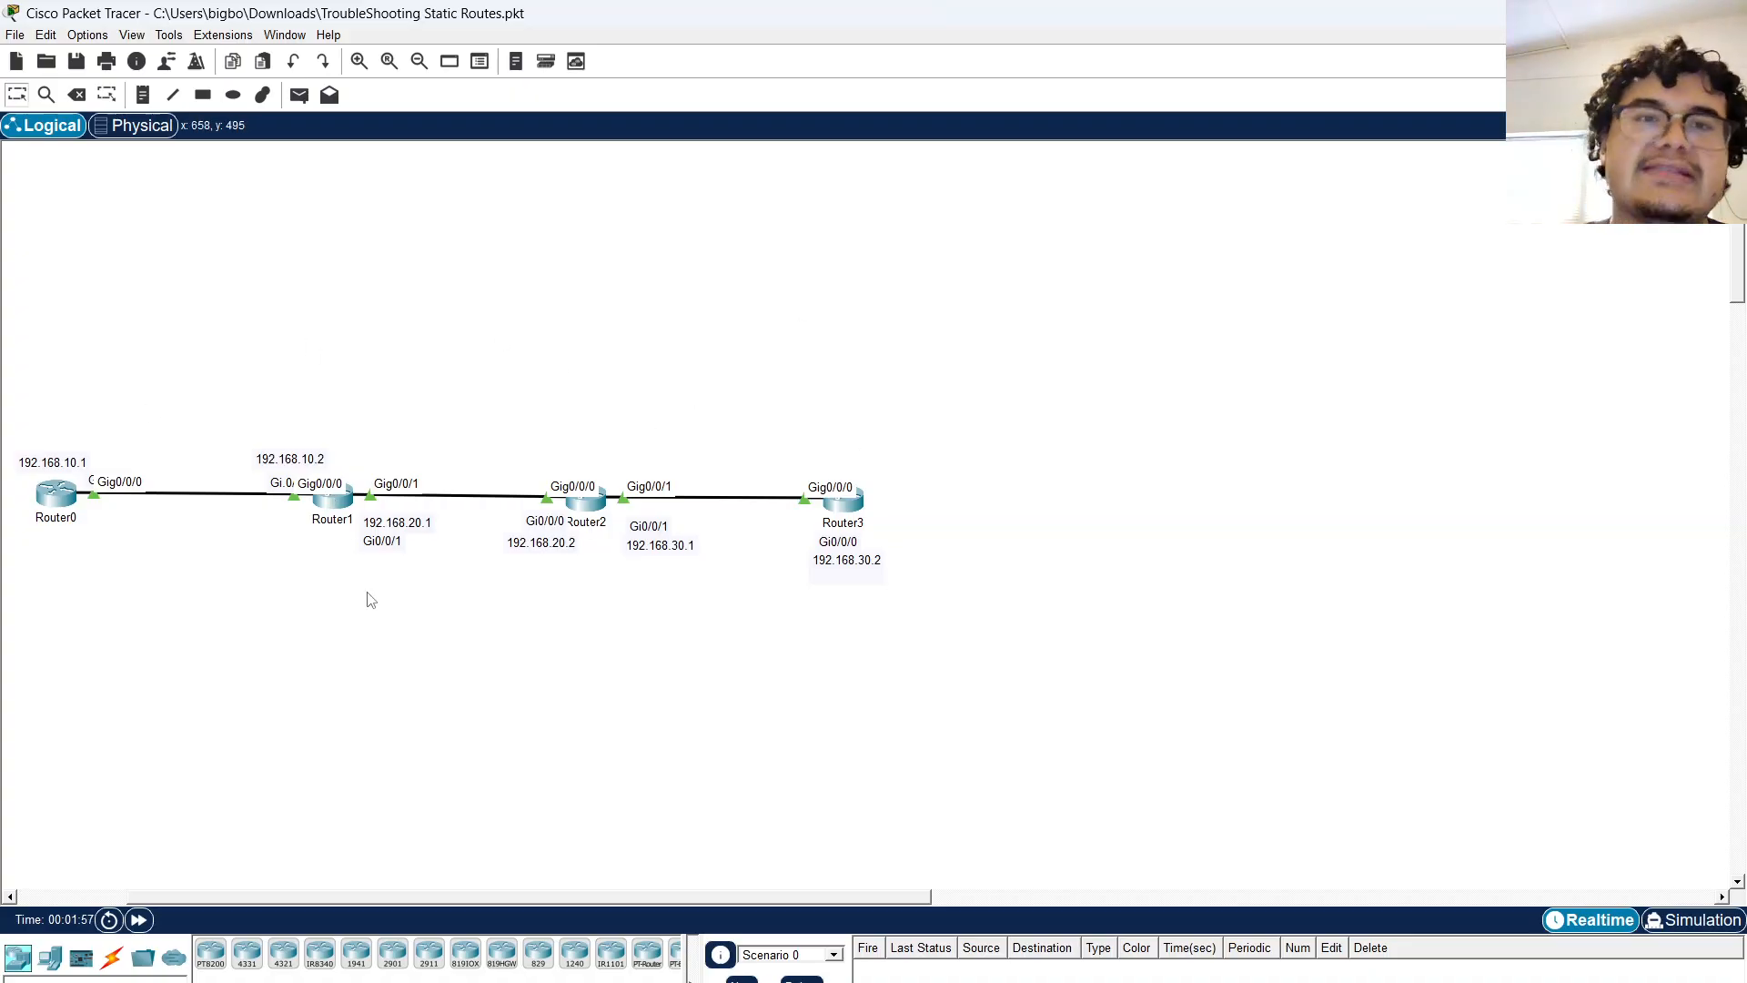
Draw a blue-filled rectangle over the Router0–Router1 link with the Rectangle tool.
click(202, 95)
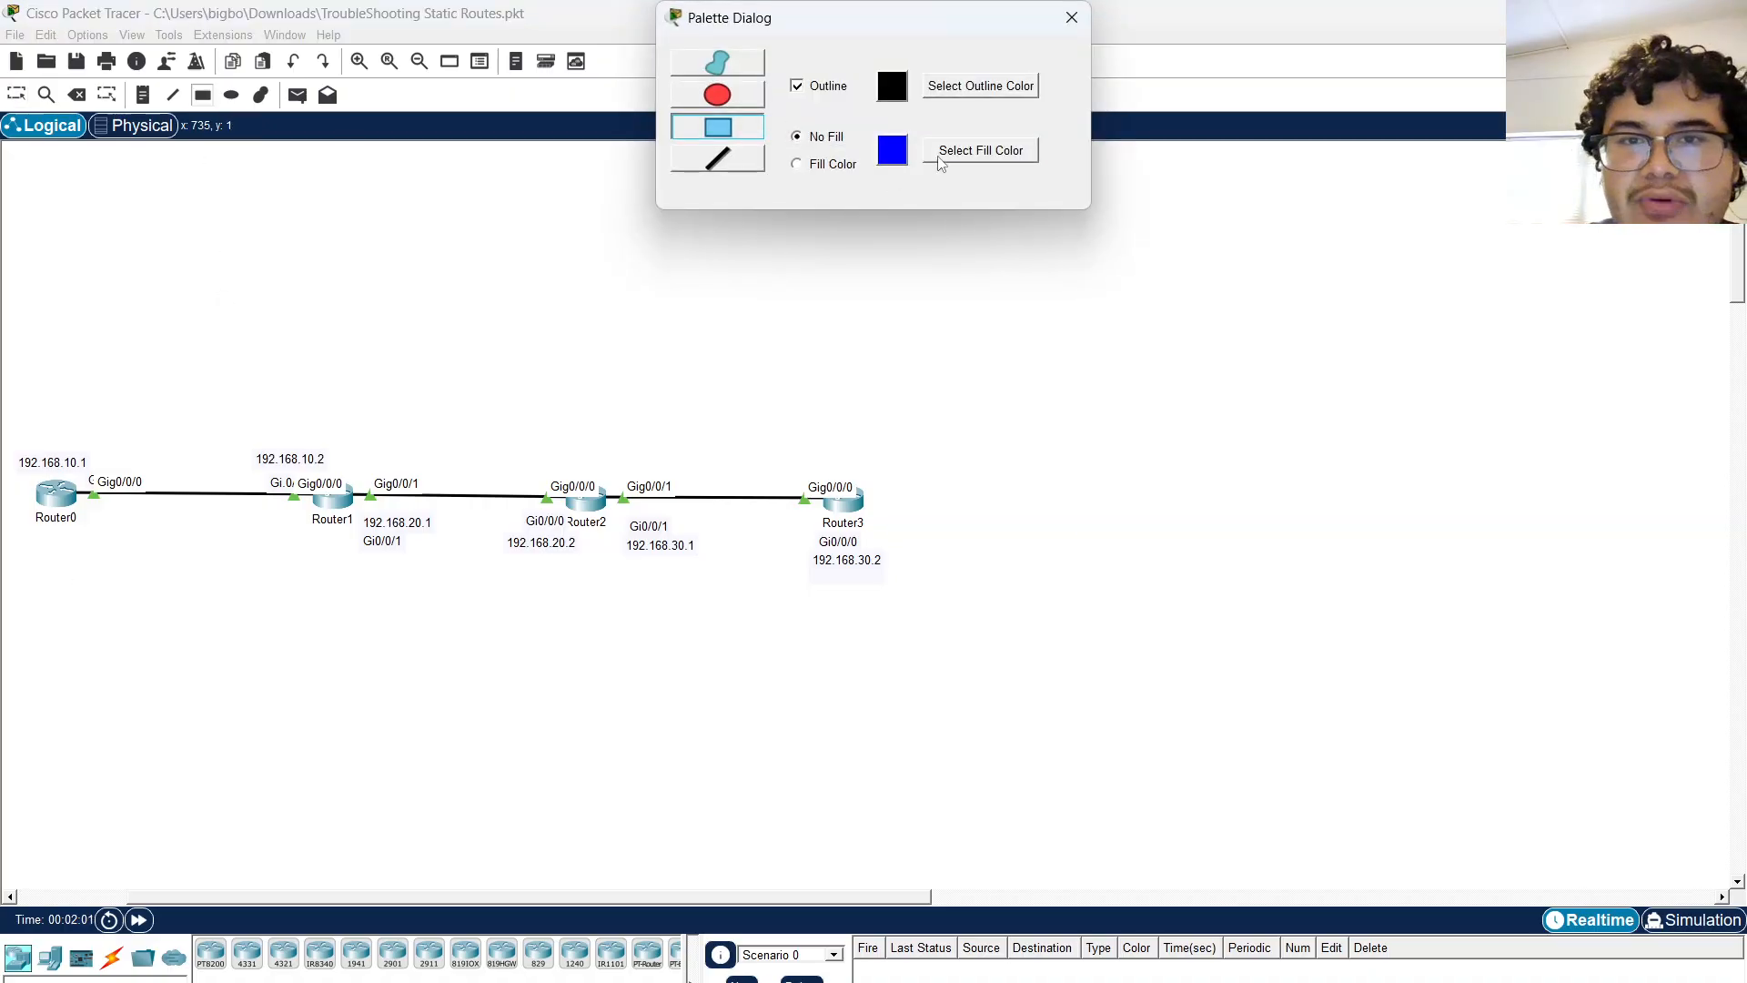
click(830, 165)
click(966, 151)
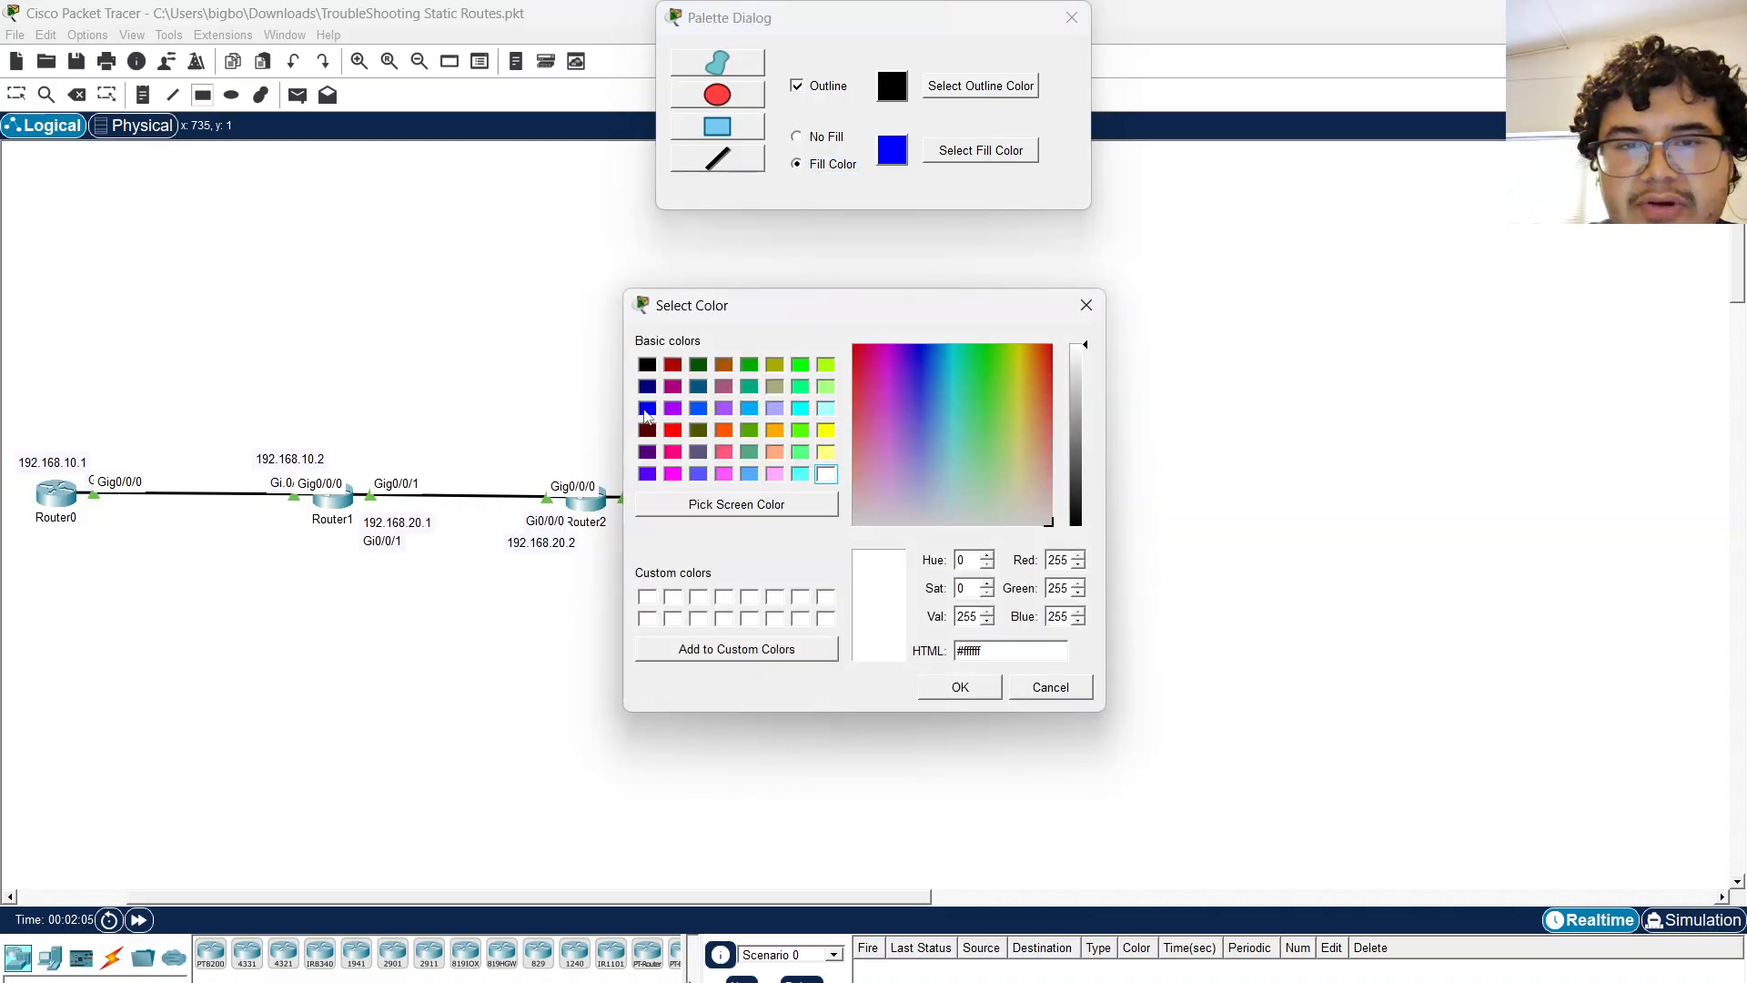
click(646, 409)
click(960, 687)
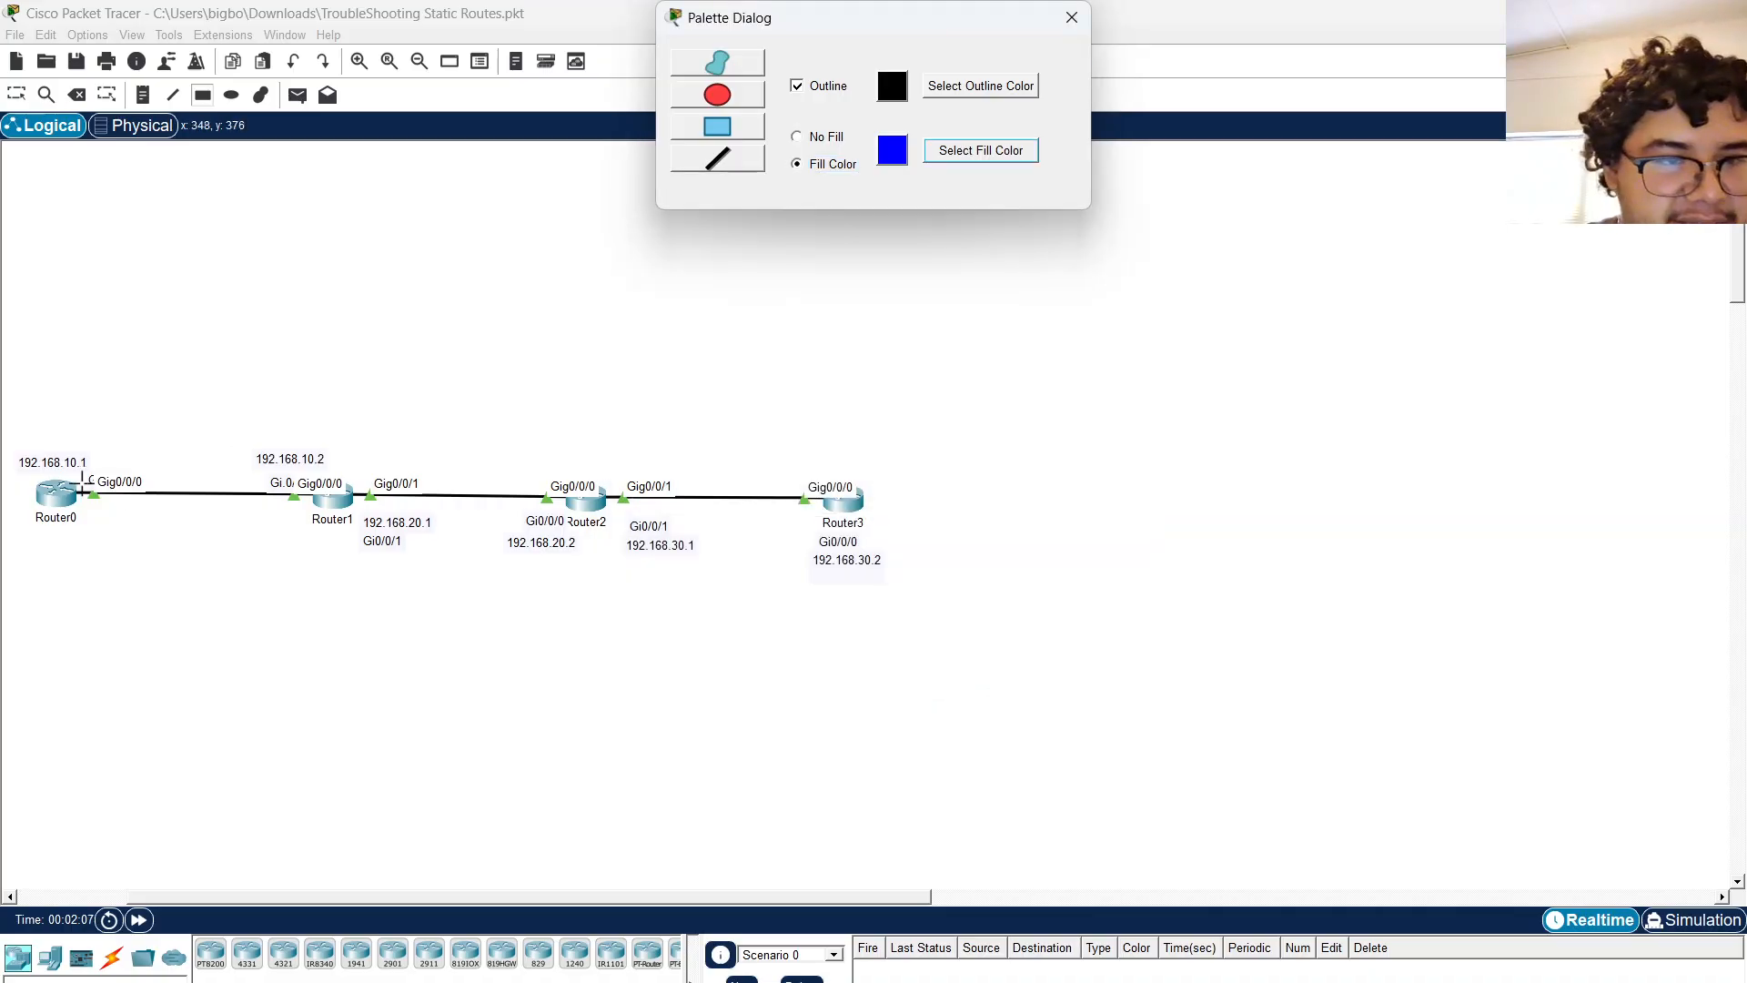
drag(76, 459, 315, 523)
Draw a pink-filled rectangle over the Router1–Router2 link.
click(950, 153)
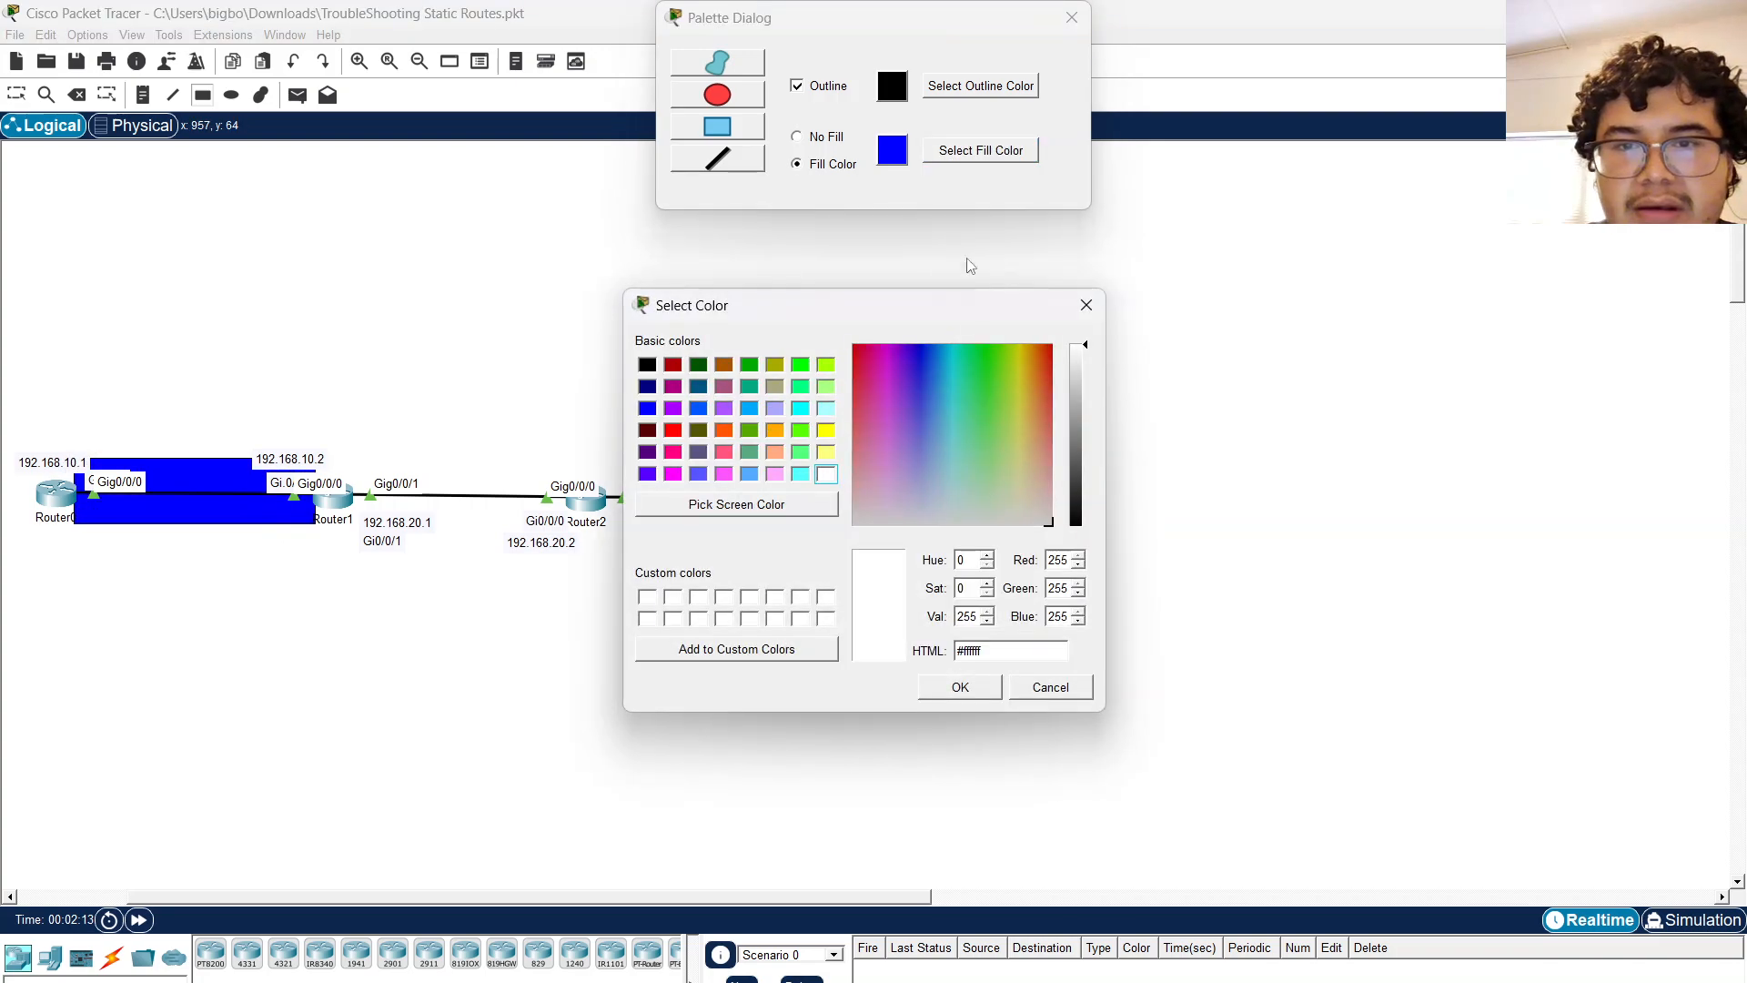
click(775, 475)
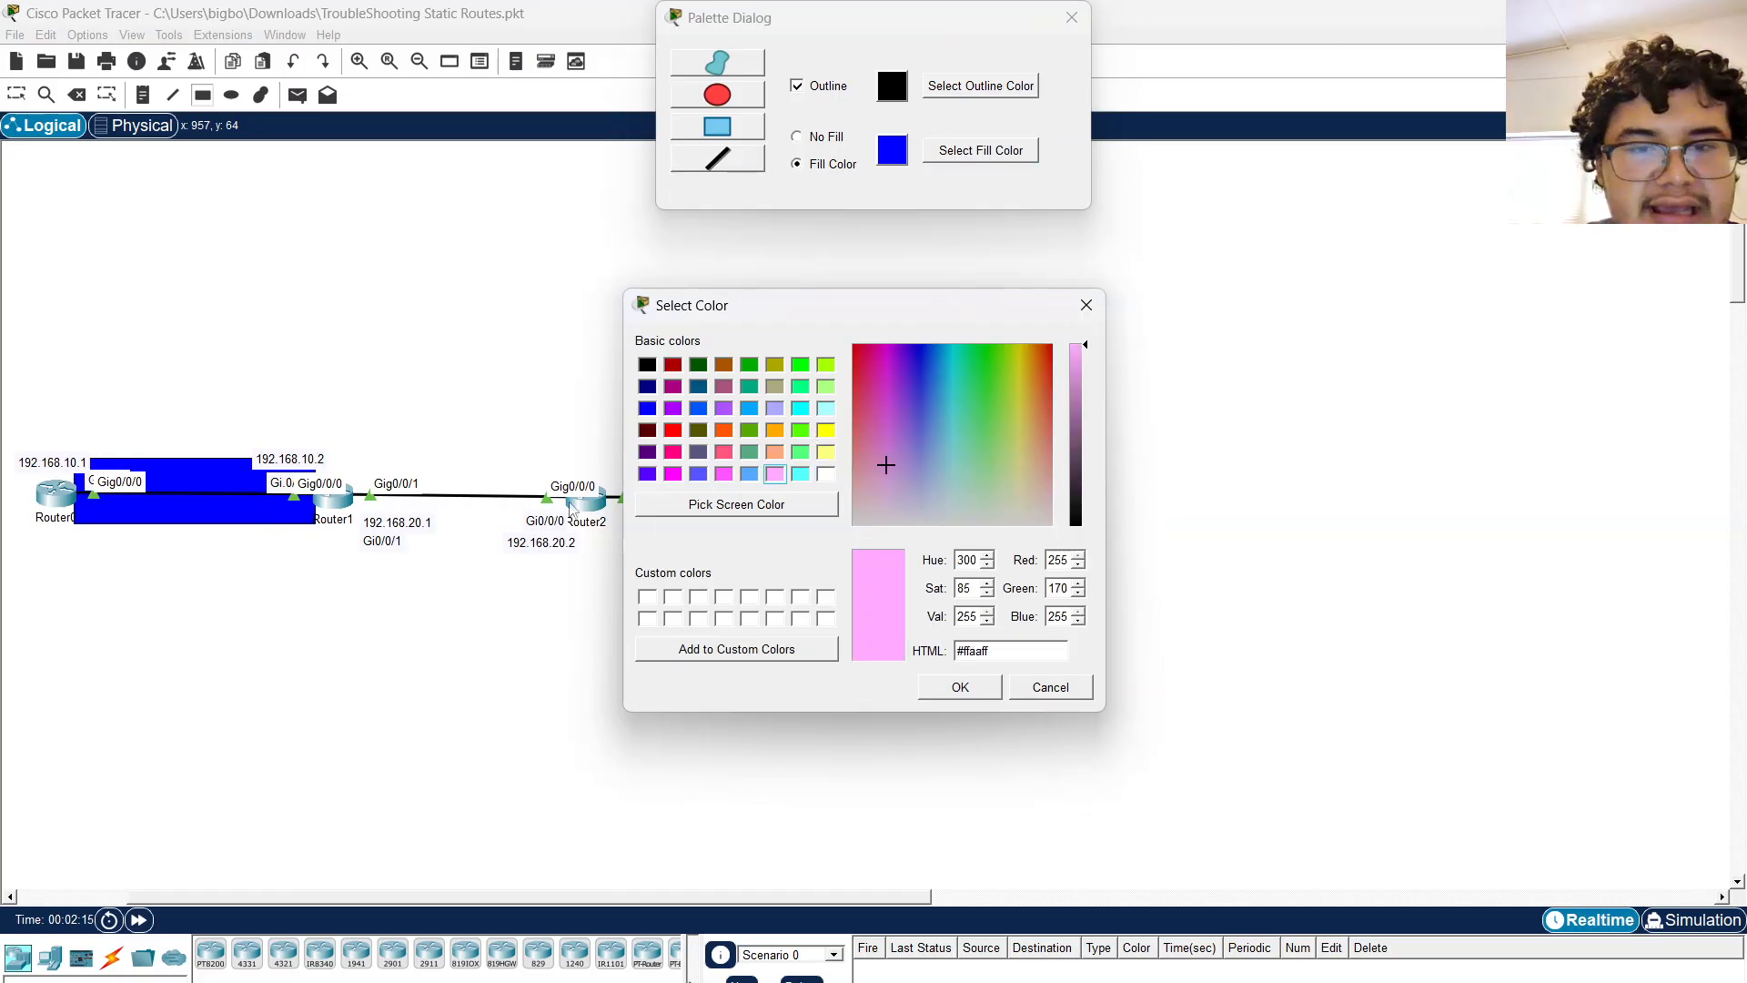
click(942, 687)
drag(349, 470, 573, 519)
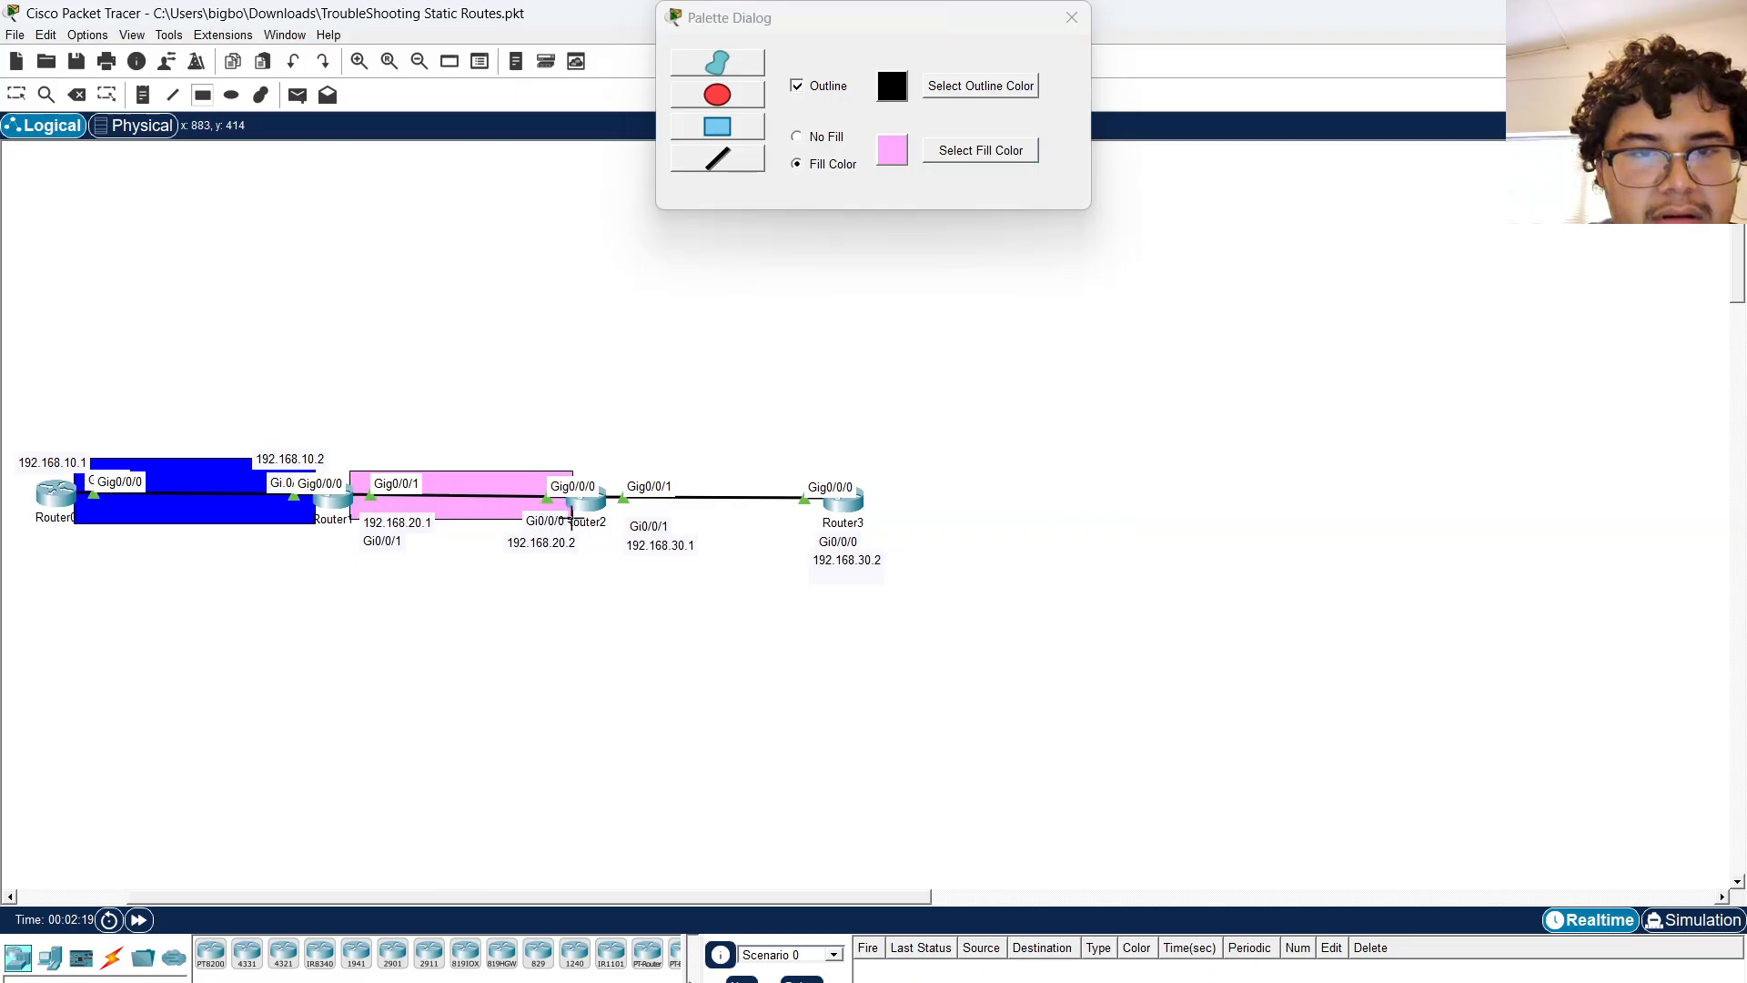
click(961, 153)
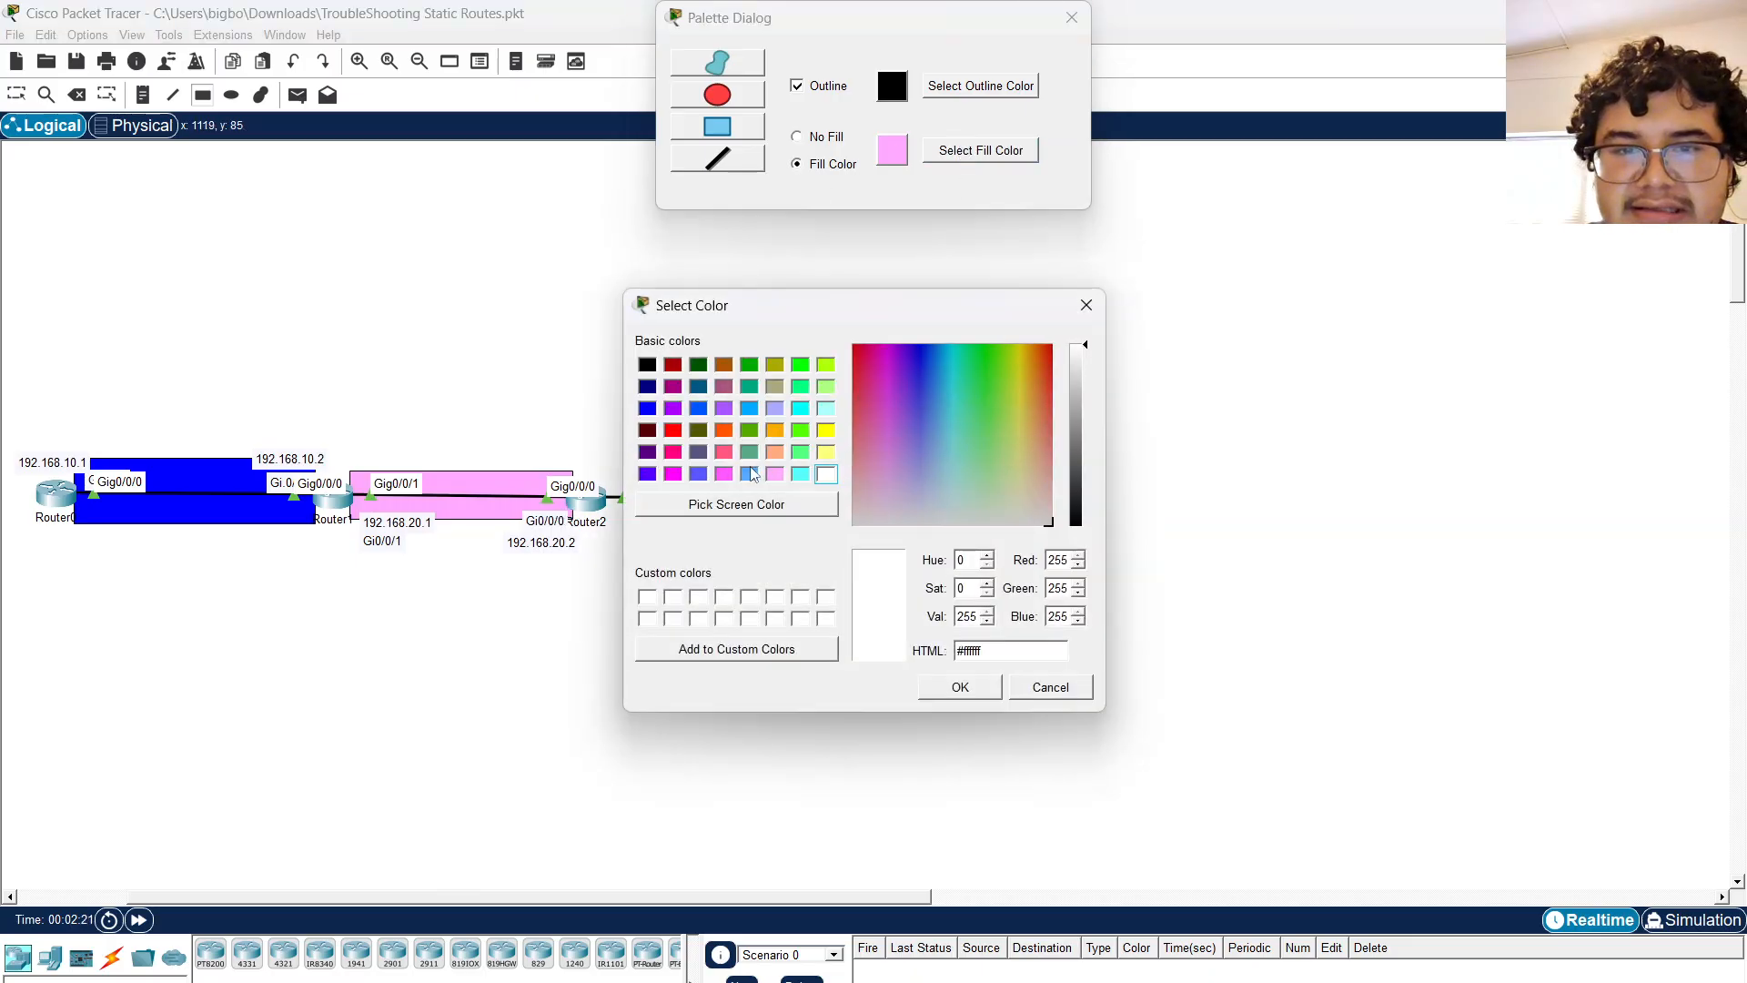
click(749, 474)
click(963, 685)
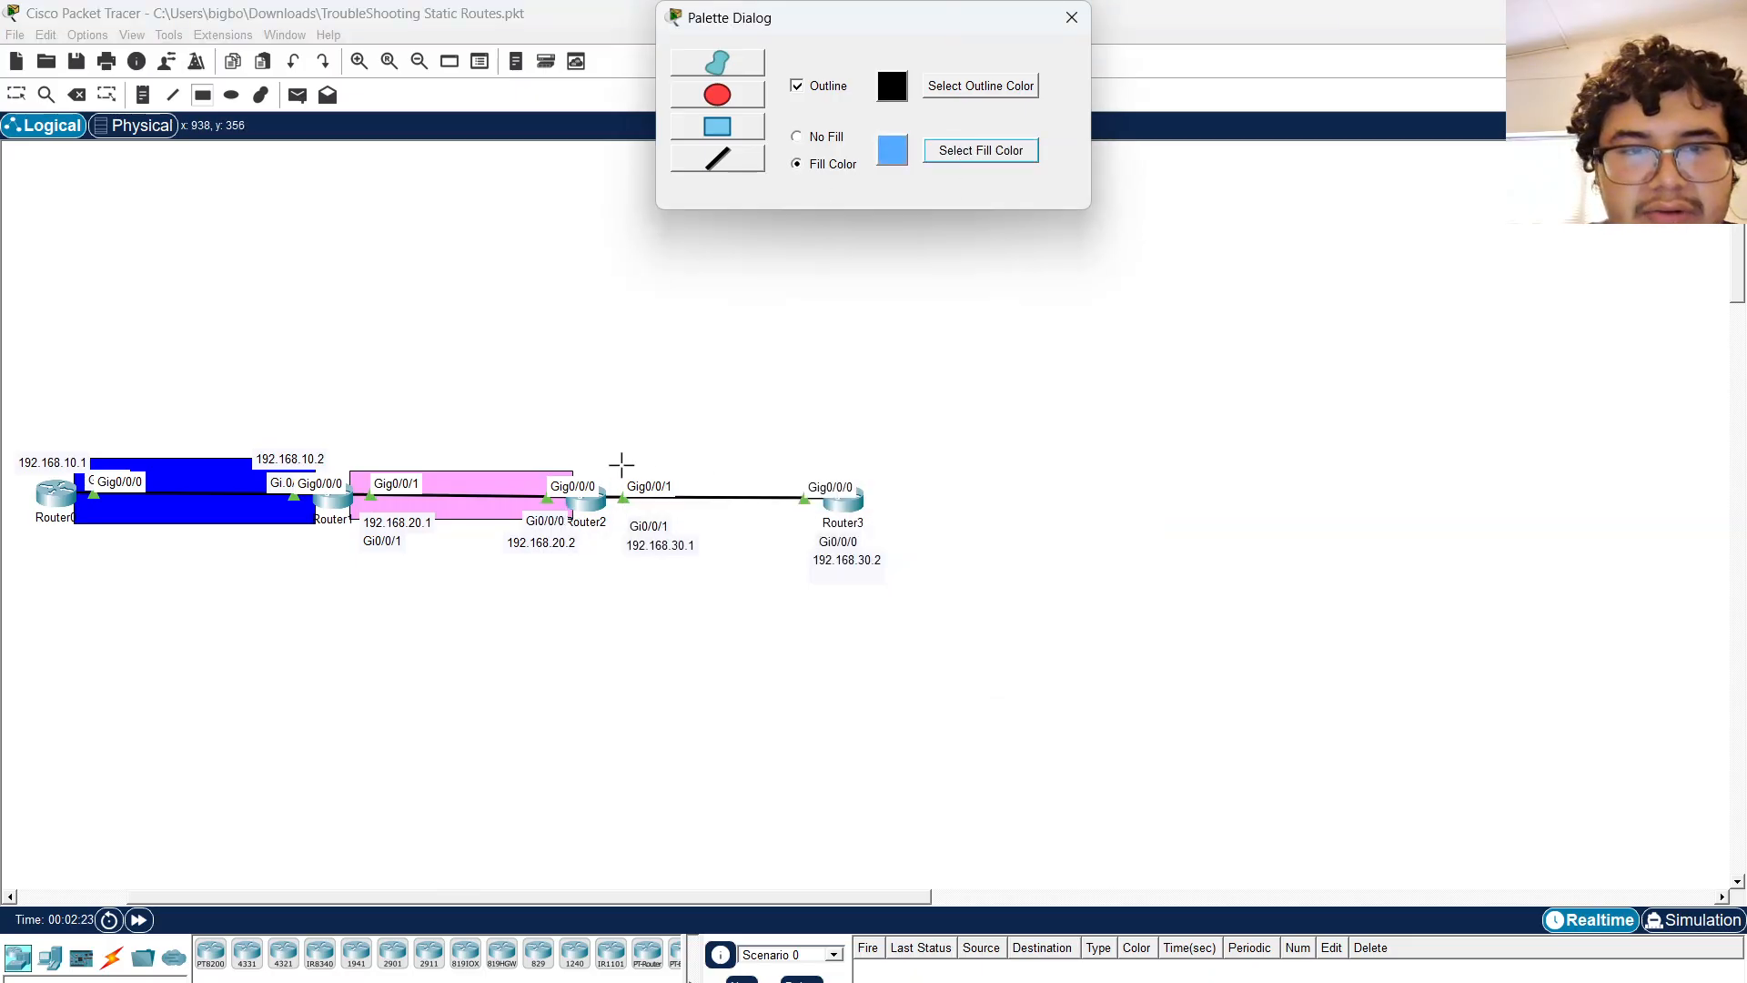
drag(606, 471, 749, 473)
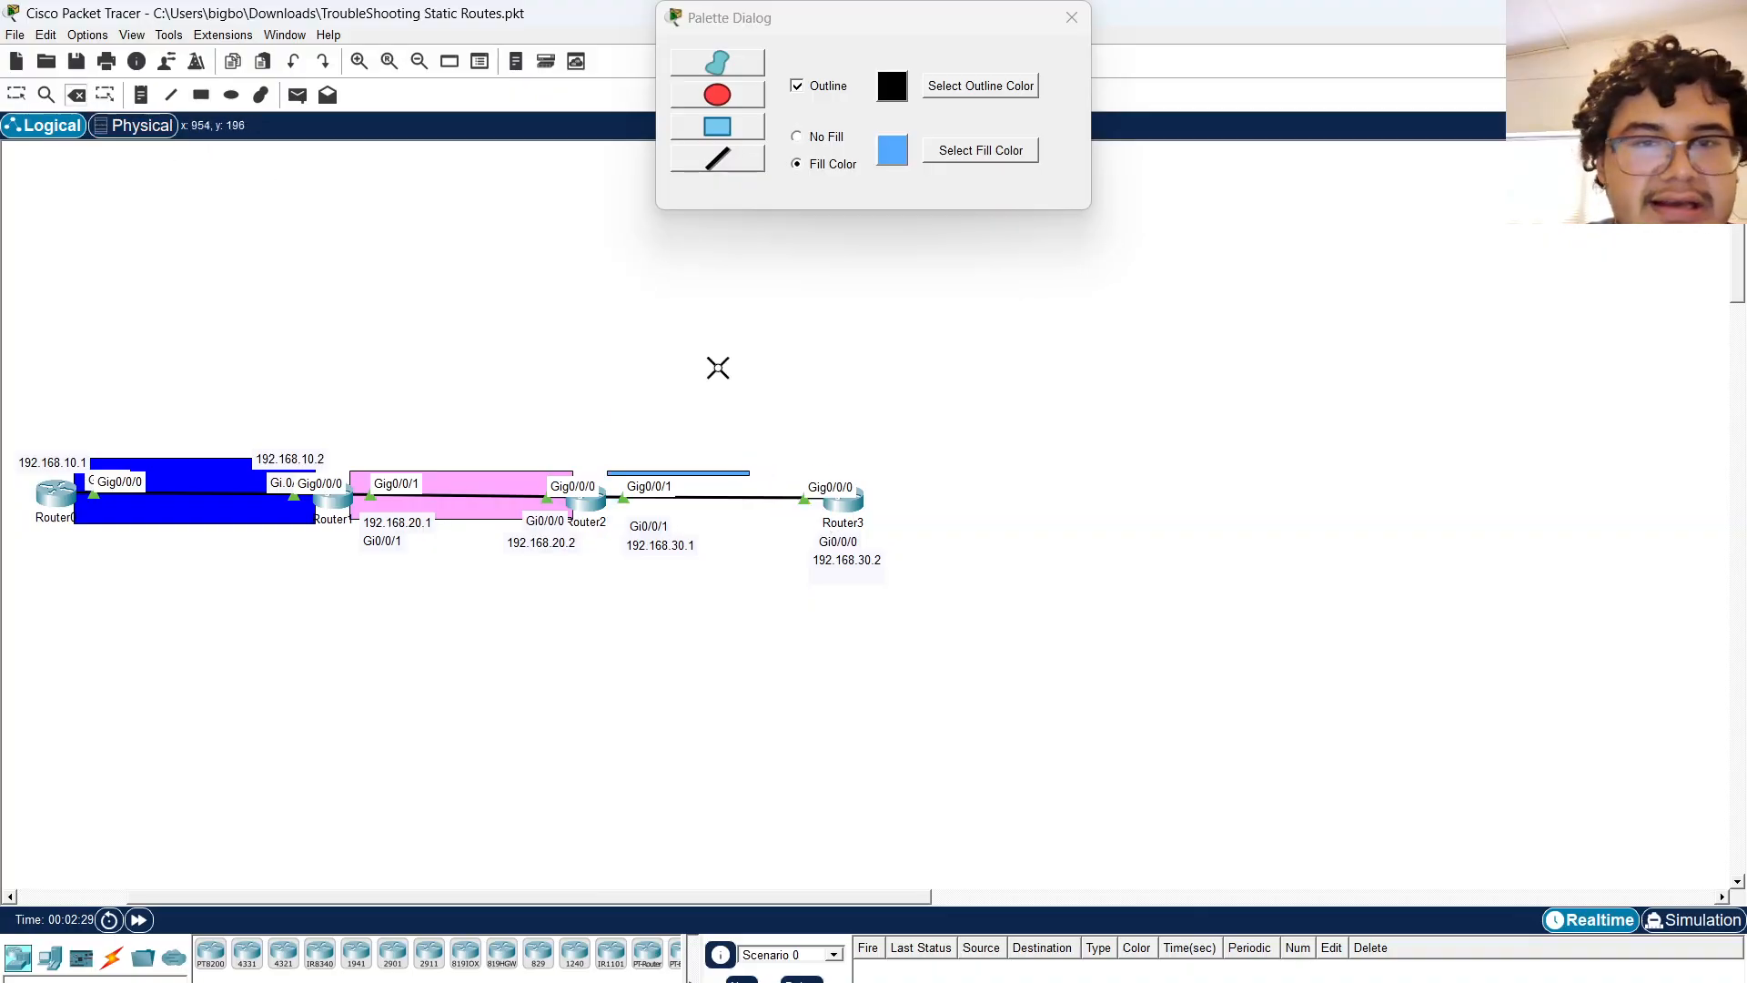
click(700, 472)
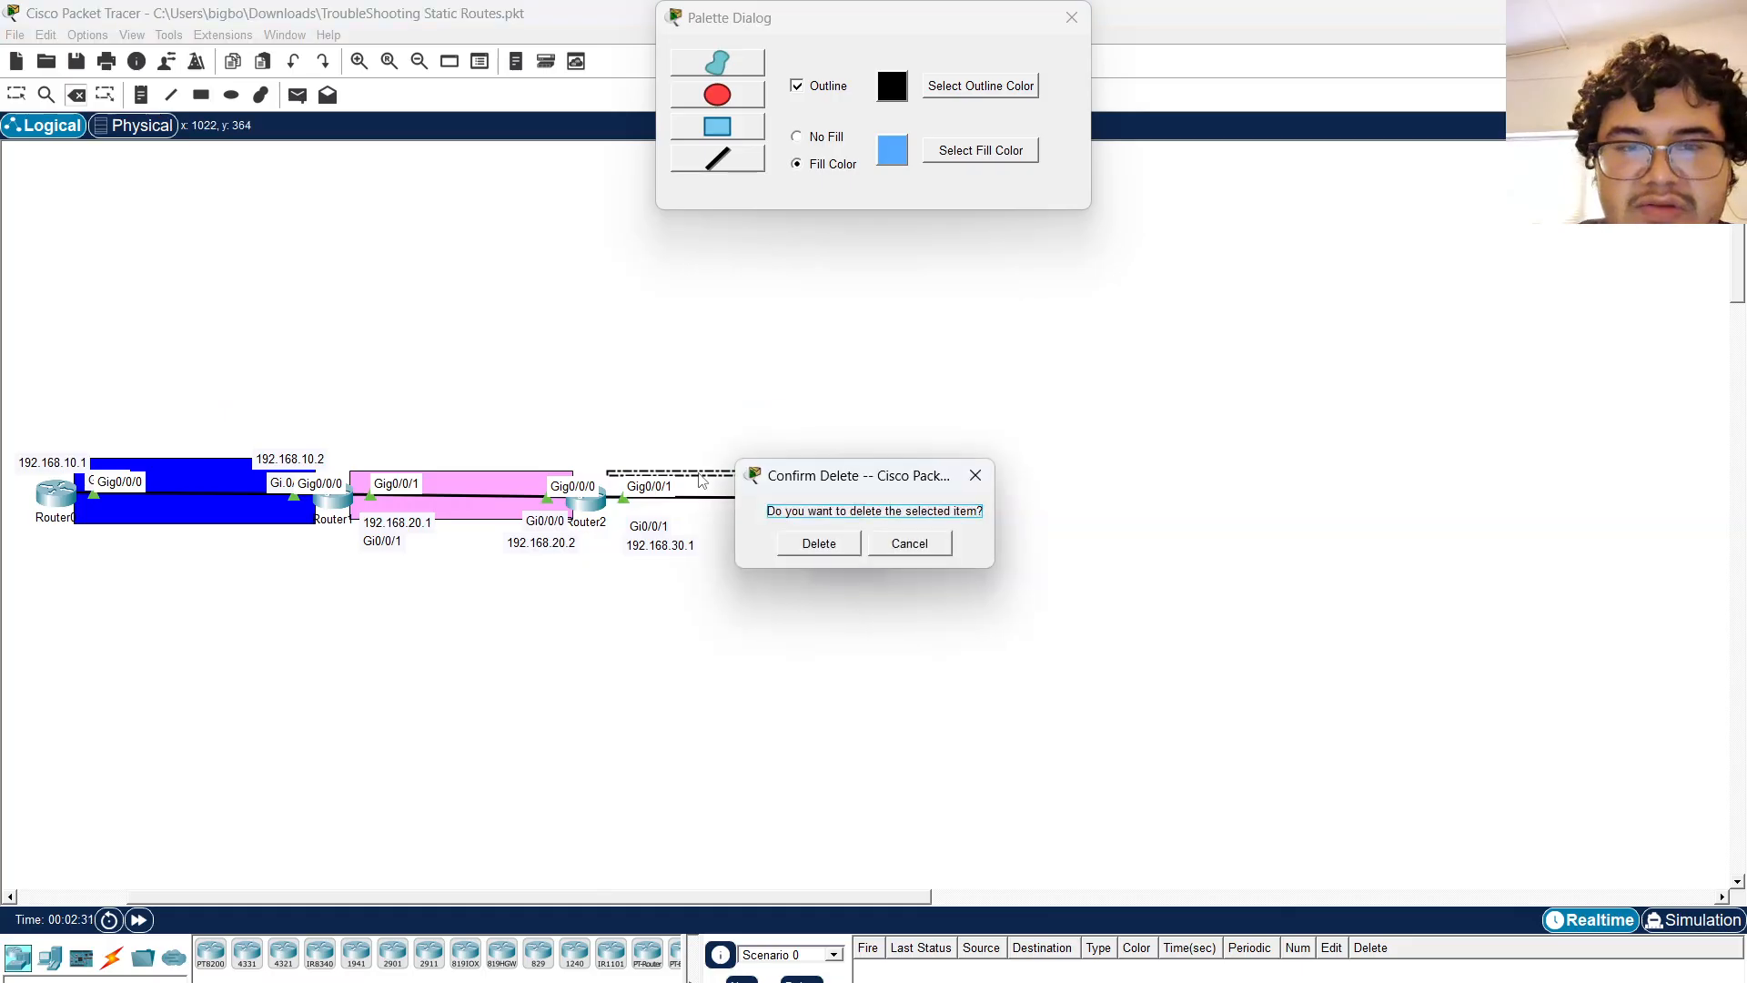
click(818, 543)
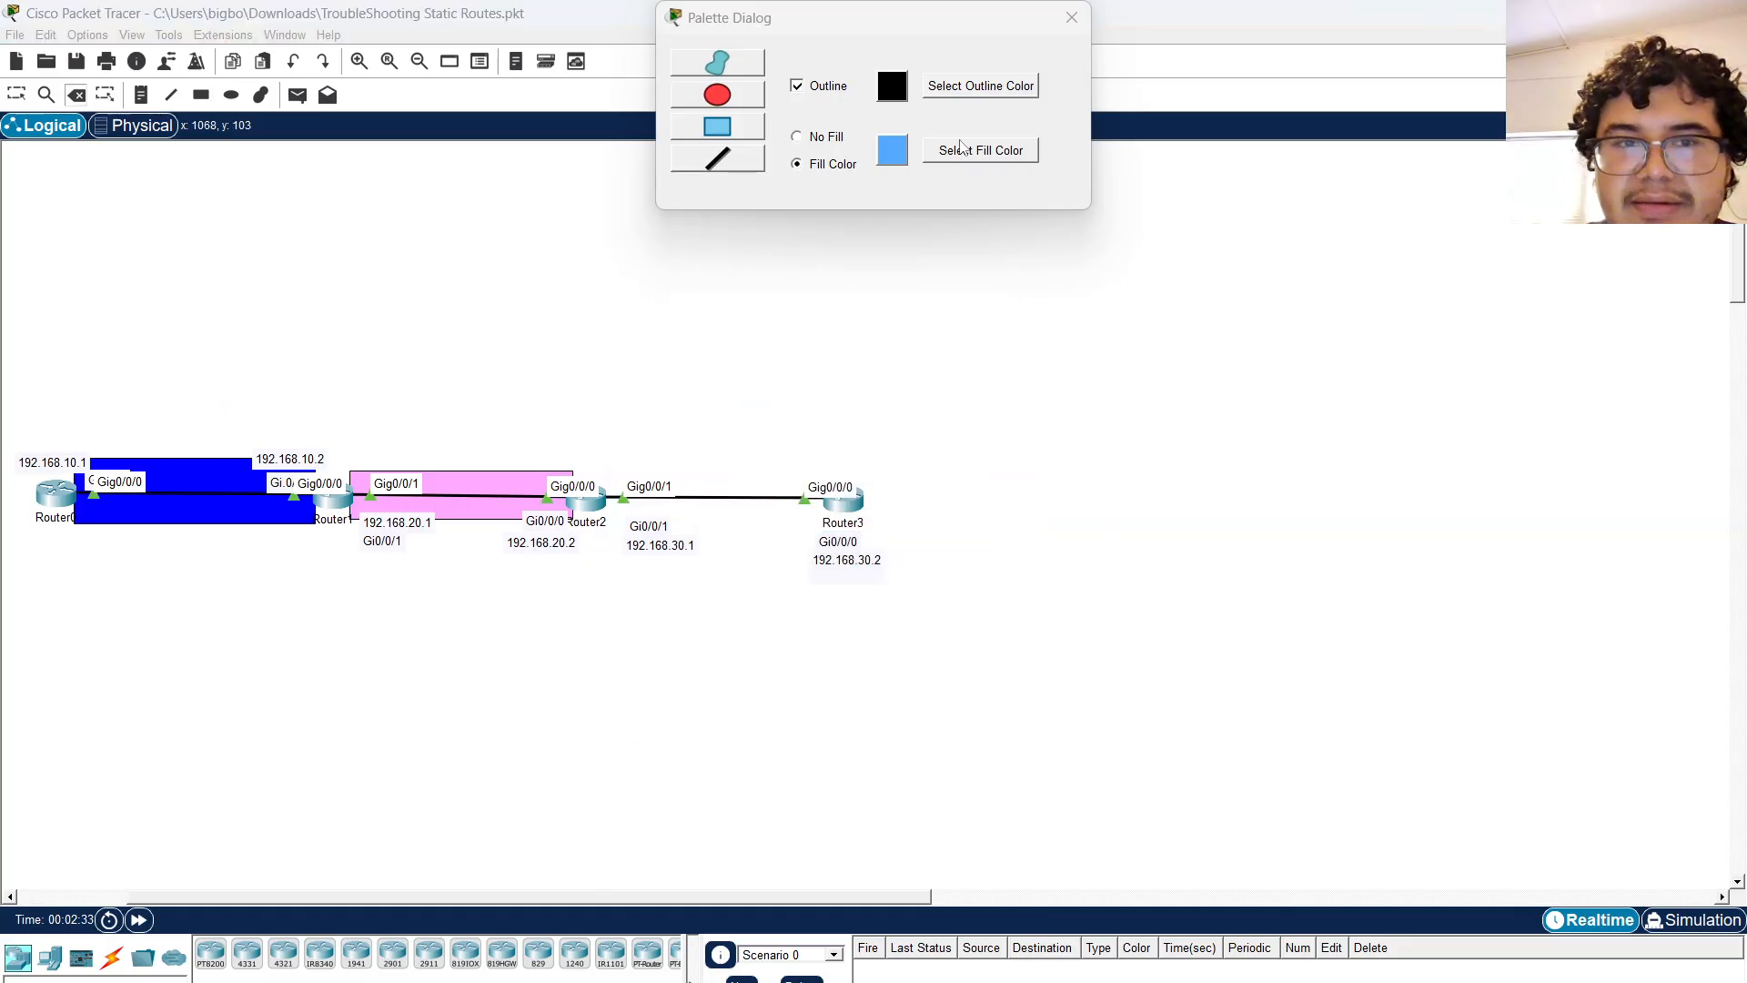
click(965, 150)
click(800, 366)
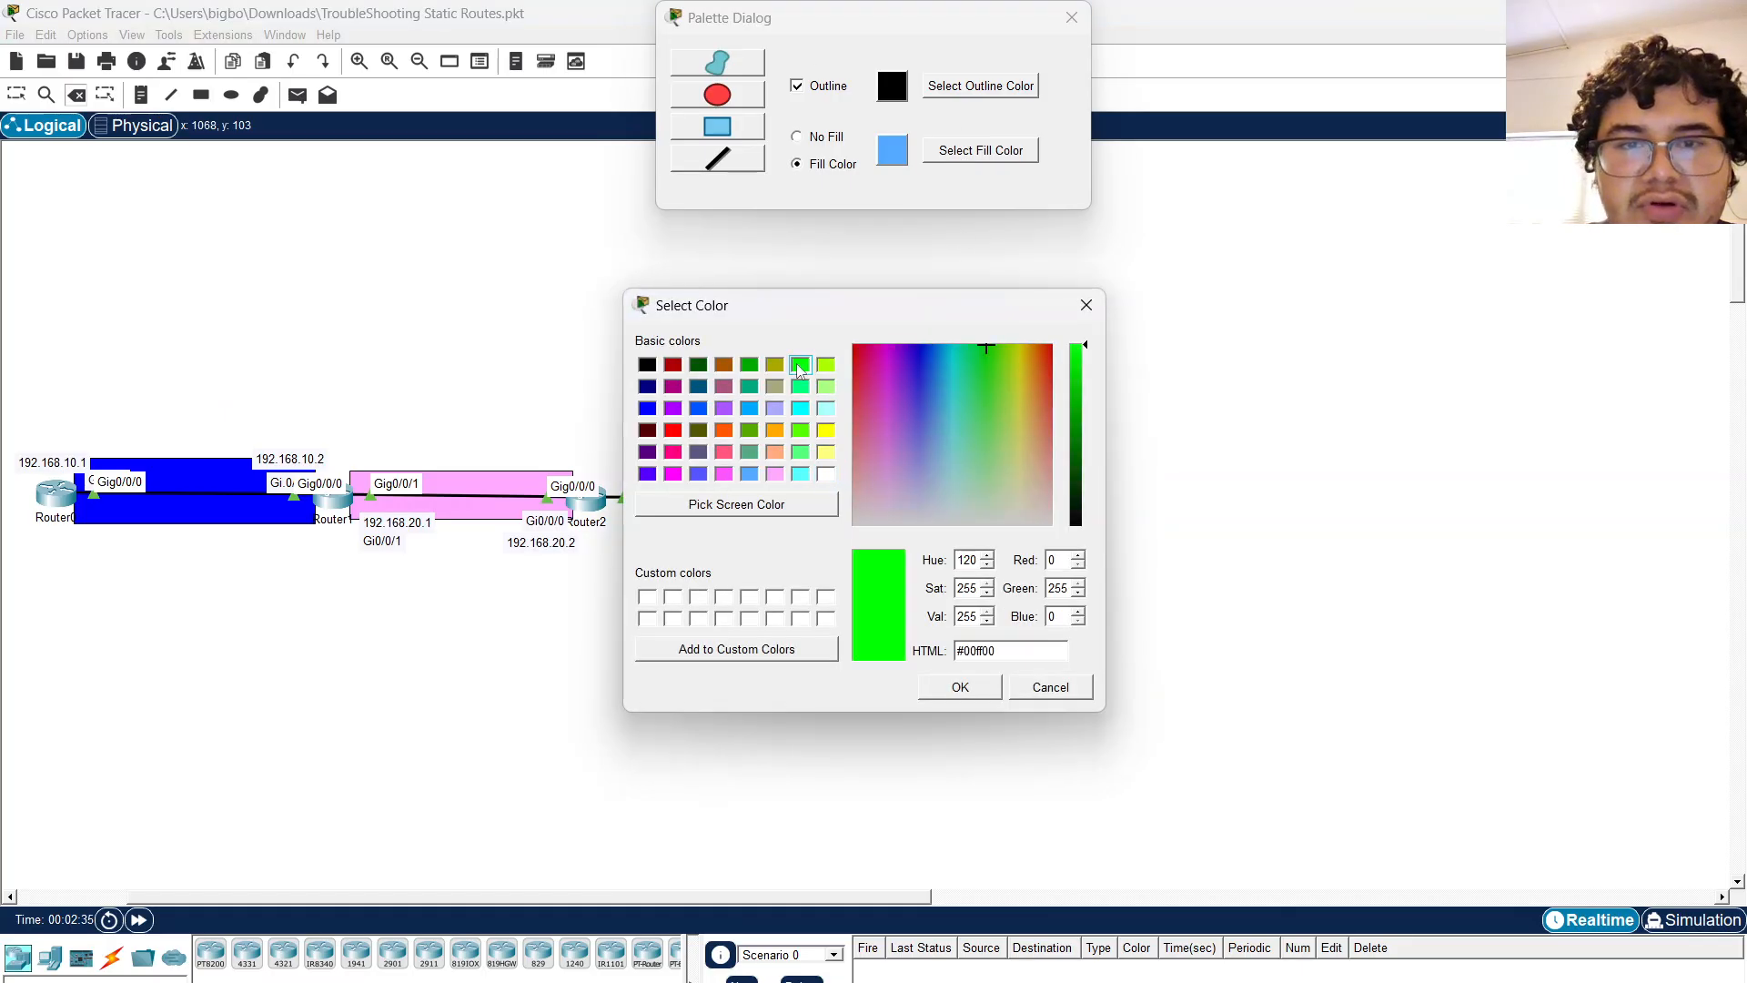
click(959, 687)
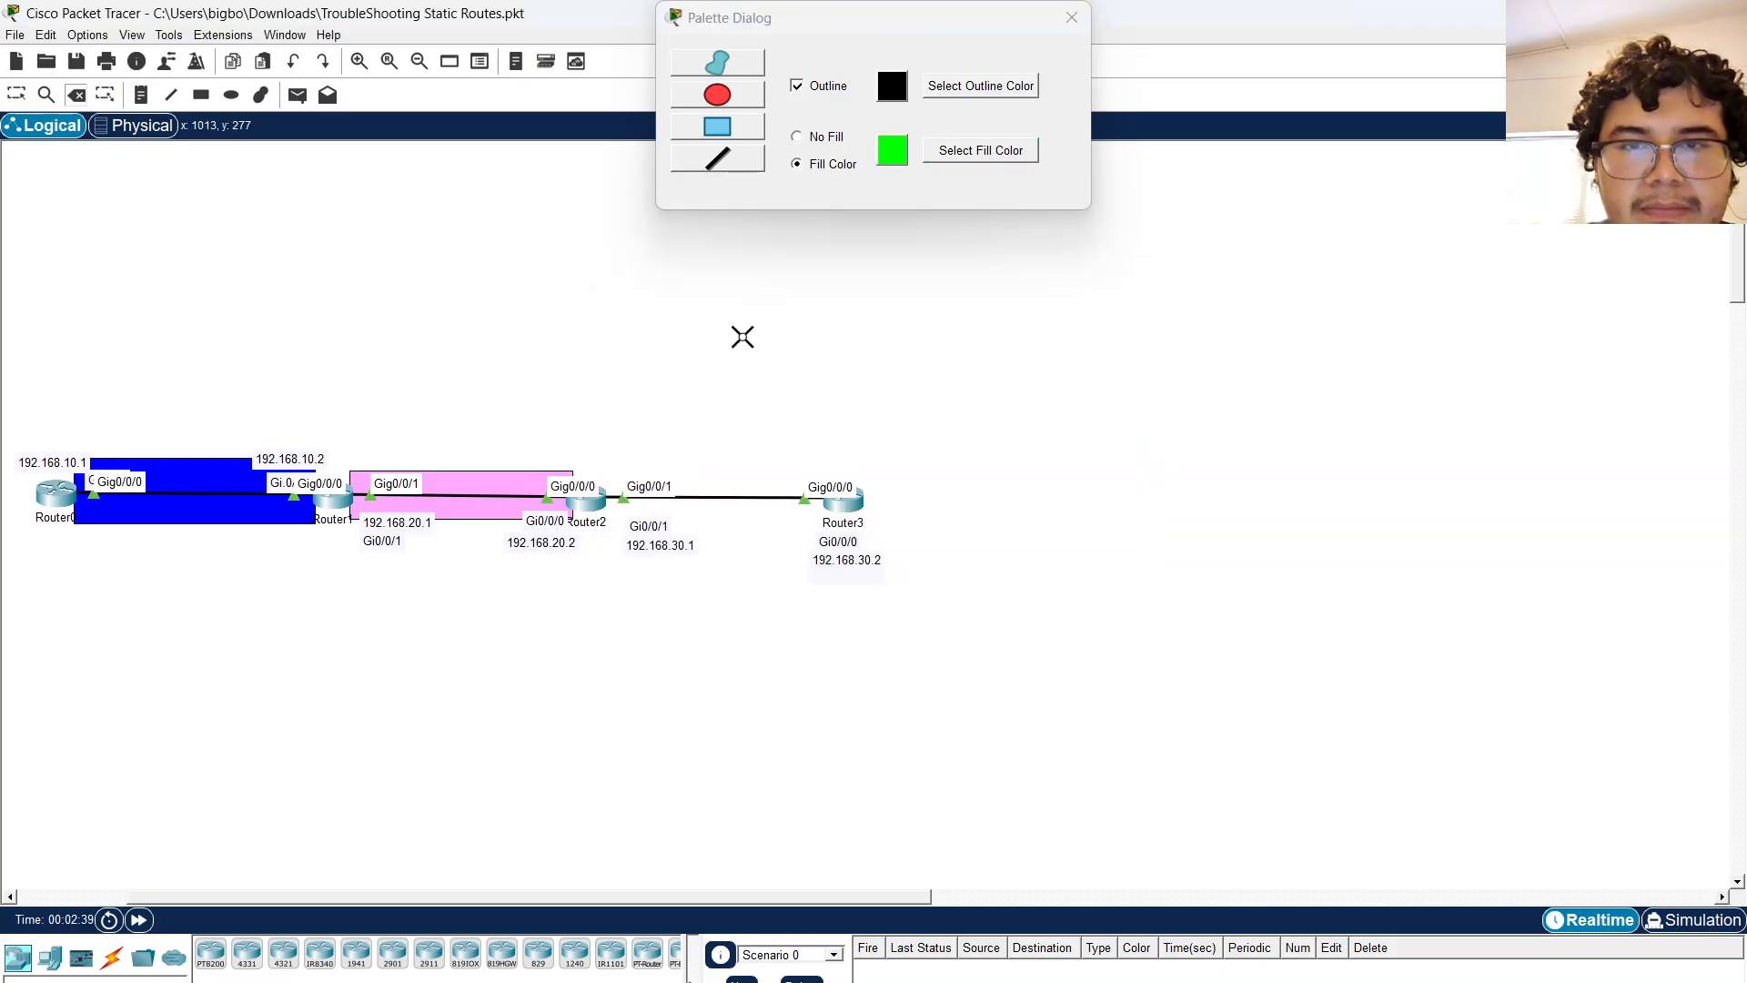
Draw a yellow-green-filled rectangle over the Router2–Router3 link and close the palette.
click(964, 151)
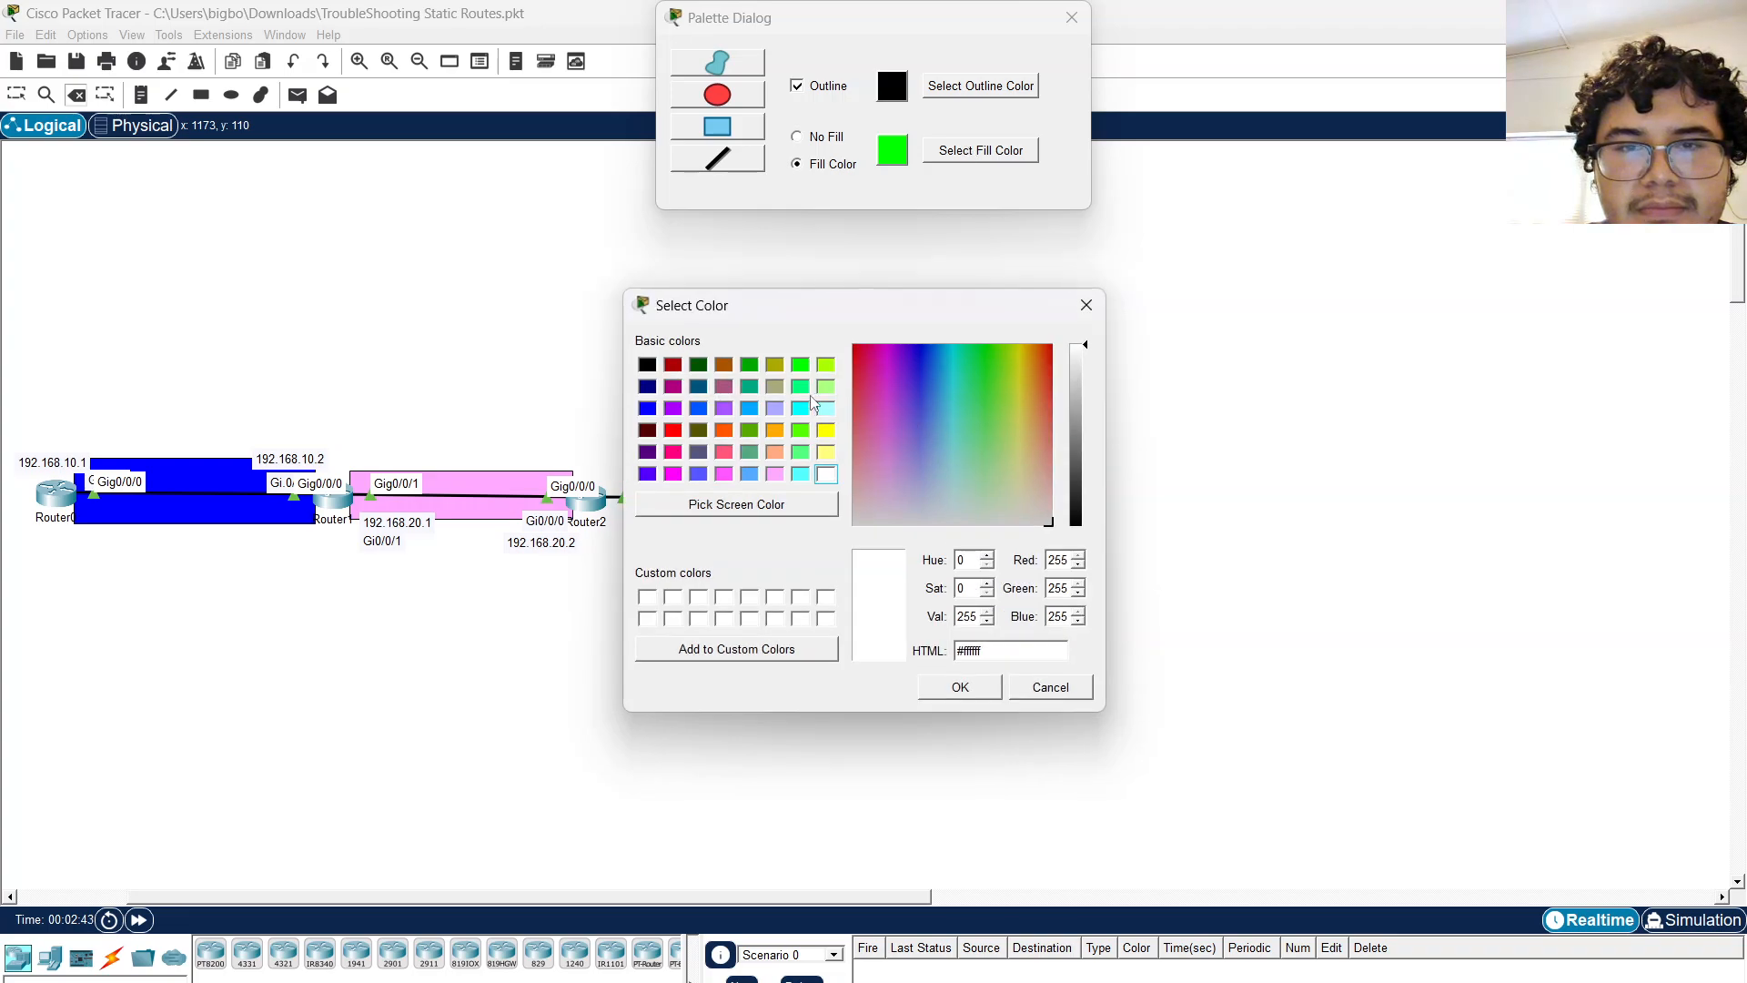
click(825, 365)
click(960, 687)
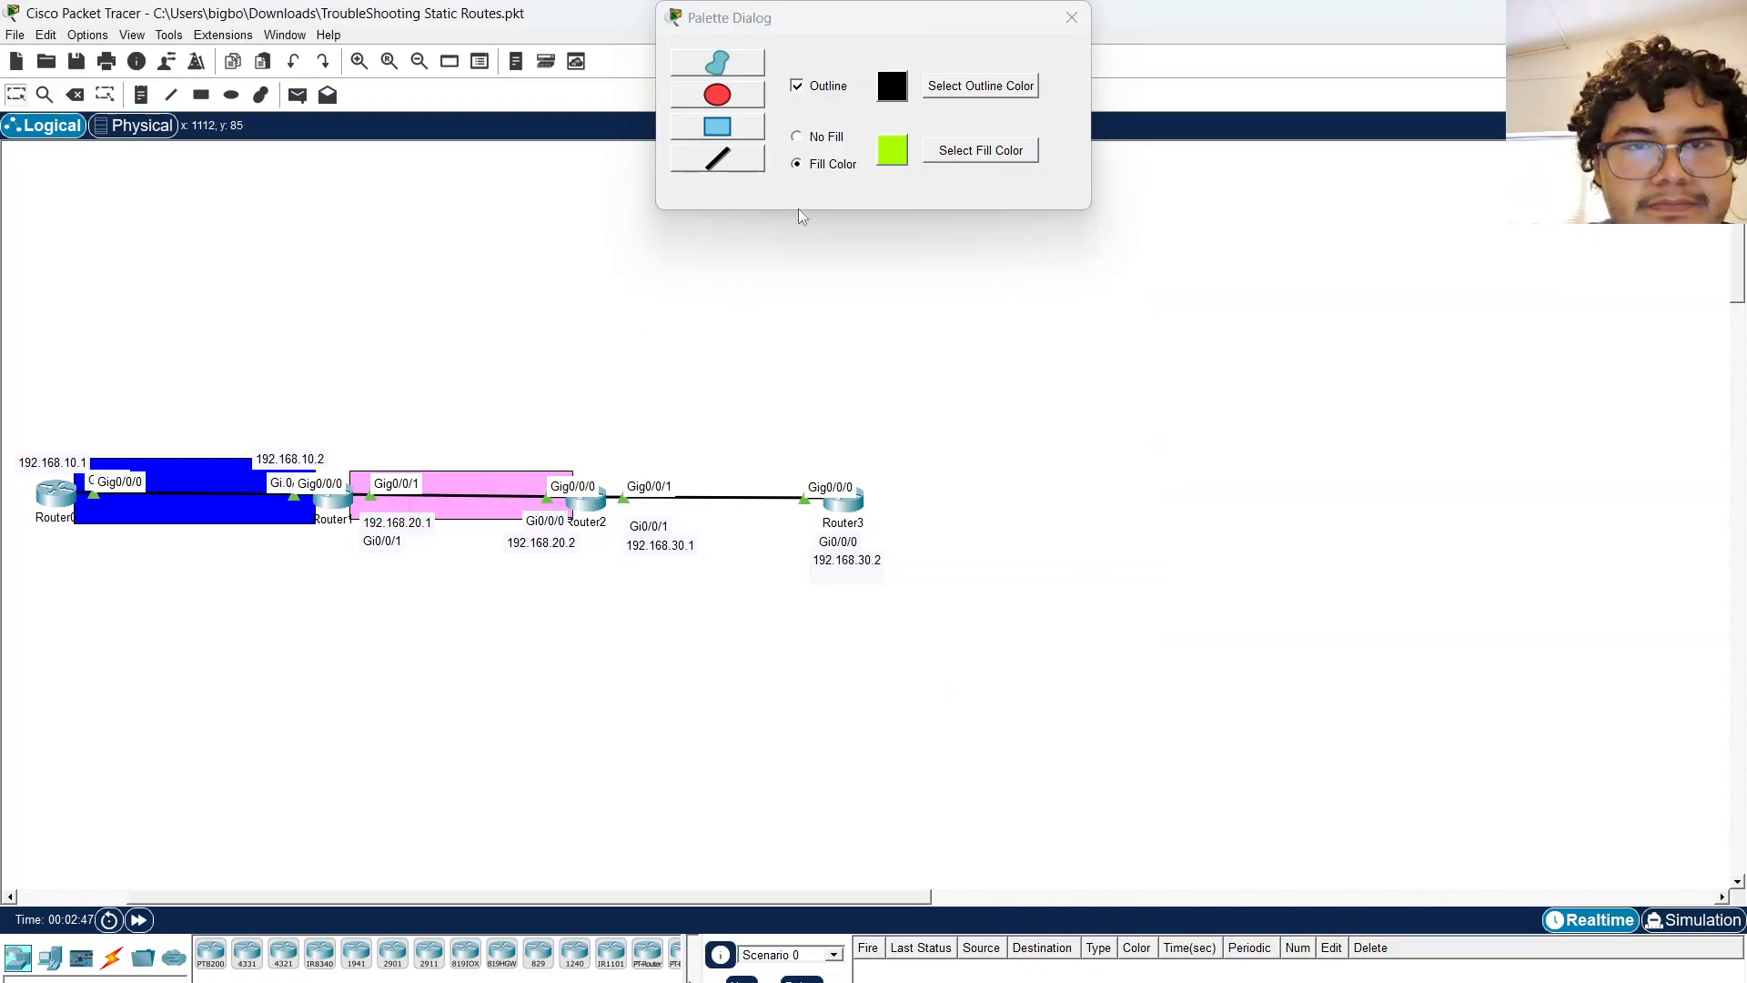
click(756, 134)
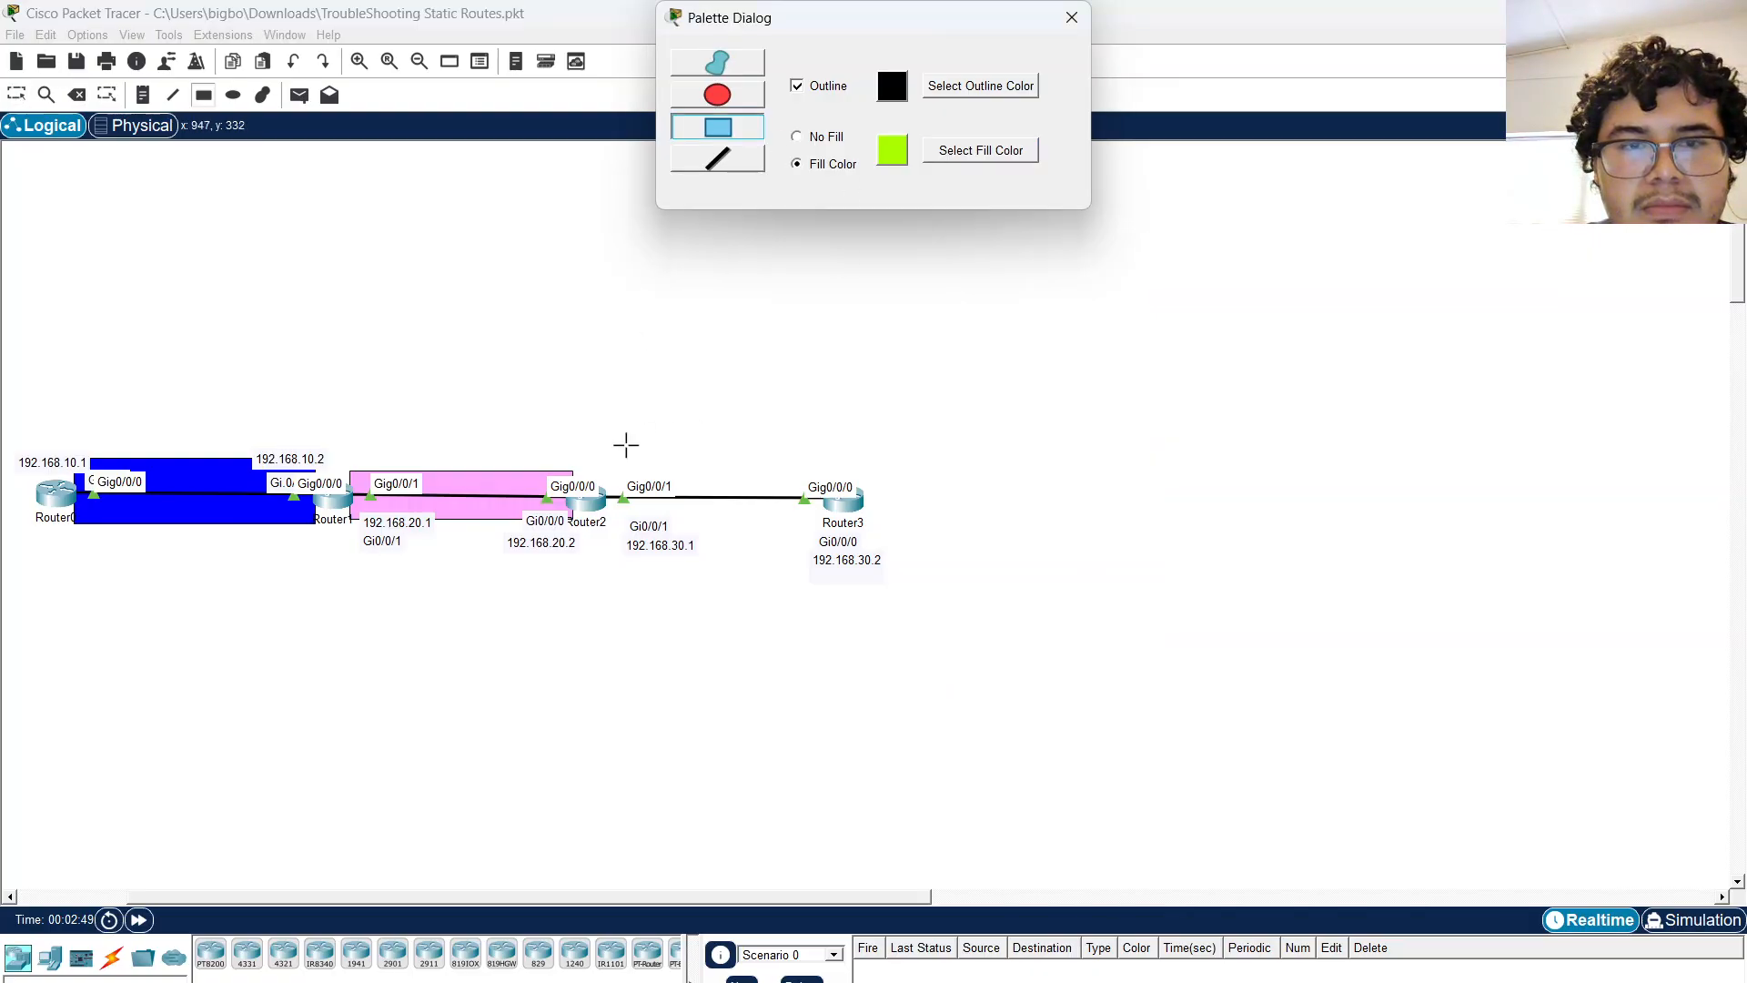
drag(605, 476, 830, 517)
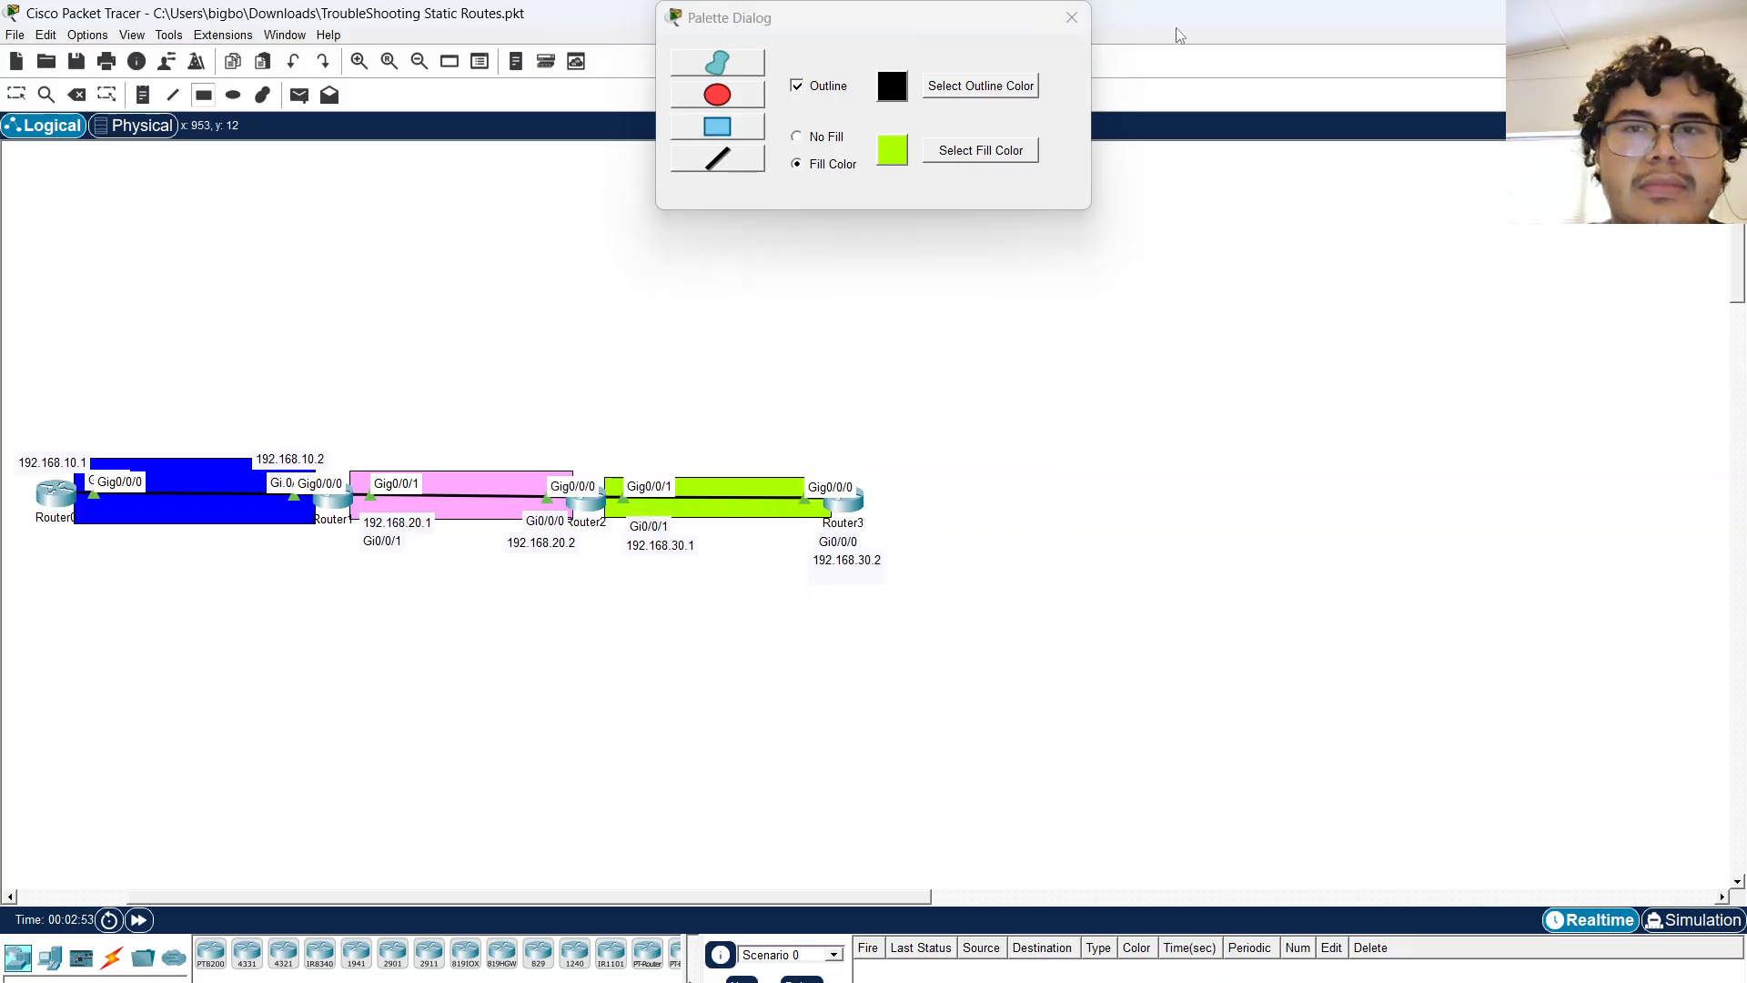
click(1086, 20)
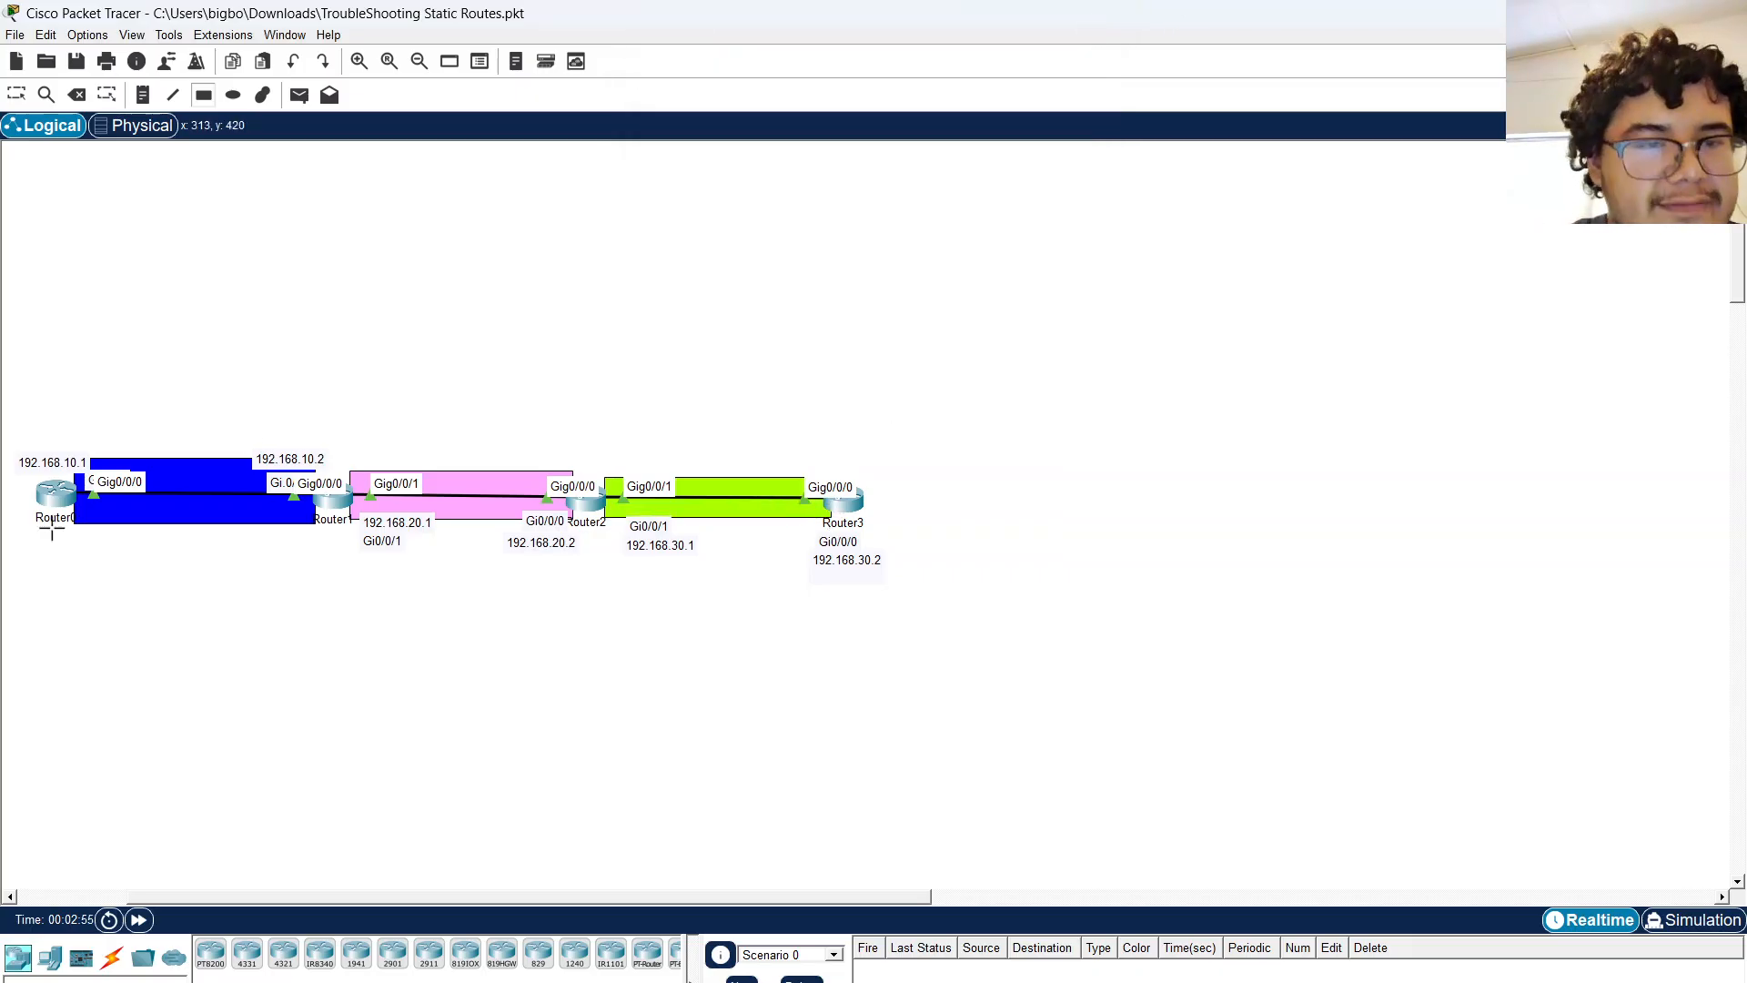
Open Router0's CLI and enter privileged EXEC mode with enable.
click(17, 94)
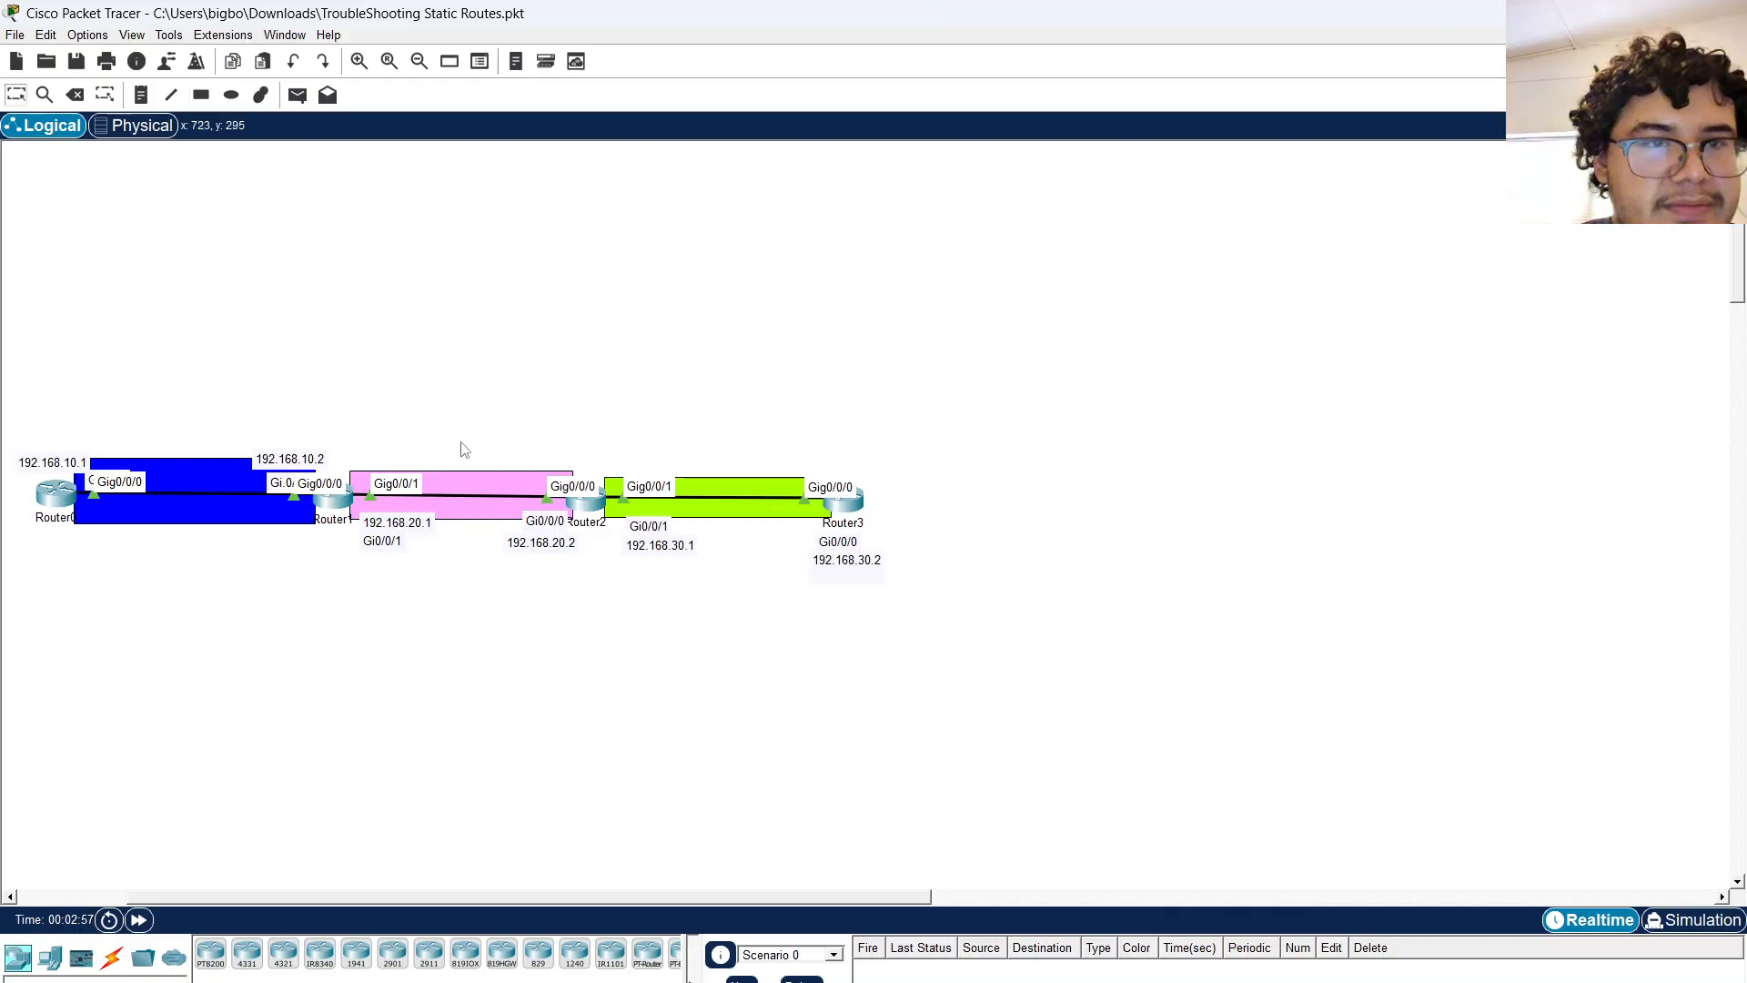
click(56, 495)
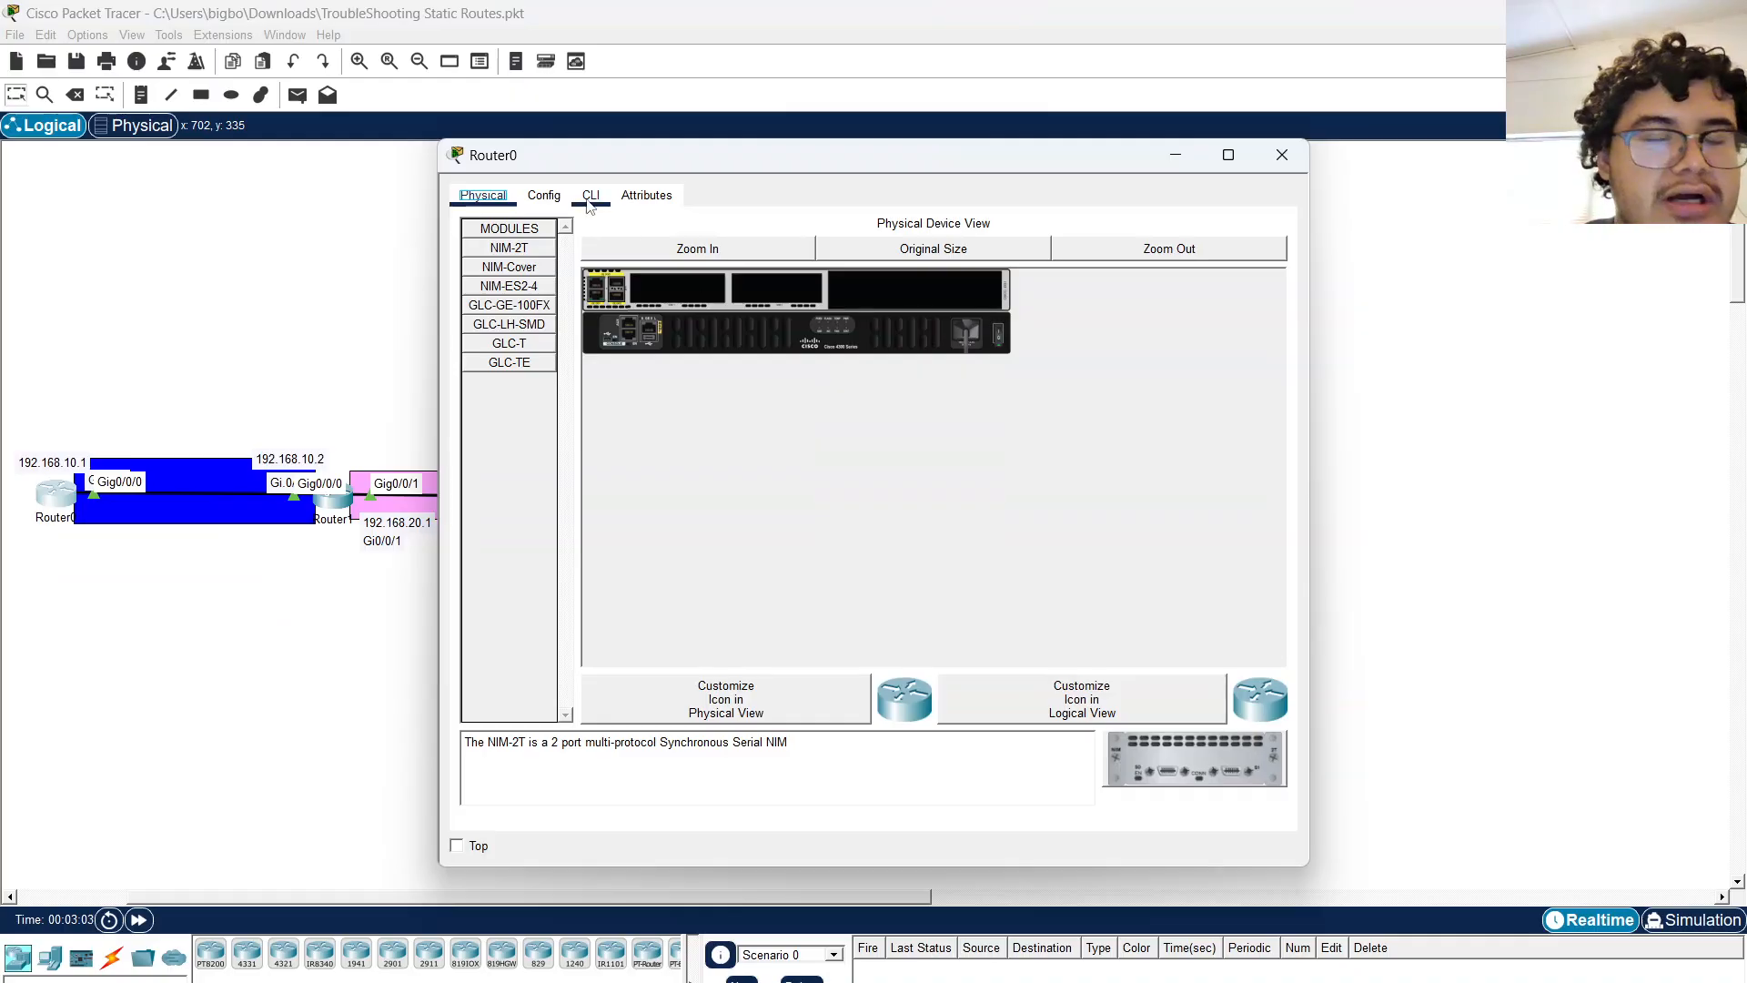
click(589, 196)
drag(694, 157, 925, 61)
key(Return)
key(Return)
key(Return)
key(Return)
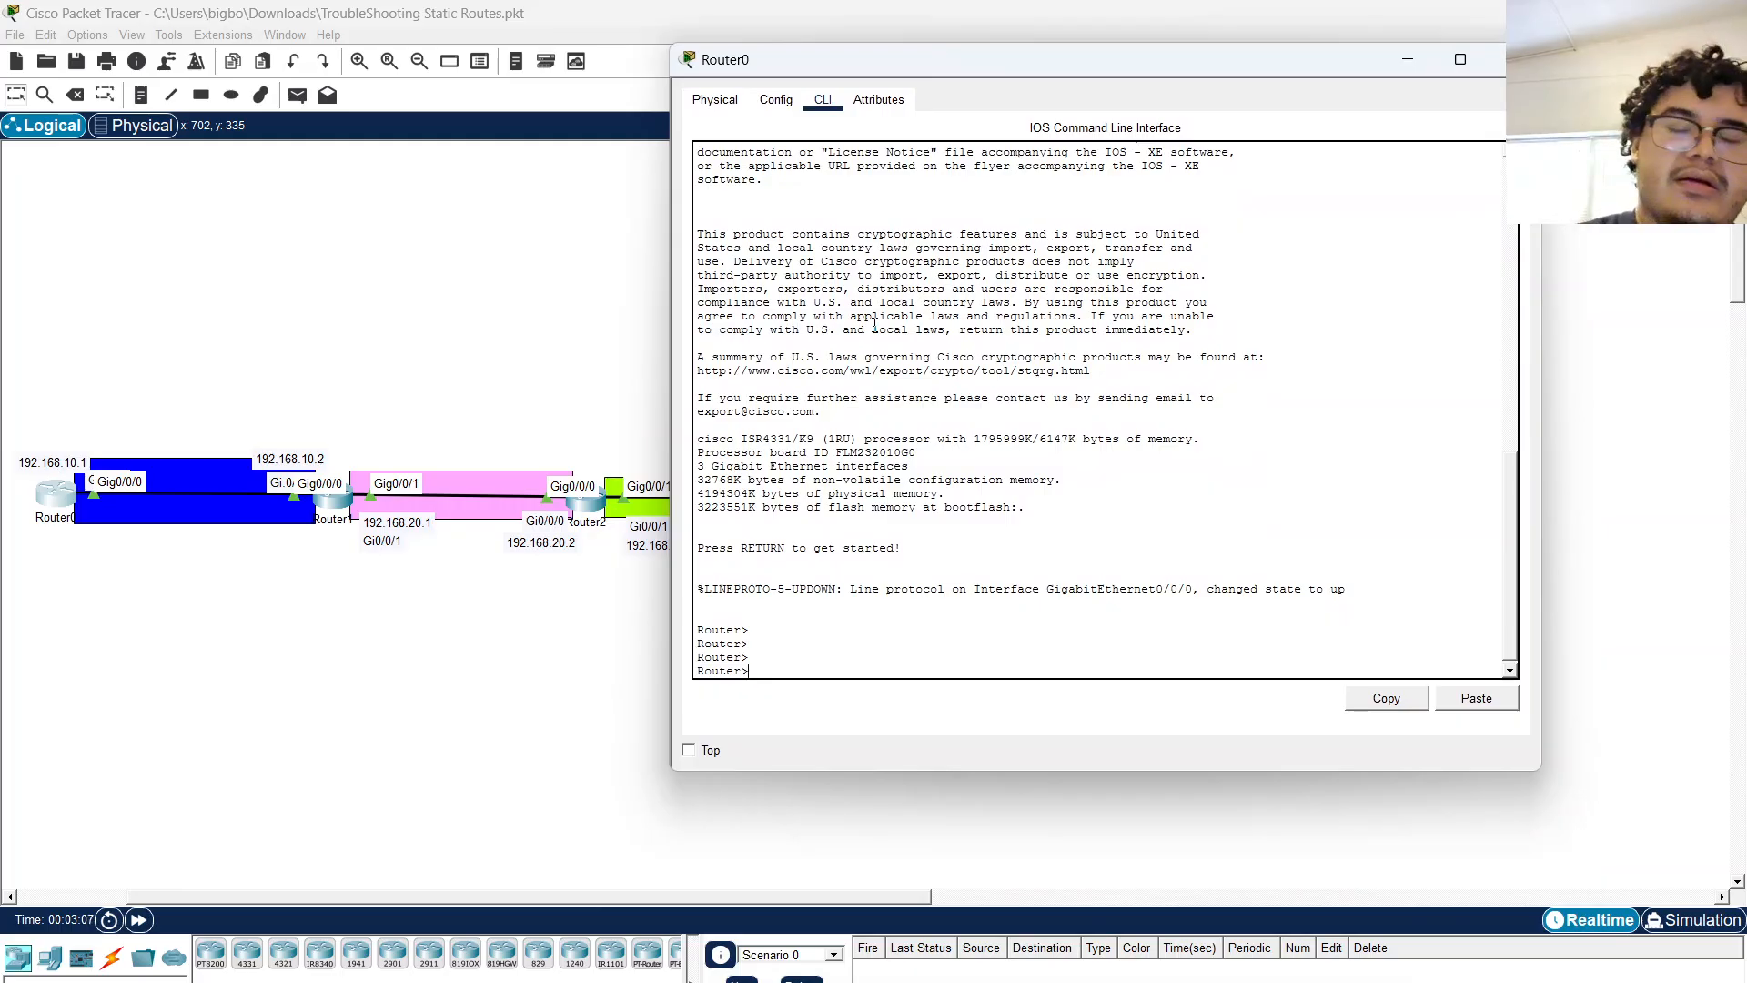
text(en)
key(Tab)
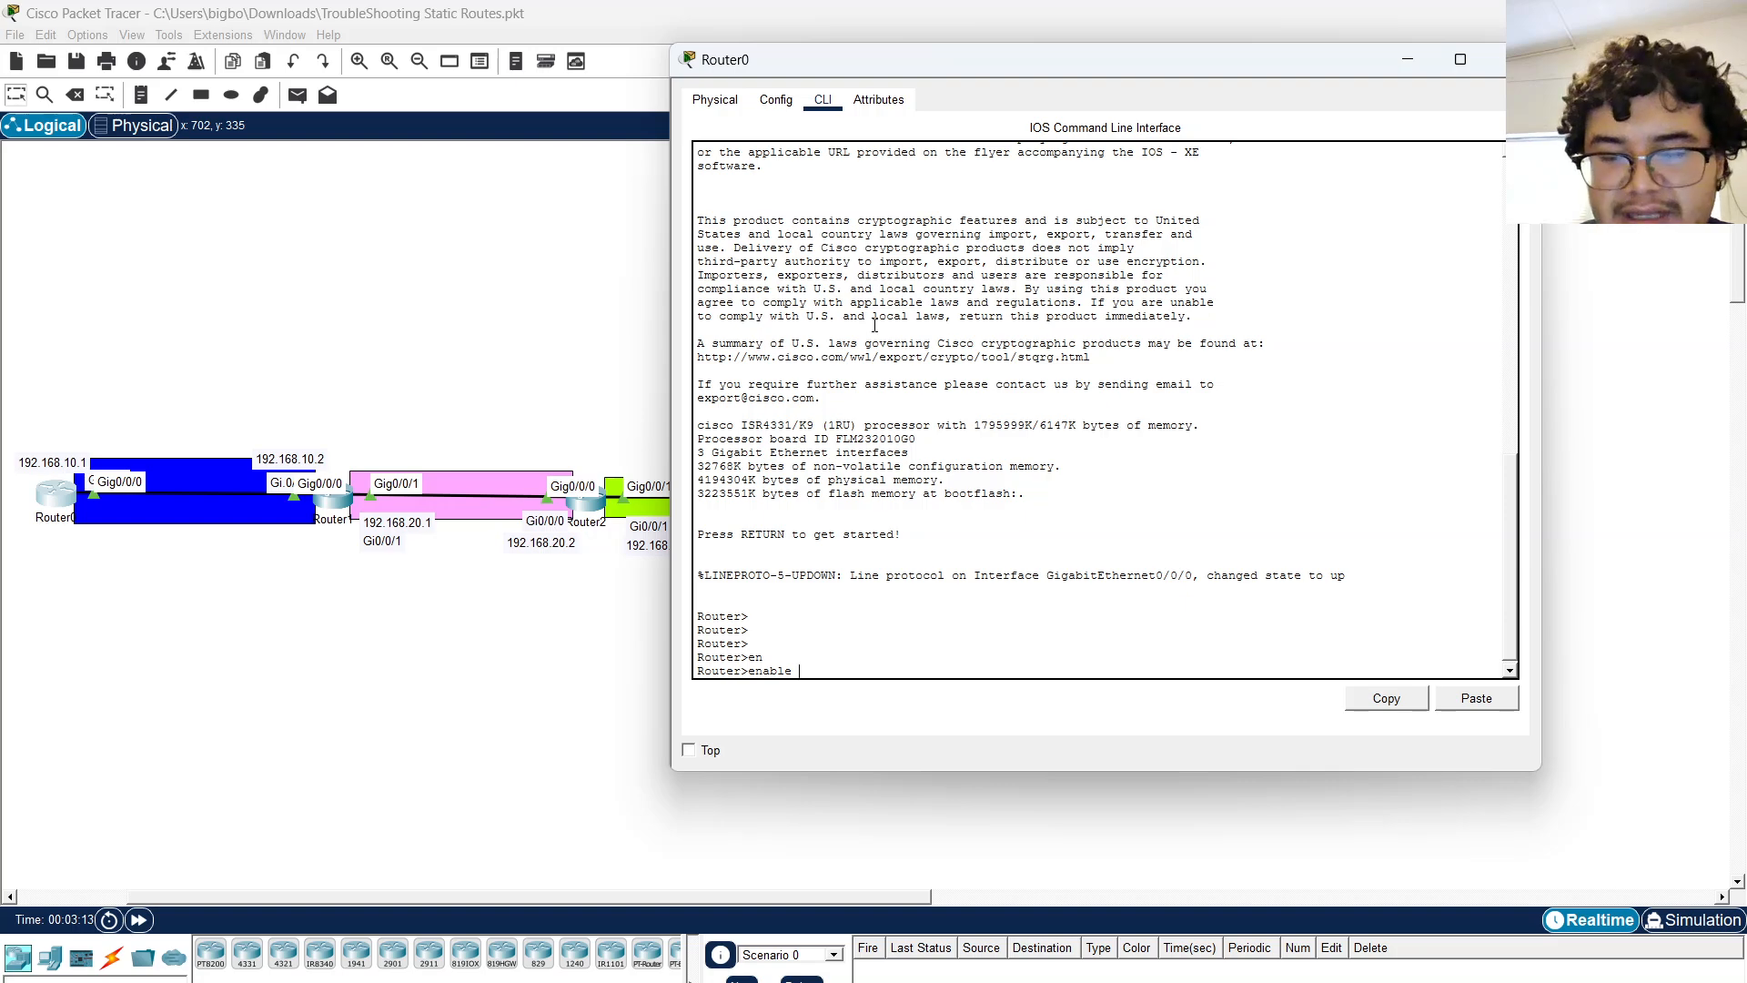
key(Return)
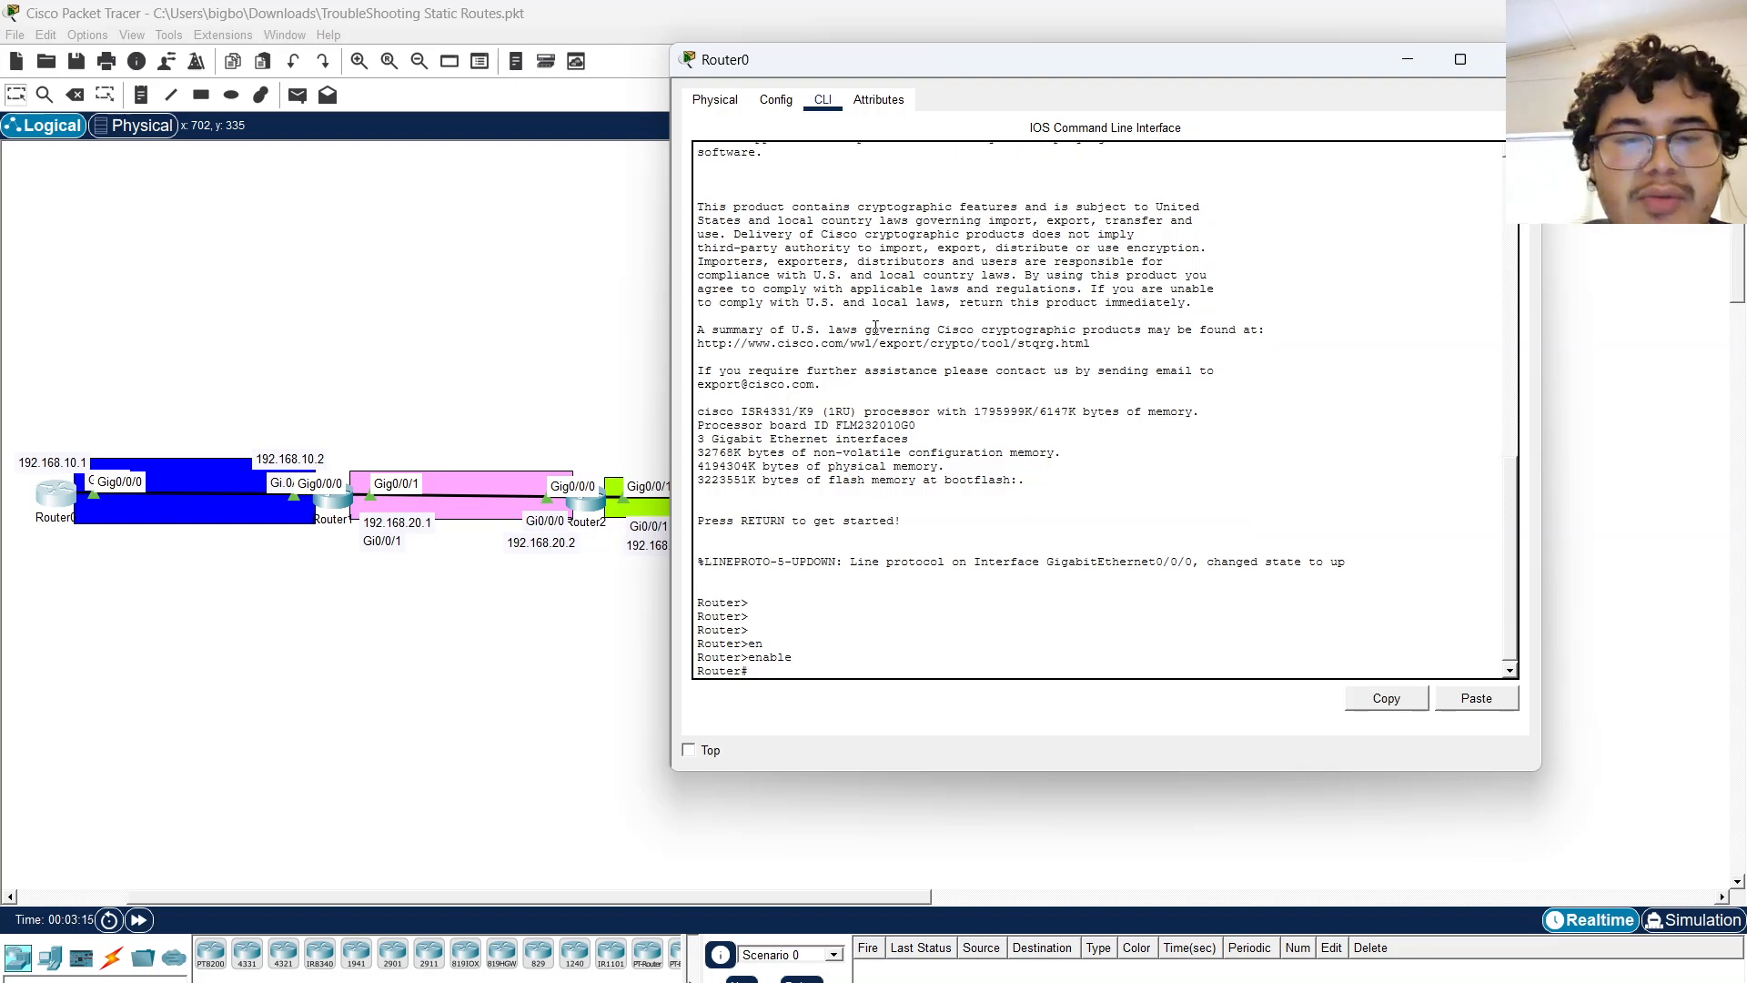
Display Router0's running configuration with show running-config and page through it.
text(show)
key(Tab)
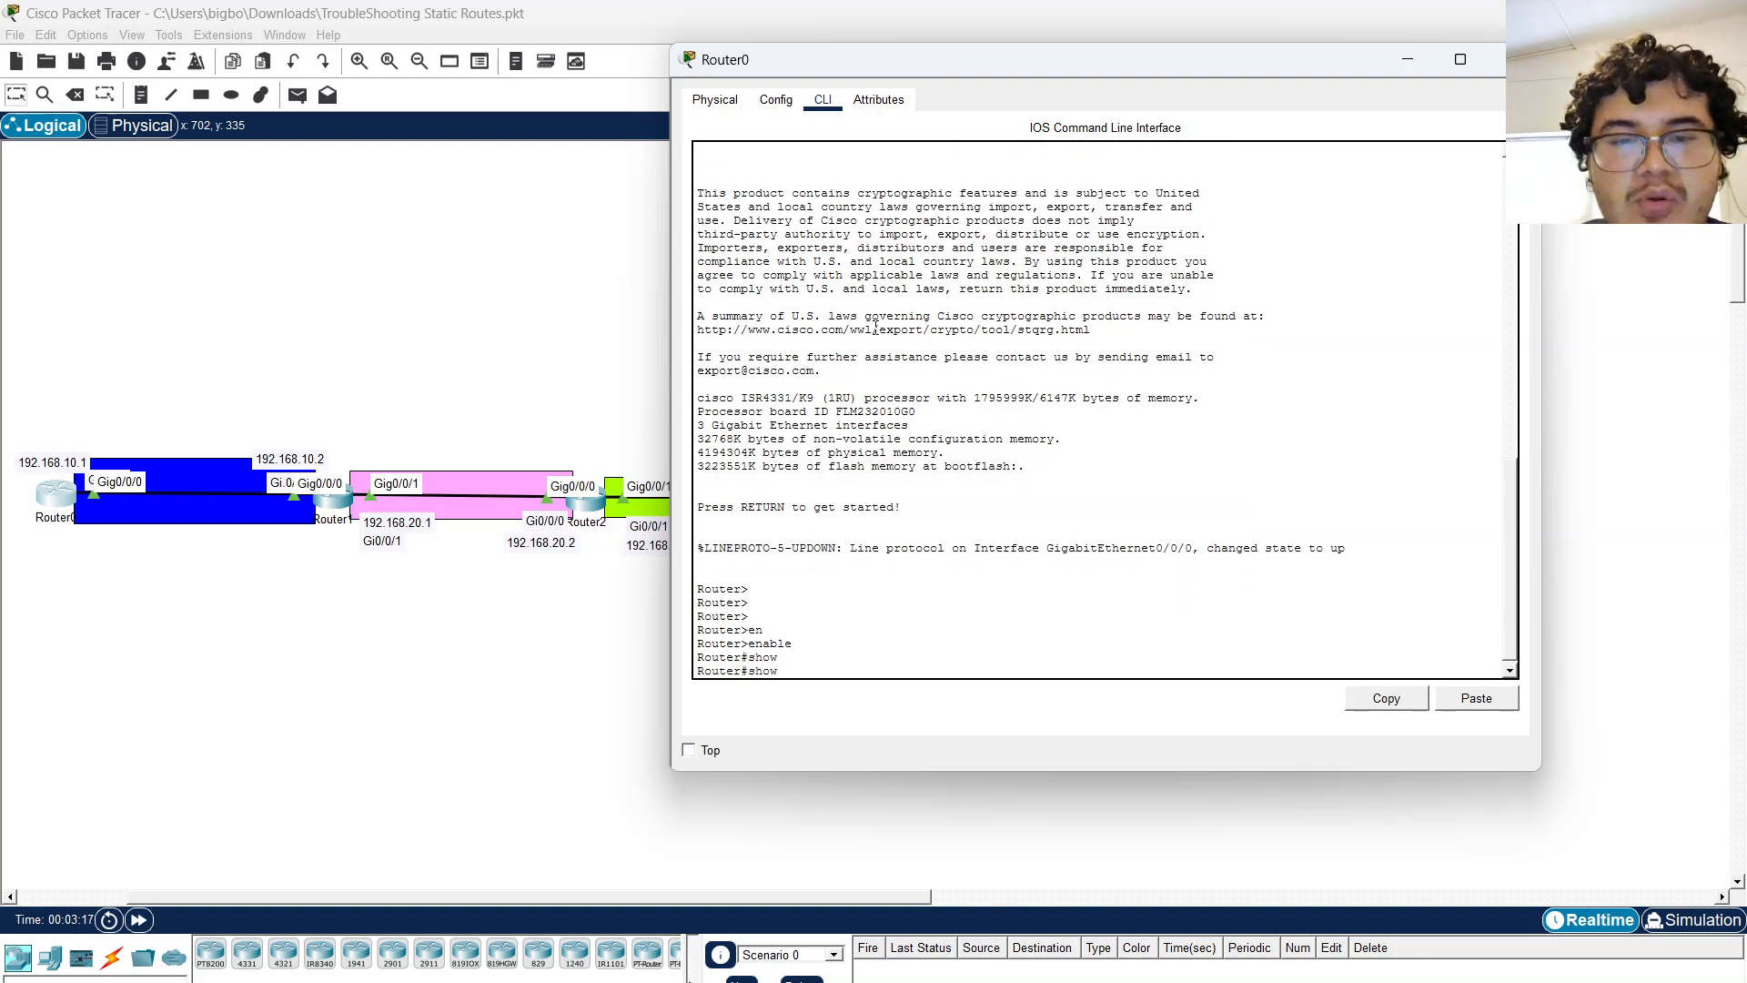
text(r)
key(Tab)
key(Return)
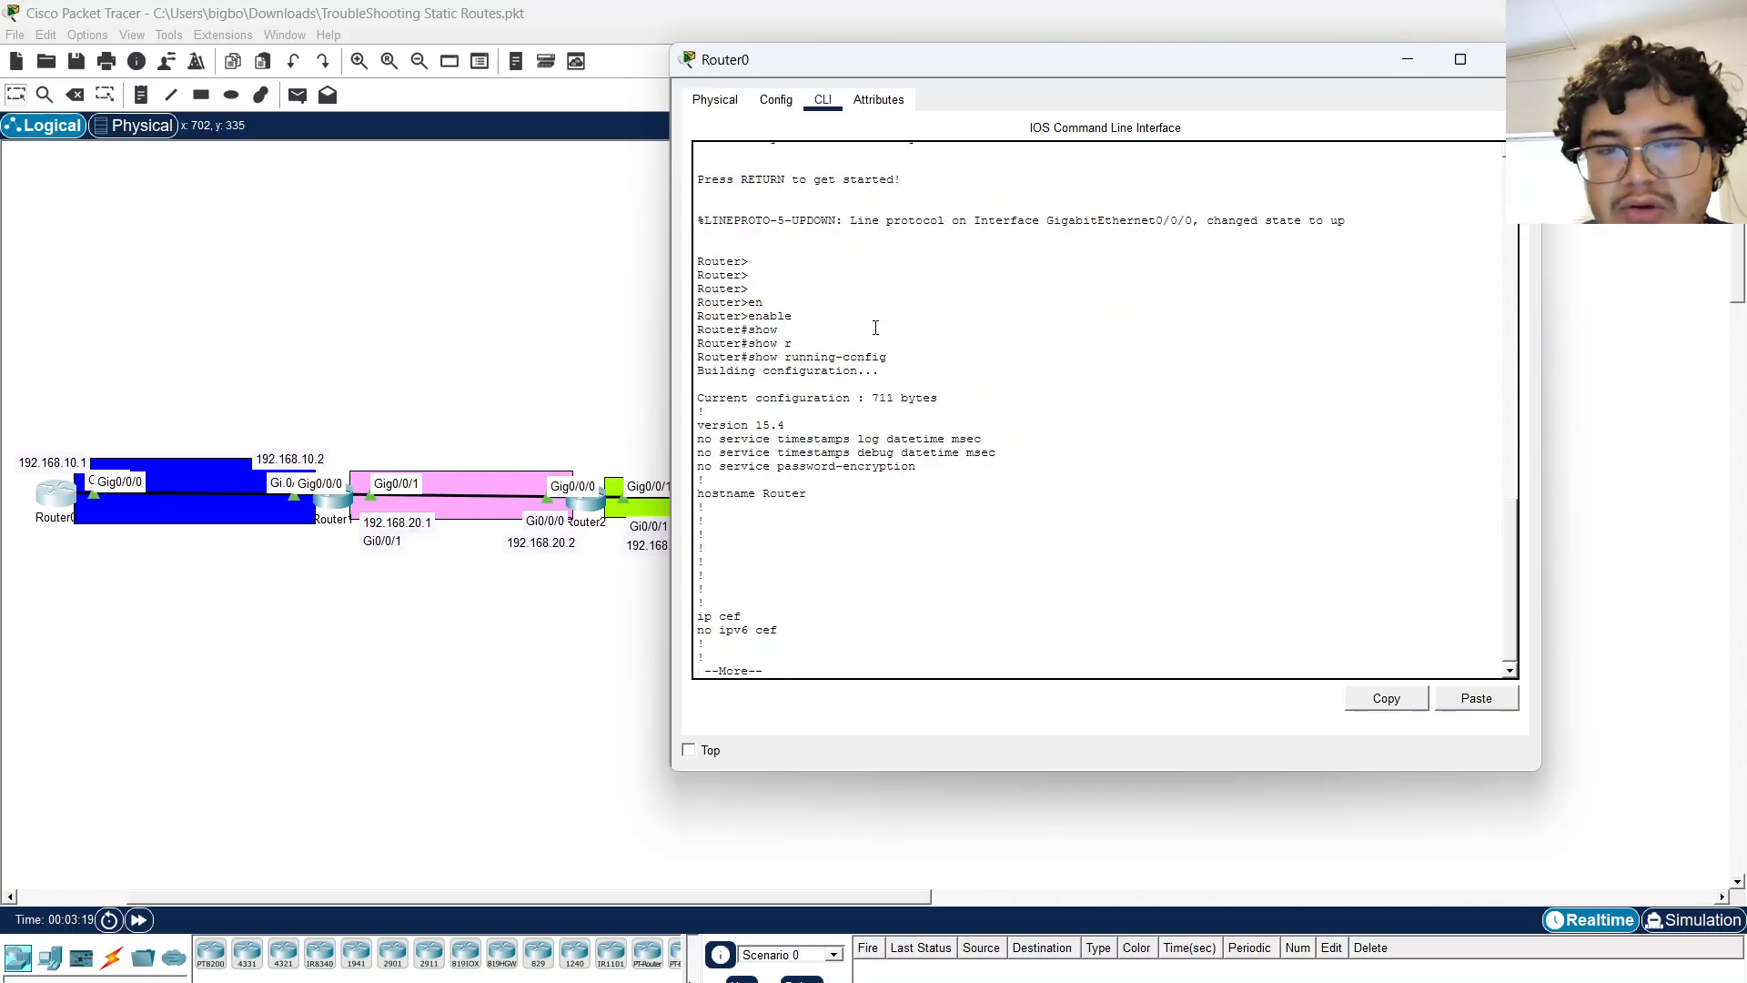
key(space)
key(space)
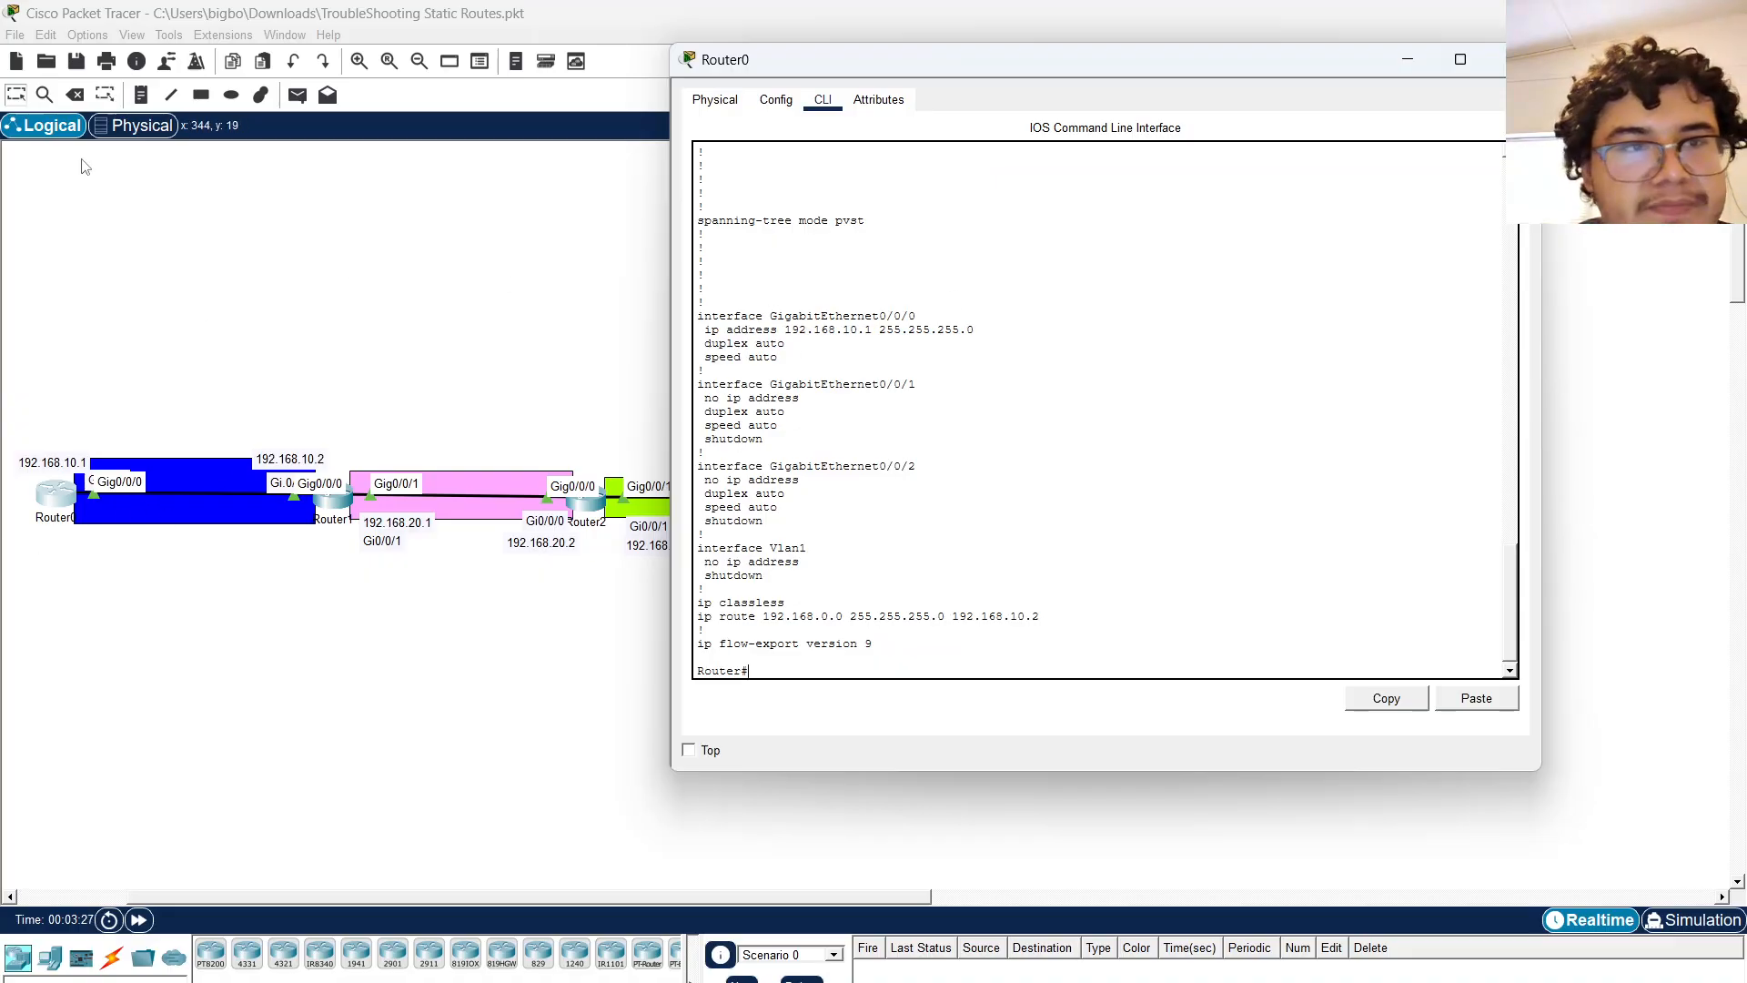
Turn off Always Show Port Labels in Logical Workspace in the preferences.
click(88, 35)
click(119, 55)
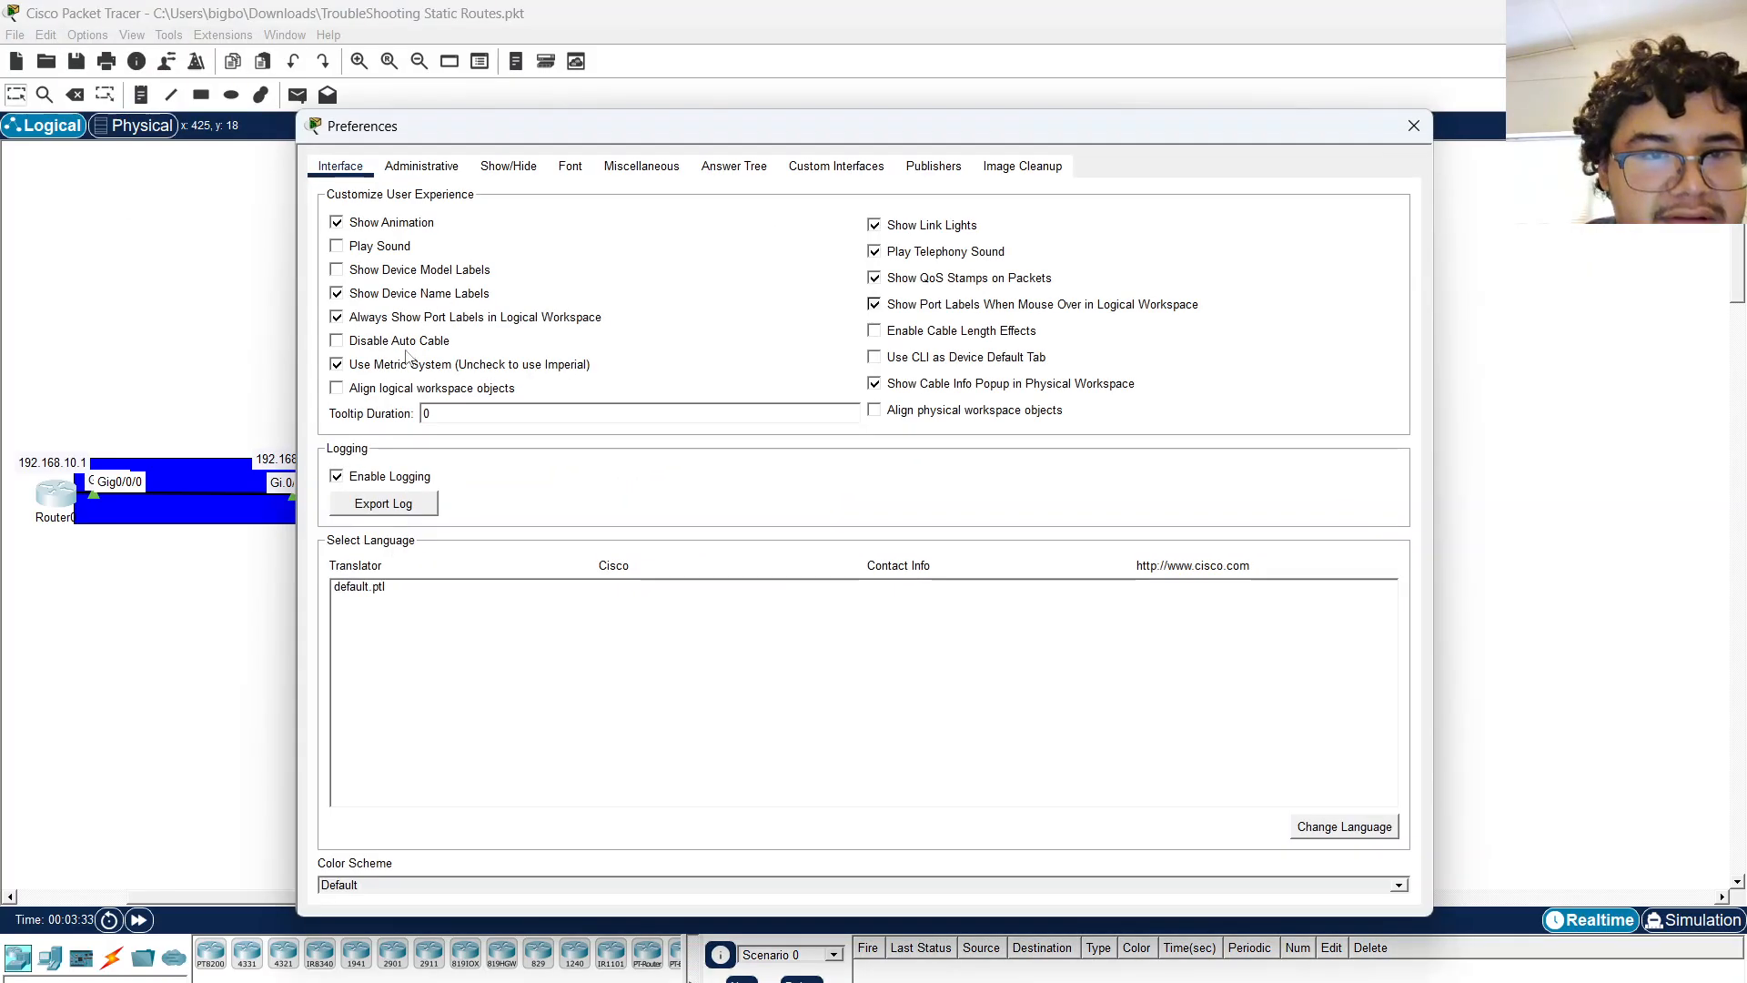
click(381, 319)
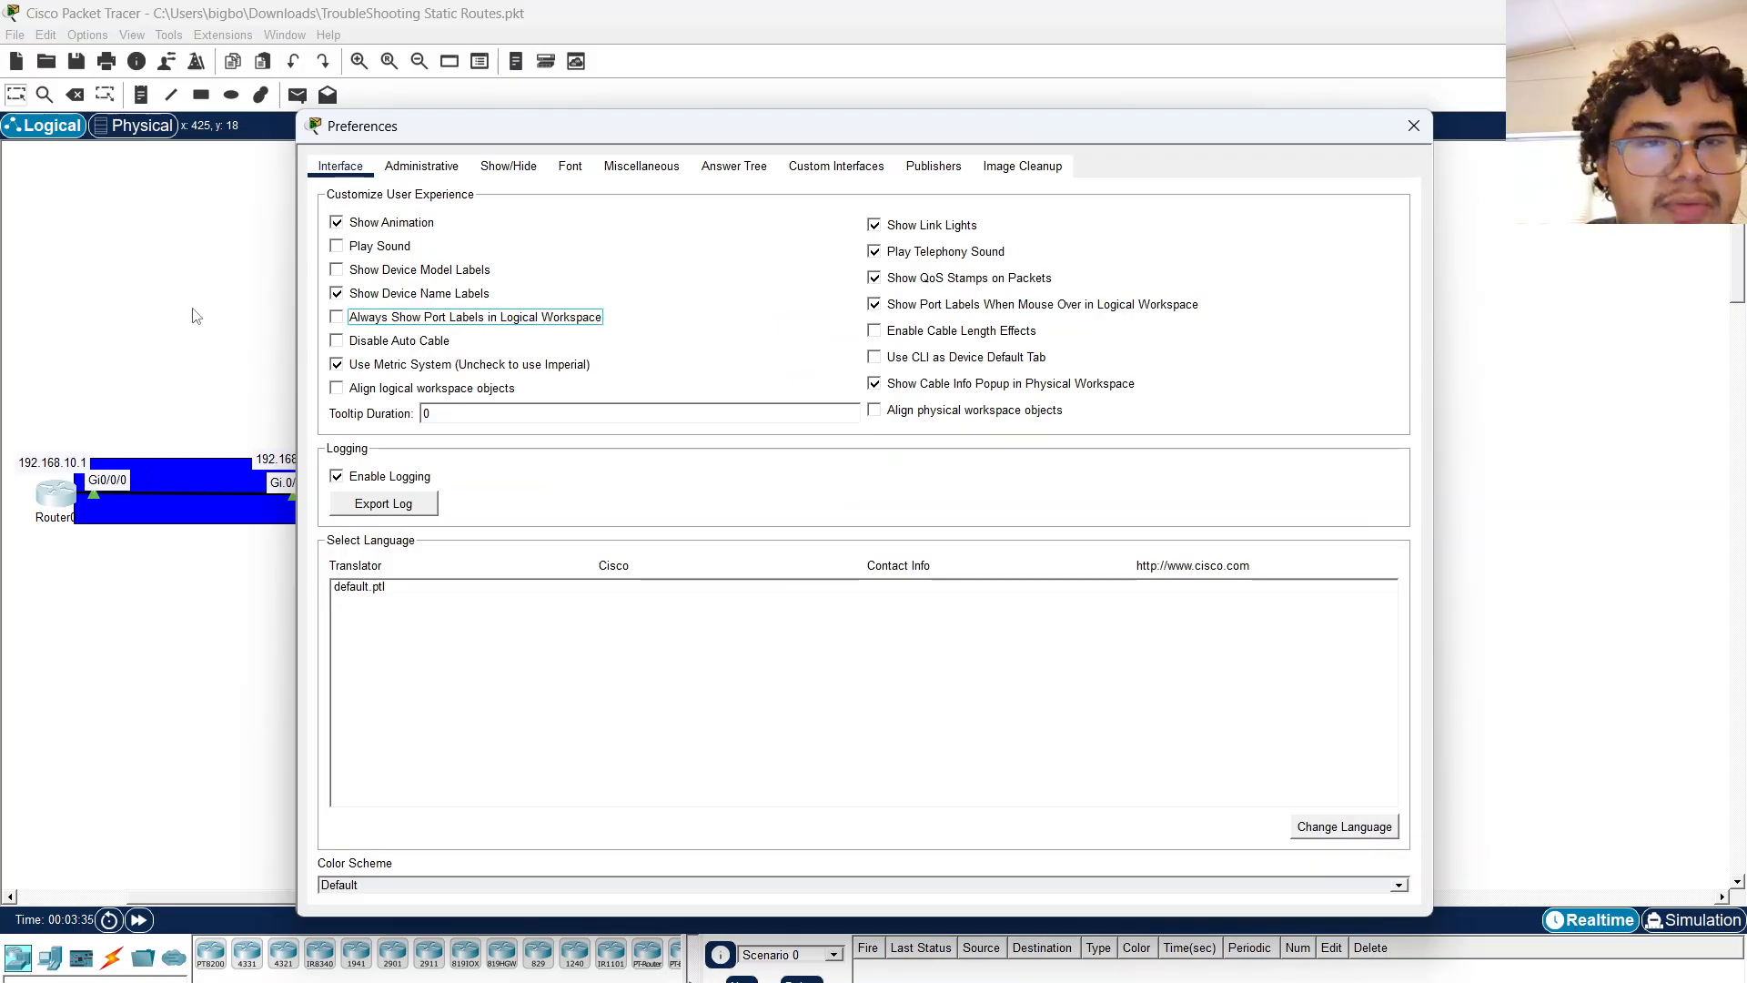
click(1413, 132)
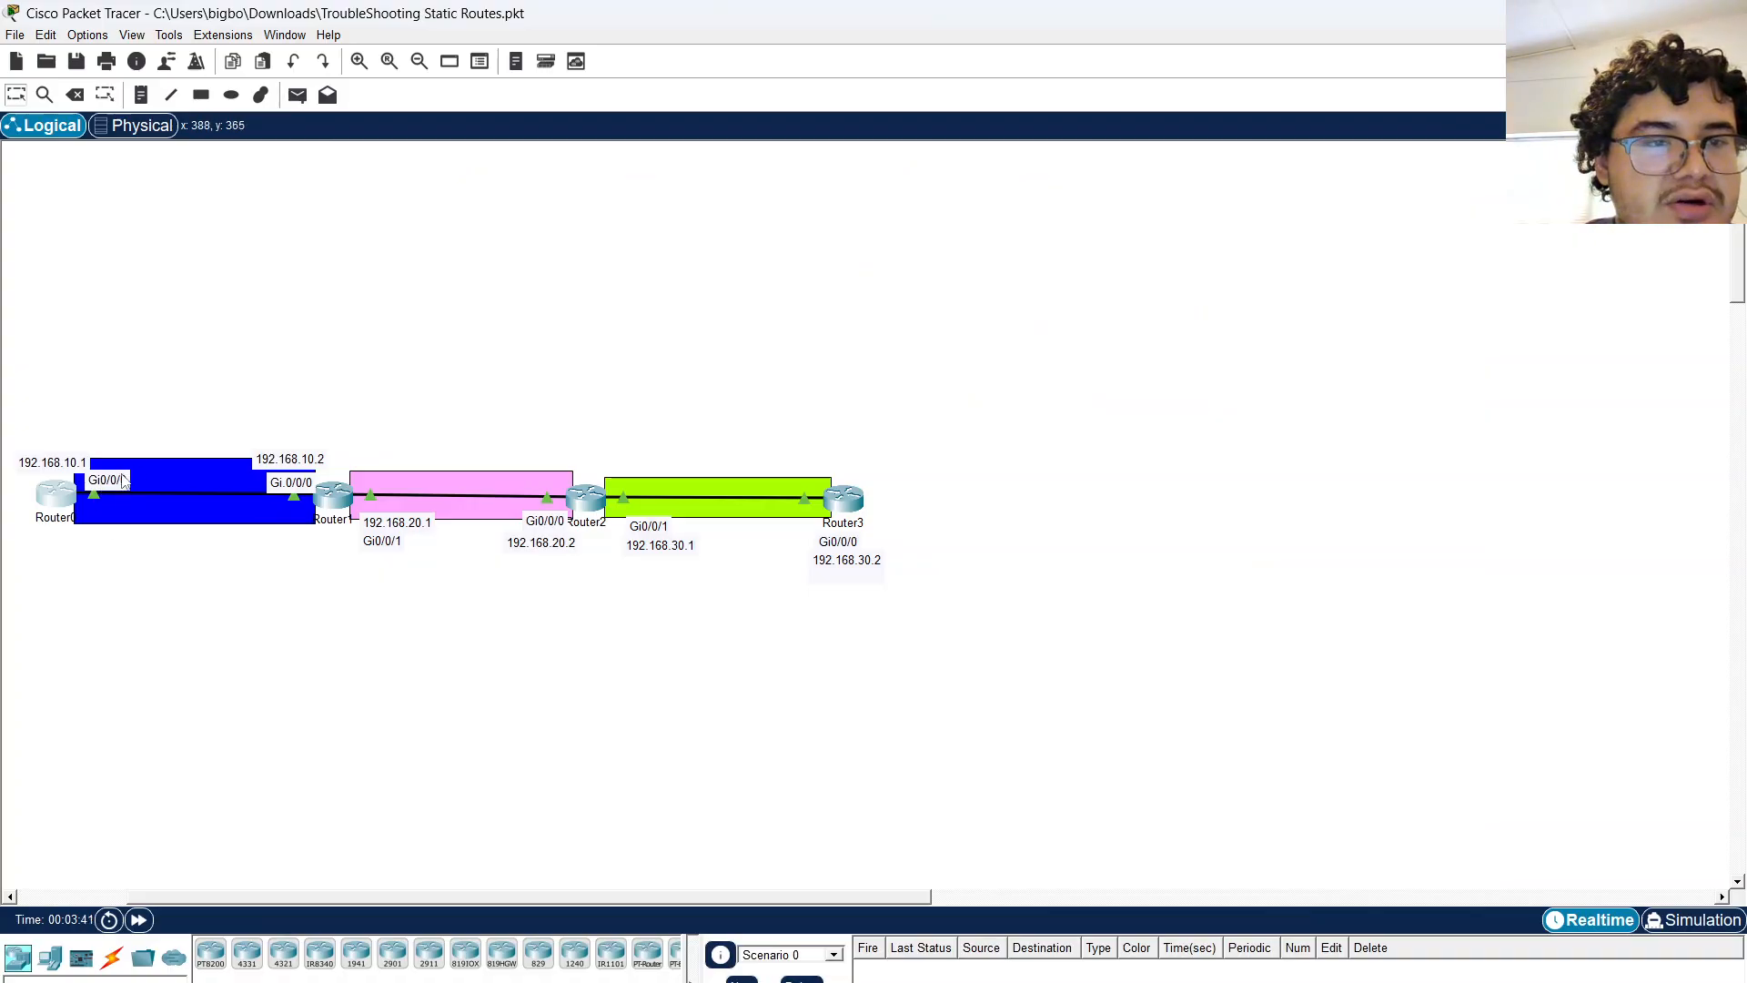
Reopen Router0's CLI and enter global configuration mode with conf t.
click(66, 496)
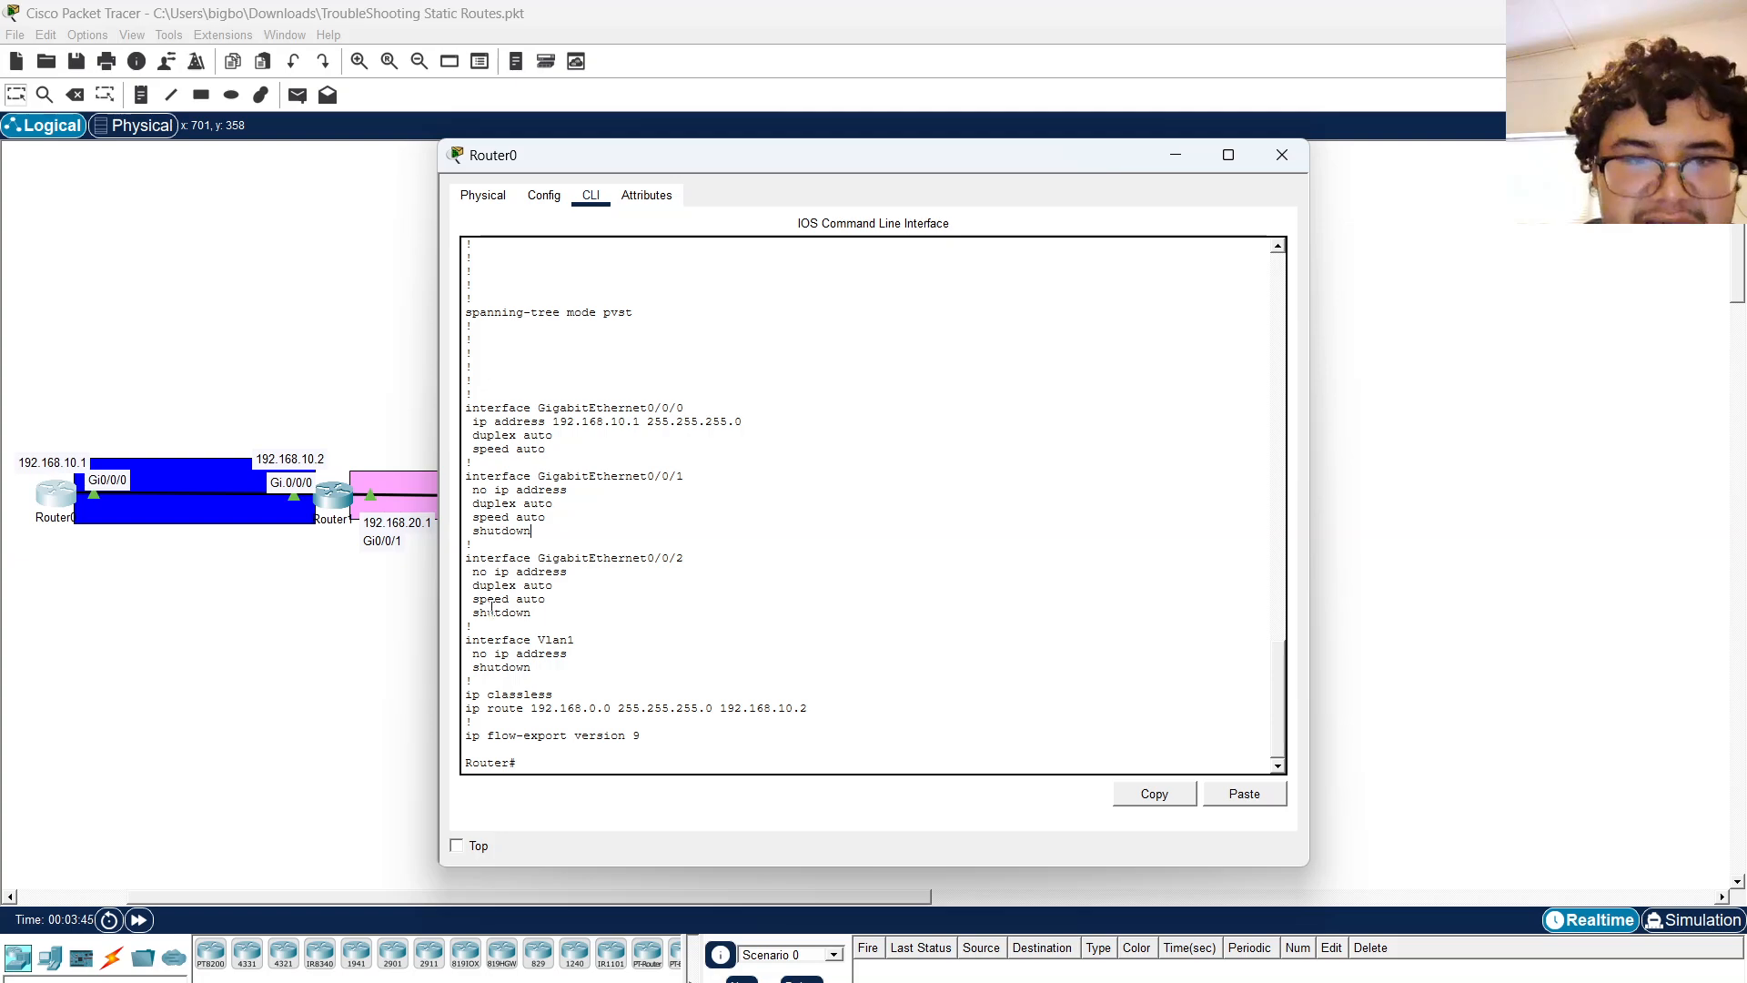
drag(474, 612, 535, 612)
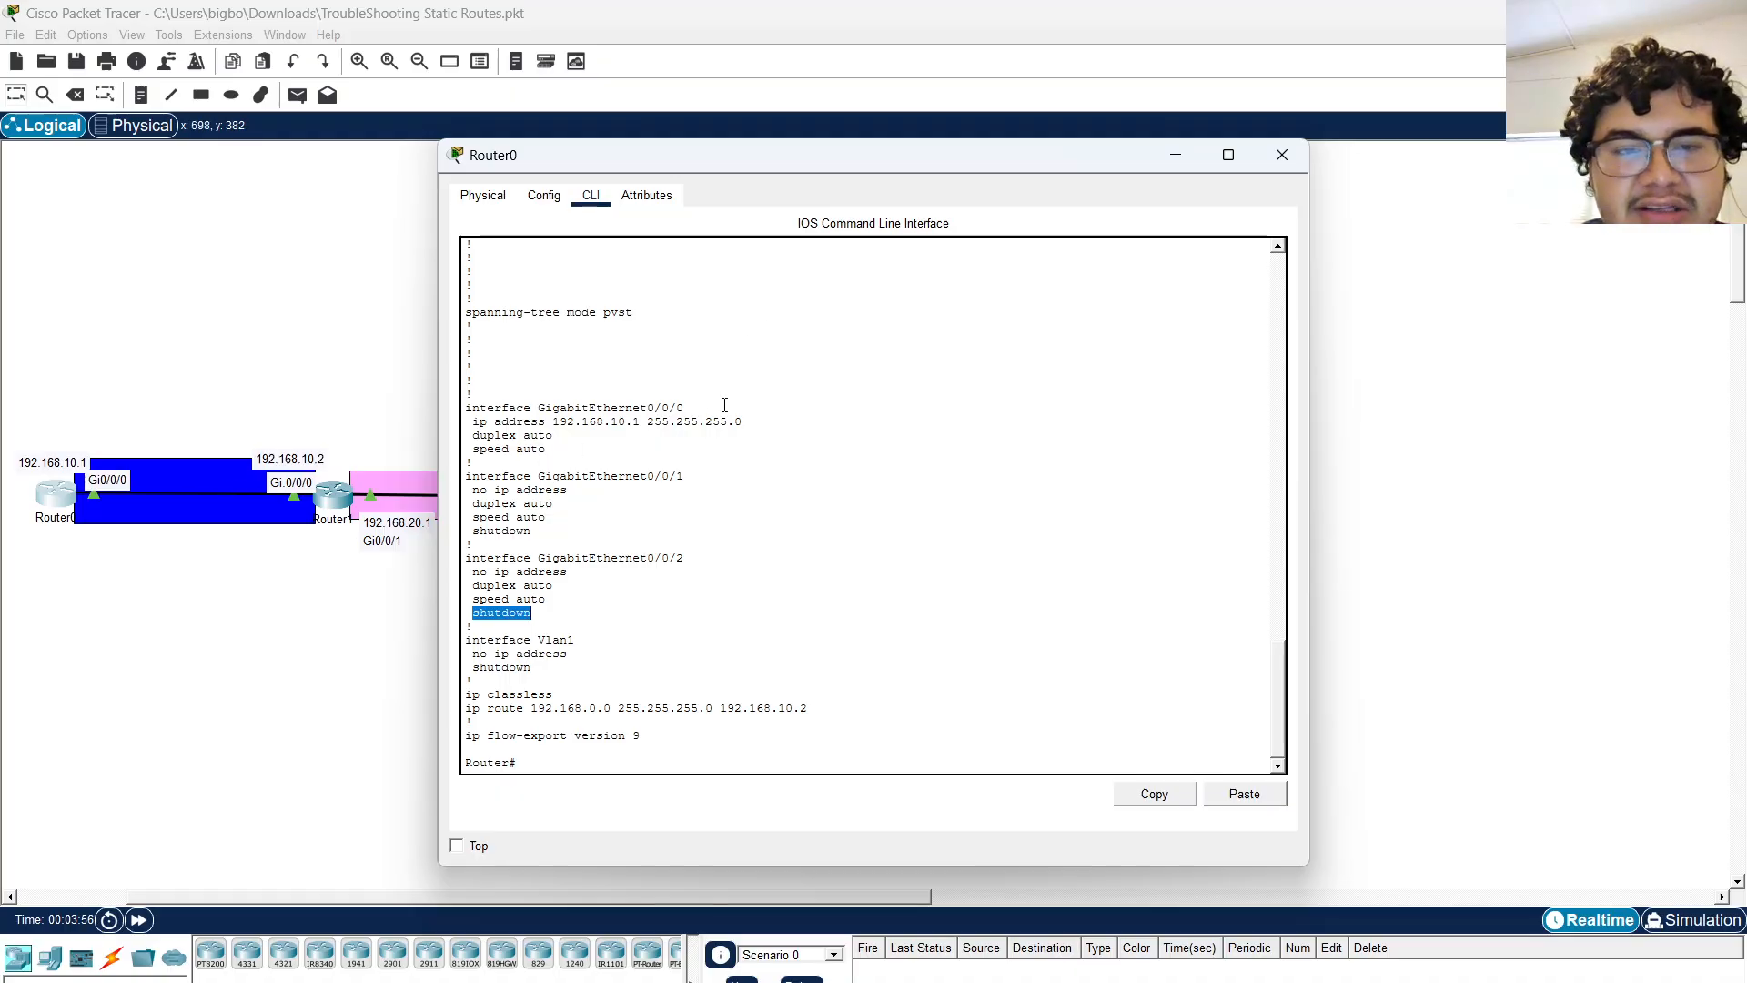
click(338, 491)
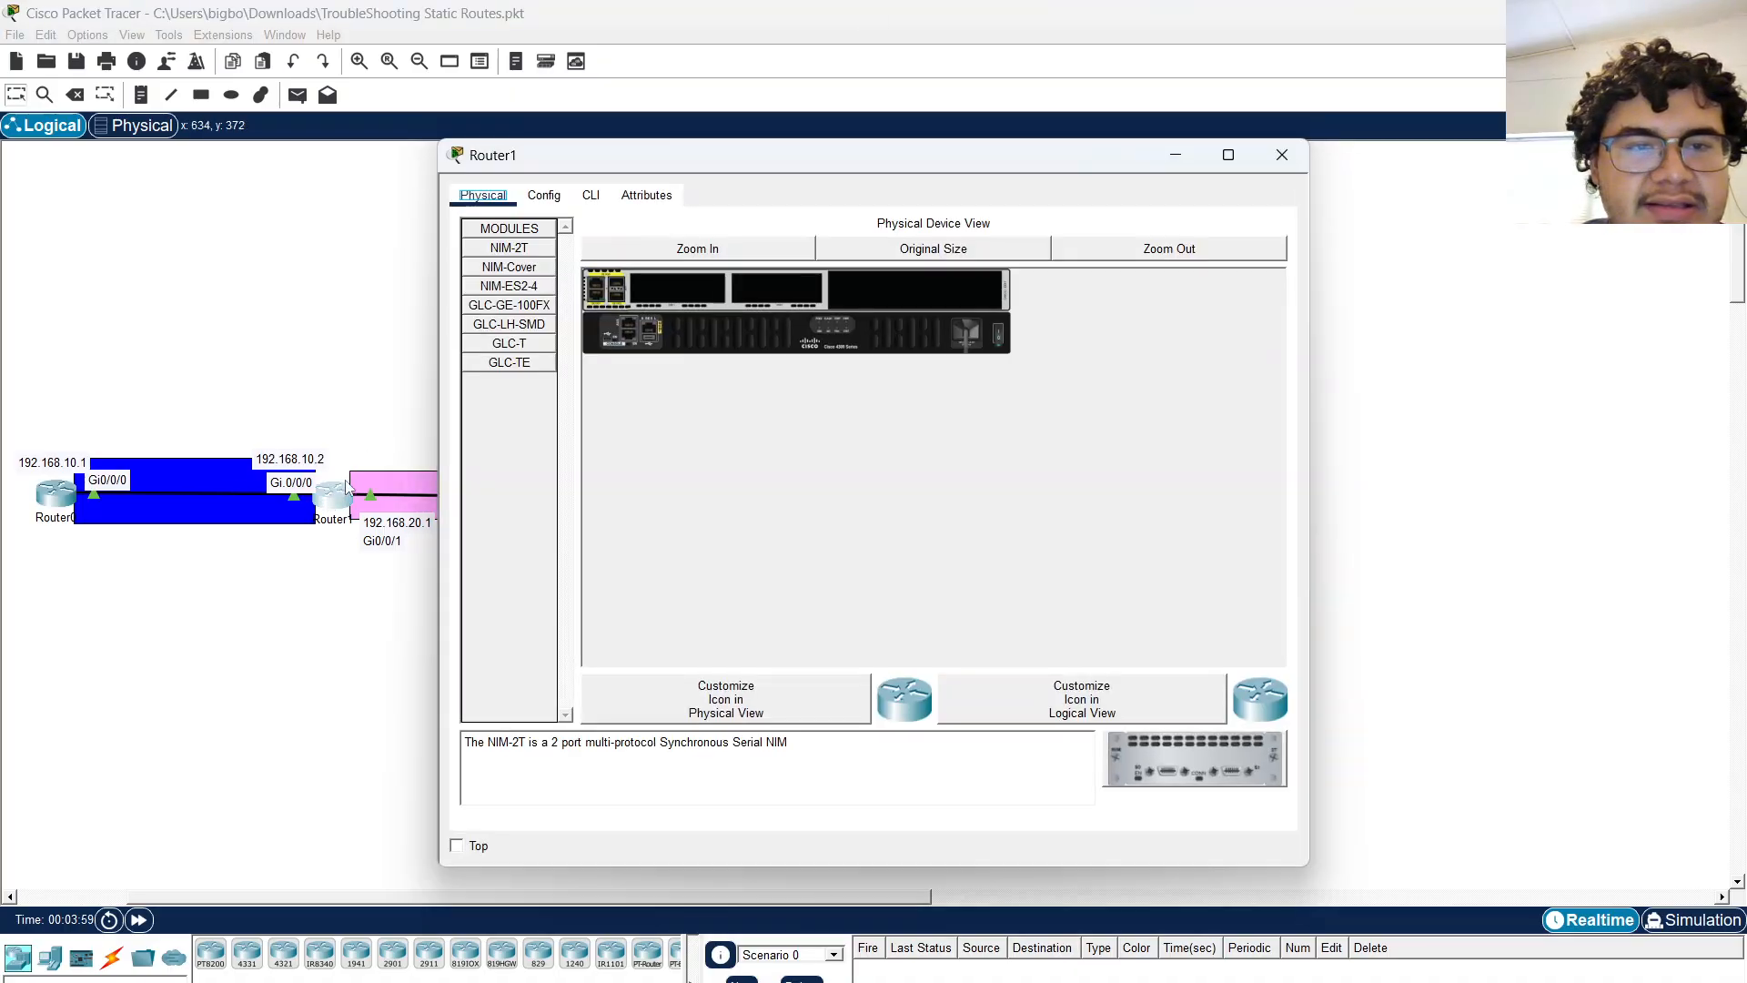
click(60, 492)
text(er#ee)
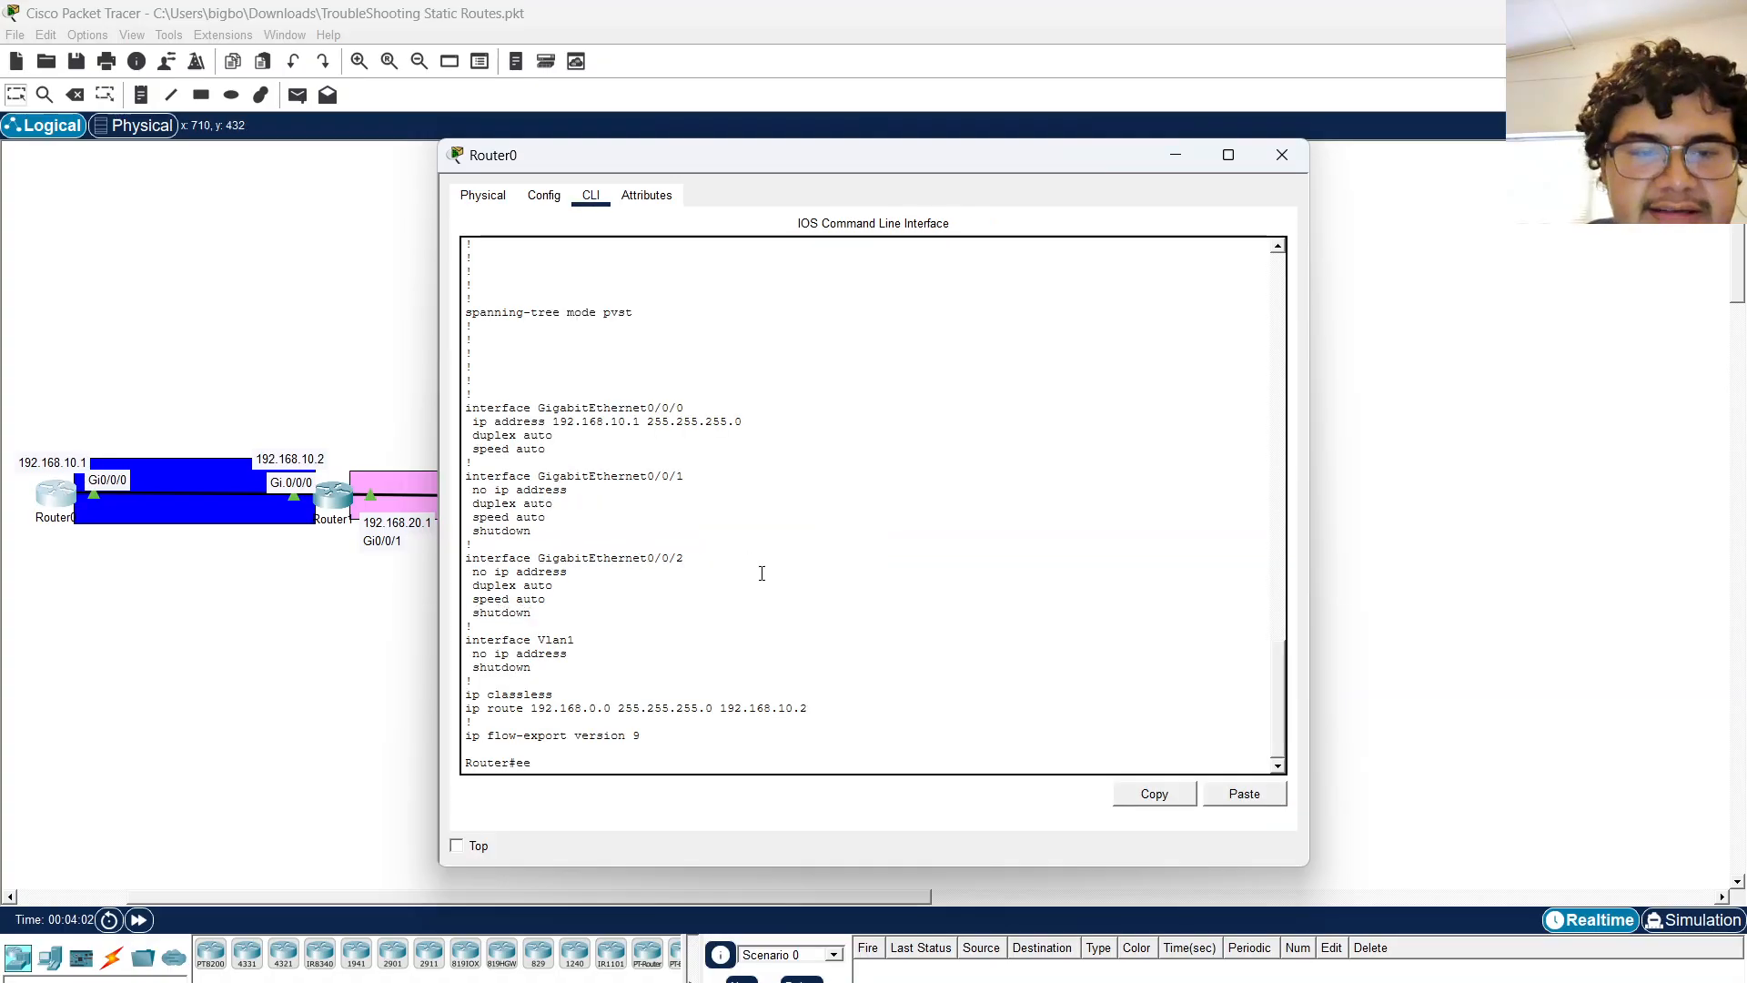
key(BackSpace)
key(BackSpace)
key(Return)
key(Return)
key(Return)
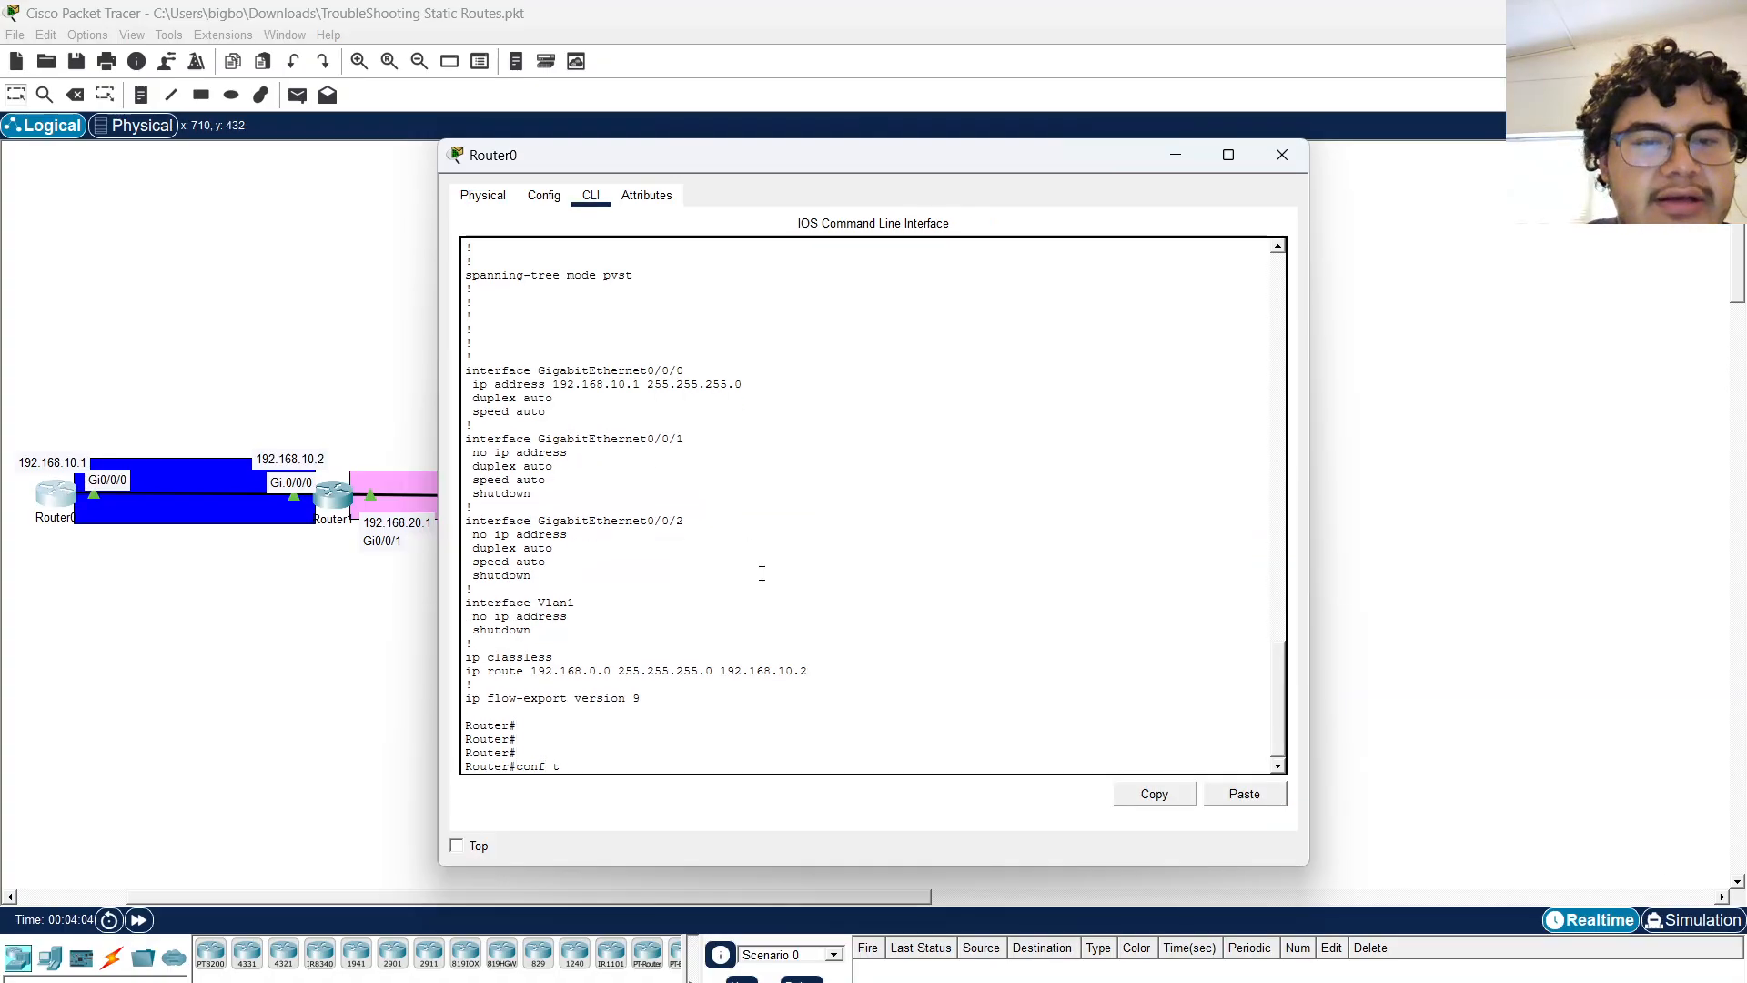
text(conf t)
key(Return)
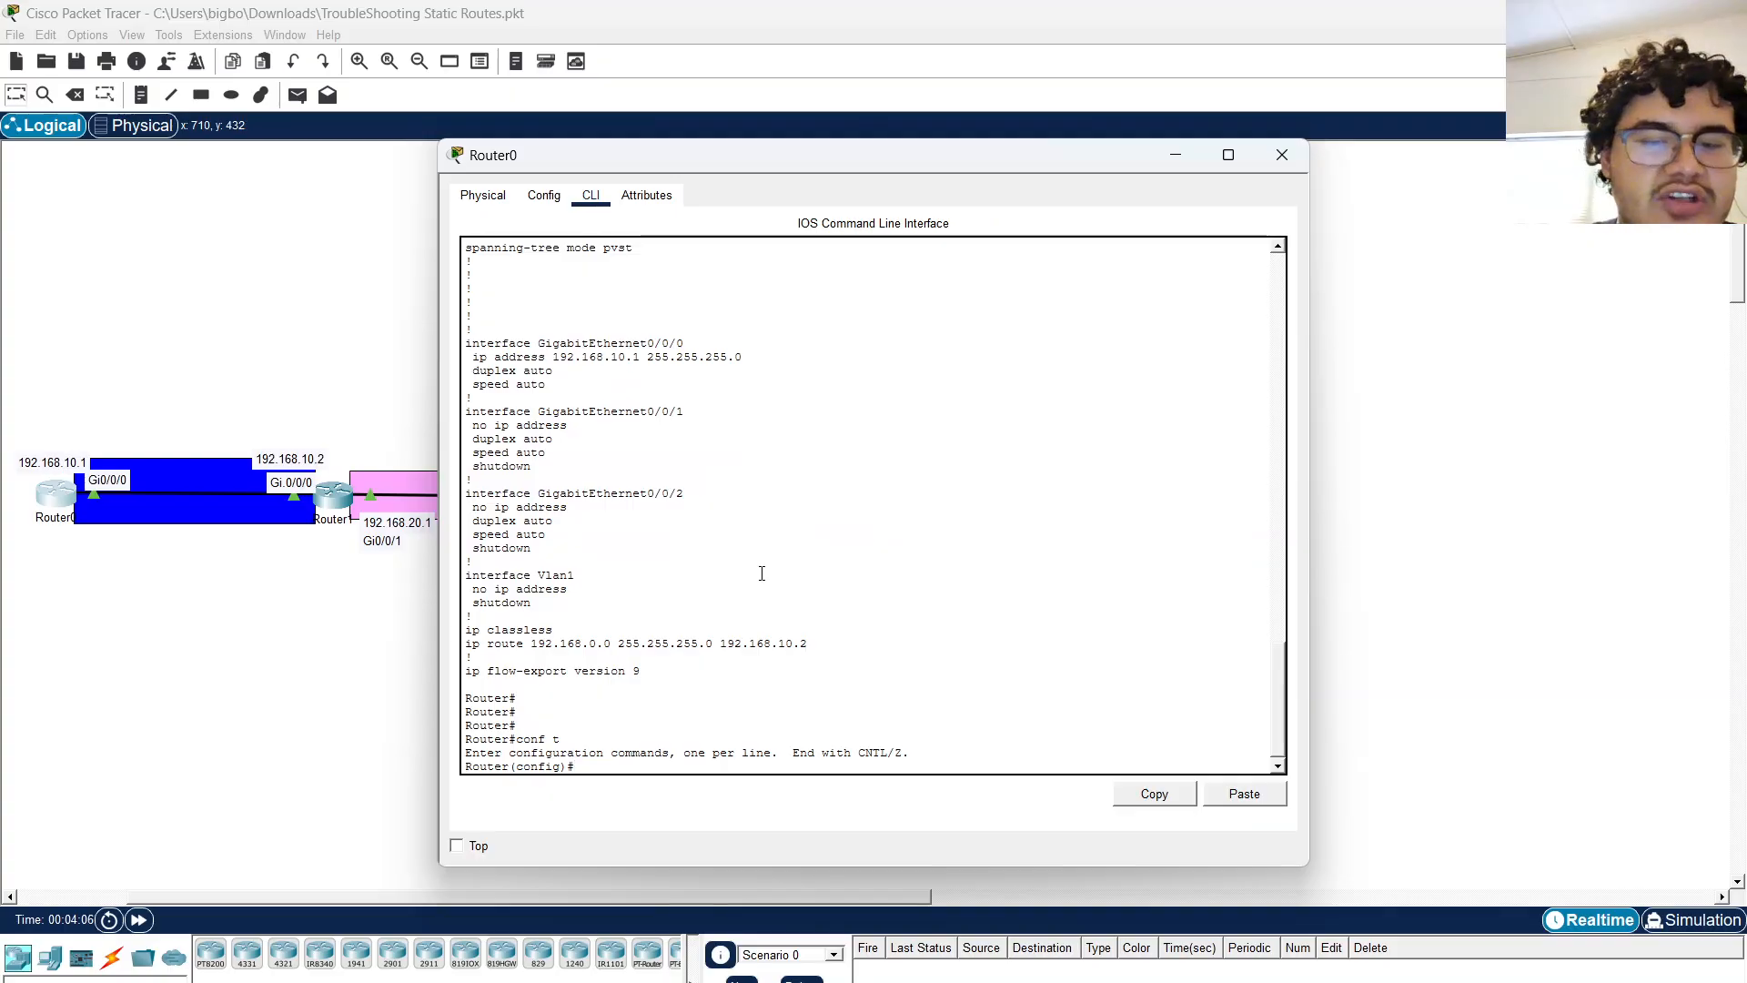
Set Router0's hostname to ROUTER0.
text(host)
key(Tab)
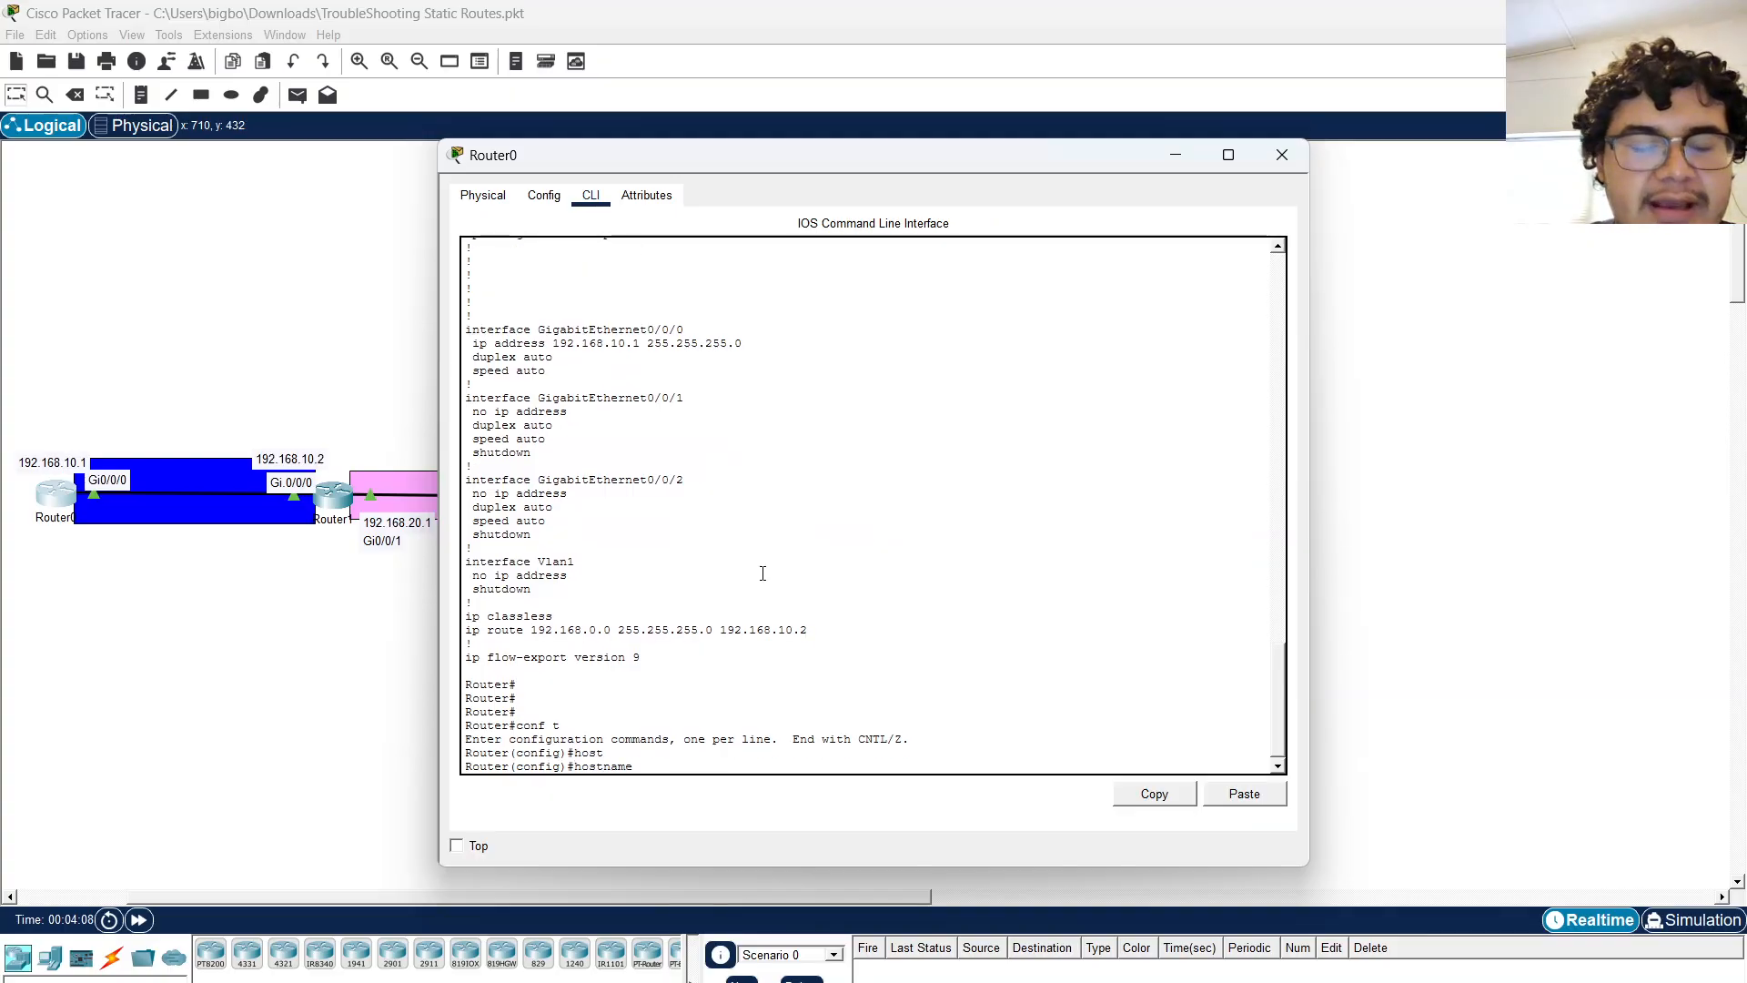
key(Caps_Lock)
text(R)
key(Tab)
text(OUT)
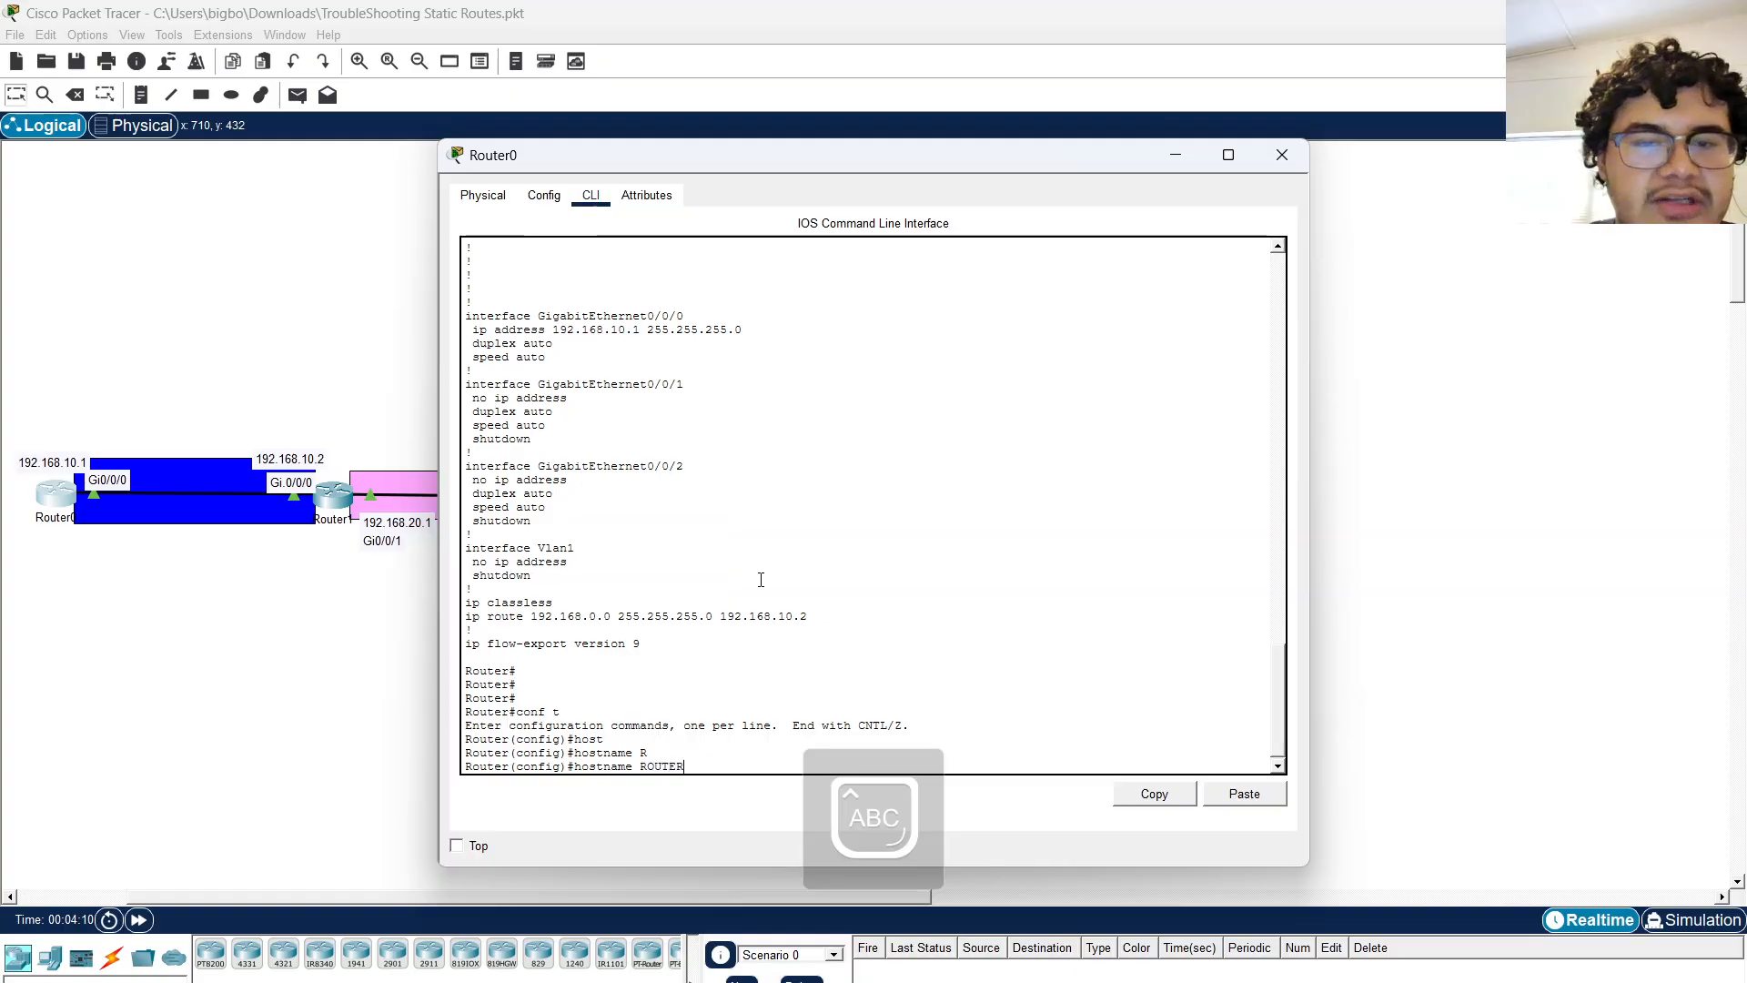
key(BackSpace)
key(BackSpace)
text(UTER)
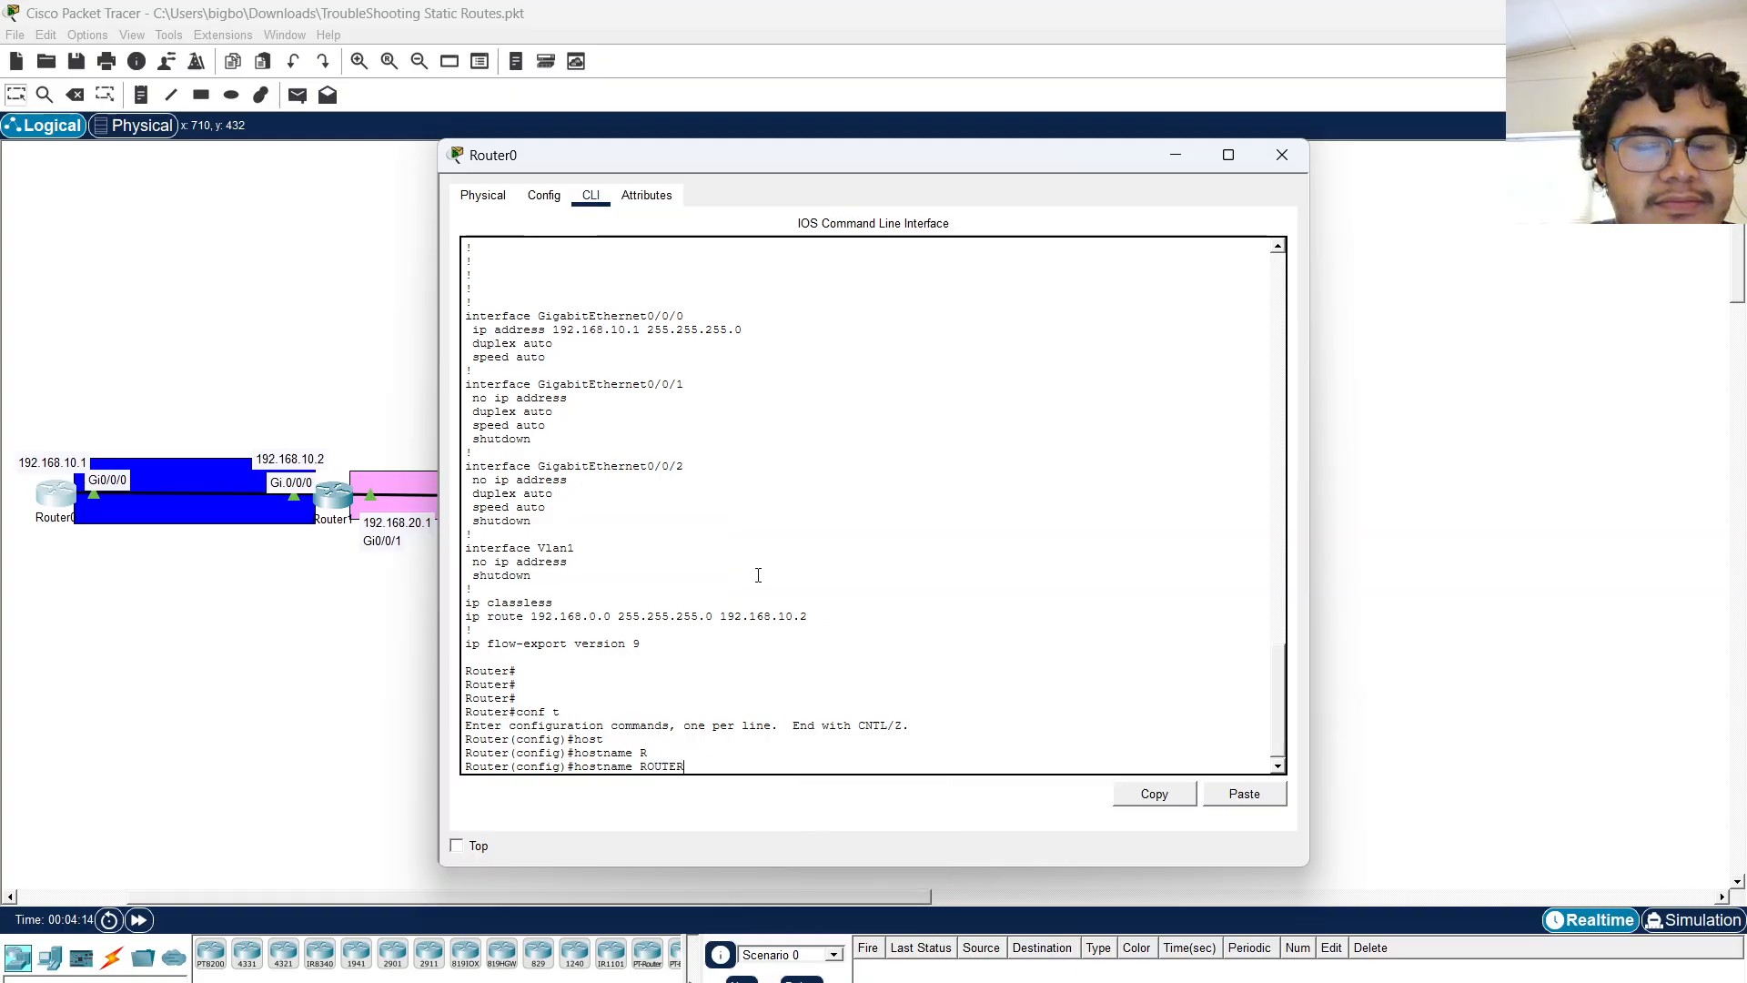
text(0)
key(Return)
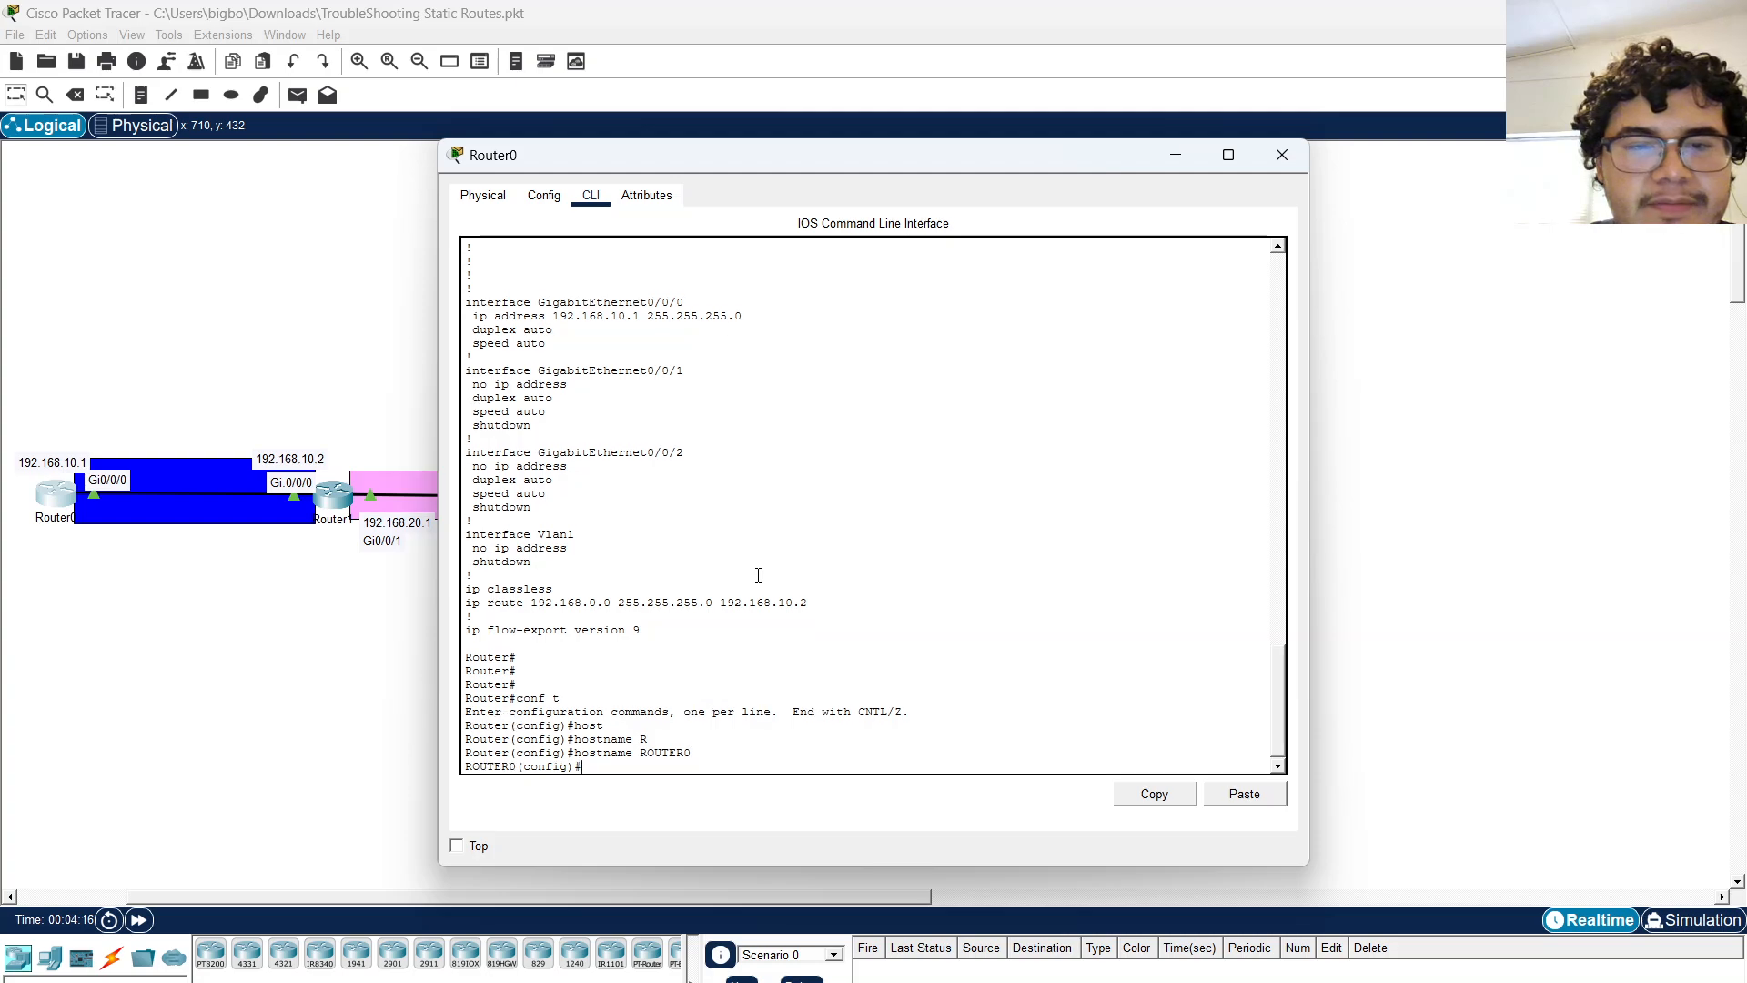
key(Caps_Lock)
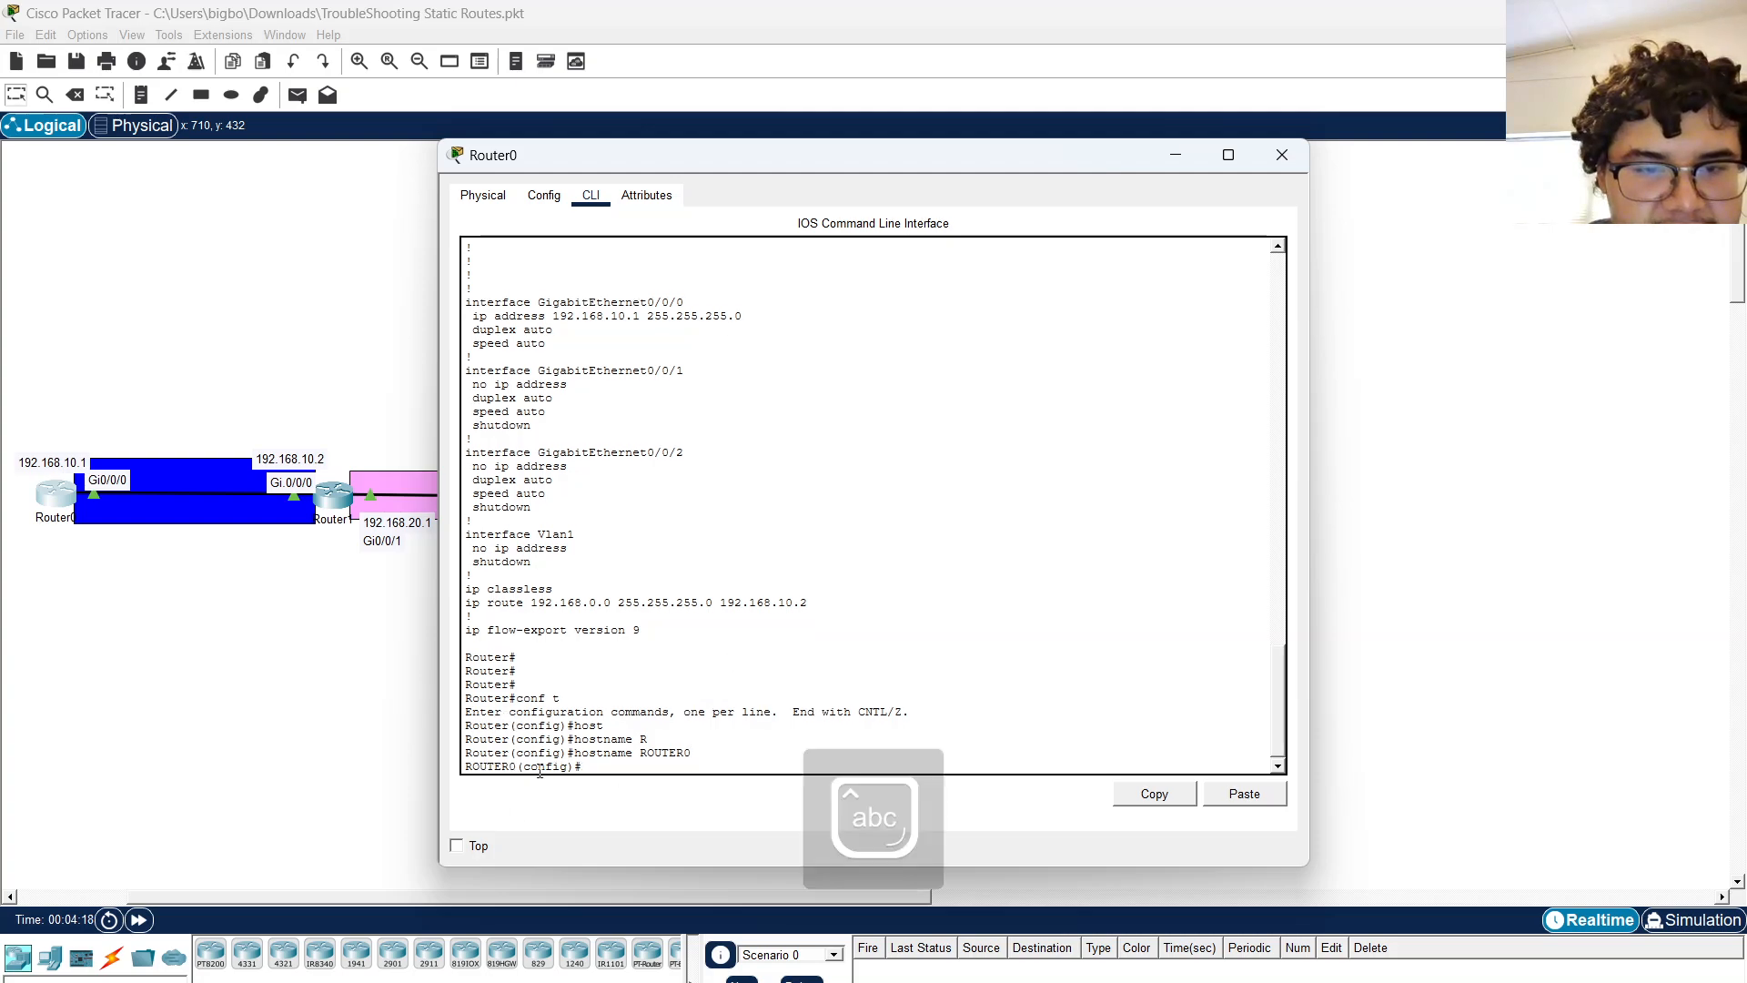
Open Router1's CLI and enter privileged EXEC mode with enable.
click(333, 497)
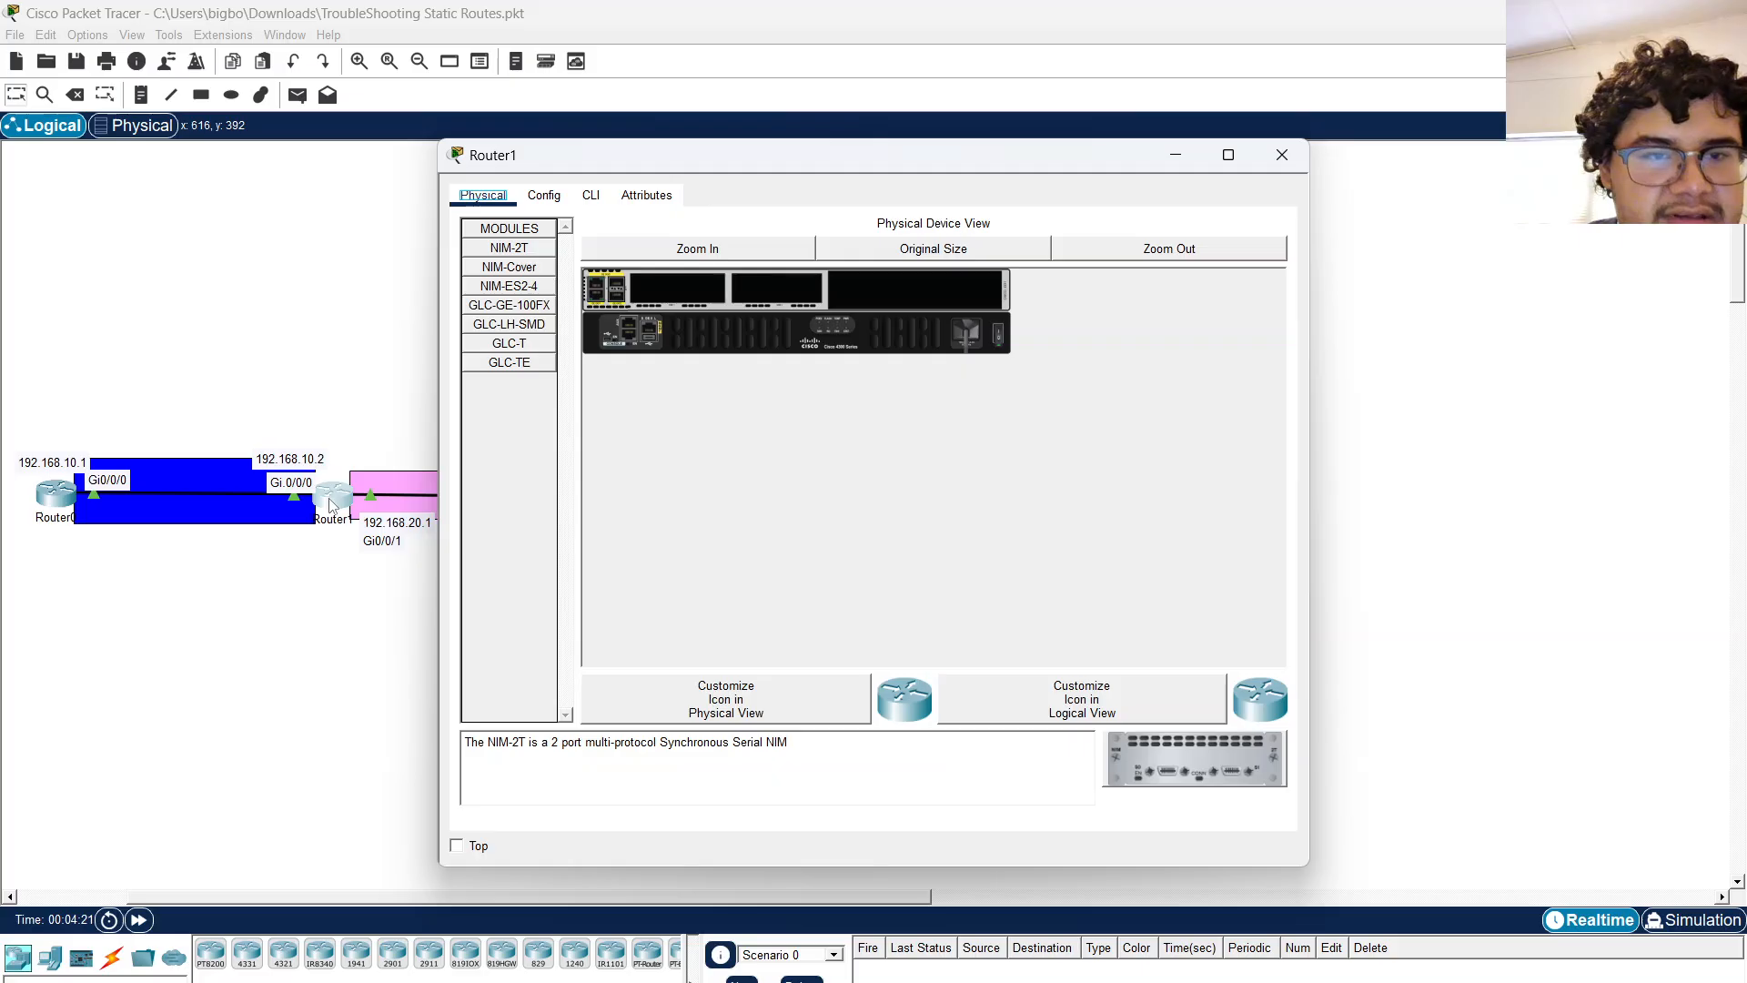
click(590, 195)
key(Return)
key(Return)
text(en)
key(Tab)
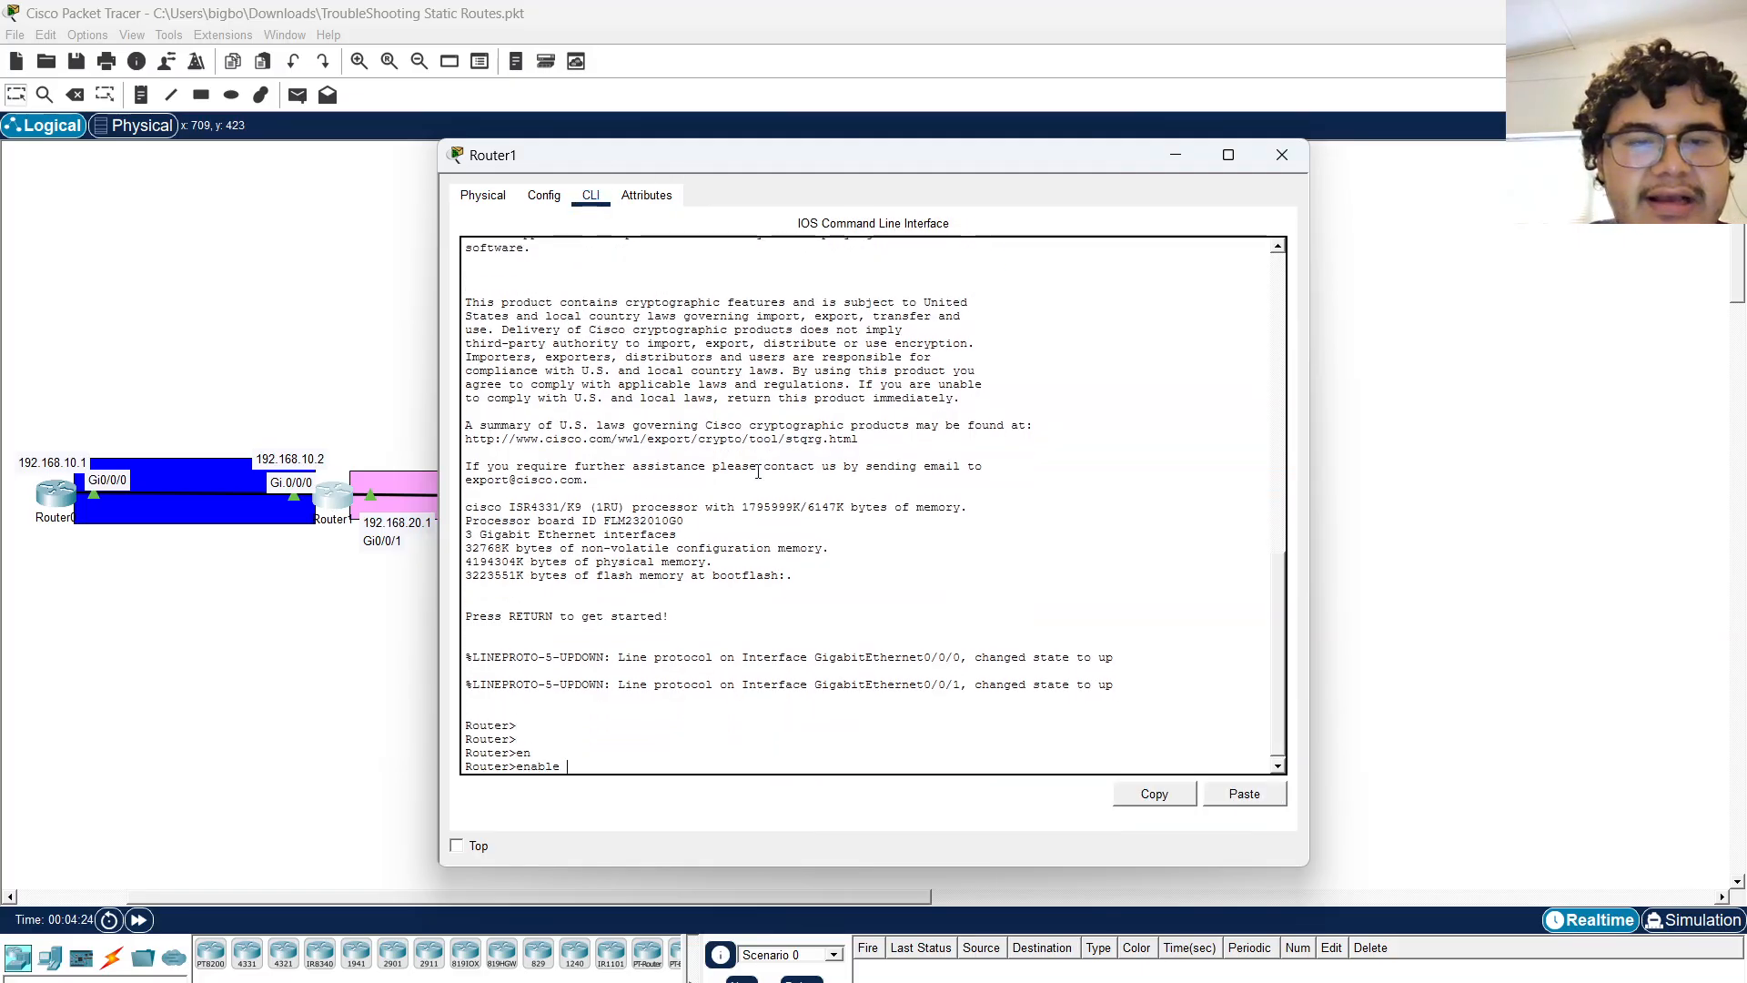
key(Return)
Display Router1's running configuration and highlight the GigabitEthernet0/0/0 address and subnet mask.
text(show running-config)
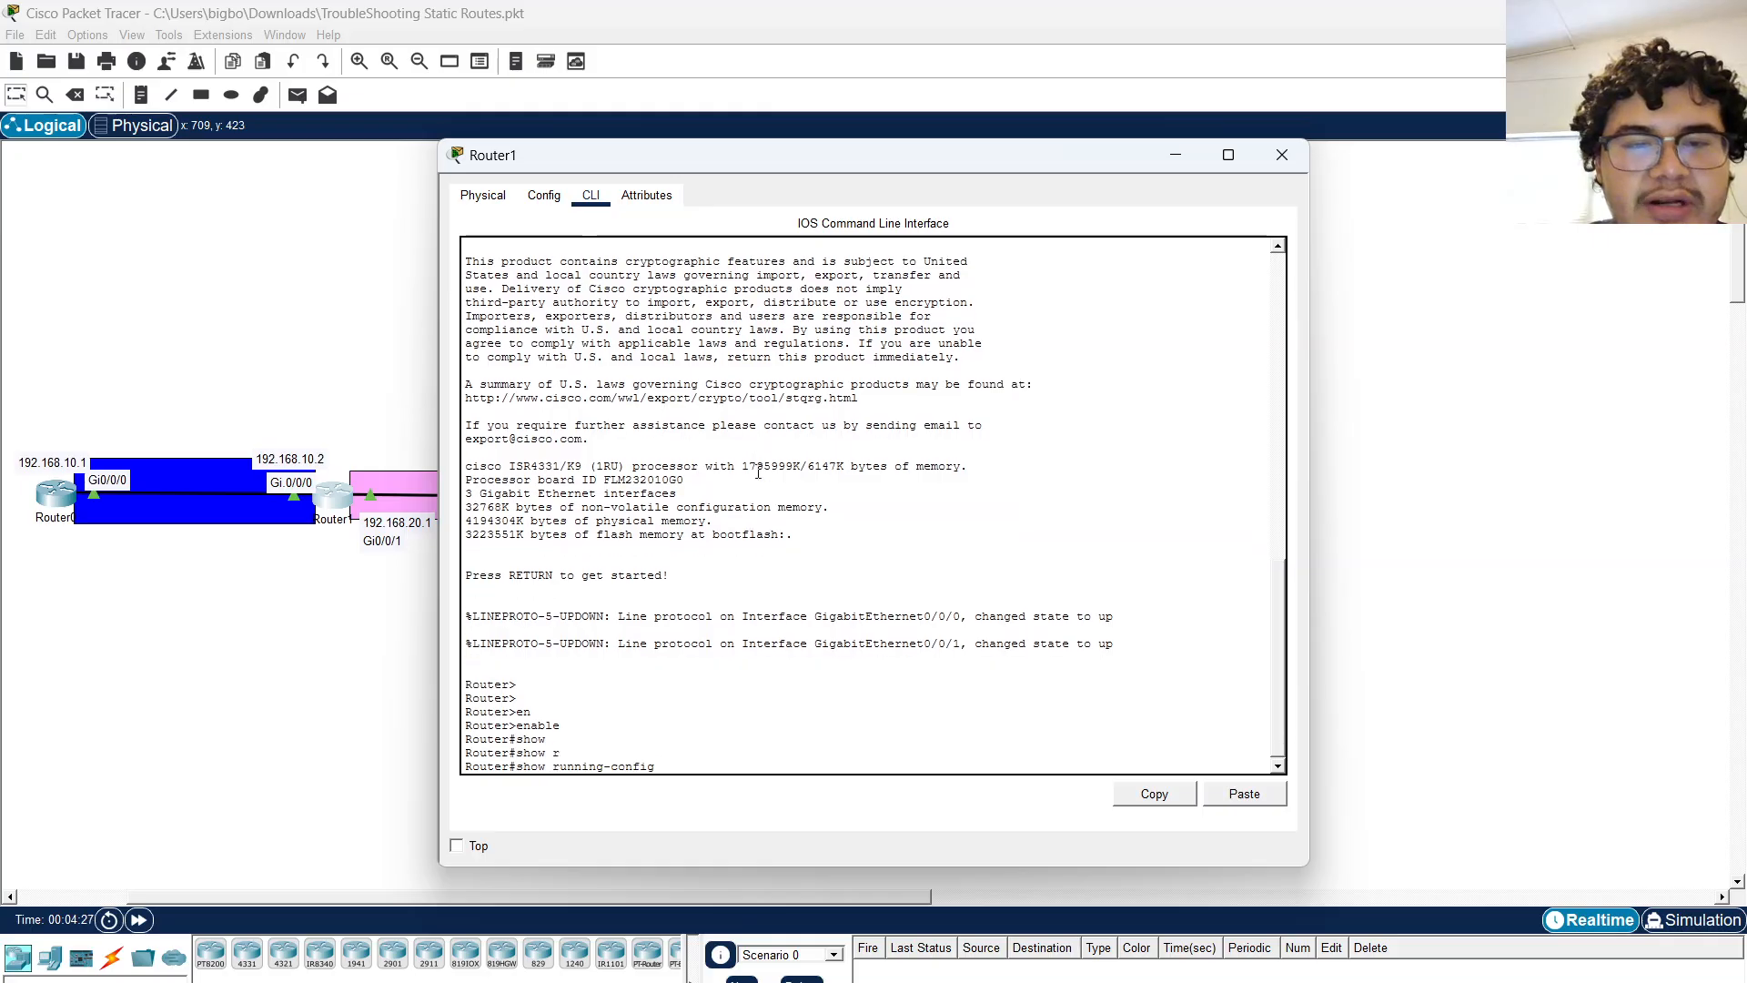
key(Return)
key(space)
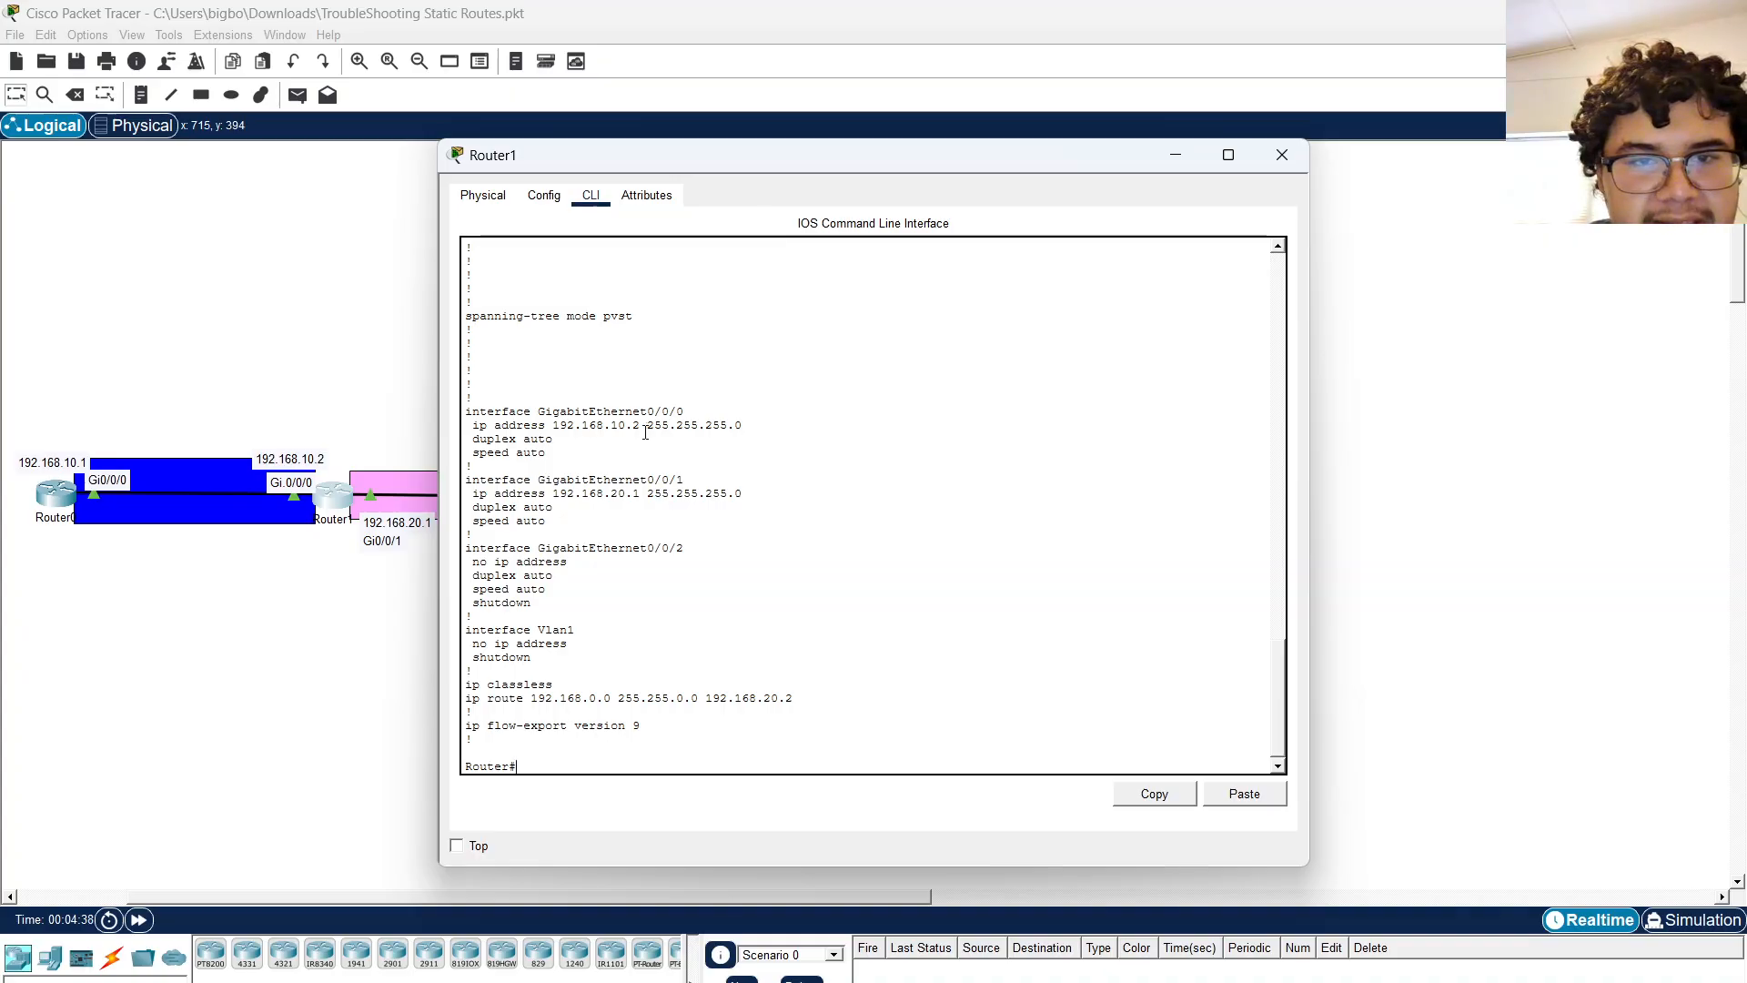
drag(647, 425, 771, 422)
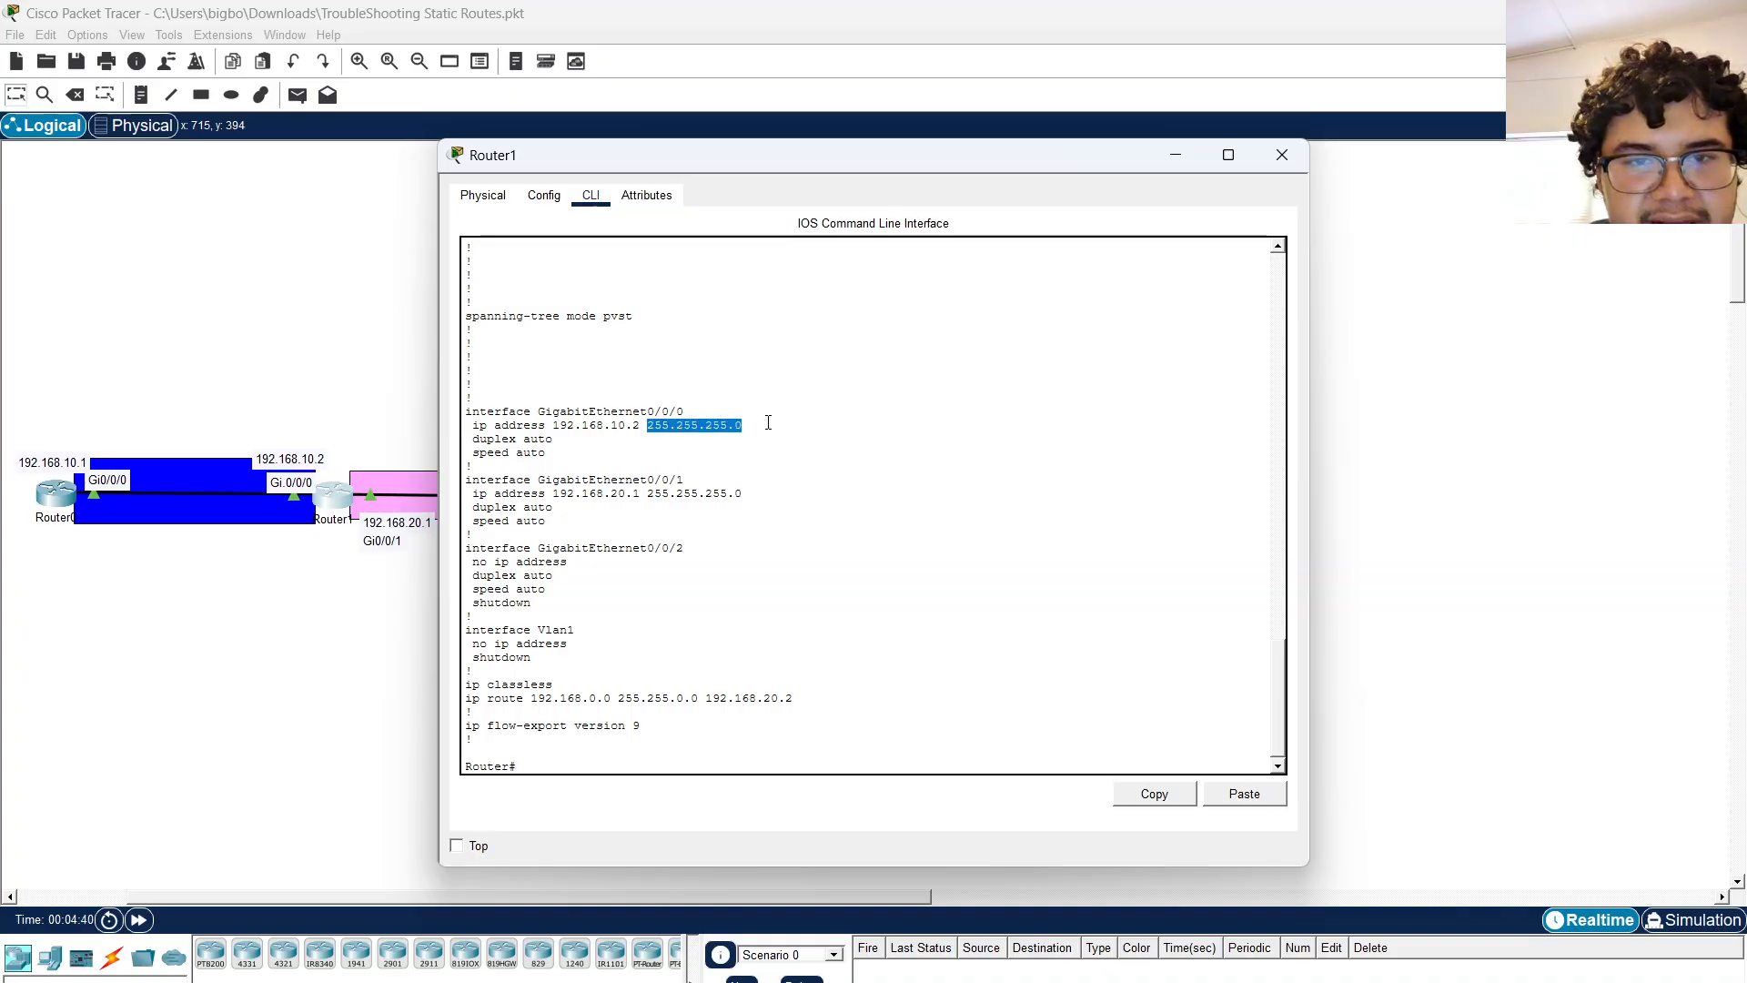
drag(641, 425, 561, 425)
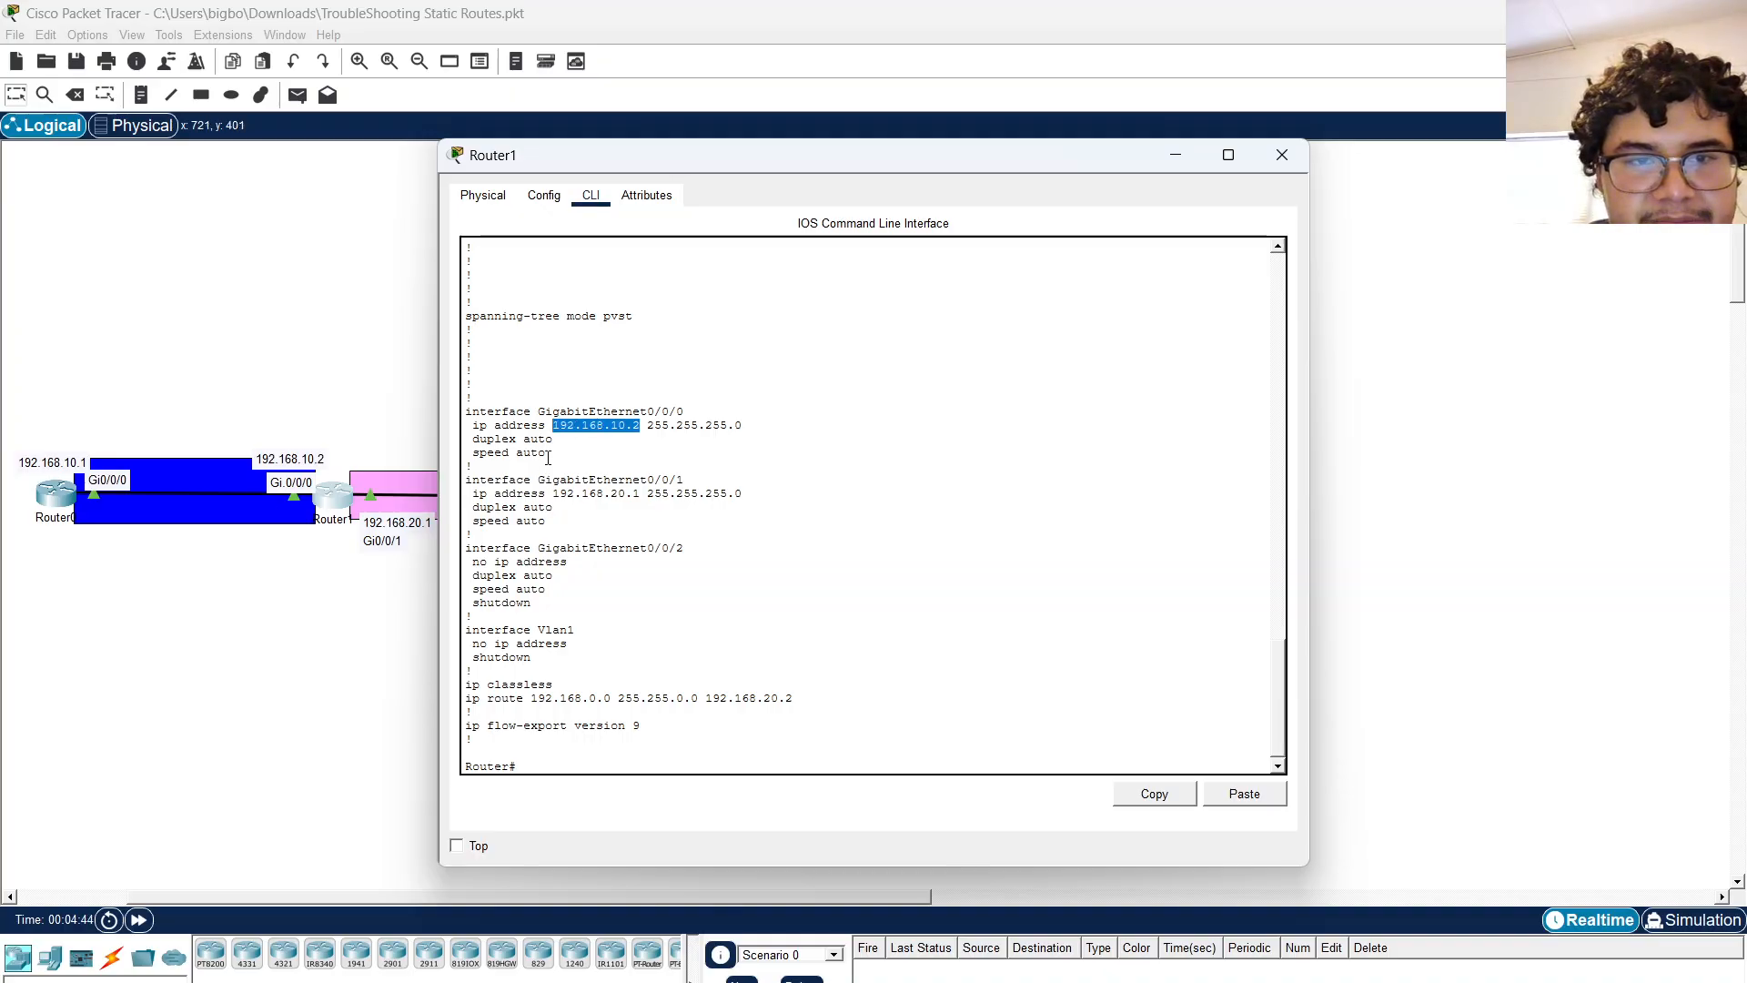
Return to Router0's CLI, exit configuration mode and display its routing table with show ip route.
click(50, 492)
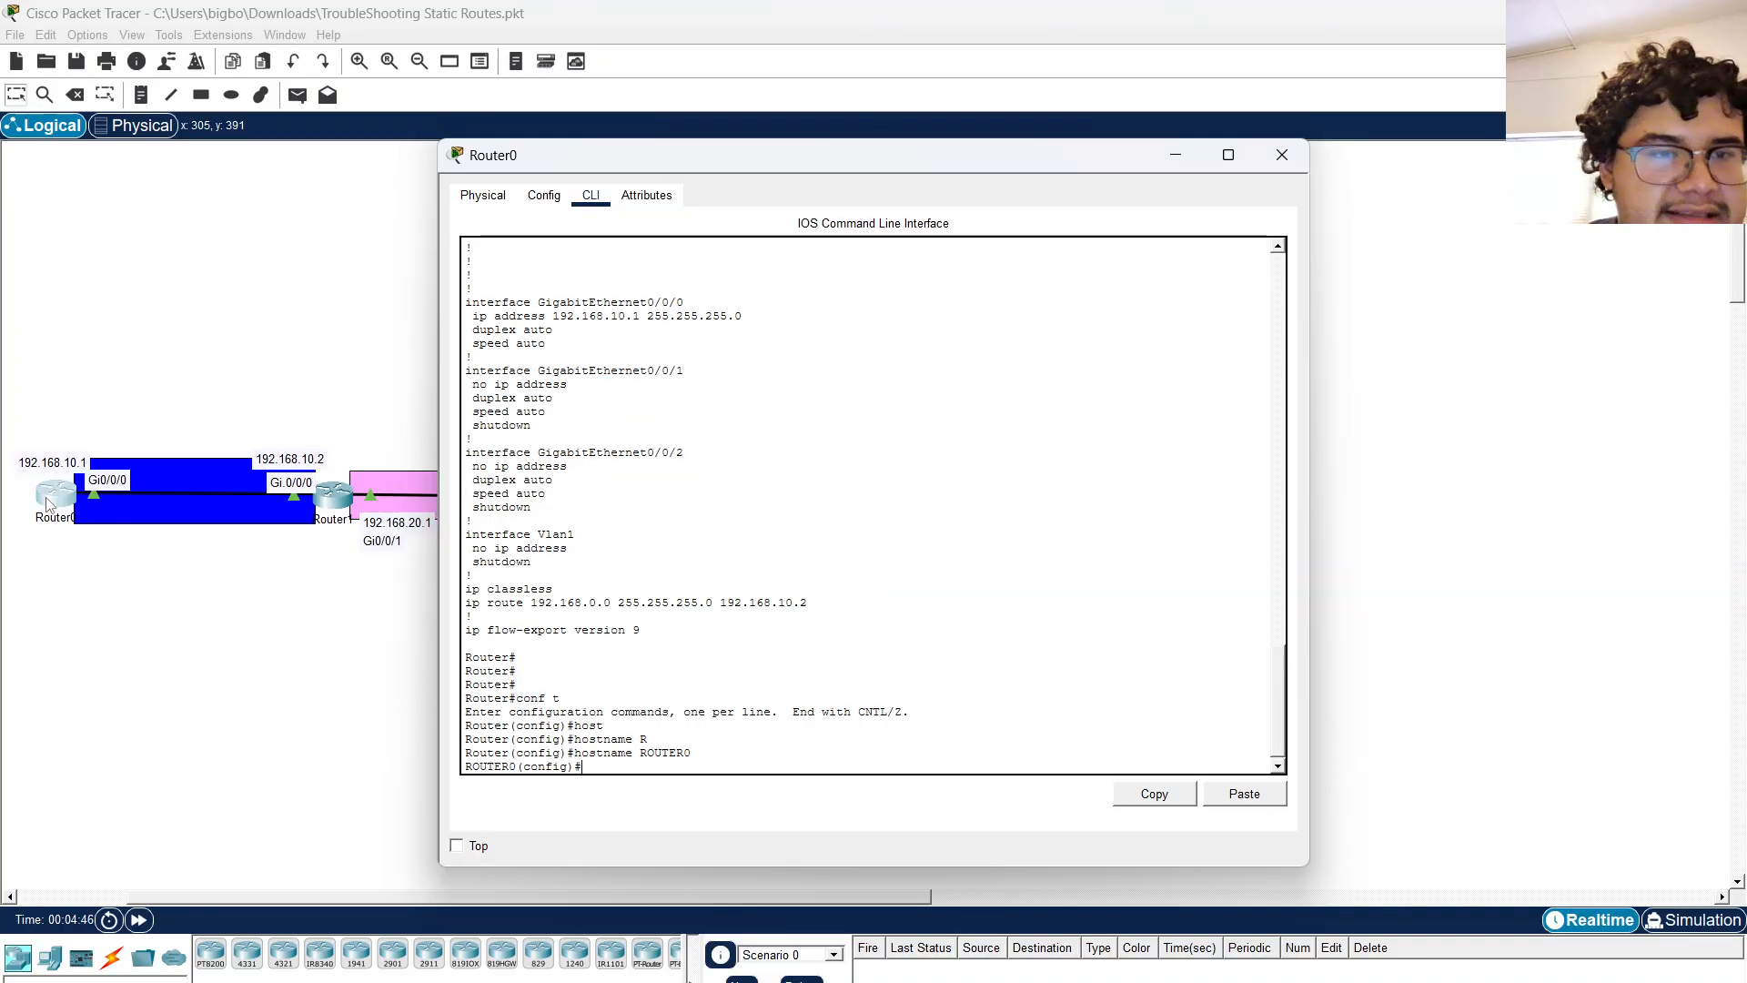
text(ex)
key(Return)
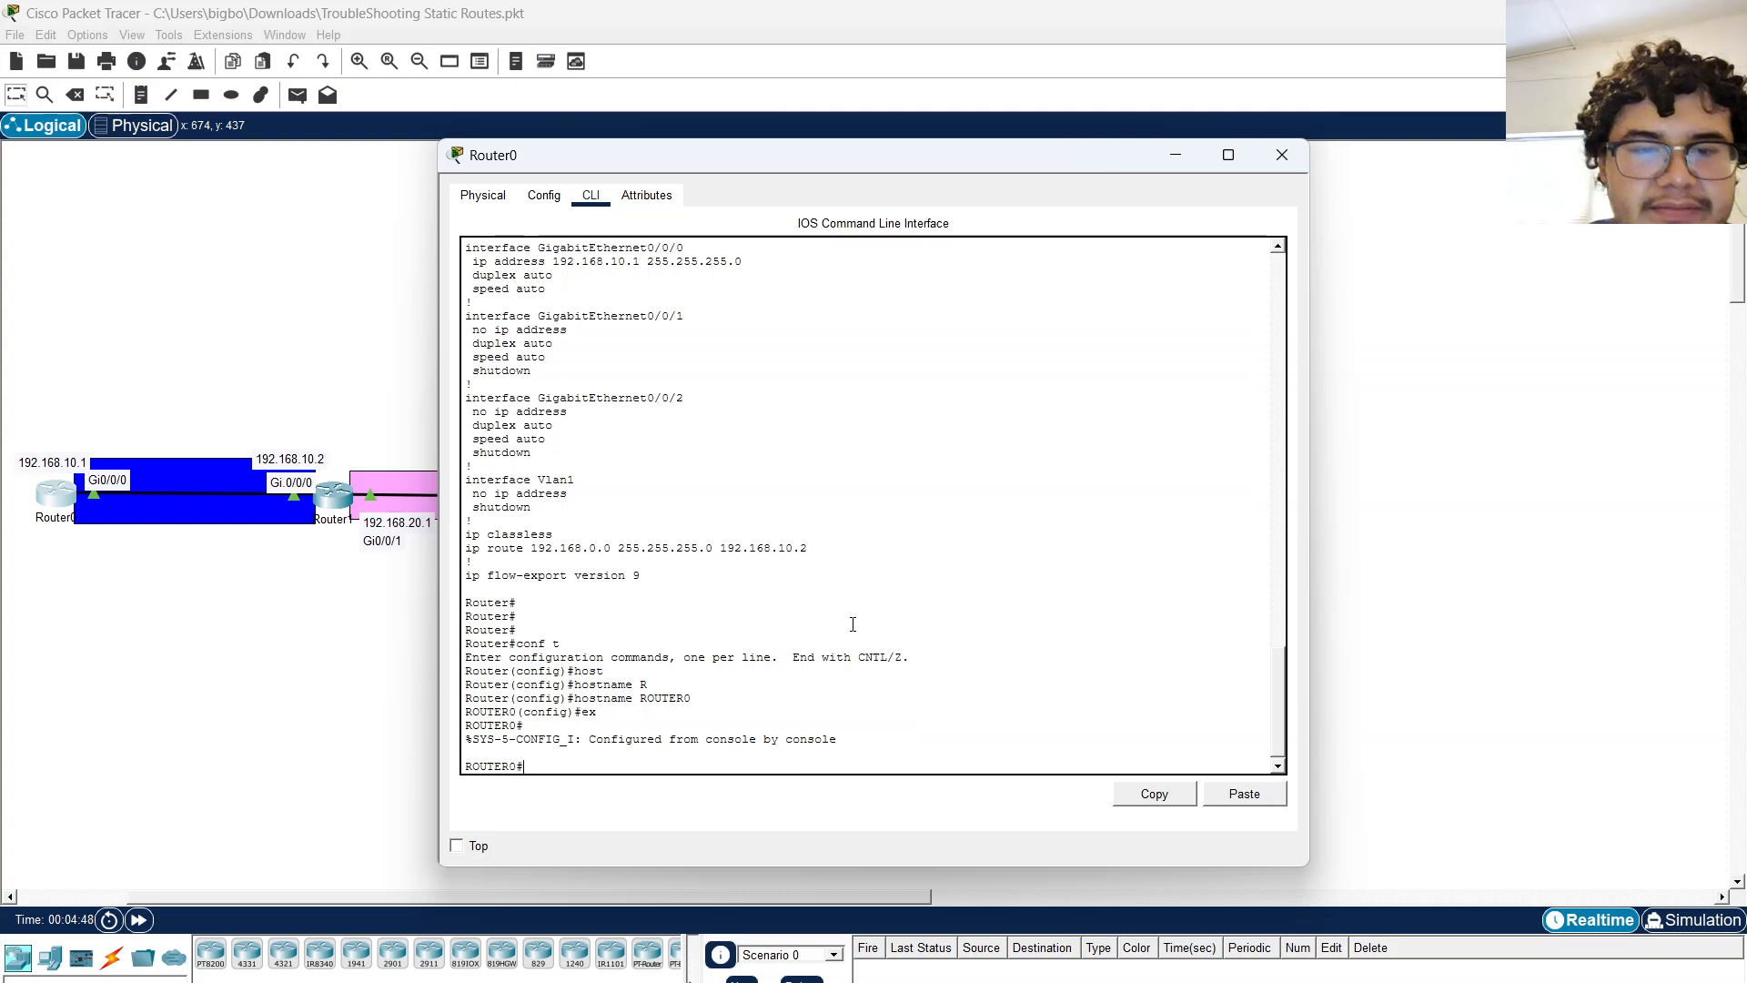
text(show ip route)
key(Return)
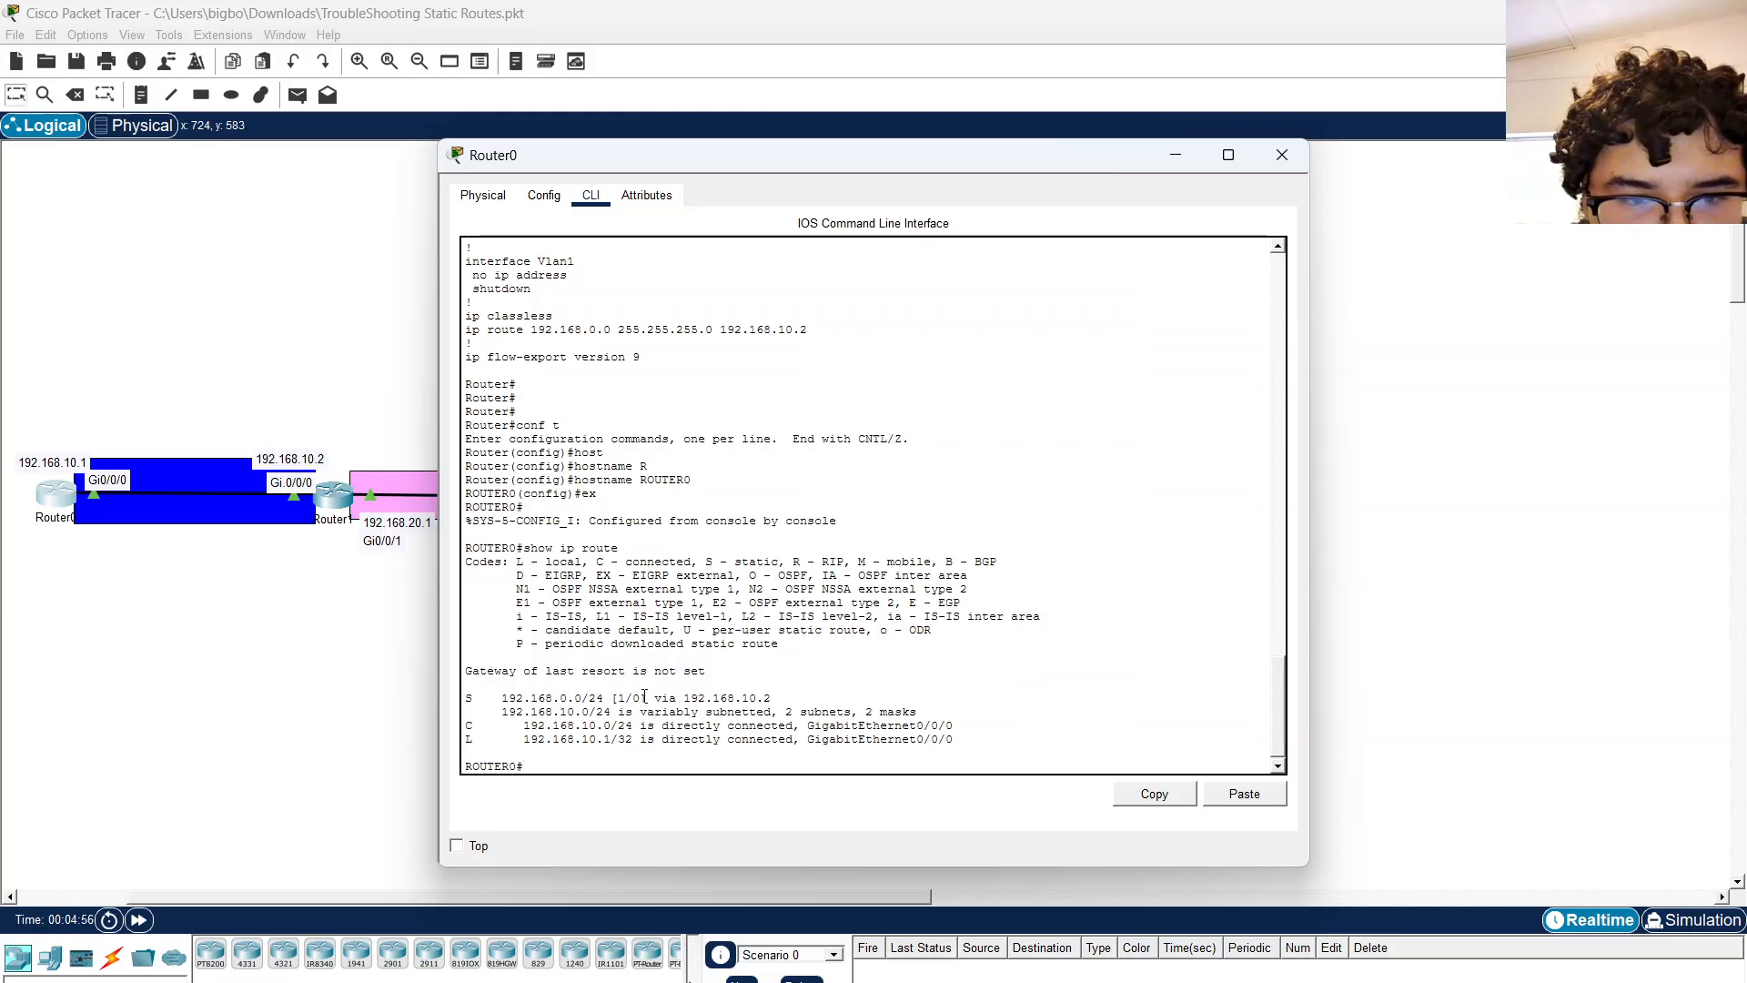
Highlight the static route entry in Router0's routing table and compare it with the topology.
drag(590, 166, 730, 137)
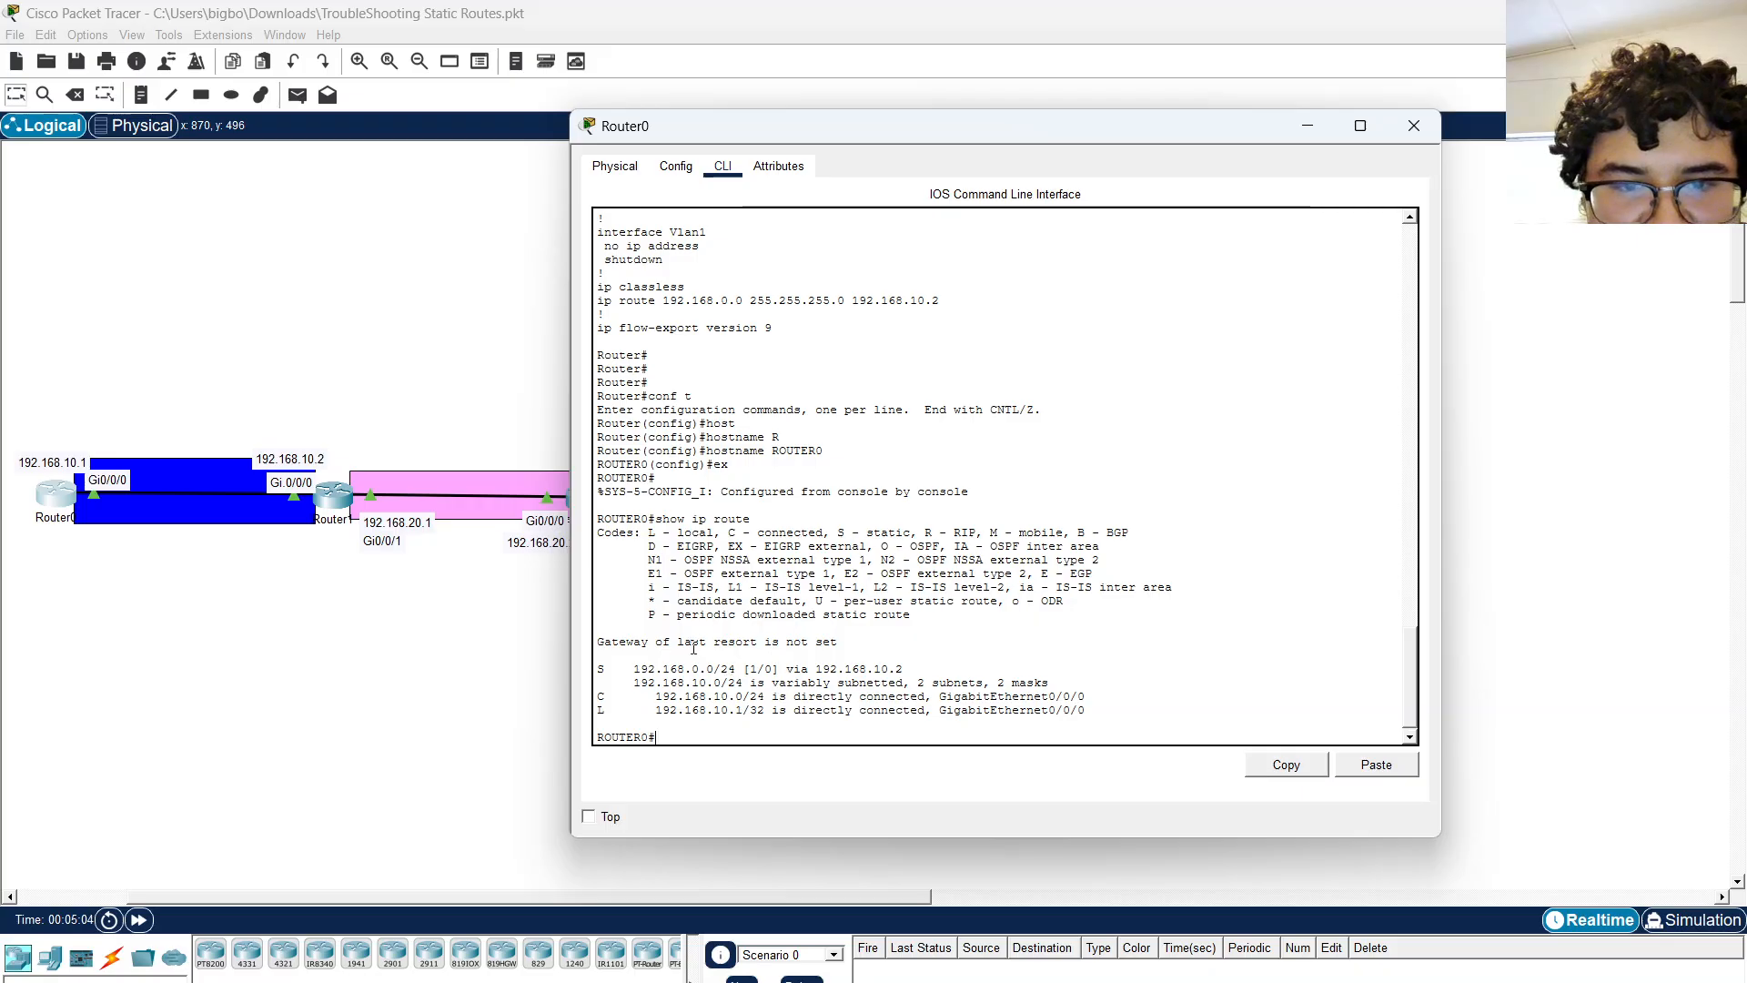
drag(698, 668, 634, 667)
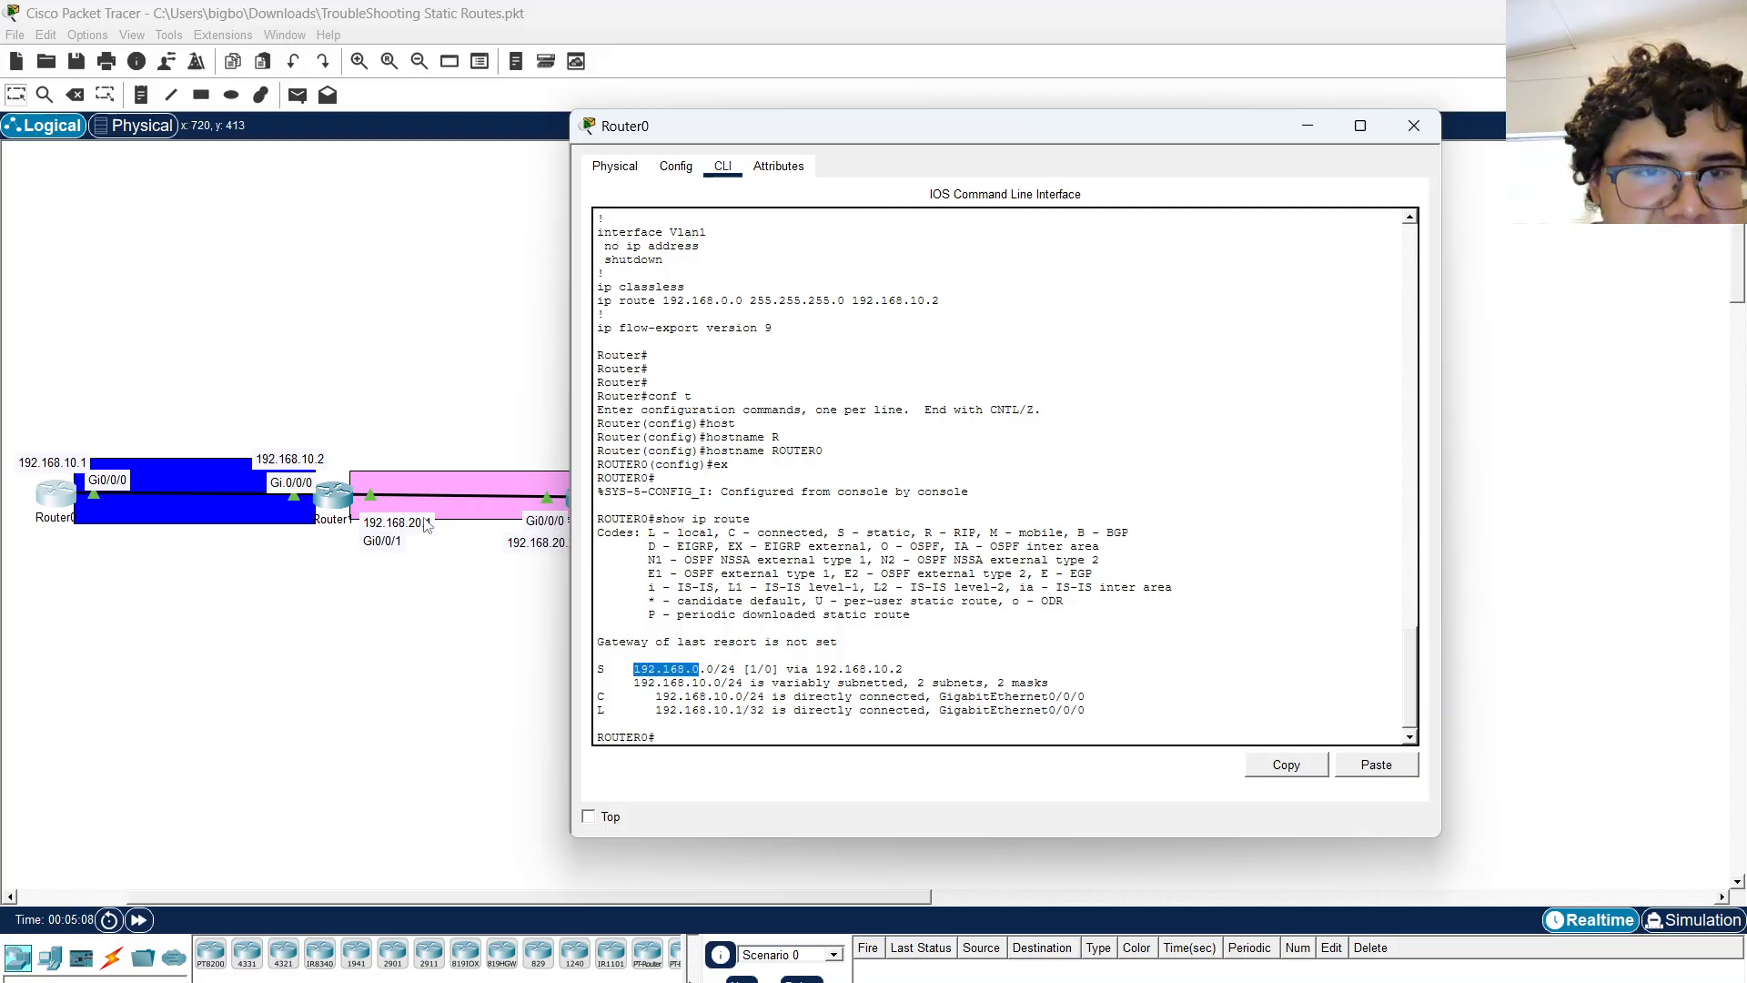
drag(641, 134, 1028, 203)
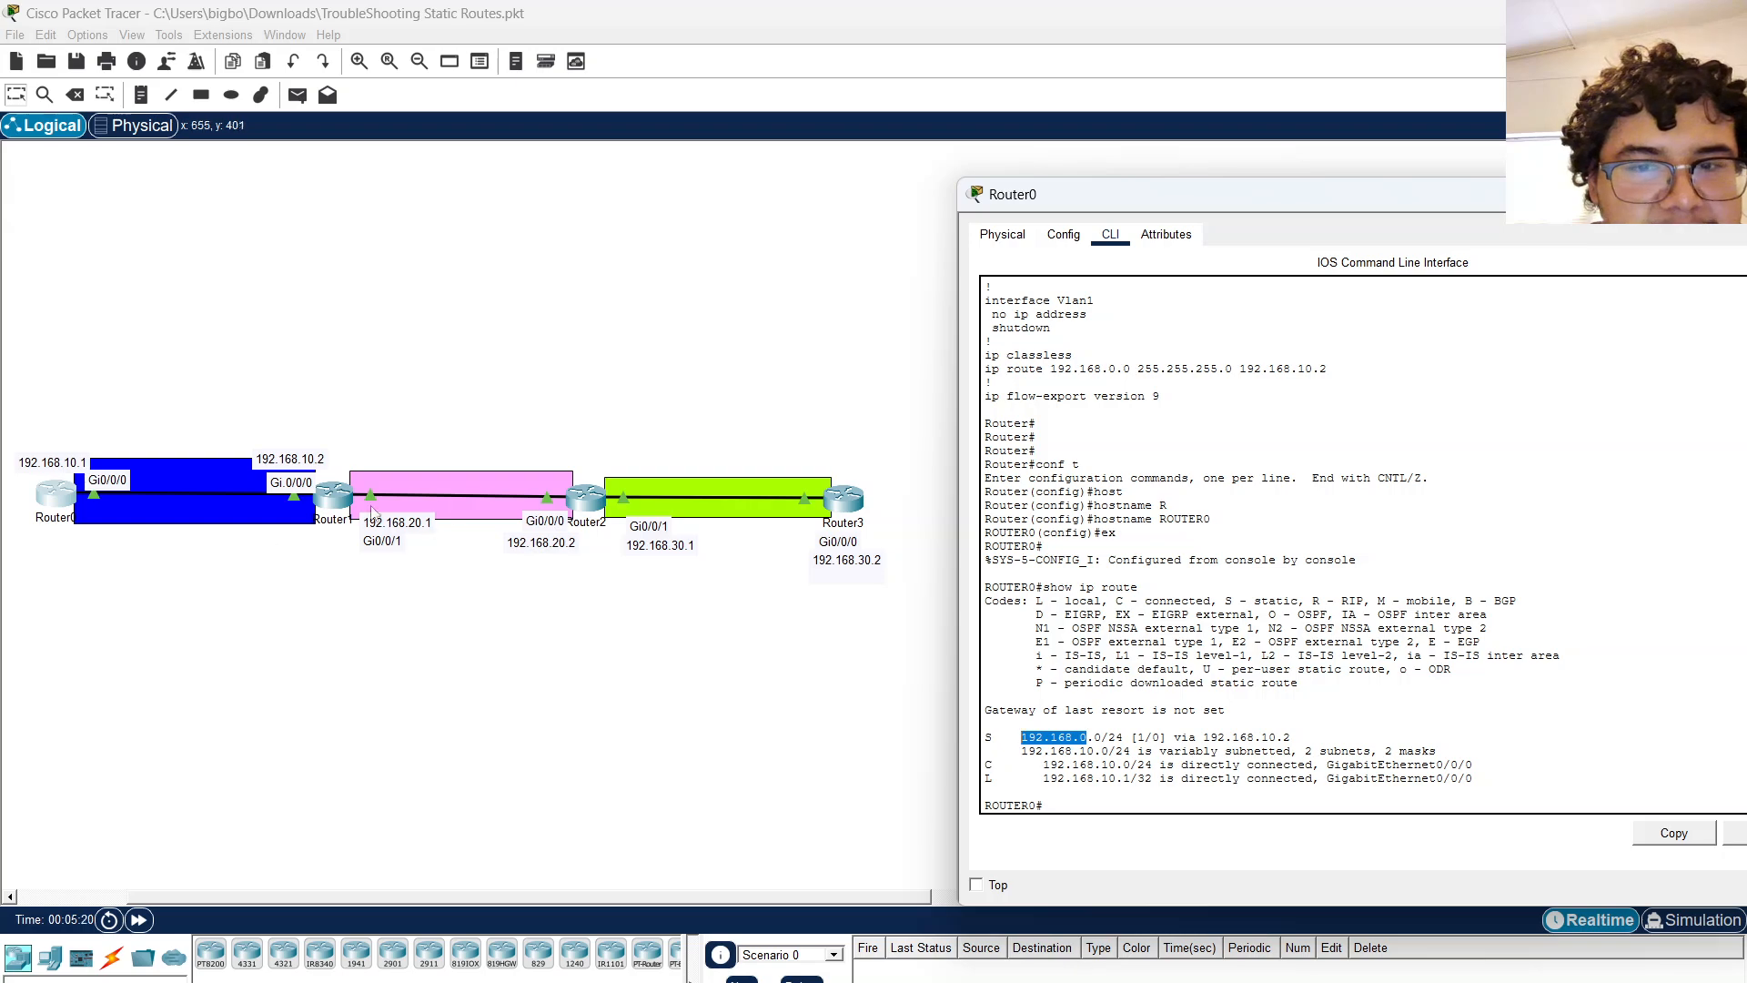
drag(985, 737, 1291, 738)
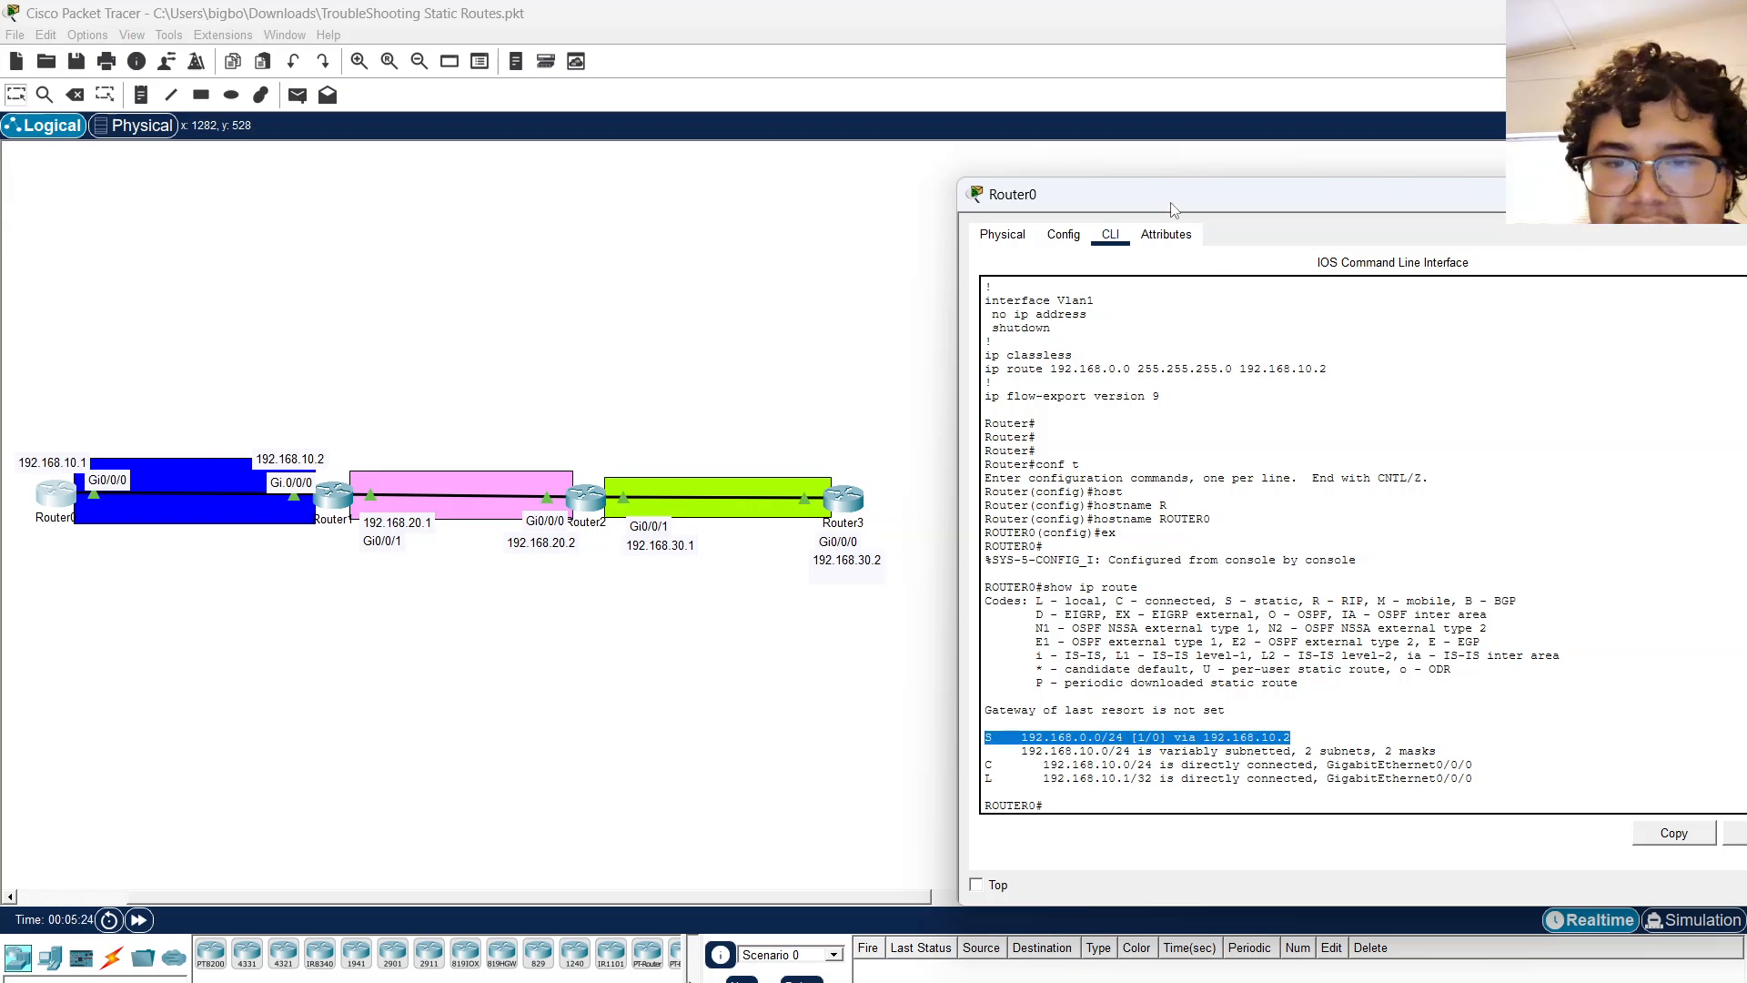
drag(1172, 200, 971, 182)
Enter global configuration mode on Router0 and remove the static route with no ip route 192.168.0.0 255.255.255.0 192.168.10.2.
click(1092, 605)
key(Return)
key(Return)
key(Return)
text(conf t)
key(Tab)
key(Return)
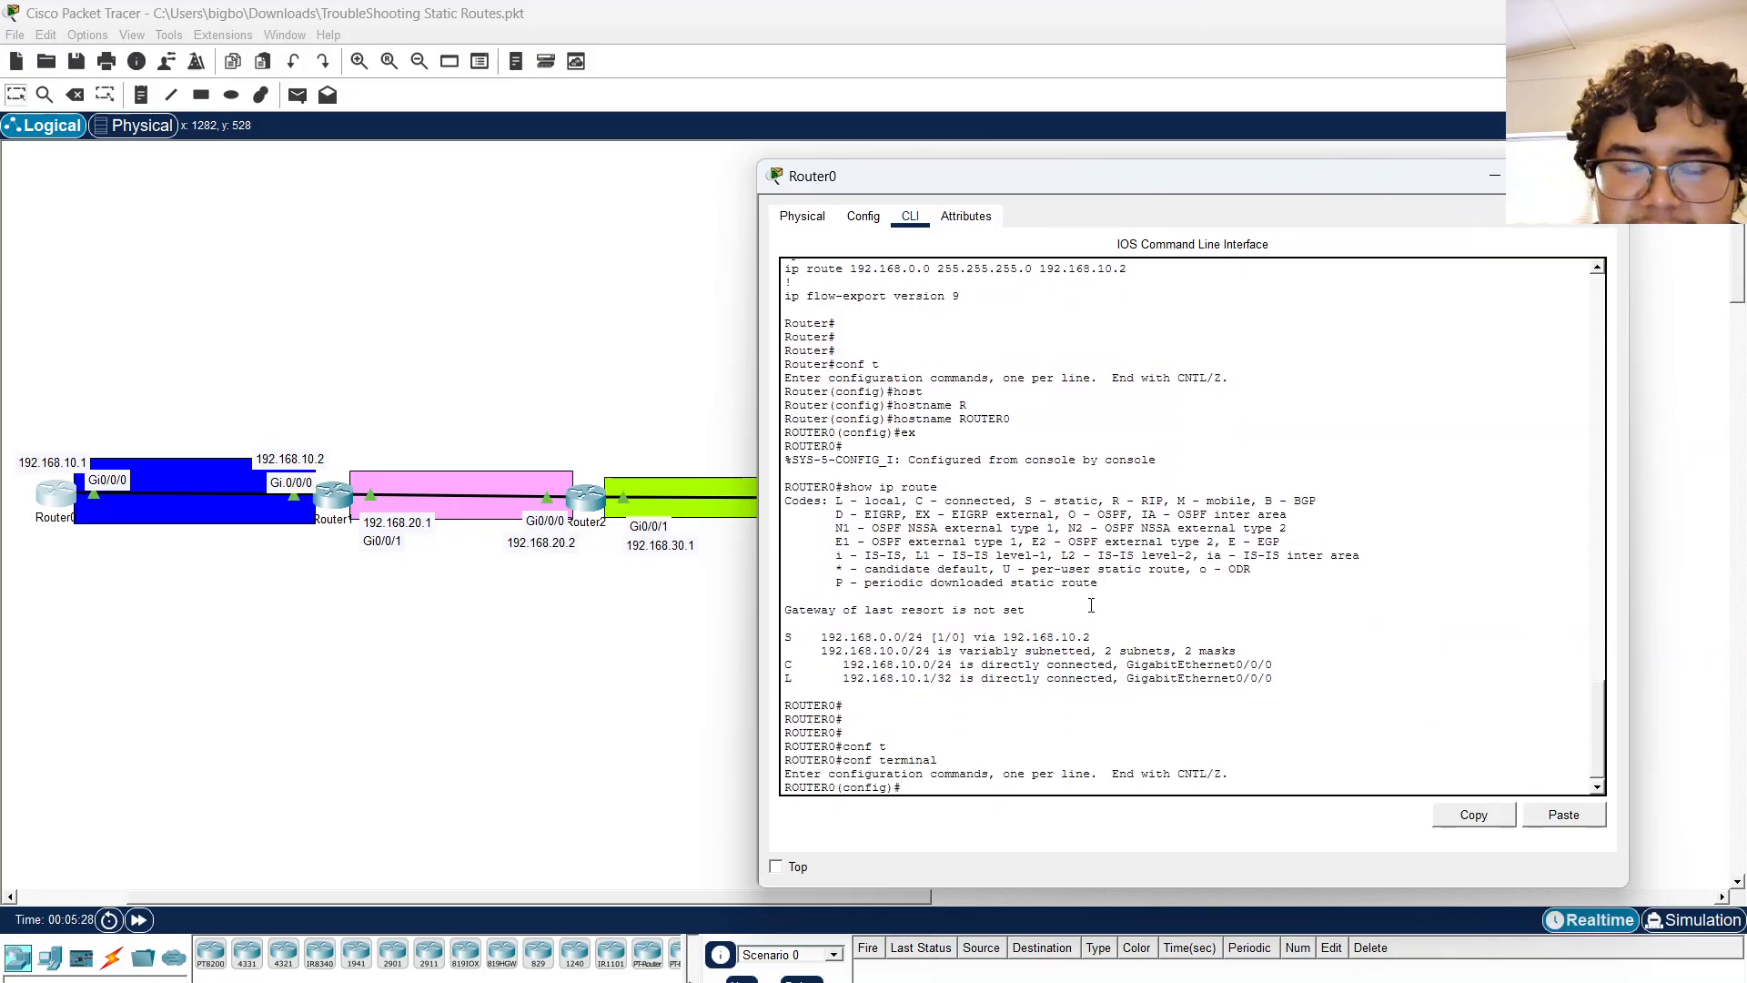
text(no)
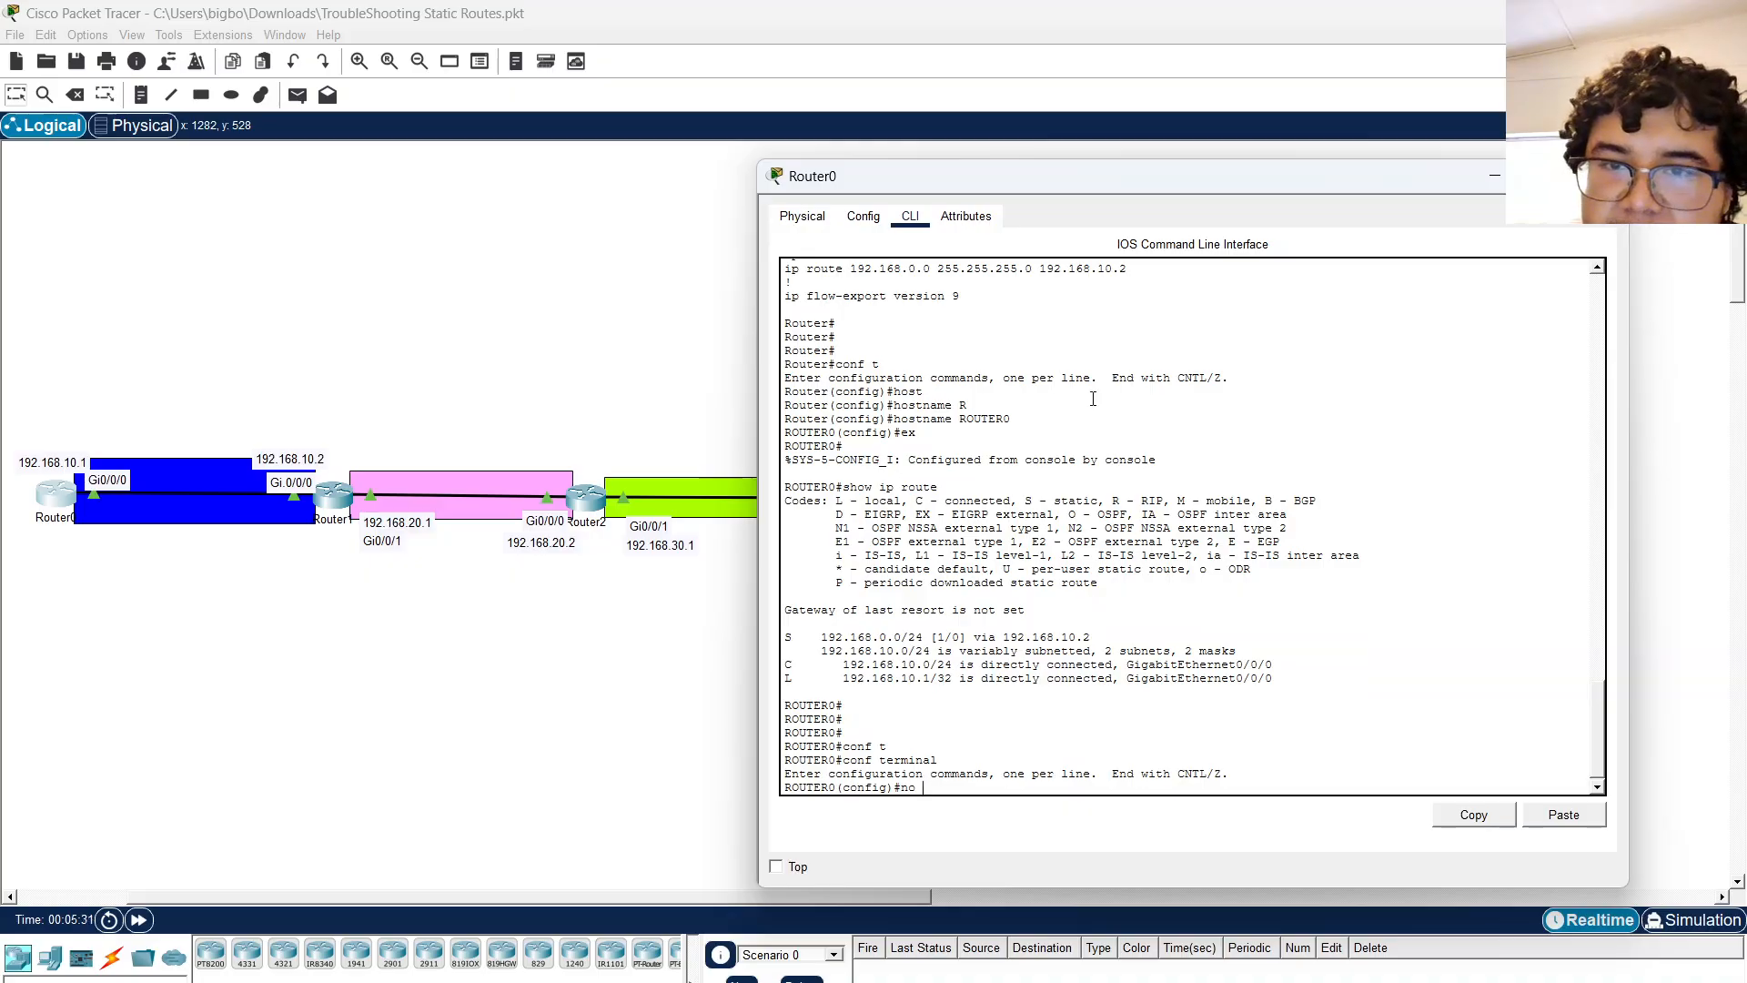
scroll(1092, 398, up, 2)
drag(785, 337, 1134, 333)
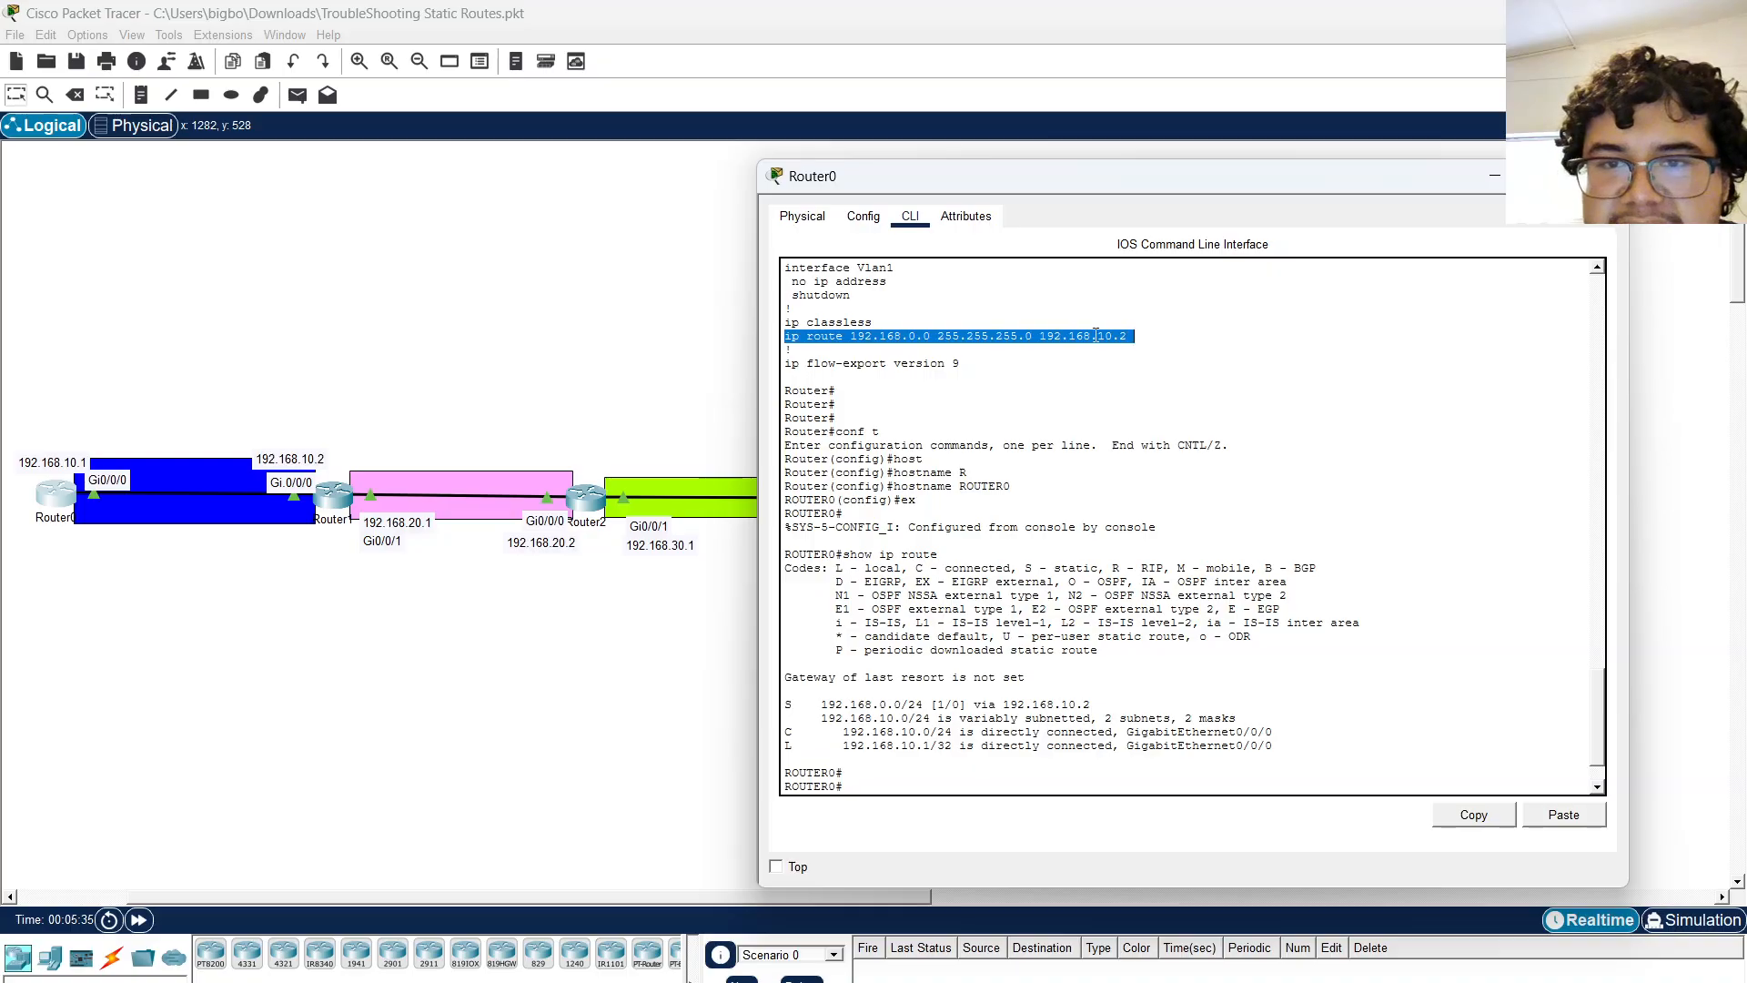
click(1095, 335)
drag(1126, 336, 784, 338)
key(ctrl+c)
right_click(804, 341)
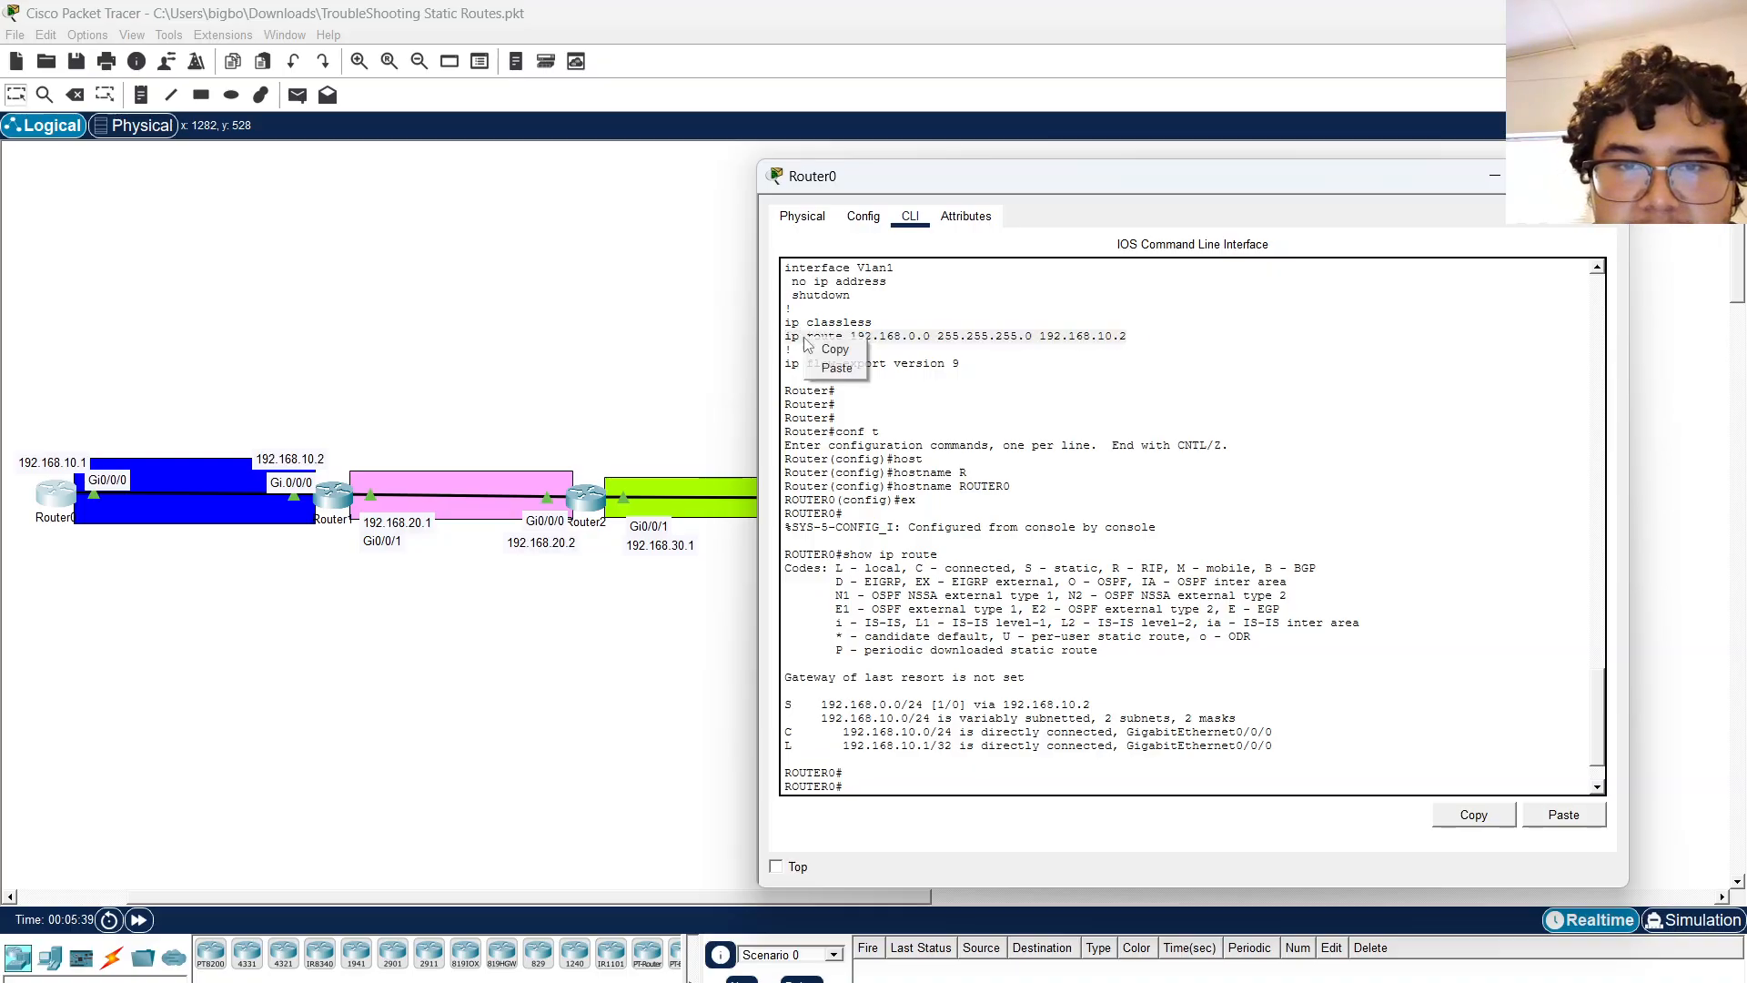
click(832, 349)
key(Return)
text(conf t)
key(Tab)
key(Return)
text(no)
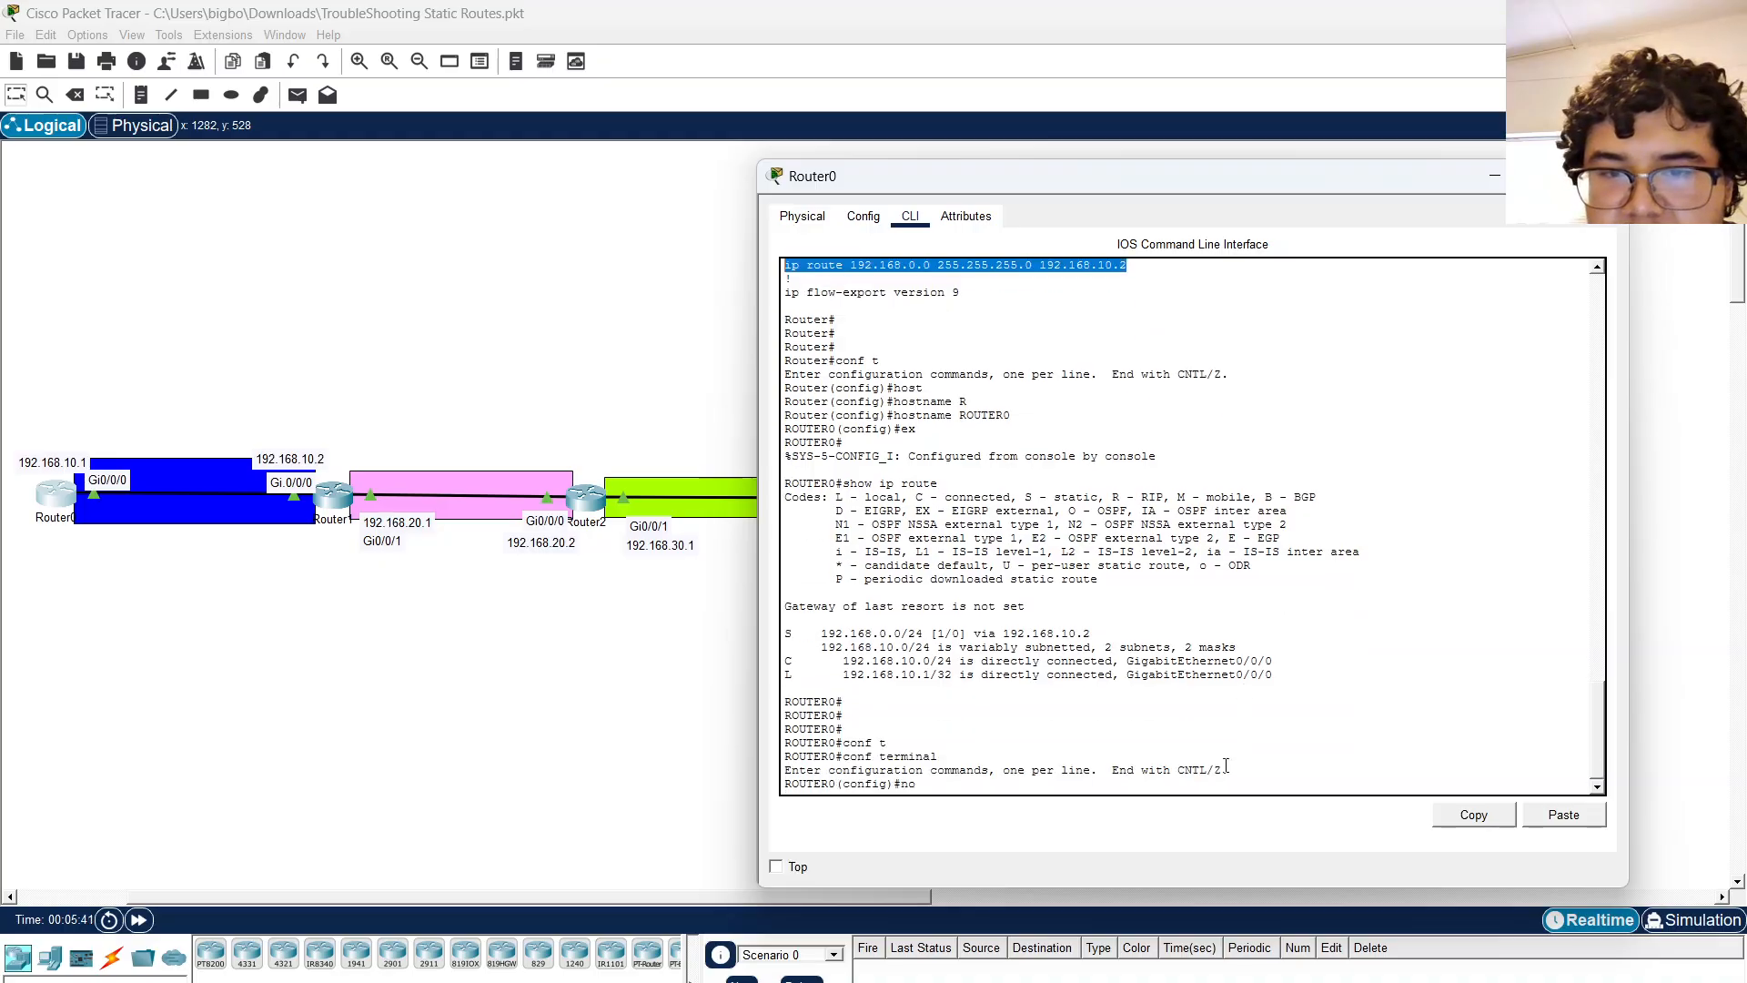
click(1563, 814)
Display Router0's routing table from configuration mode with do sh ip route.
key(Return)
text(do sh ip route)
key(Return)
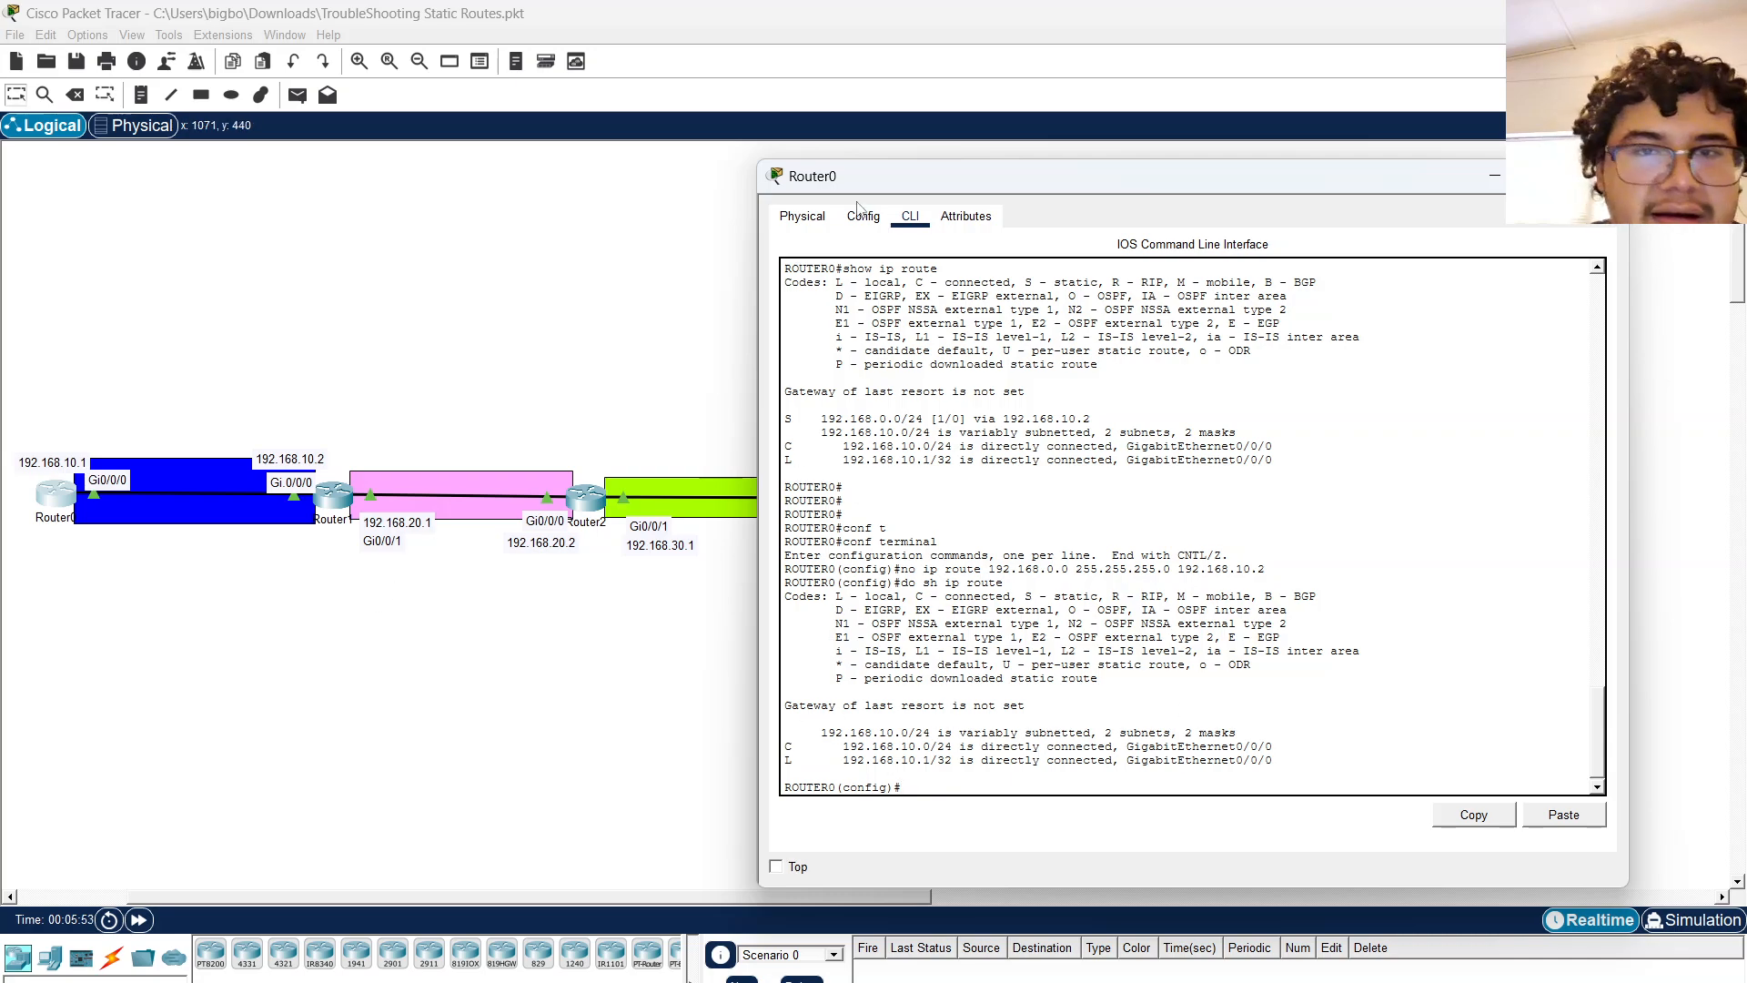
drag(880, 190, 852, 112)
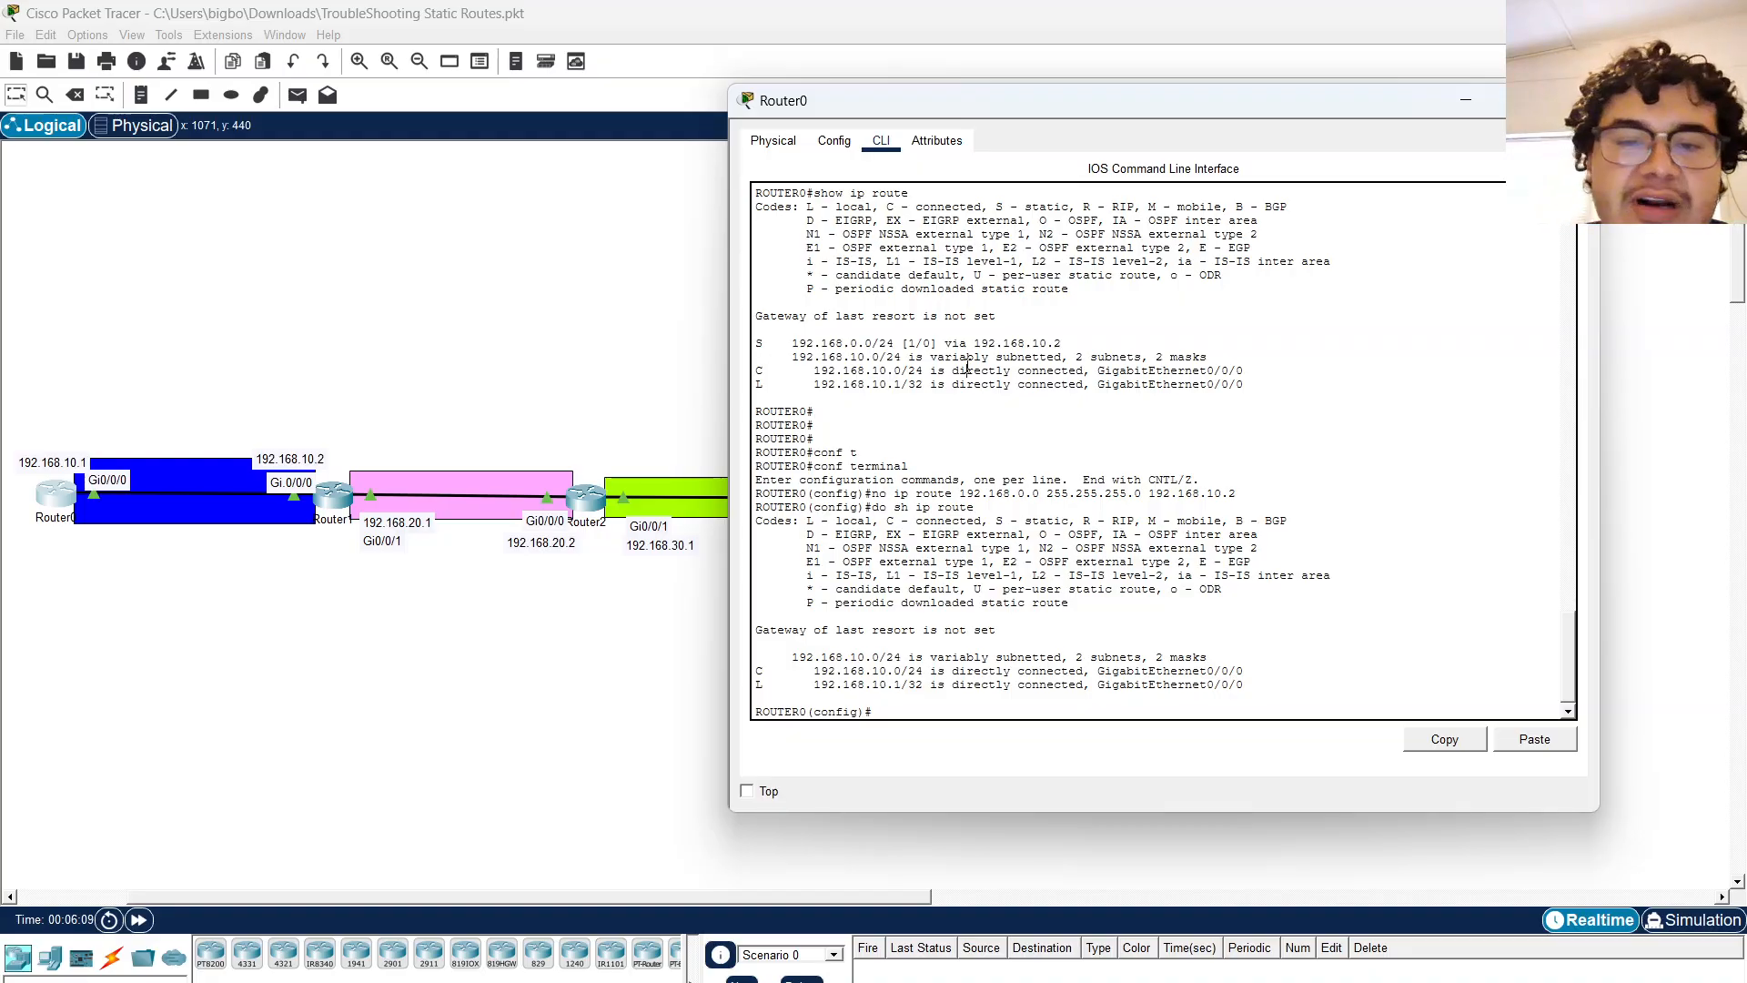
Add a static route on Router0 with ip route 192.168.0.0 255.255.0.0 192.168.10.2, checking the topology while entering it.
key(Return)
text(ip add)
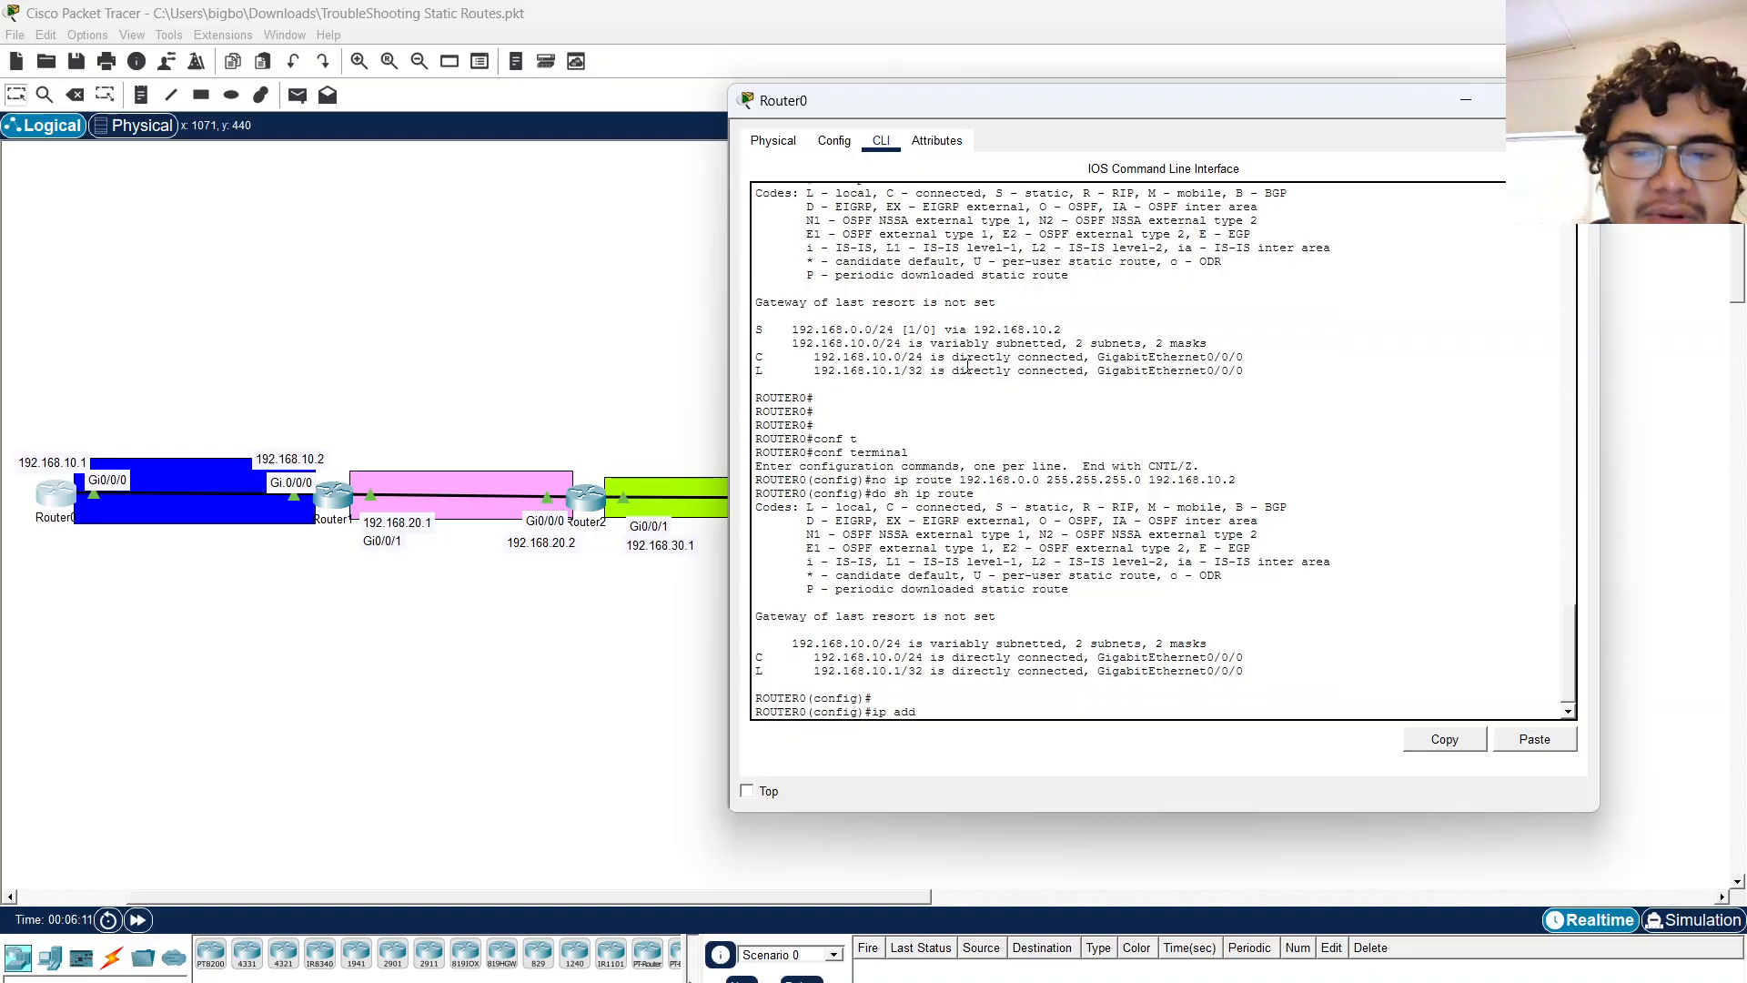
key(BackSpace)
key(BackSpace)
key(BackSpace)
text(route)
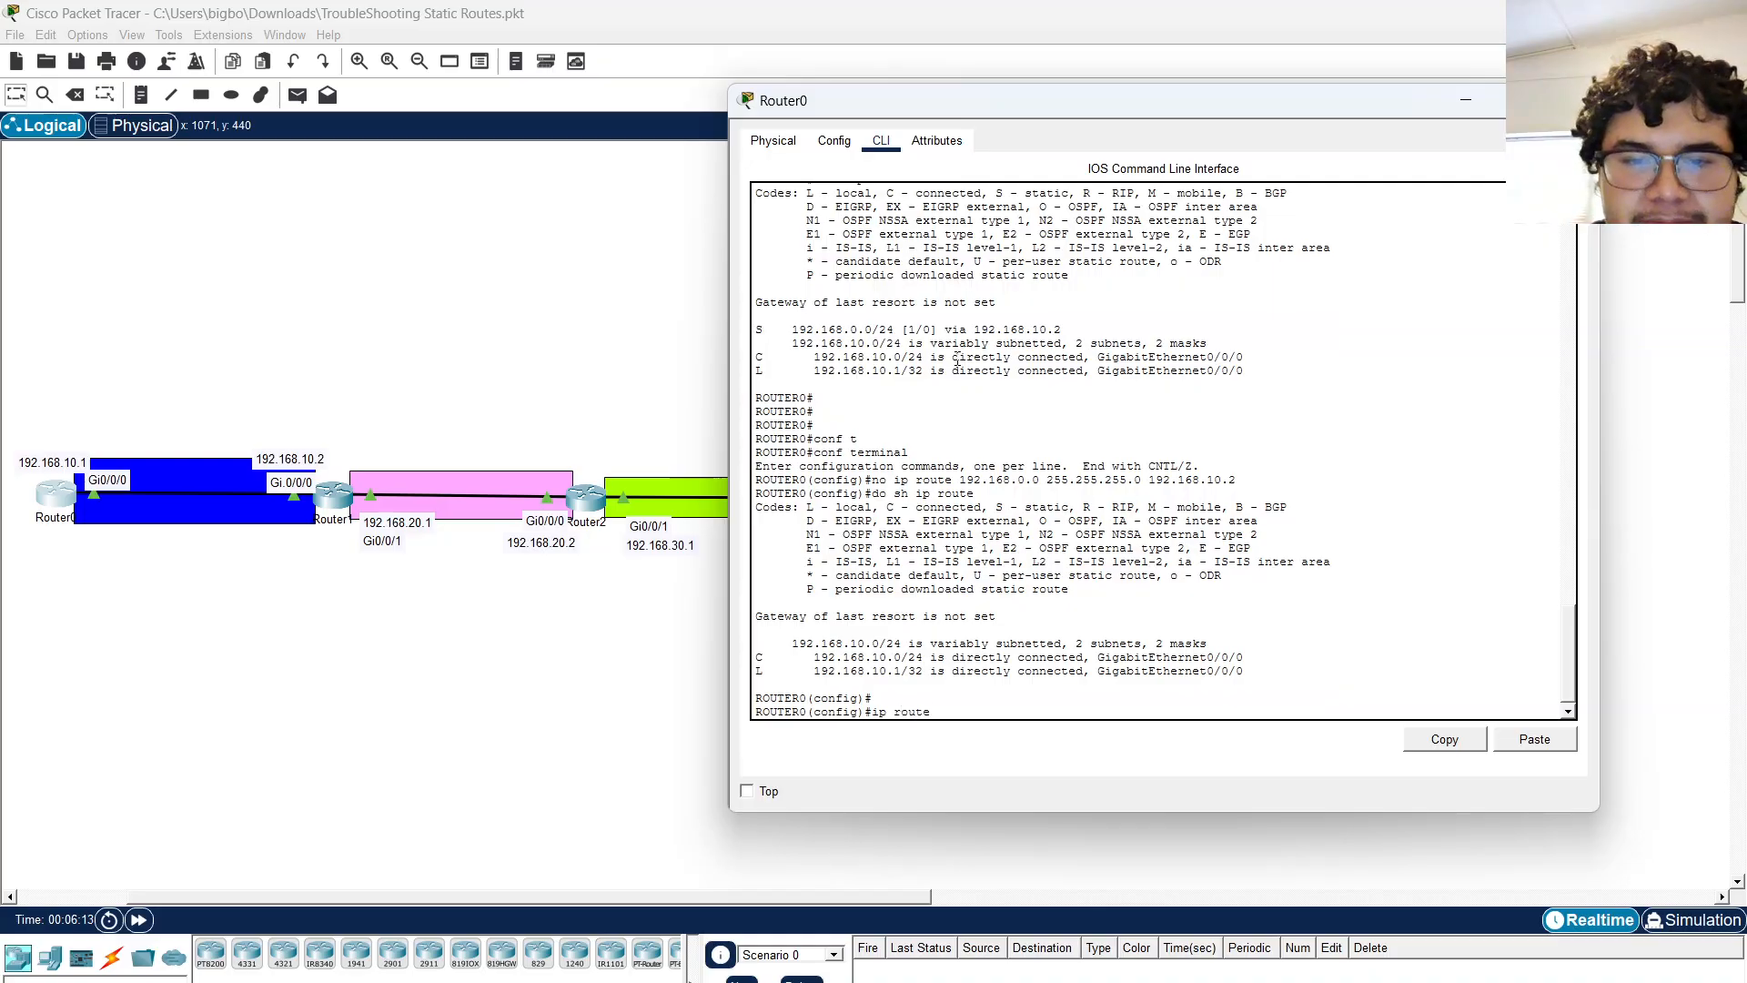
text( 192.168.0.0 255.255.0.0)
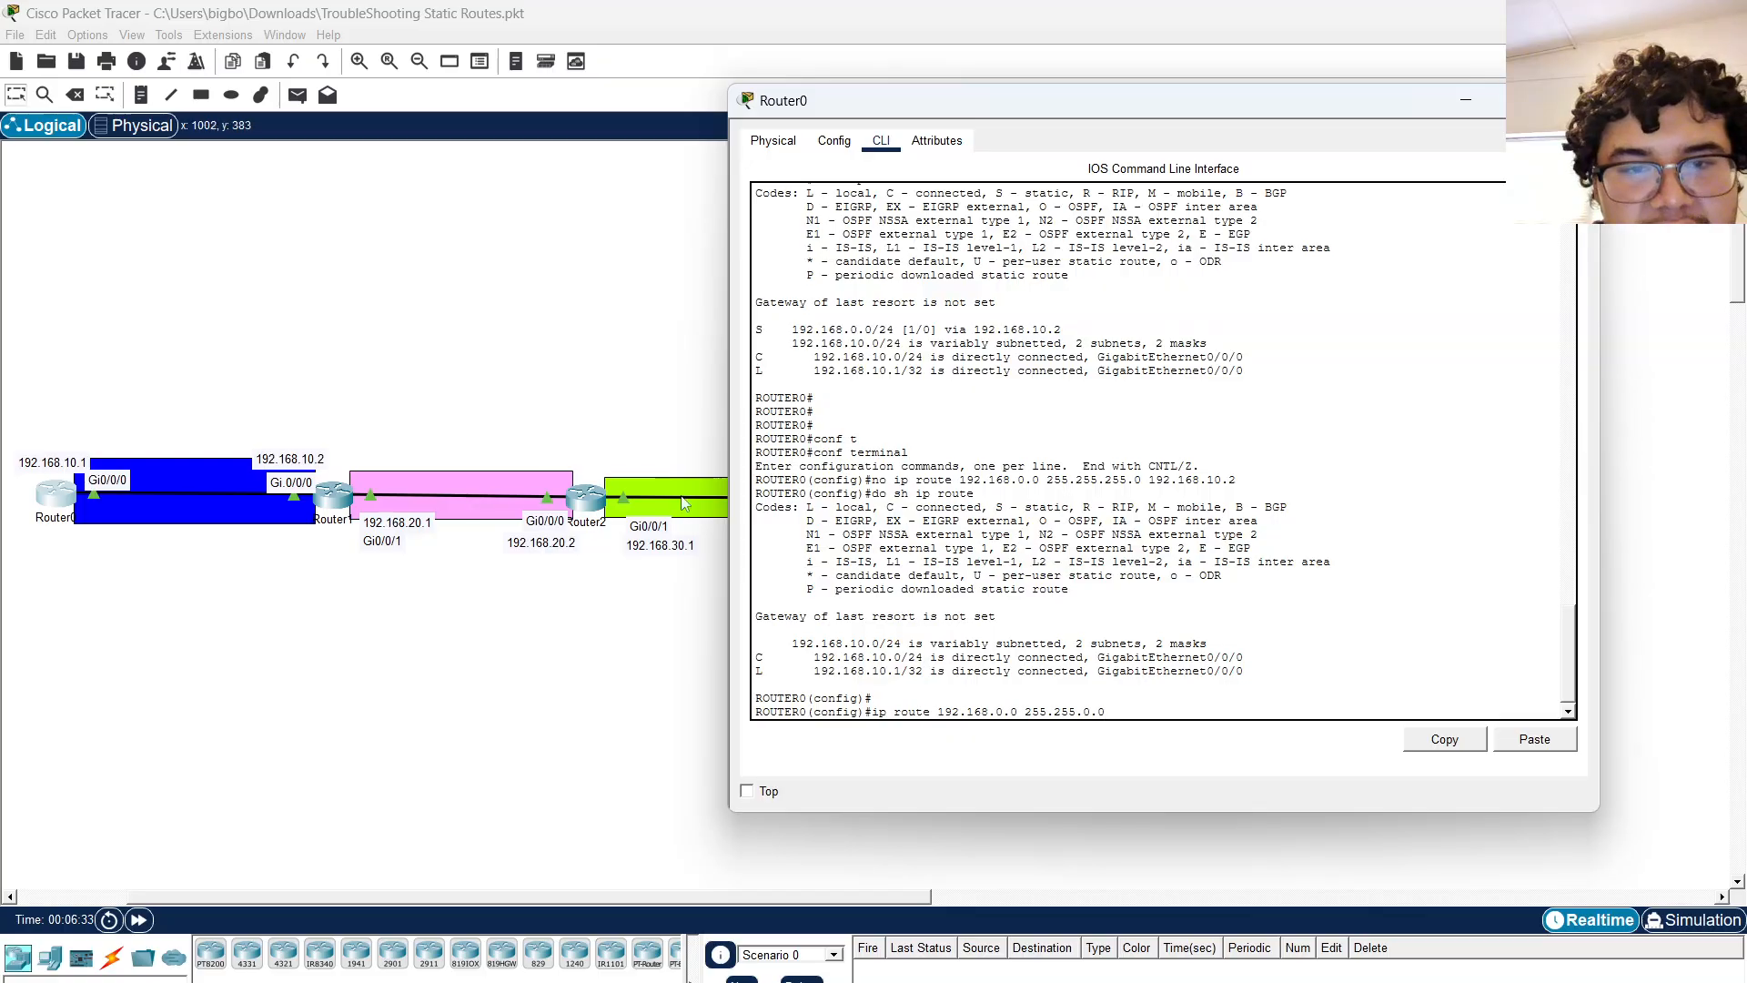
click(660, 600)
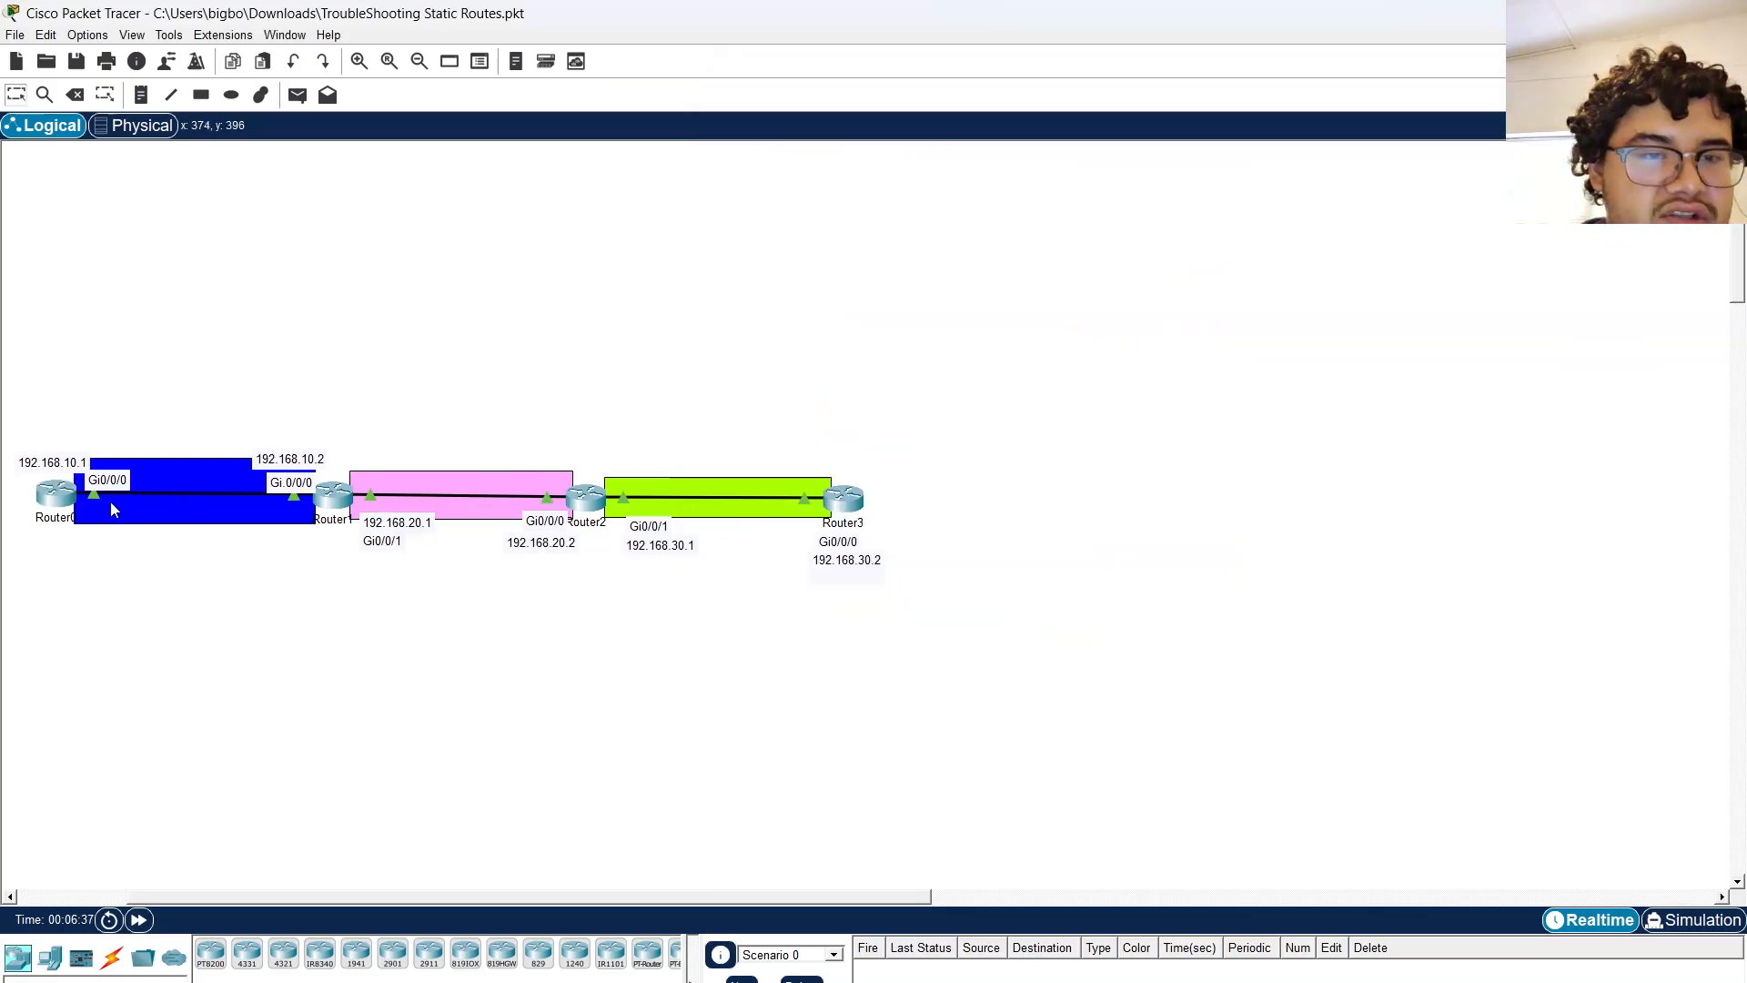
click(60, 497)
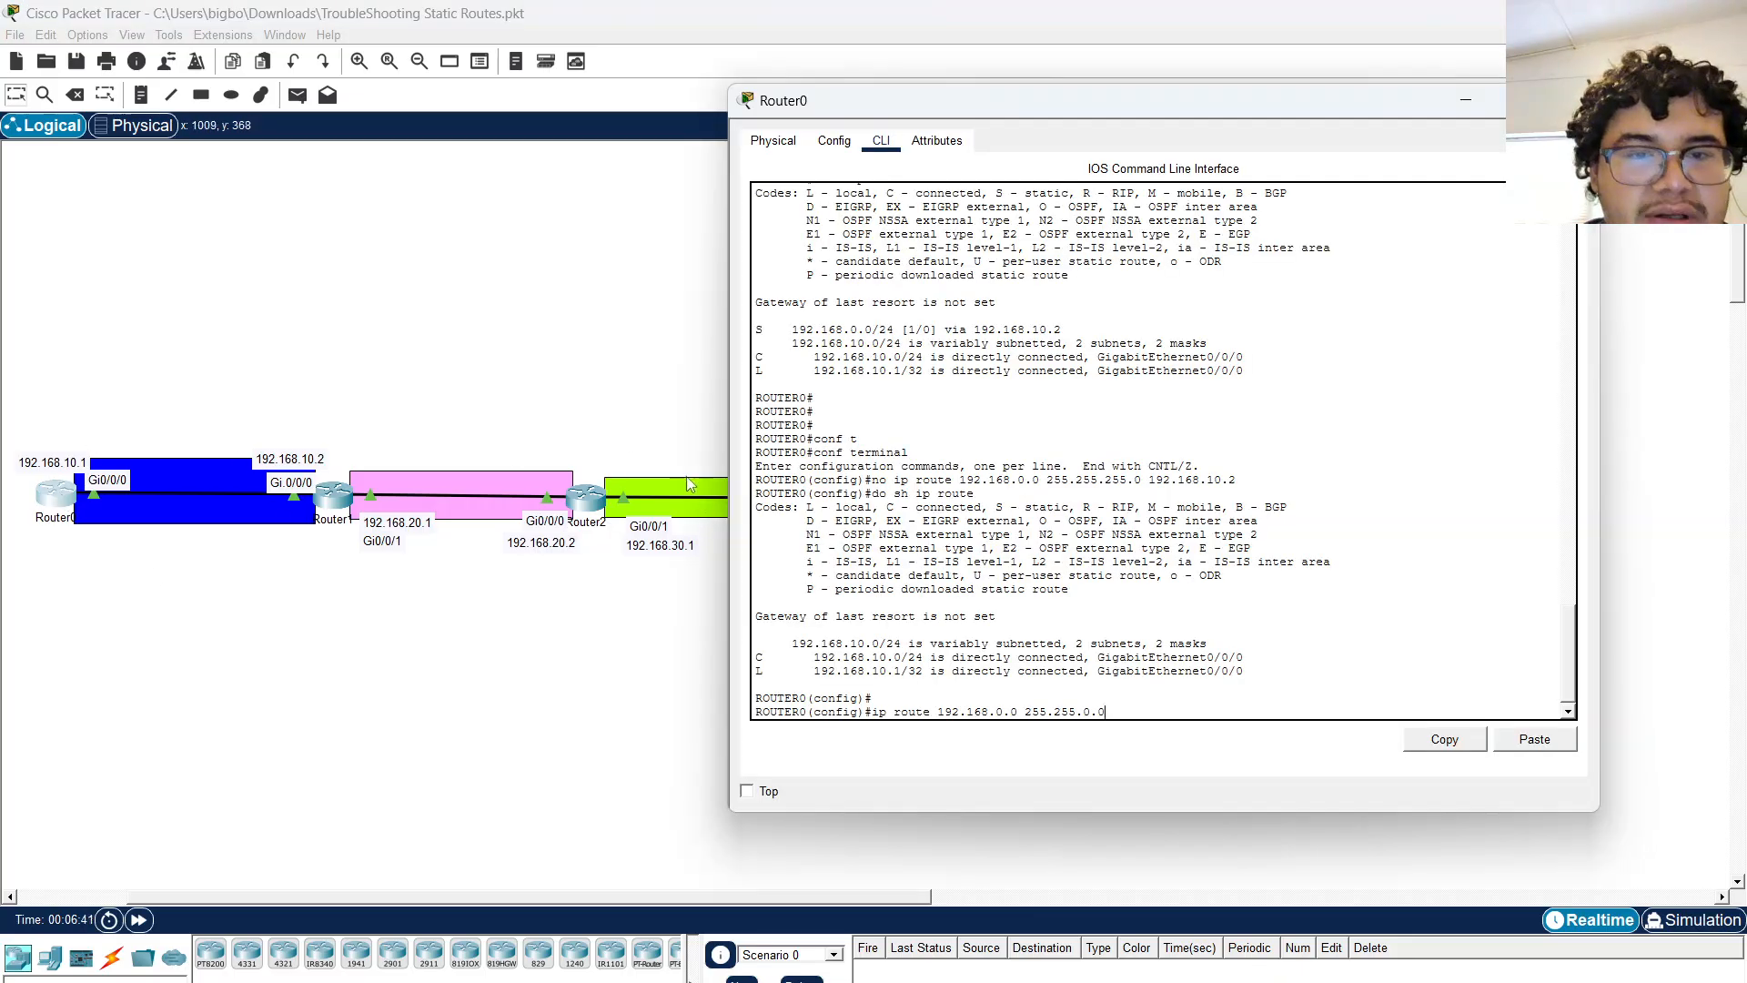
mouse_move(990, 713)
mouse_down()
mouse_move(945, 713)
mouse_move(1020, 714)
mouse_up()
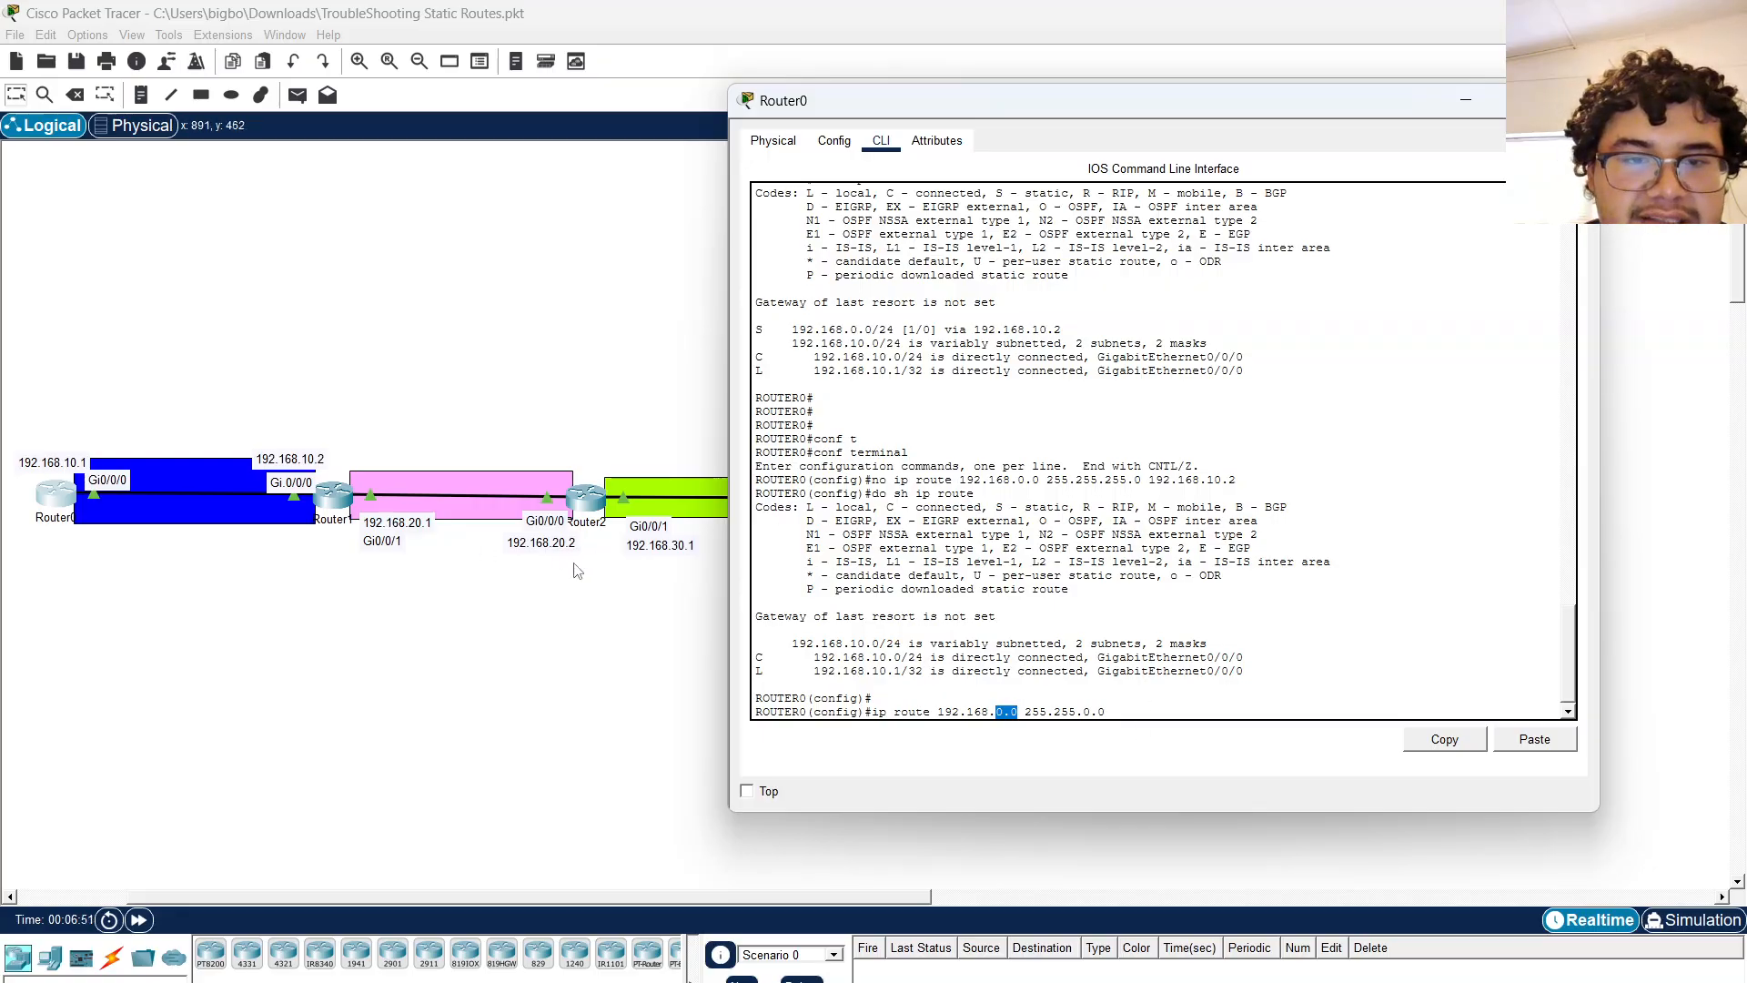
click(614, 623)
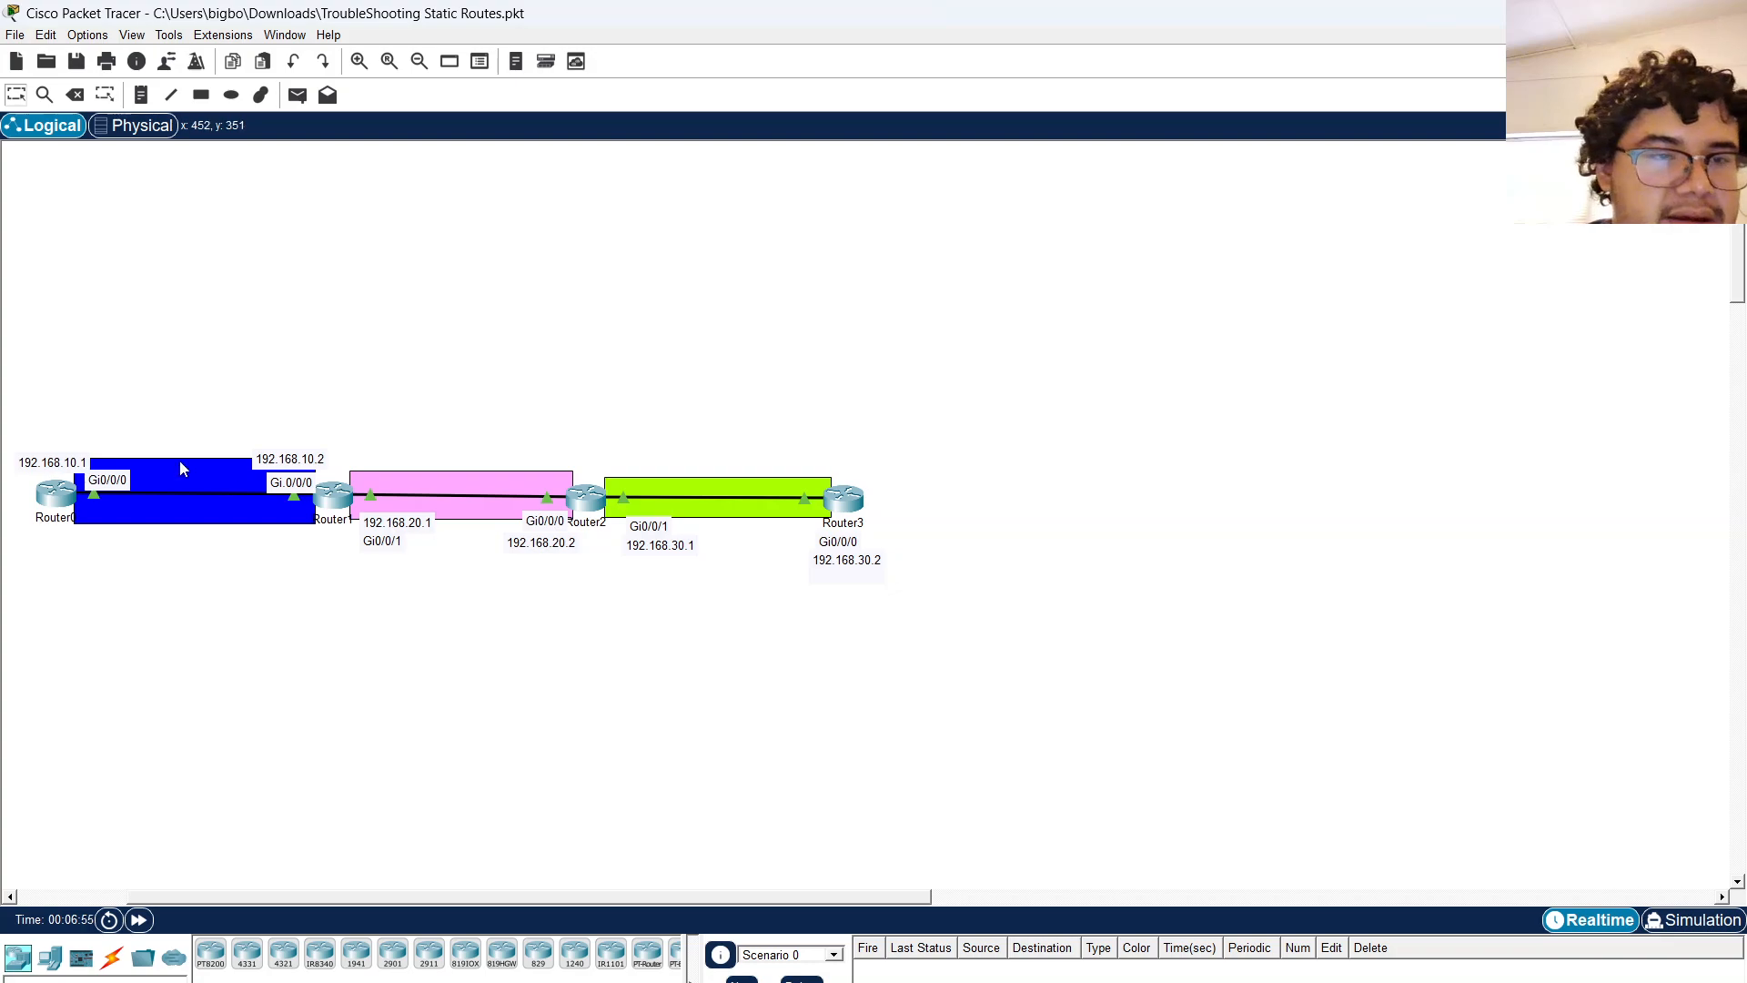
click(64, 499)
click(970, 623)
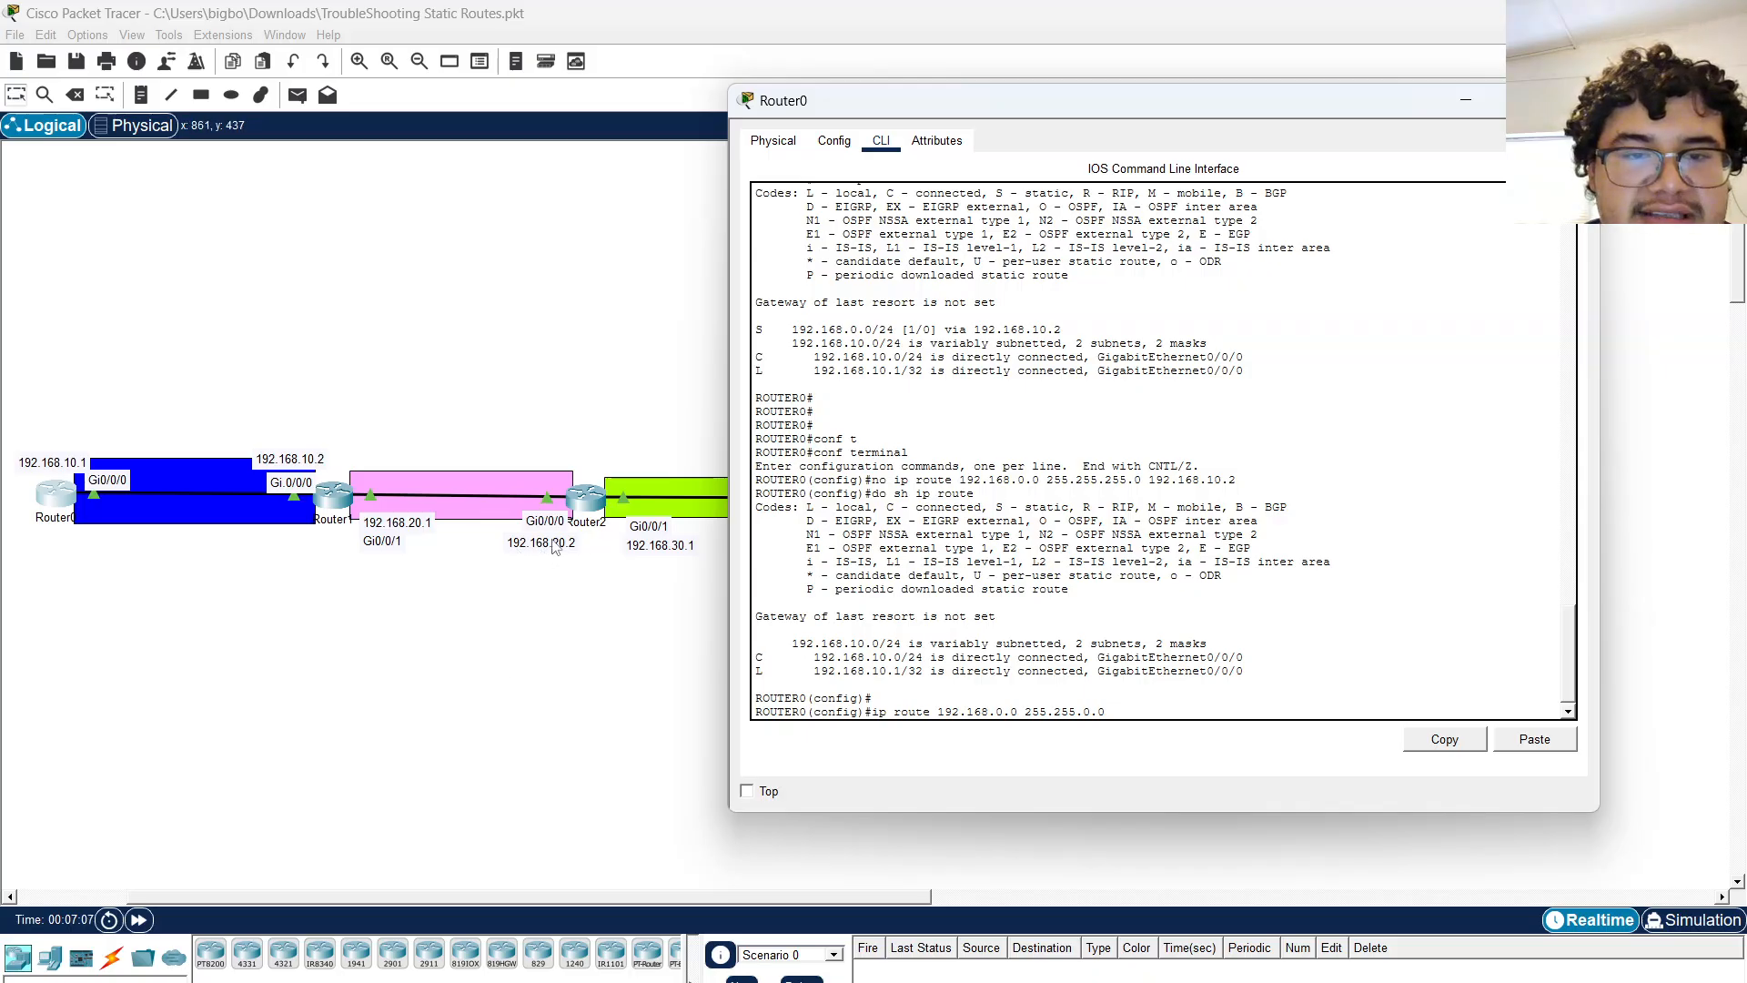
click(560, 691)
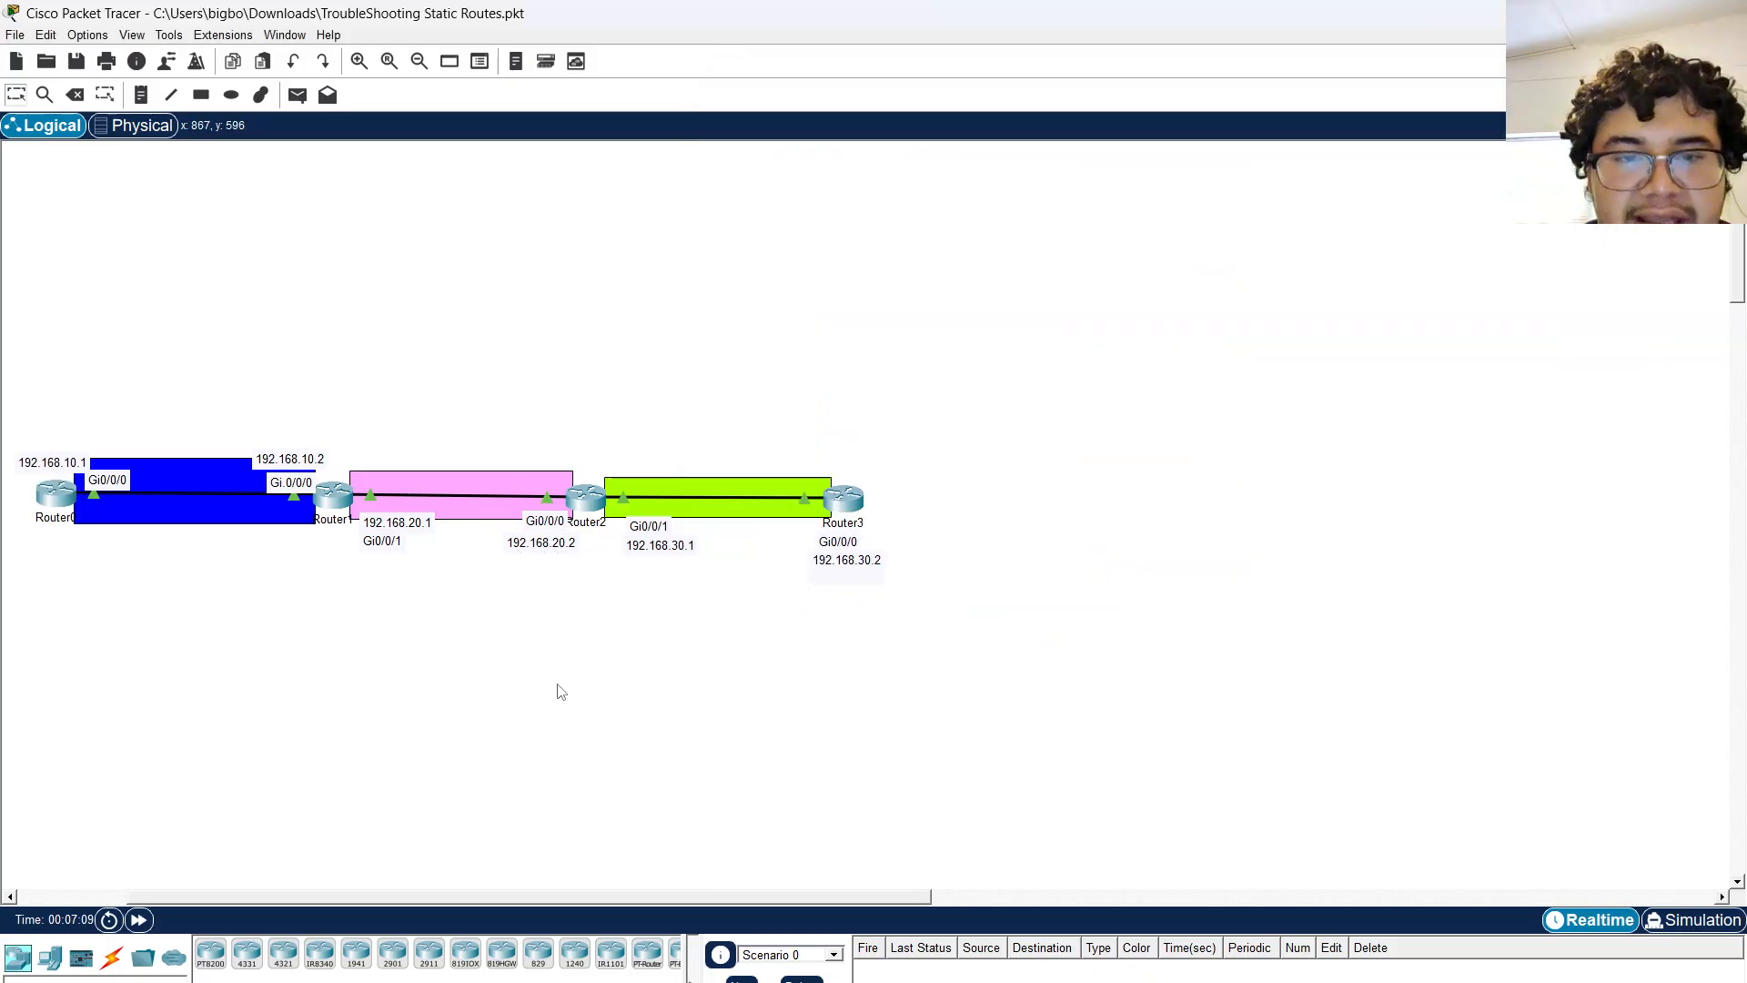
click(57, 501)
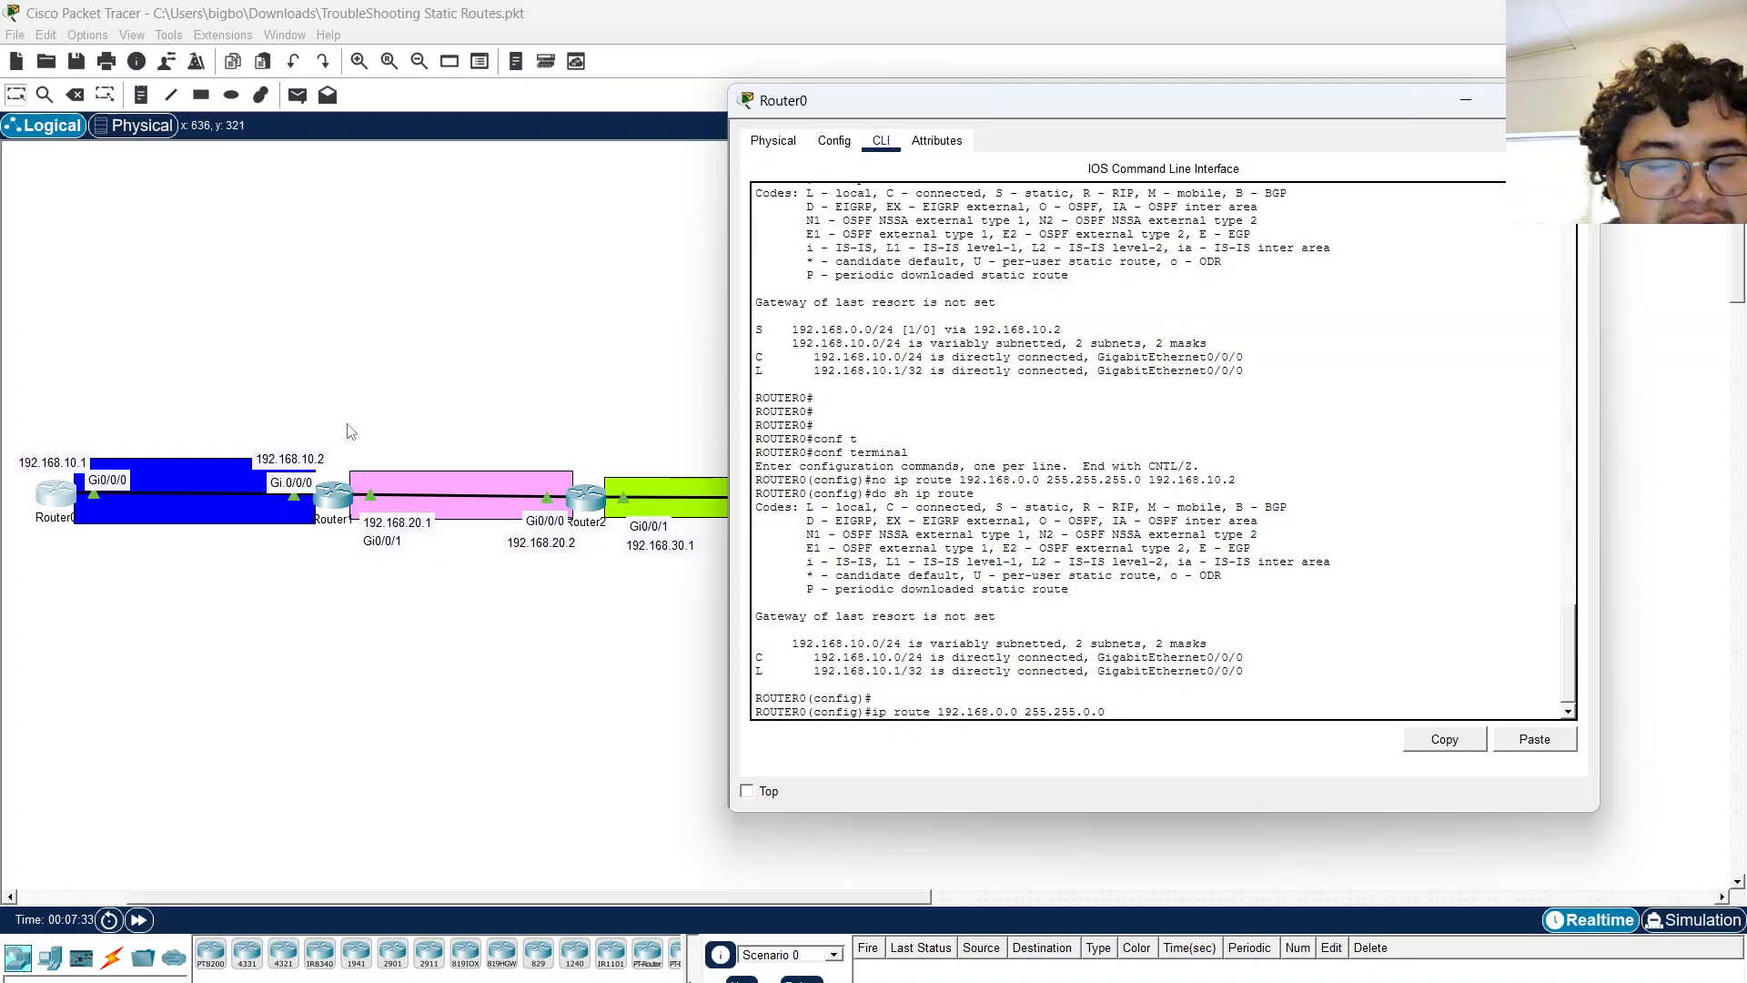
click(385, 431)
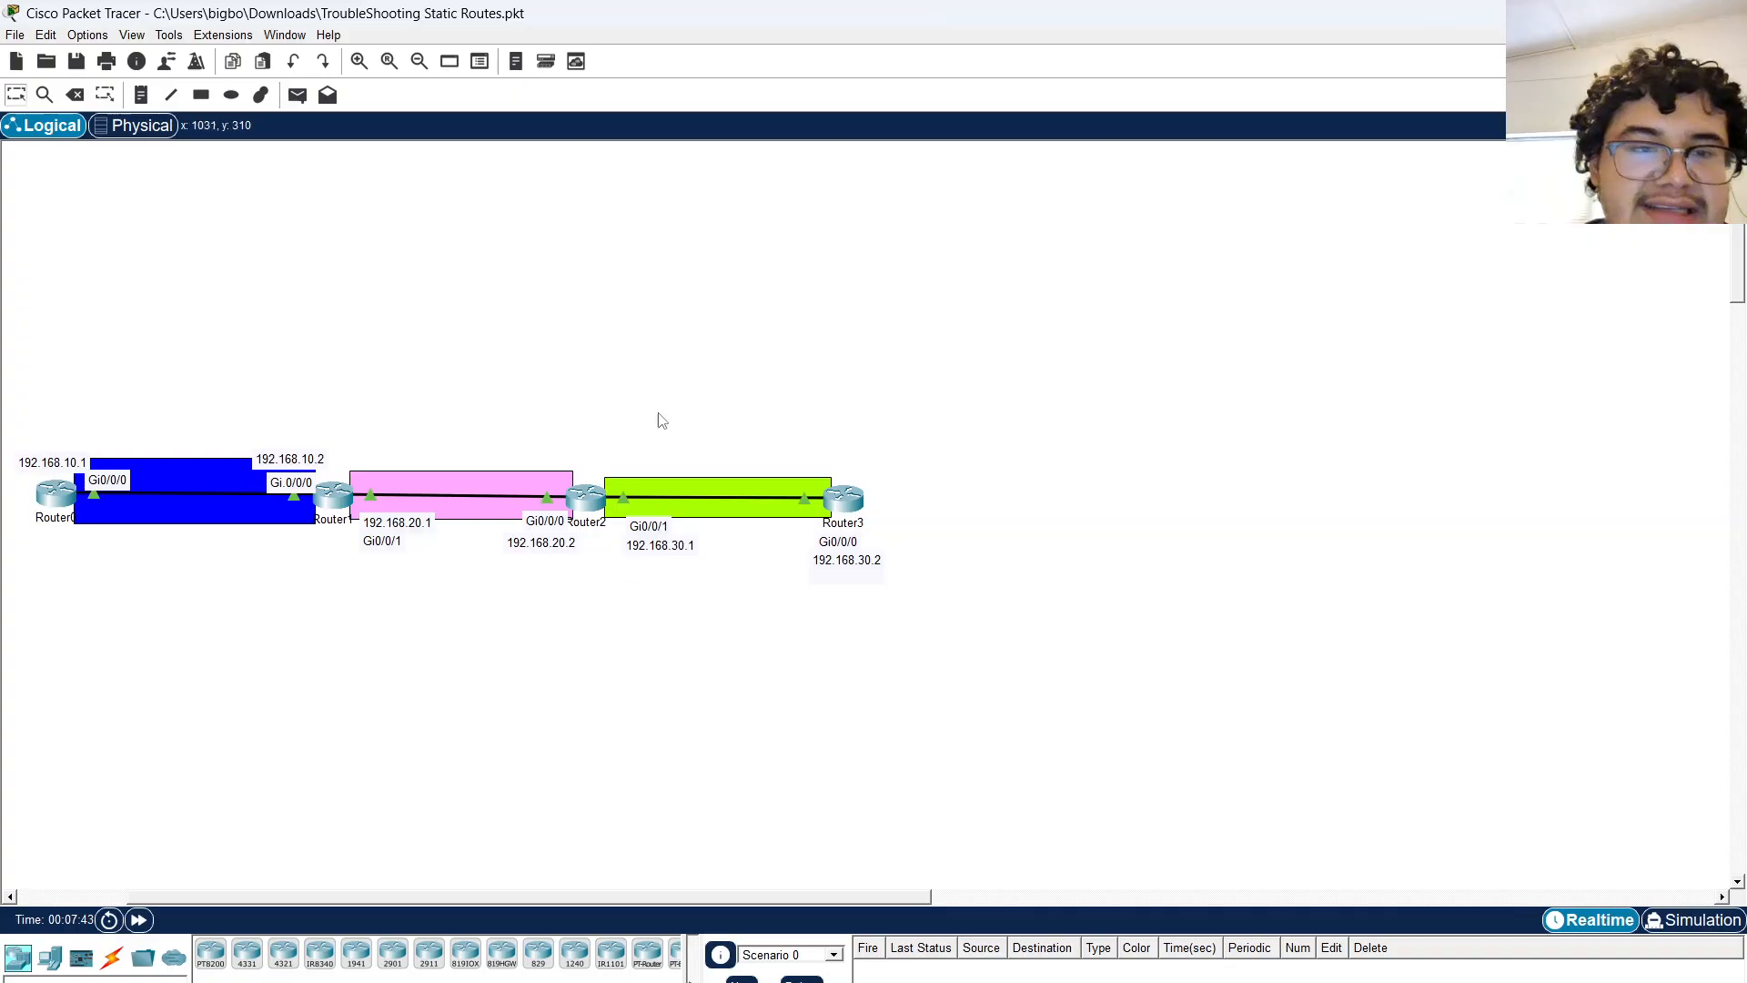
click(58, 494)
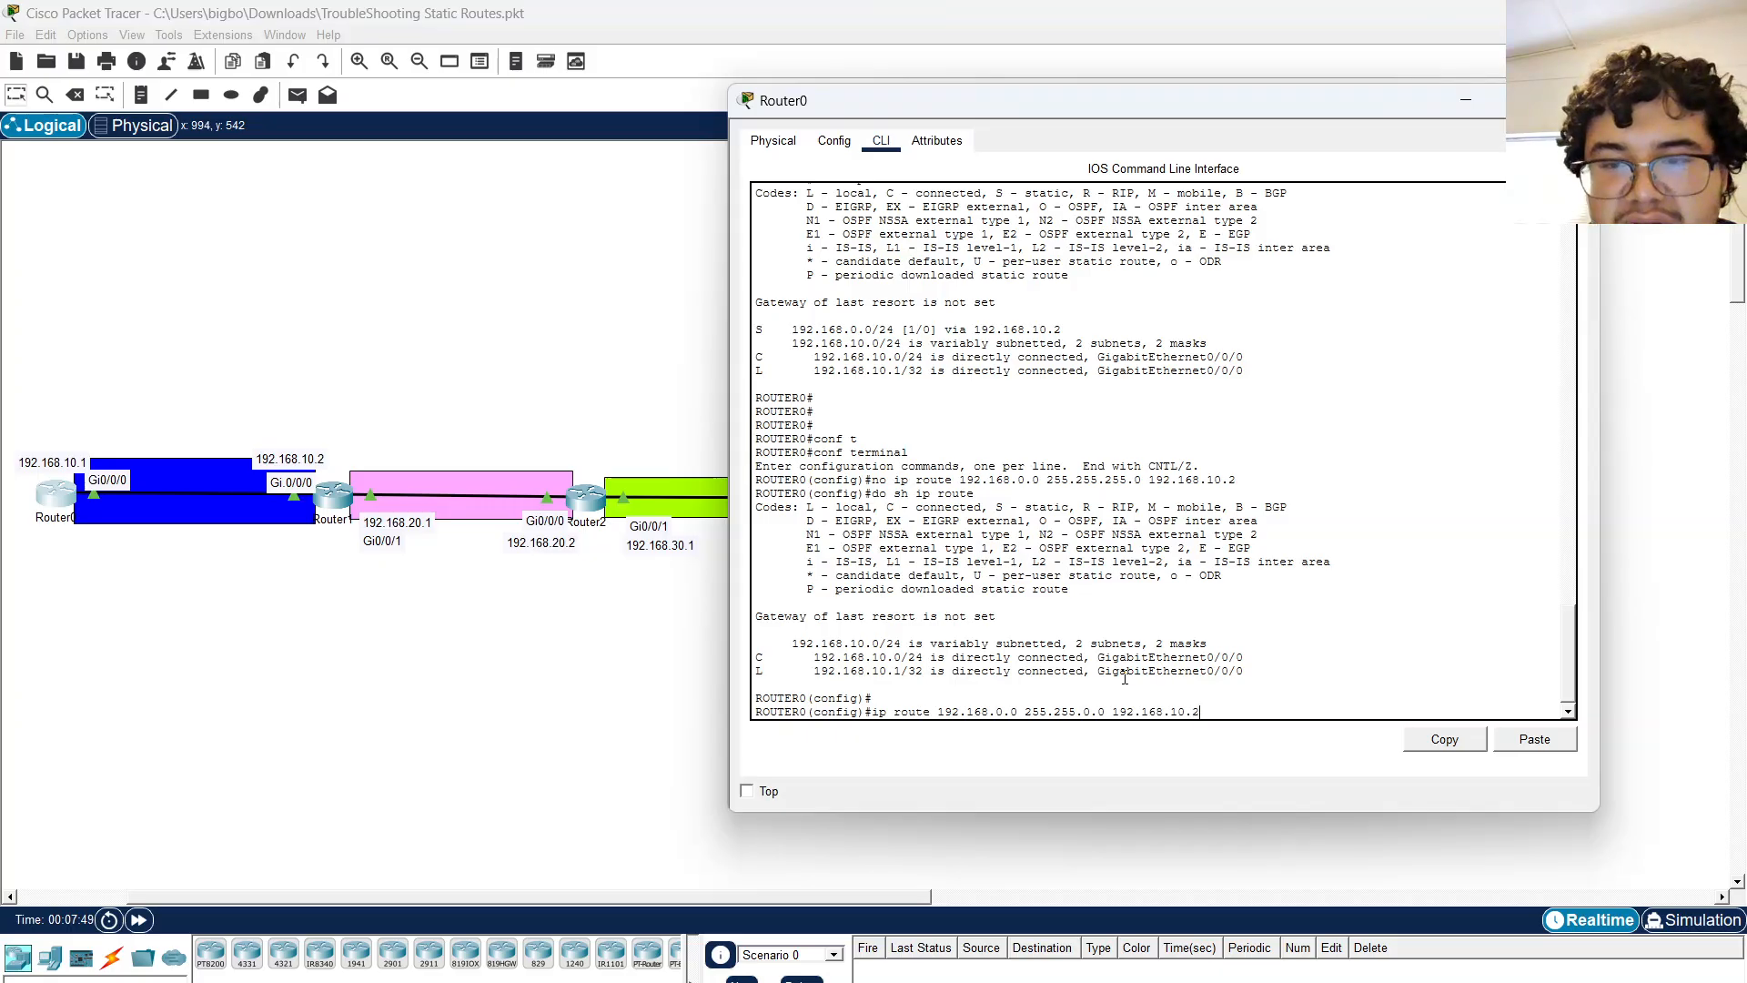
key(Return)
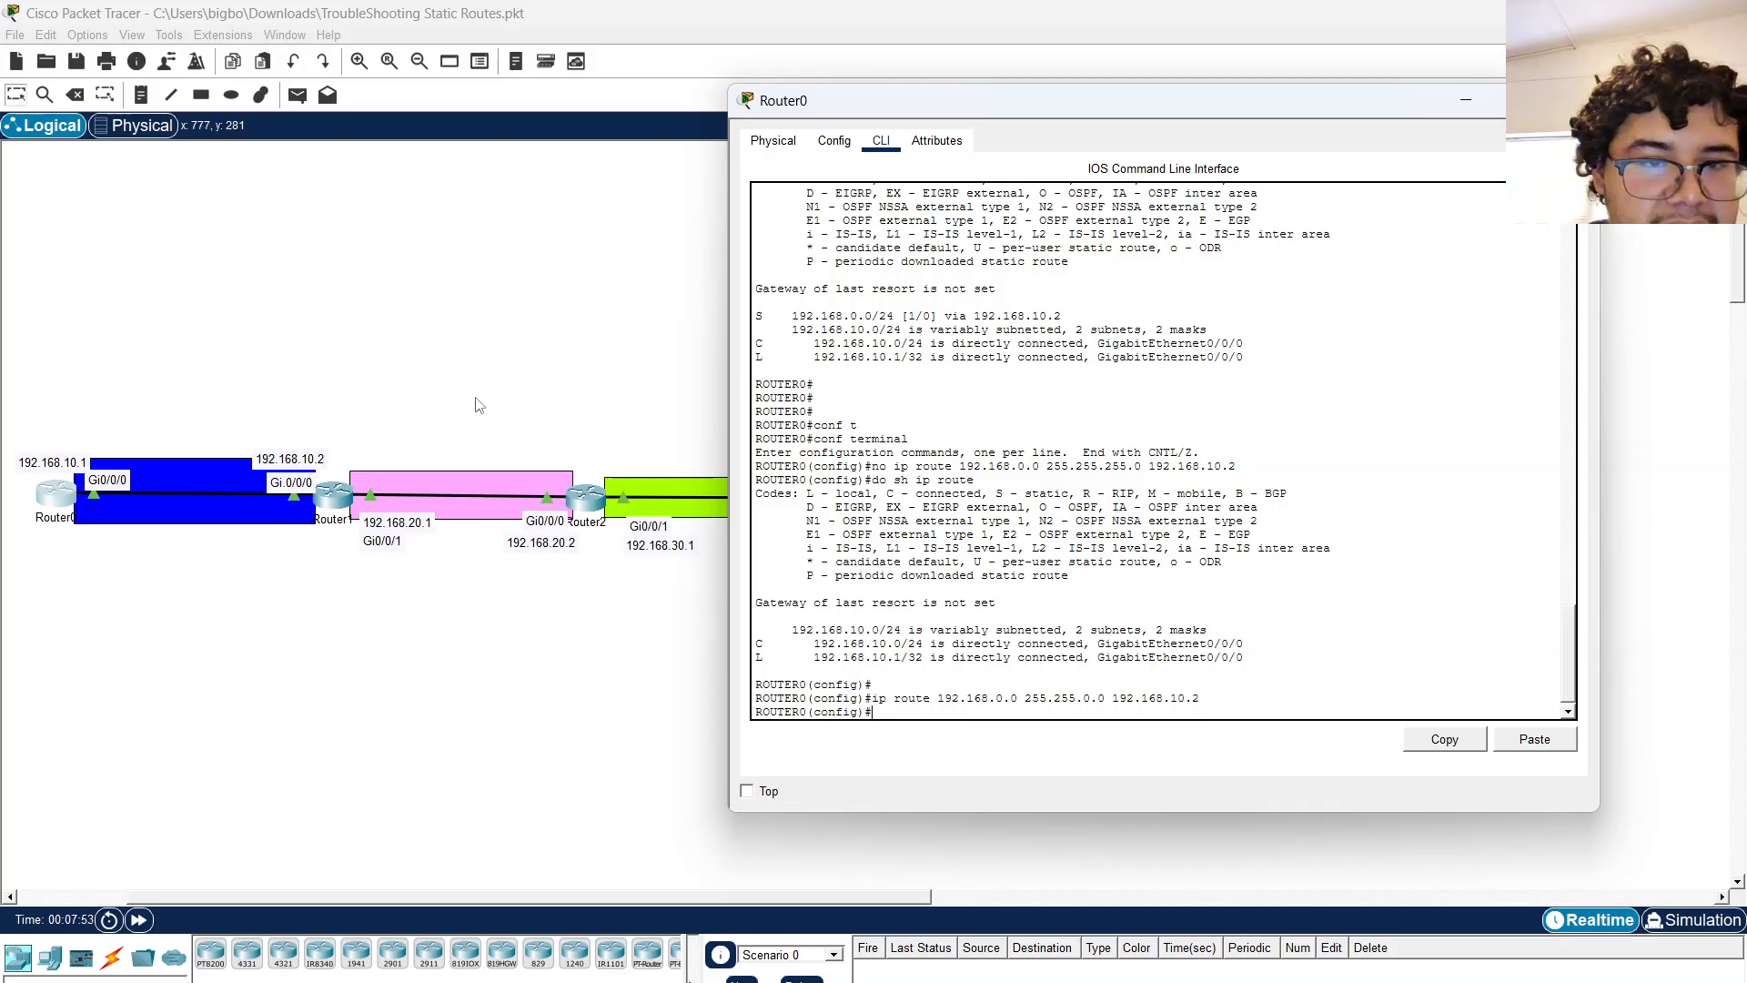
Open Router1's CLI and display its routing table with sh ip route.
click(342, 501)
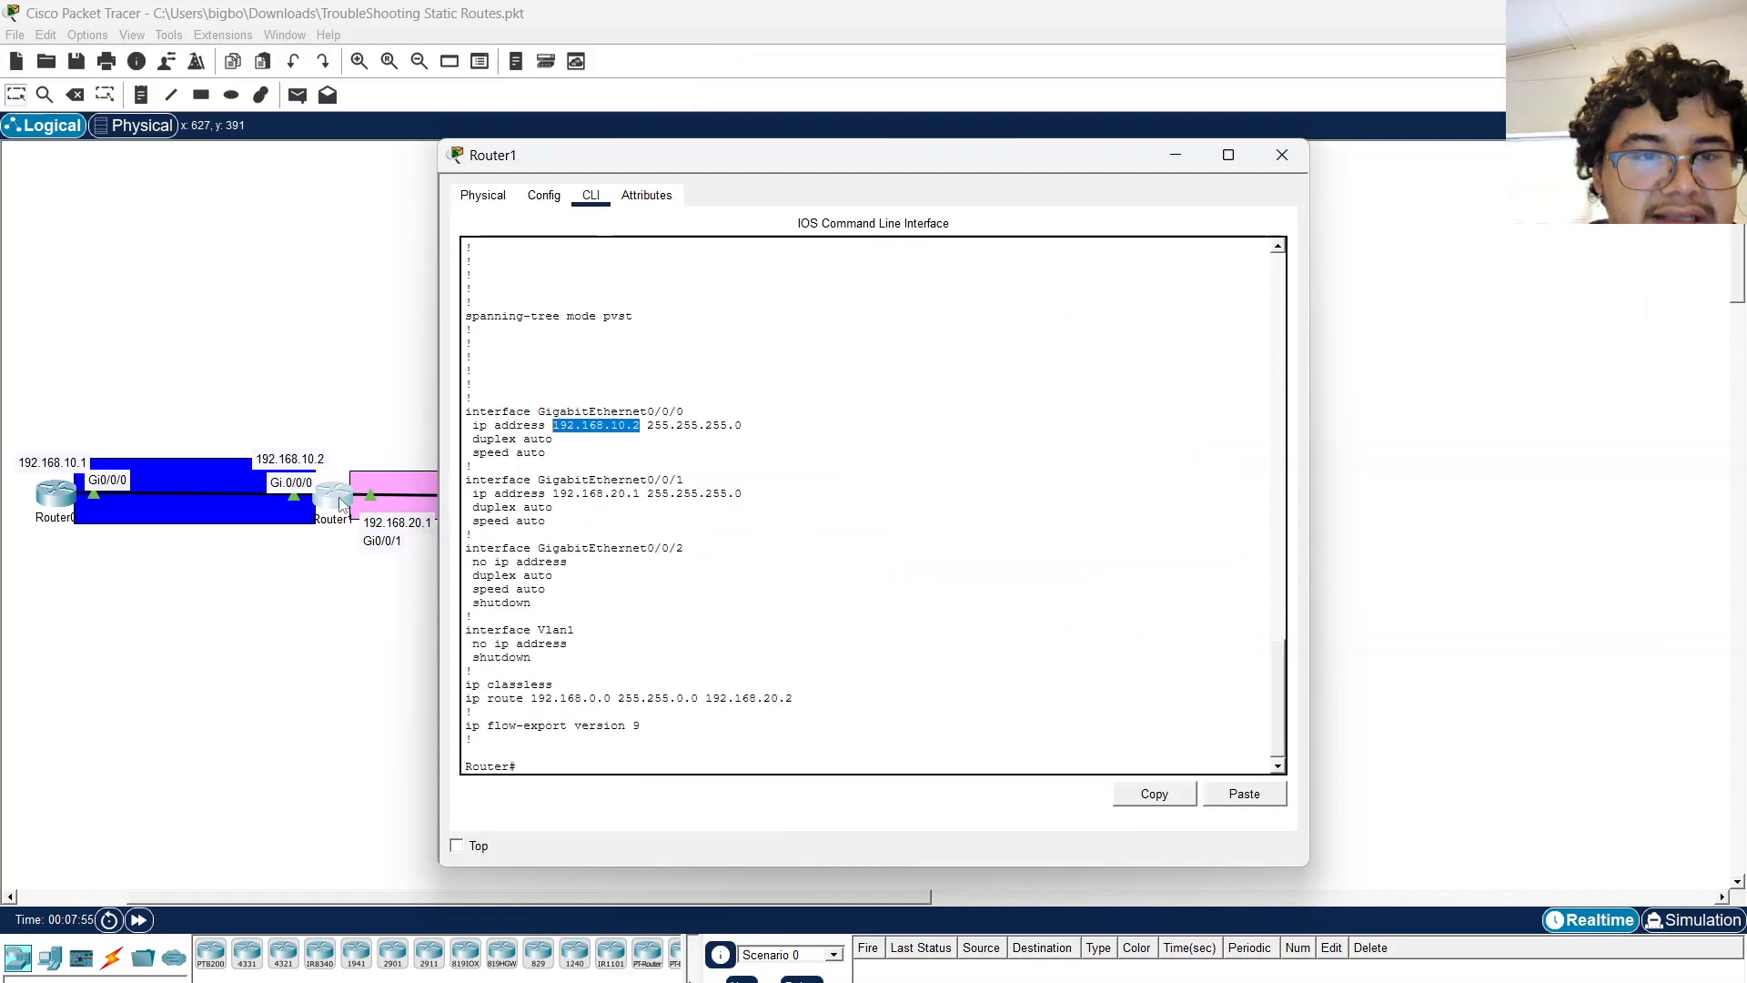
click(805, 639)
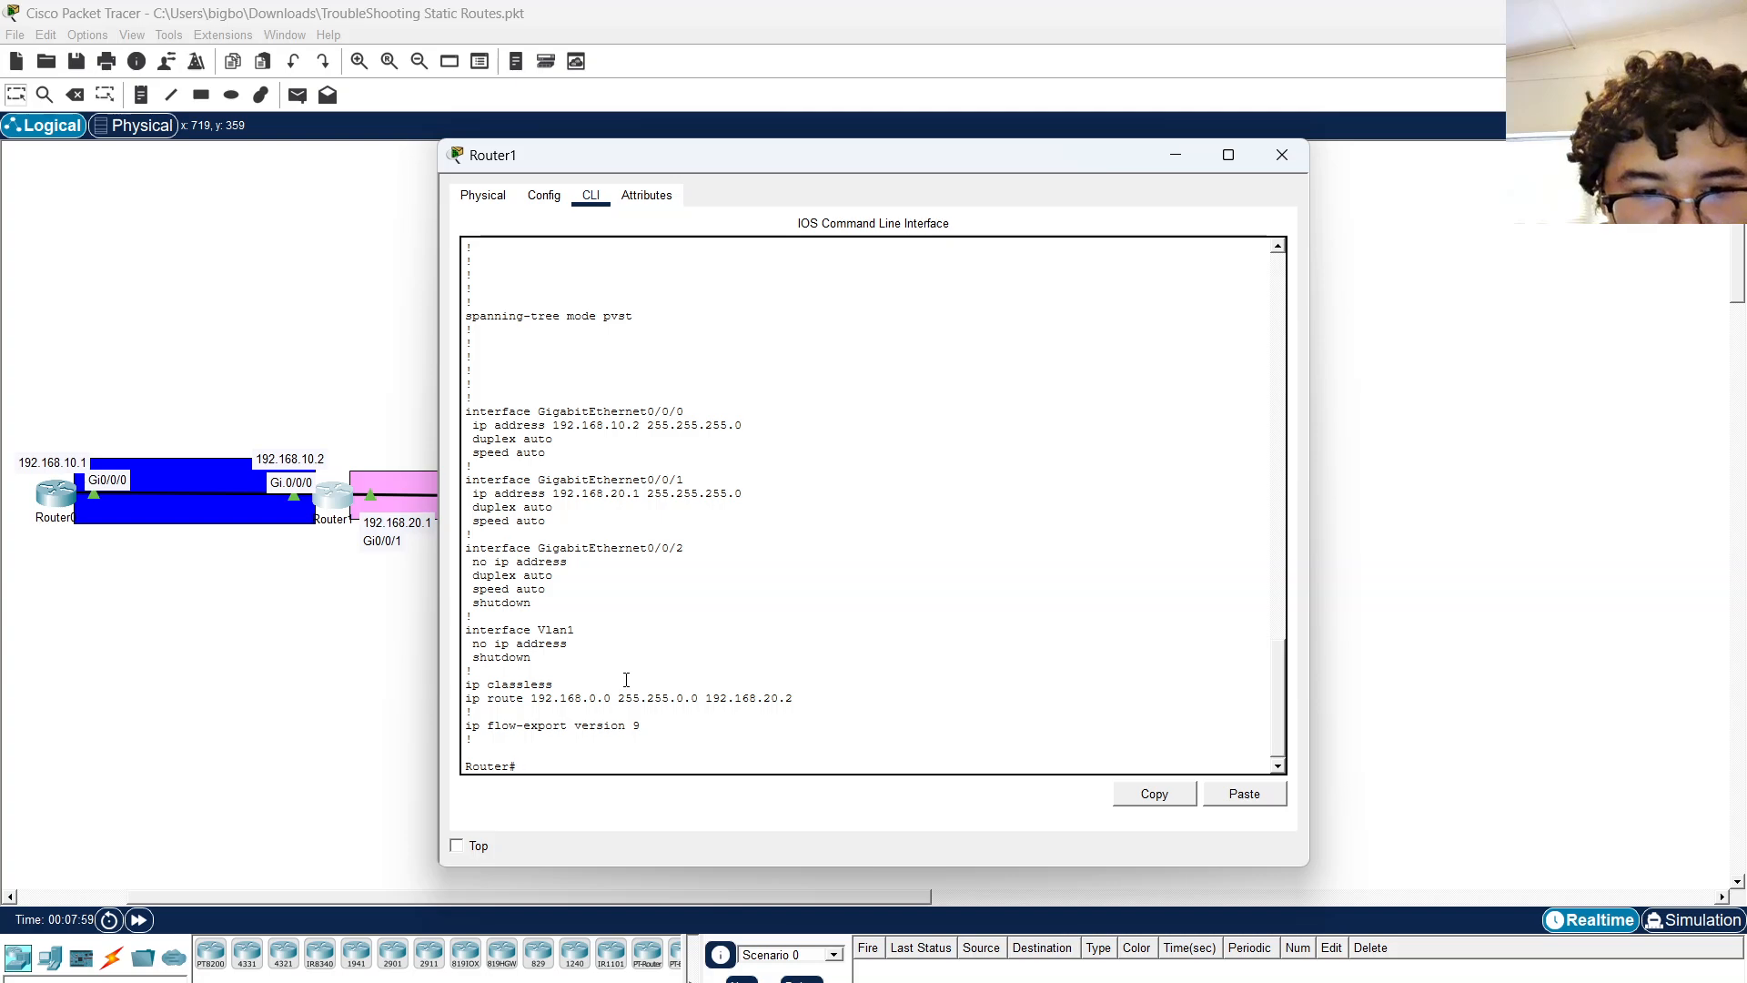
text(sh ip rou)
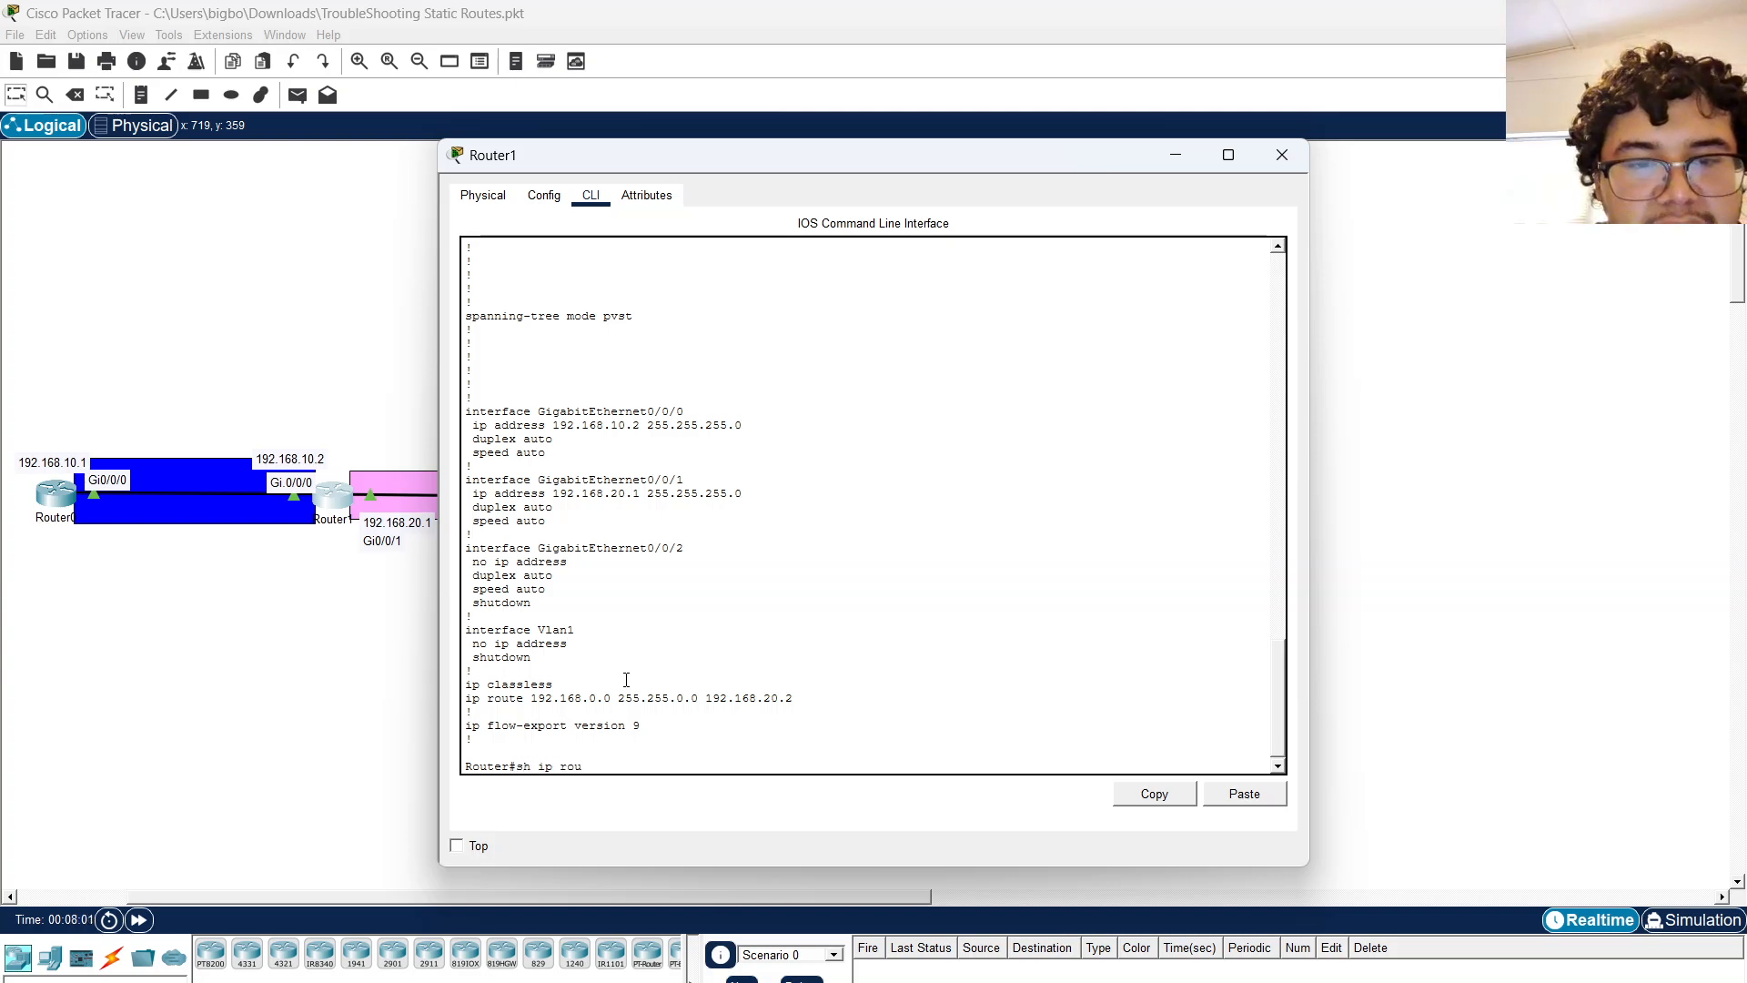
text(te)
key(Return)
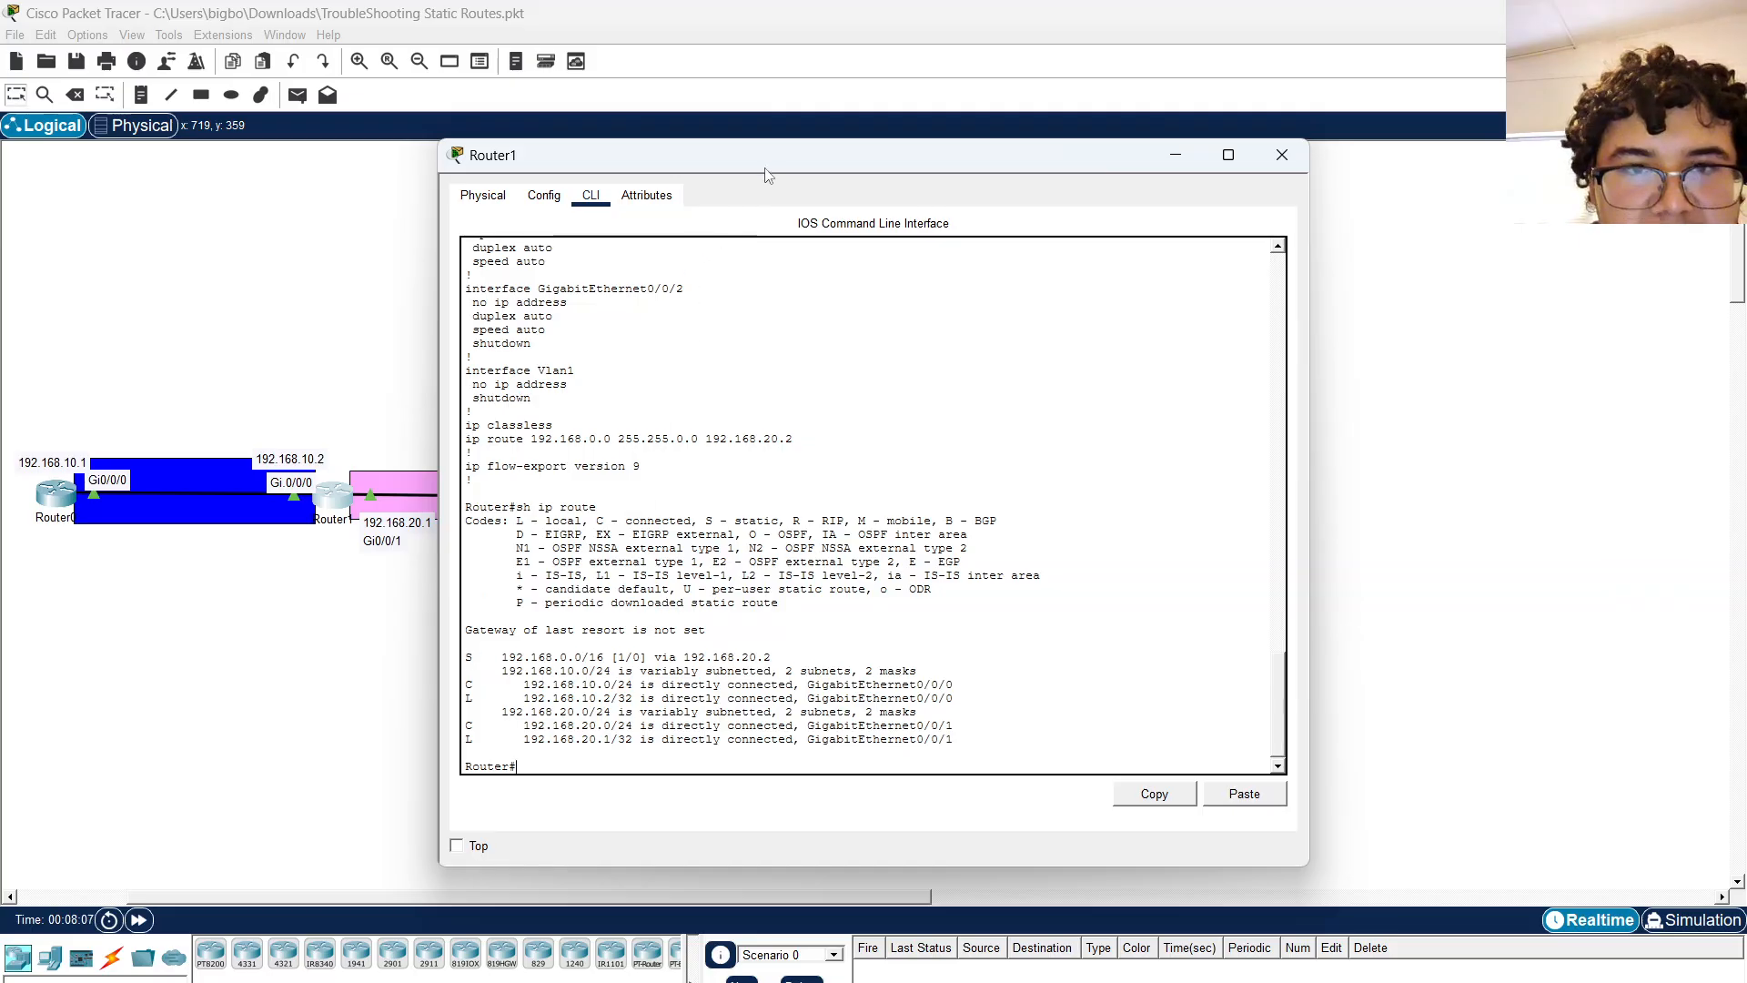
drag(771, 167, 1039, 134)
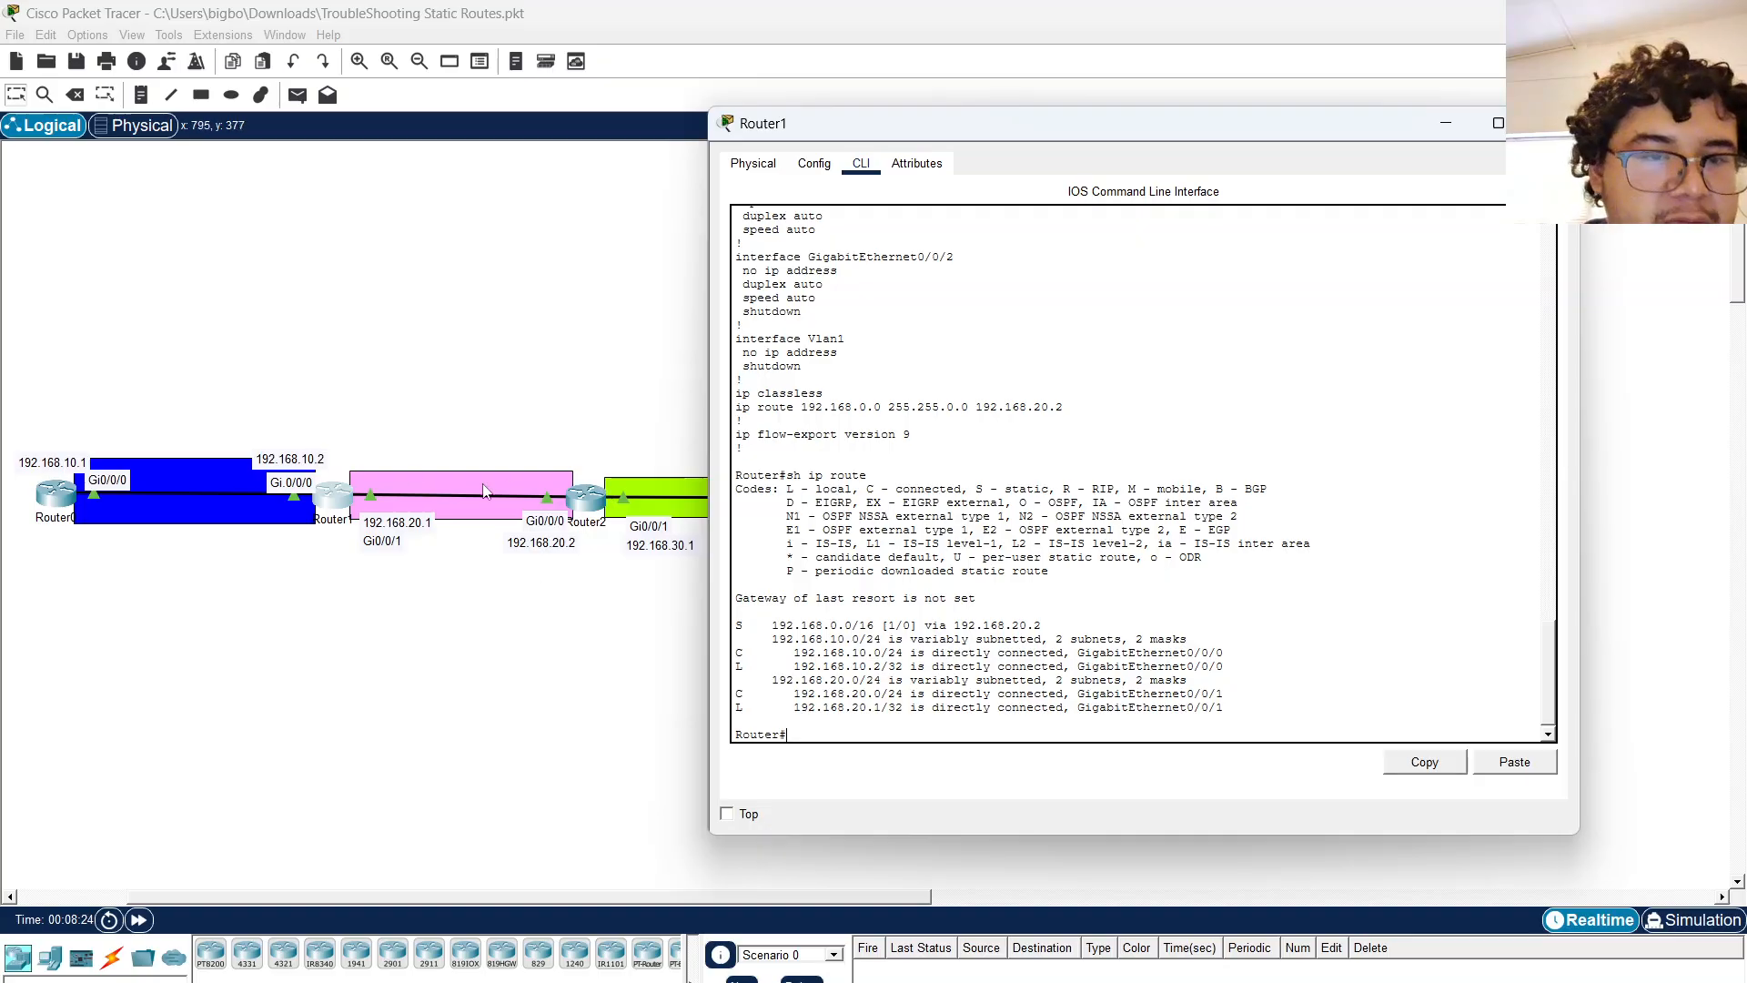
Return to Router0's CLI, exit configuration mode and ping 192.168.20.2.
click(56, 494)
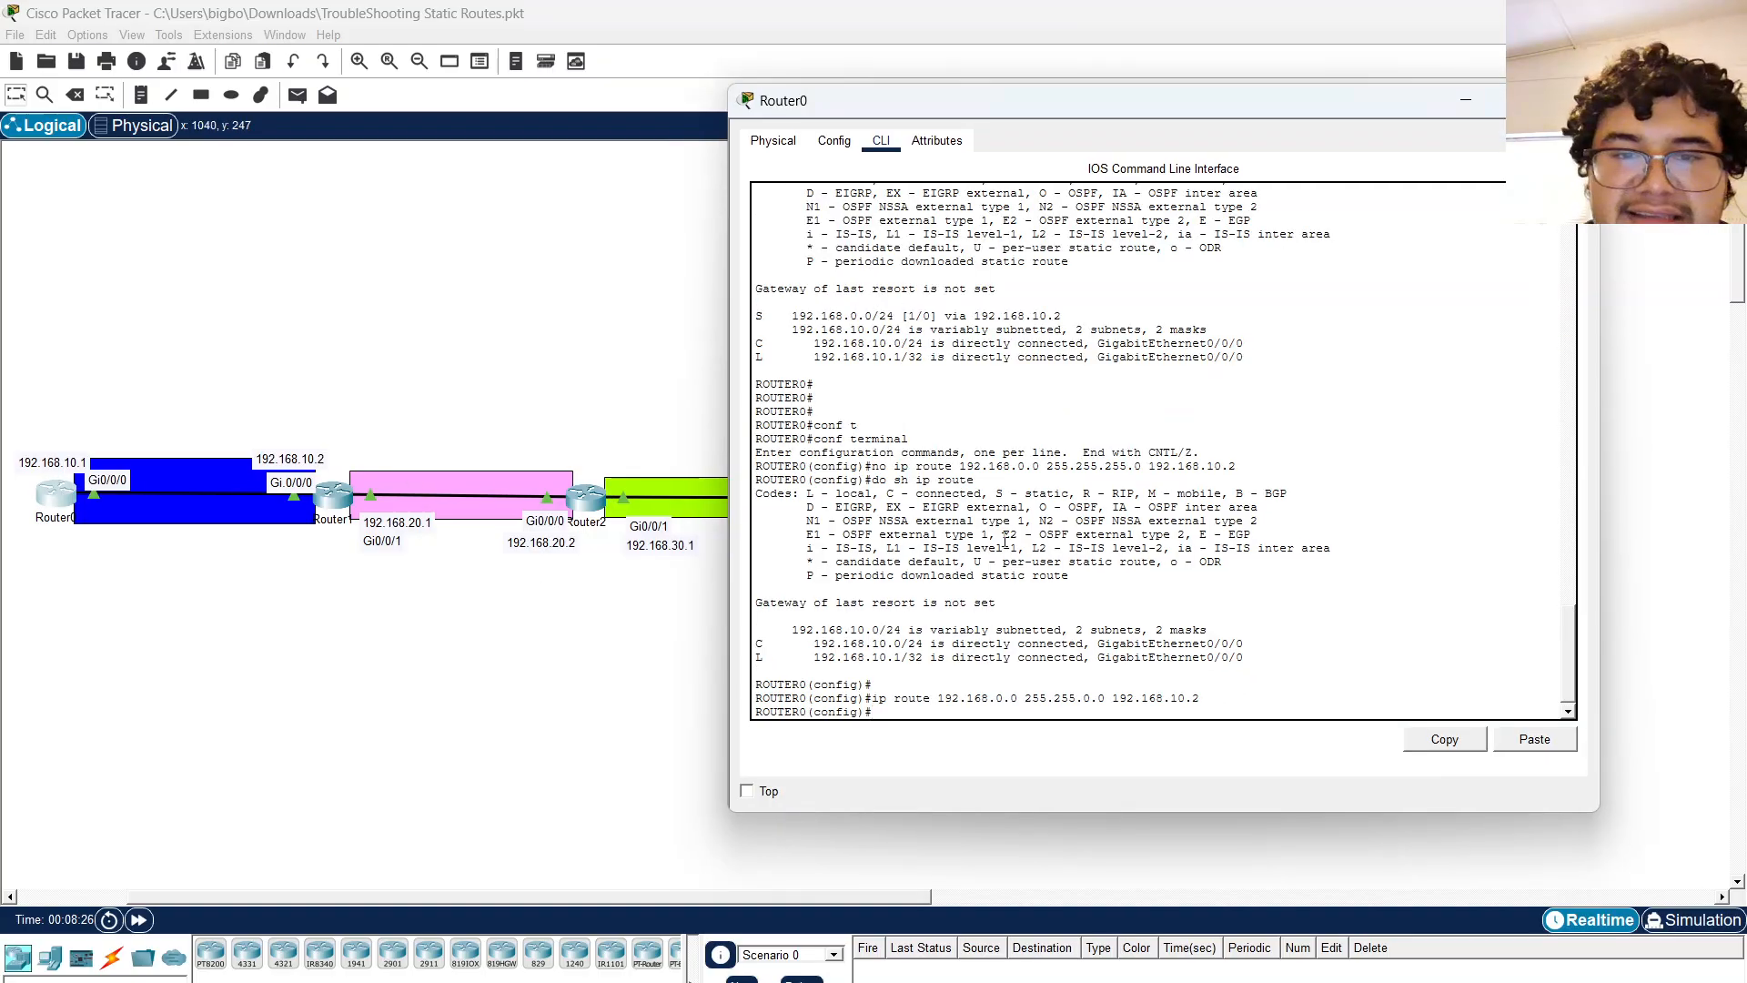
drag(965, 113, 767, 154)
key(Return)
key(Return)
key(Return)
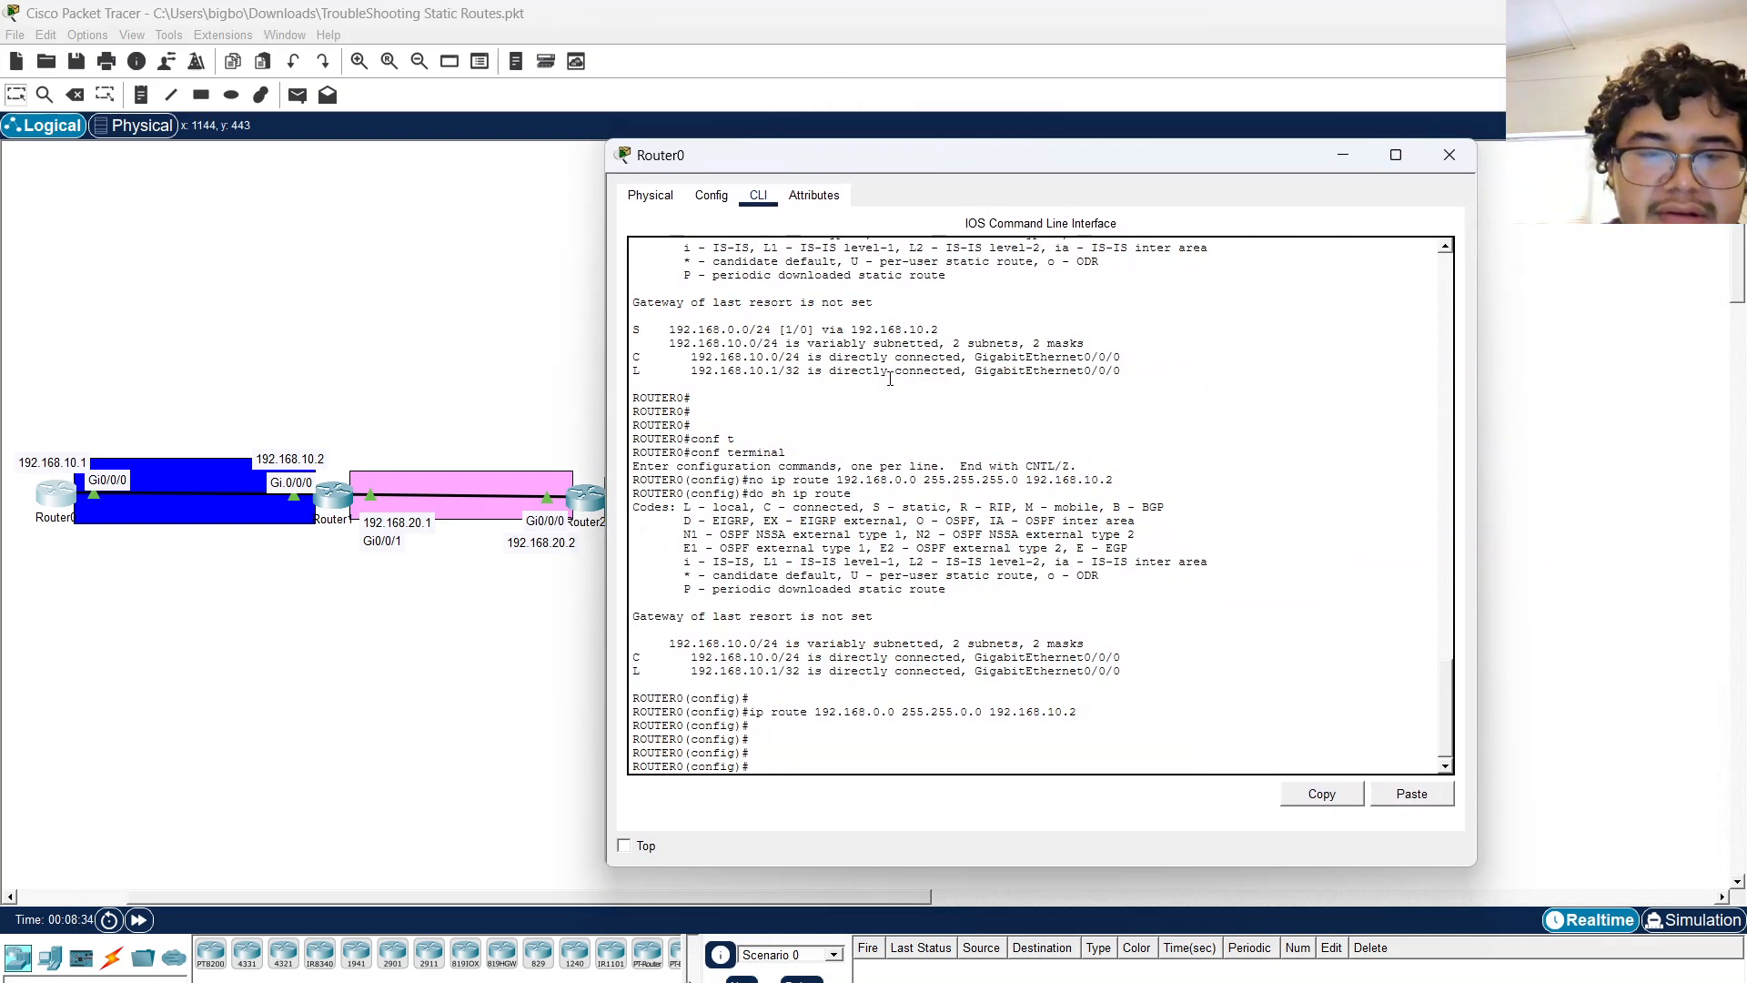
text(ex)
key(Return)
text(ping 192.168.20.2)
key(Return)
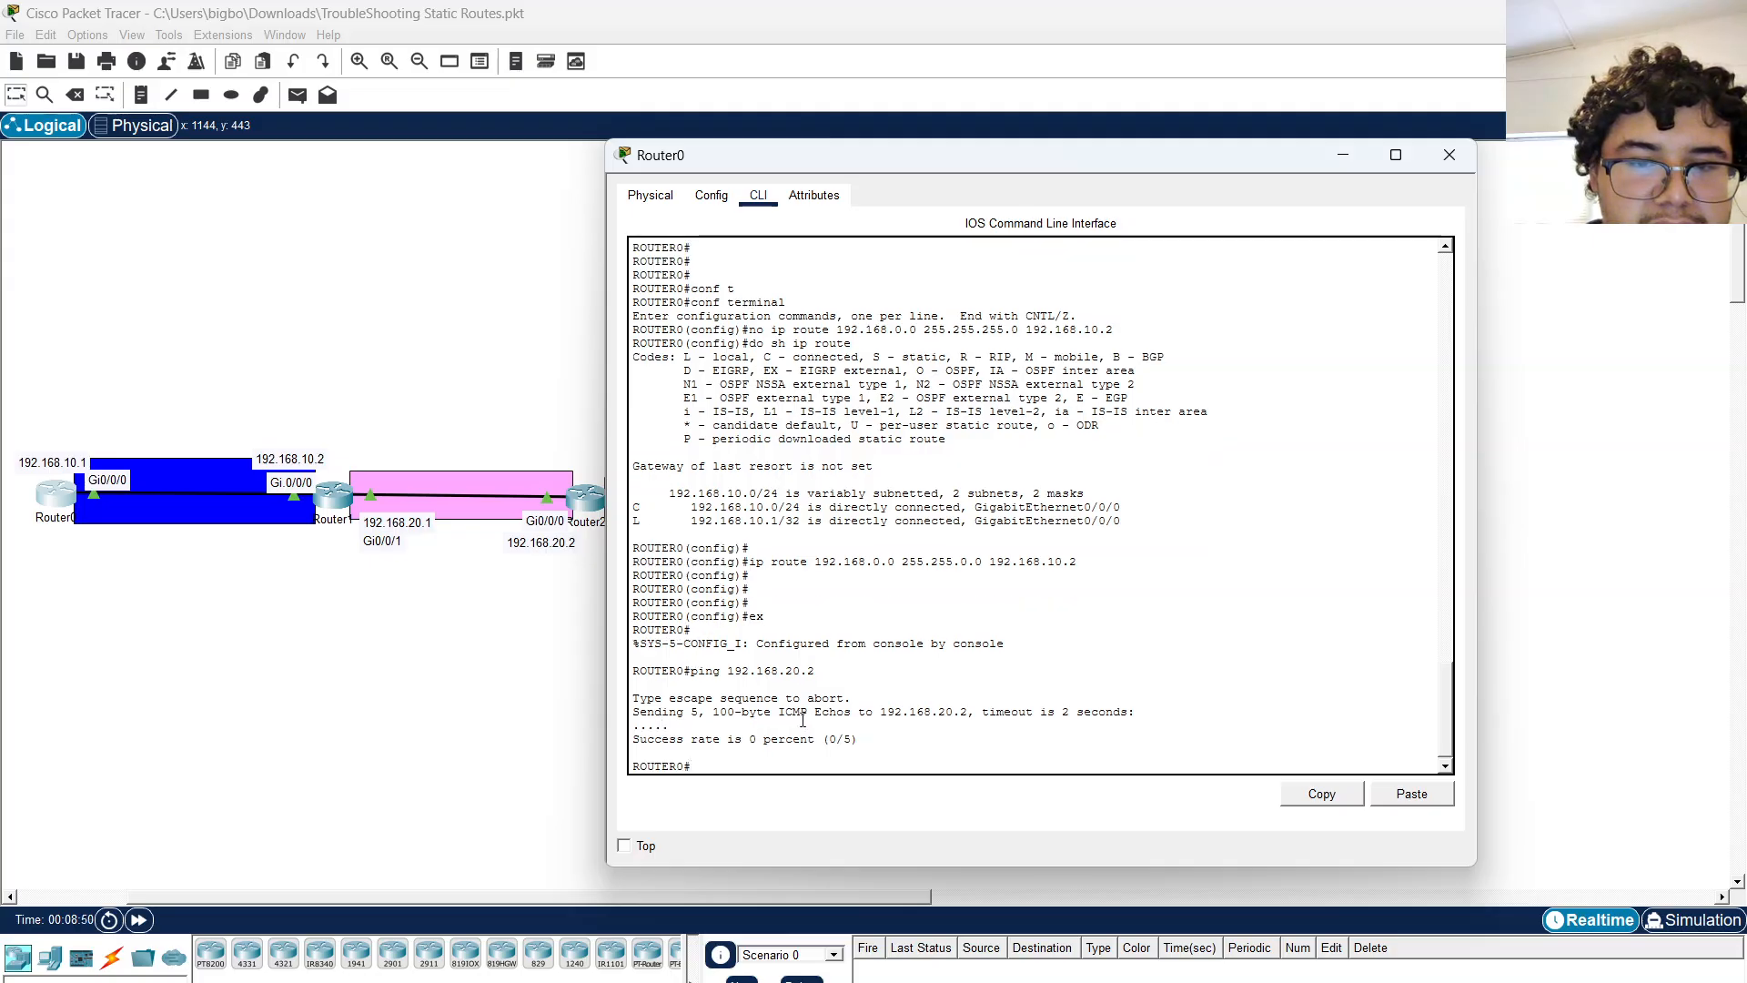
Display Router0's routing table again with sh ip route.
click(333, 499)
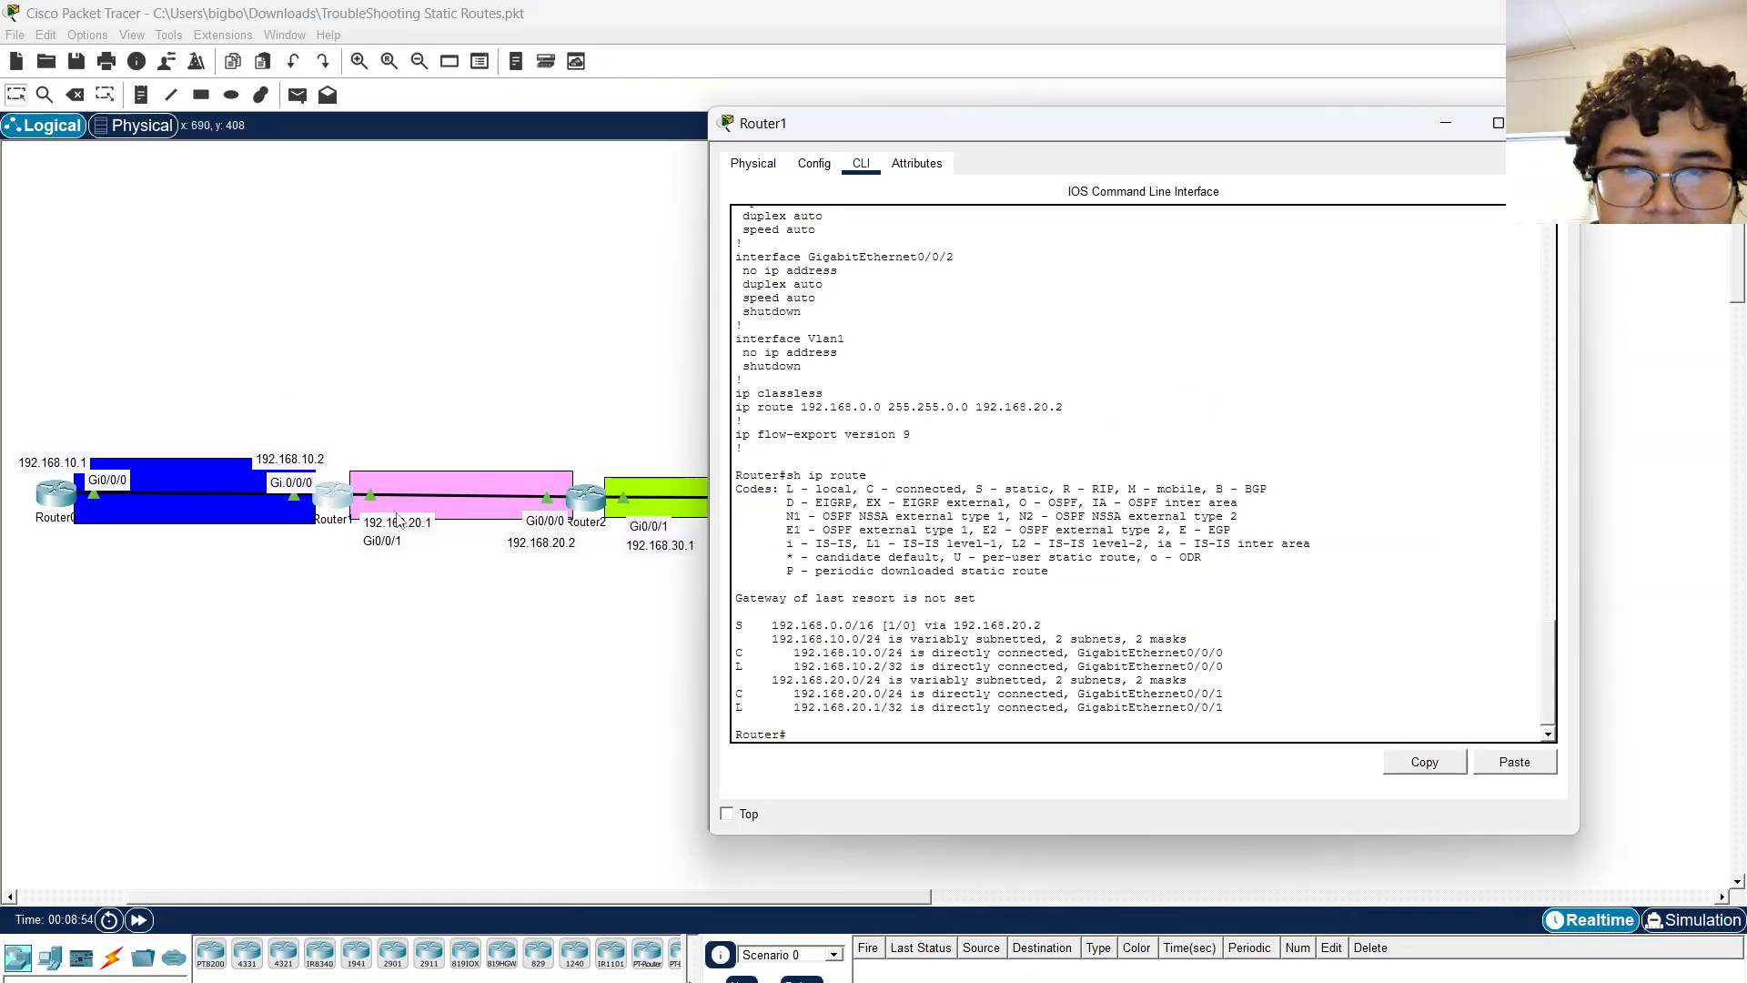
click(62, 499)
key(Return)
key(Return)
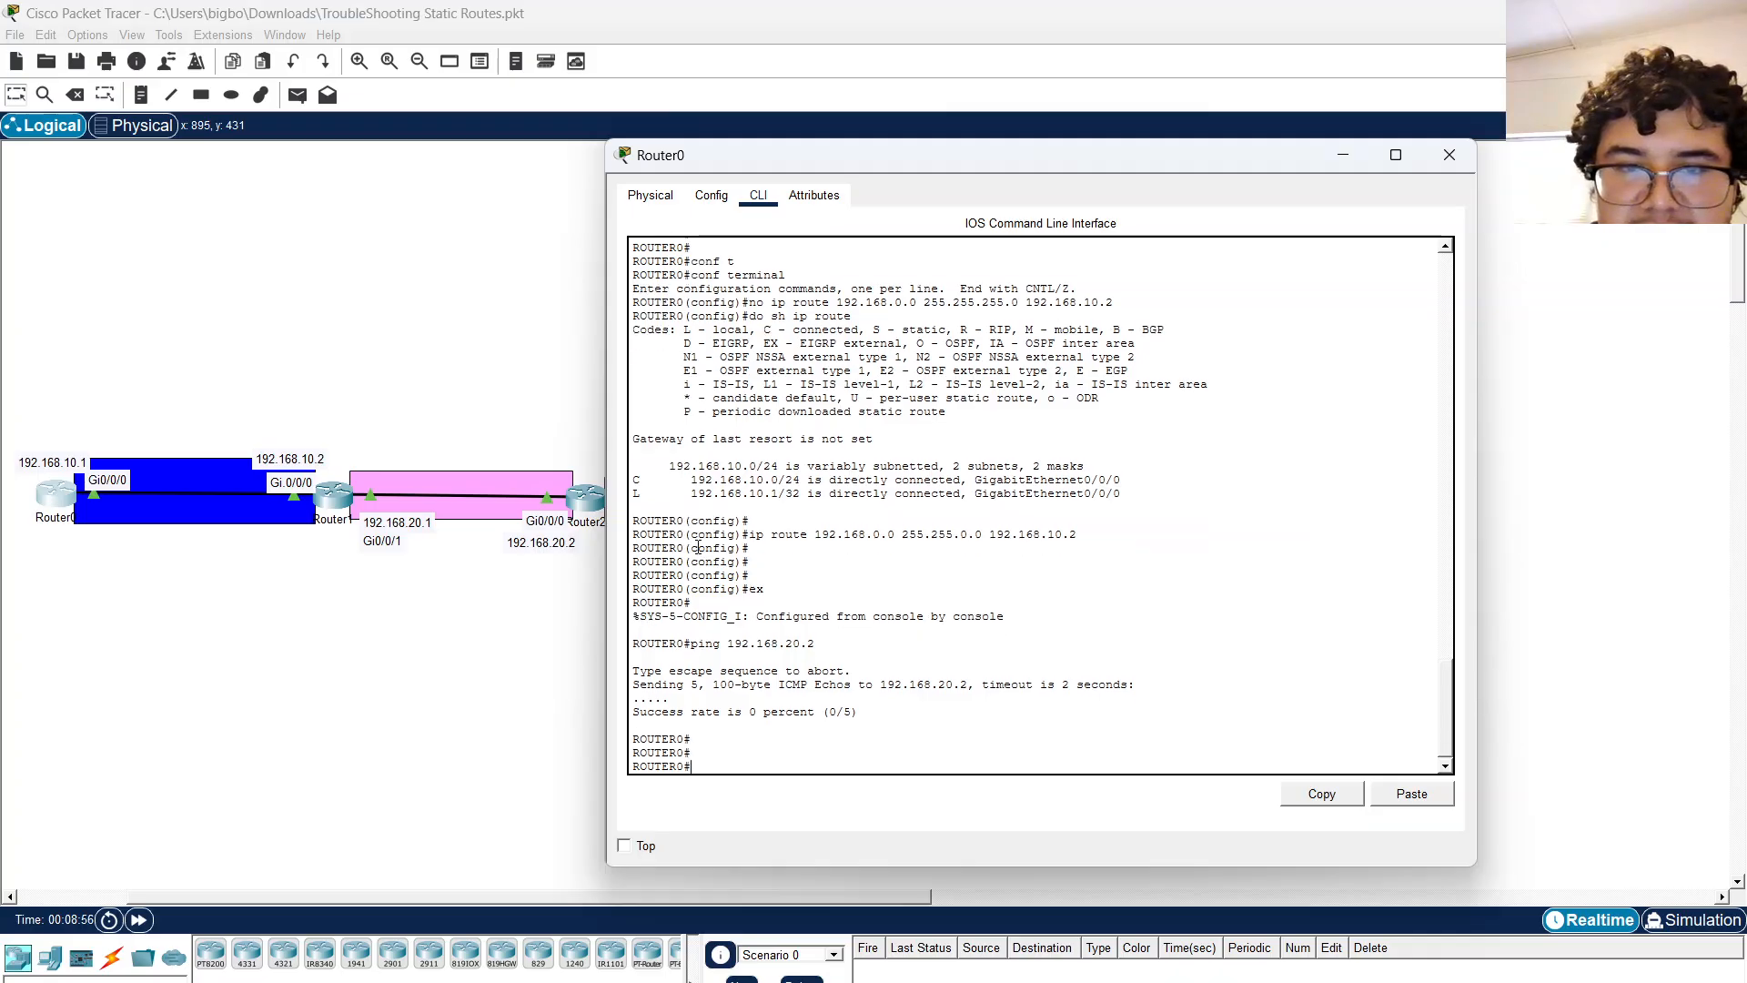
key(Return)
text(sh ip route)
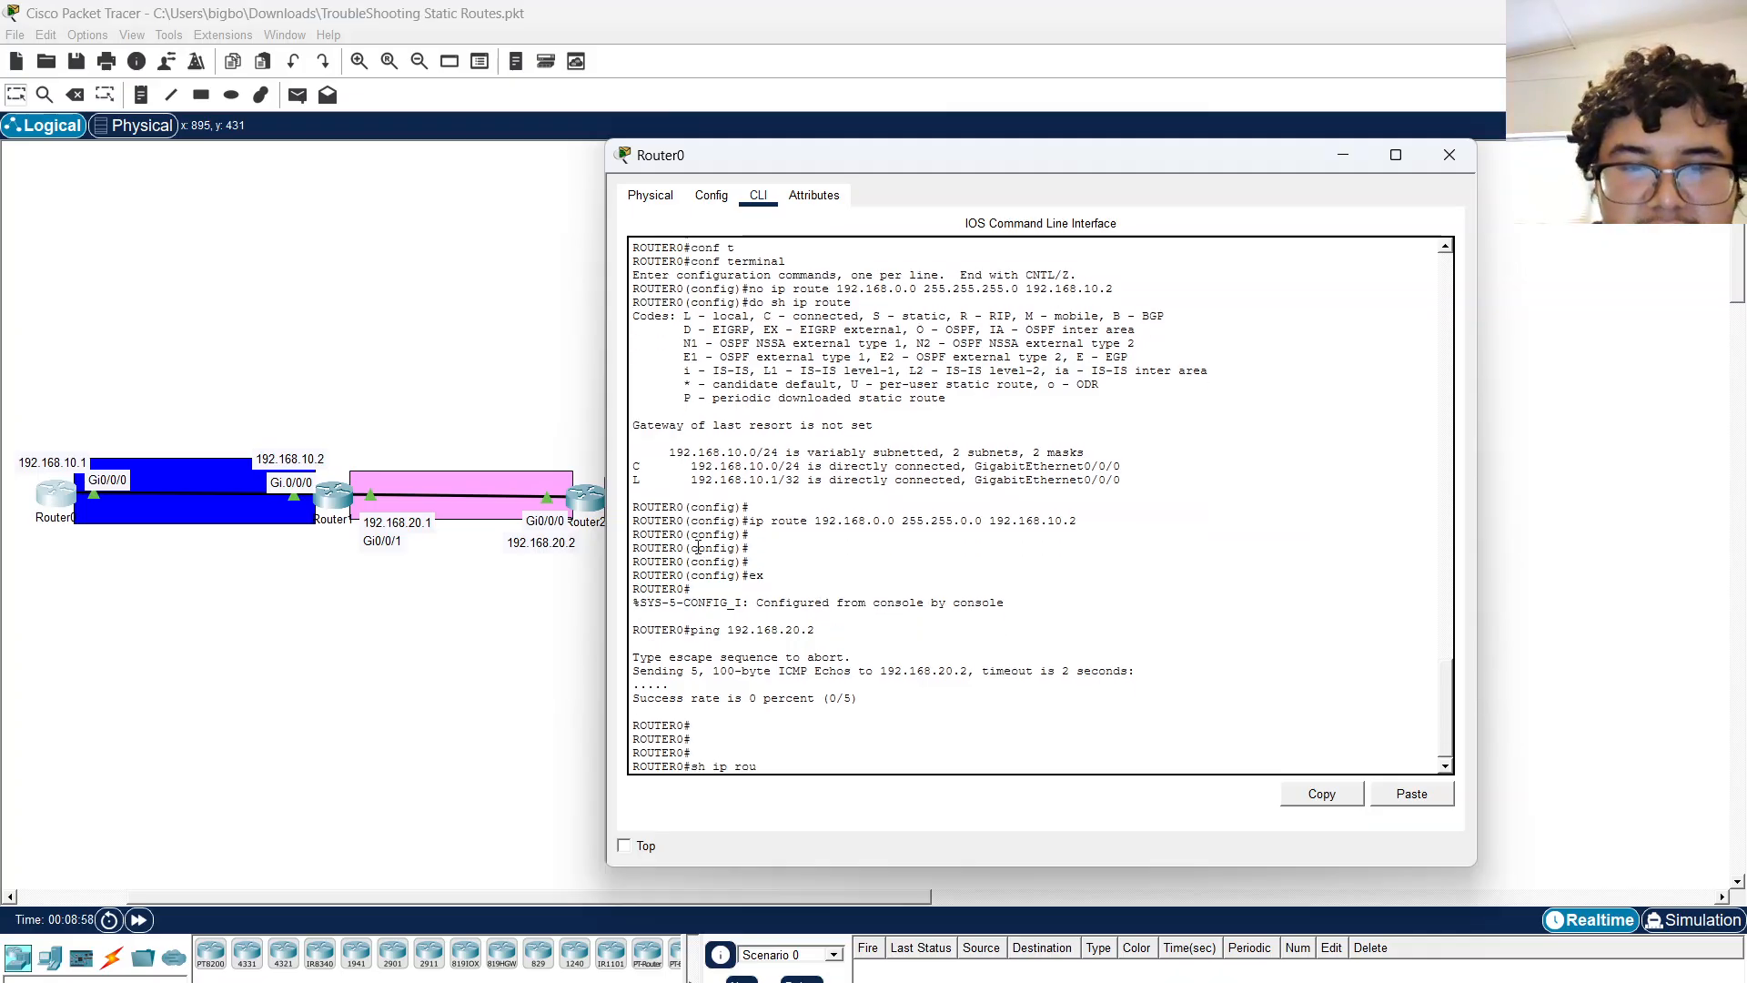
key(Return)
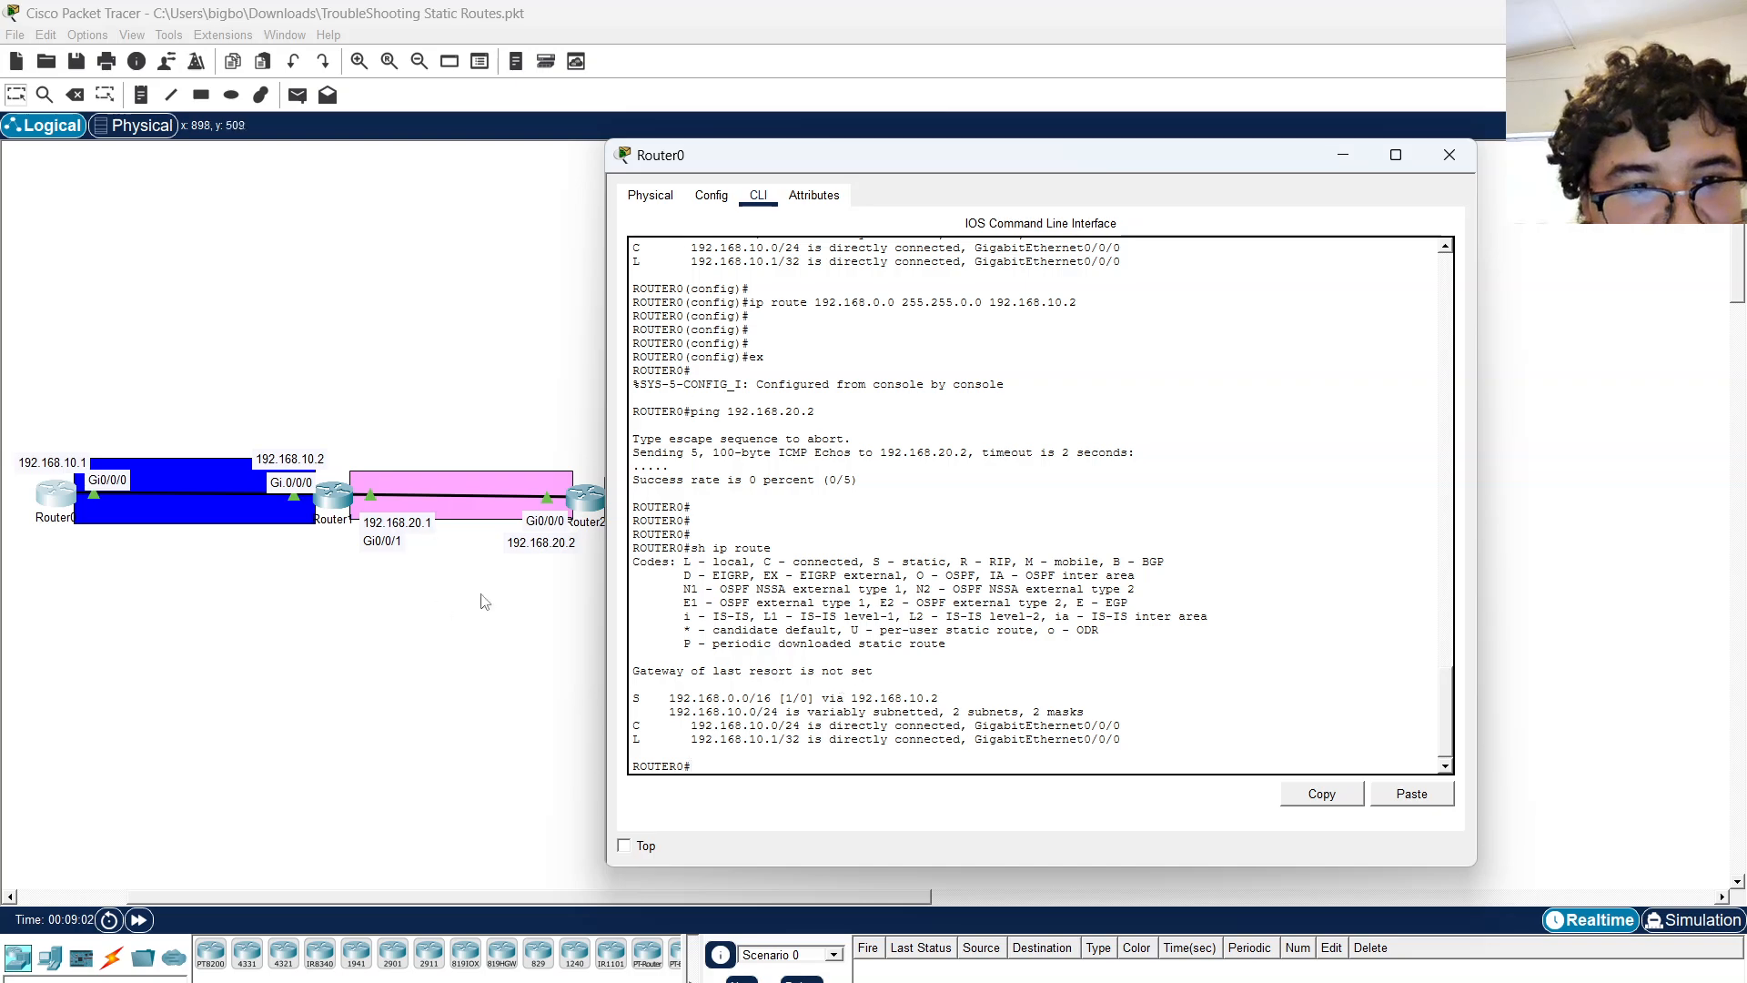
Return to Router1's CLI and review its routing table.
click(333, 499)
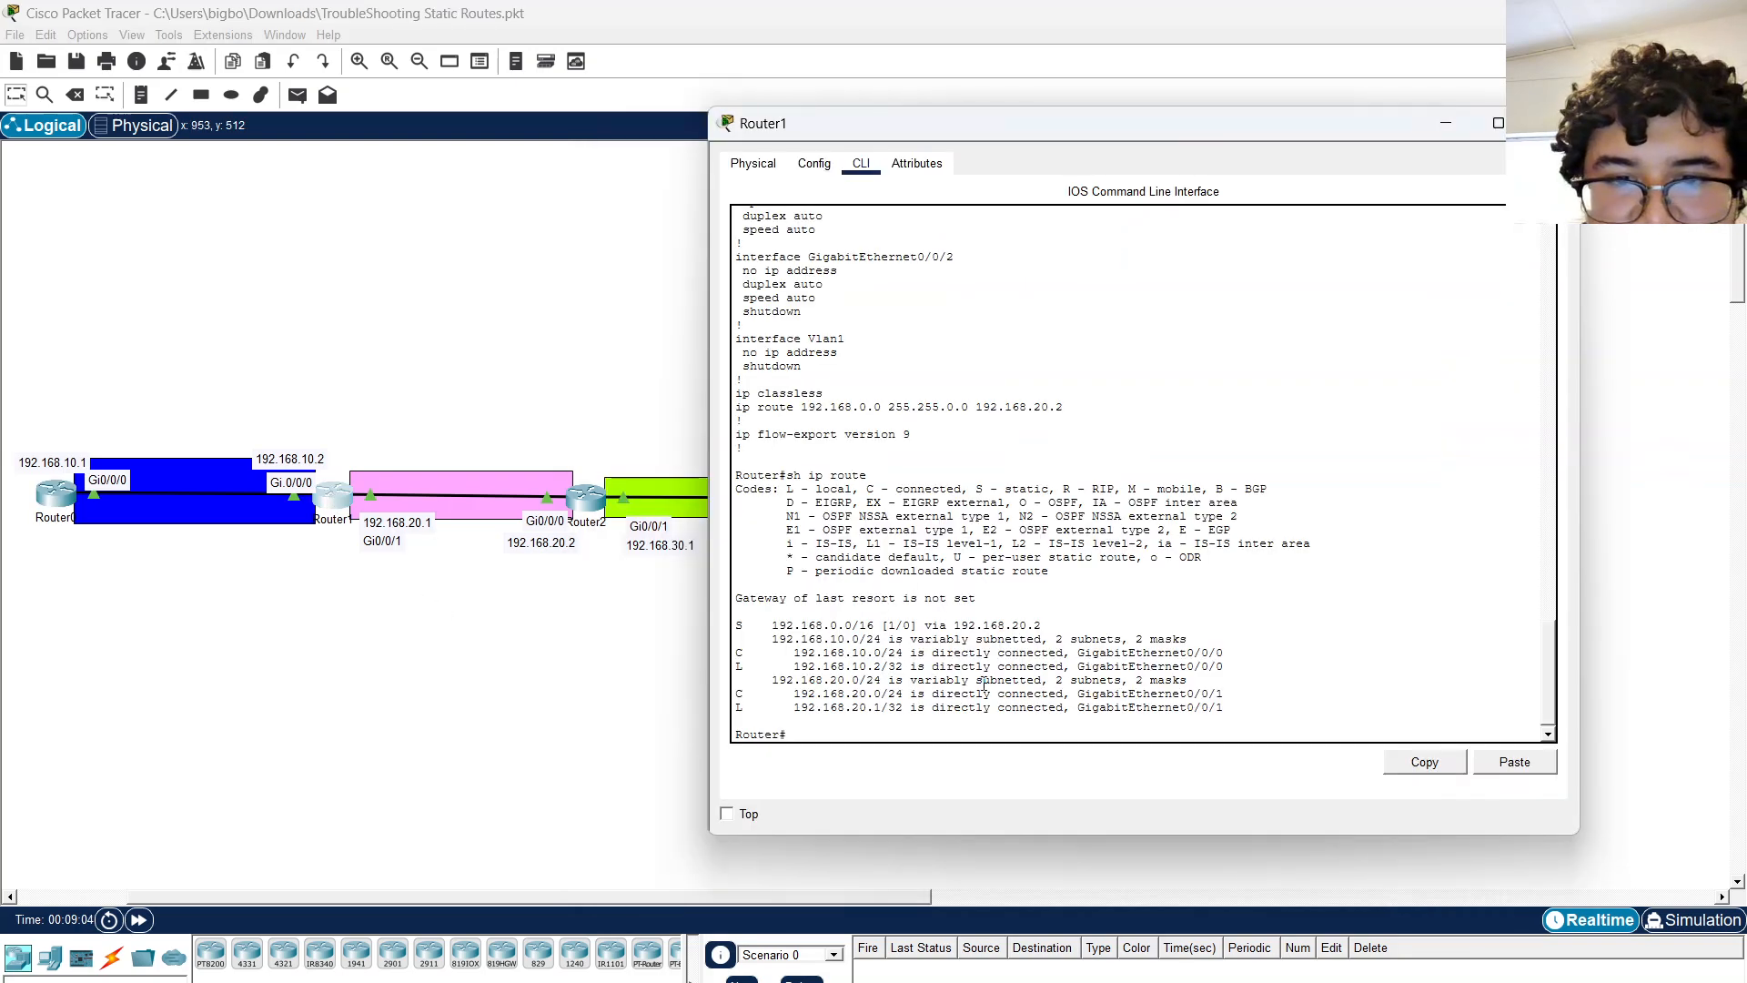
key(Return)
key(Return)
key(Return)
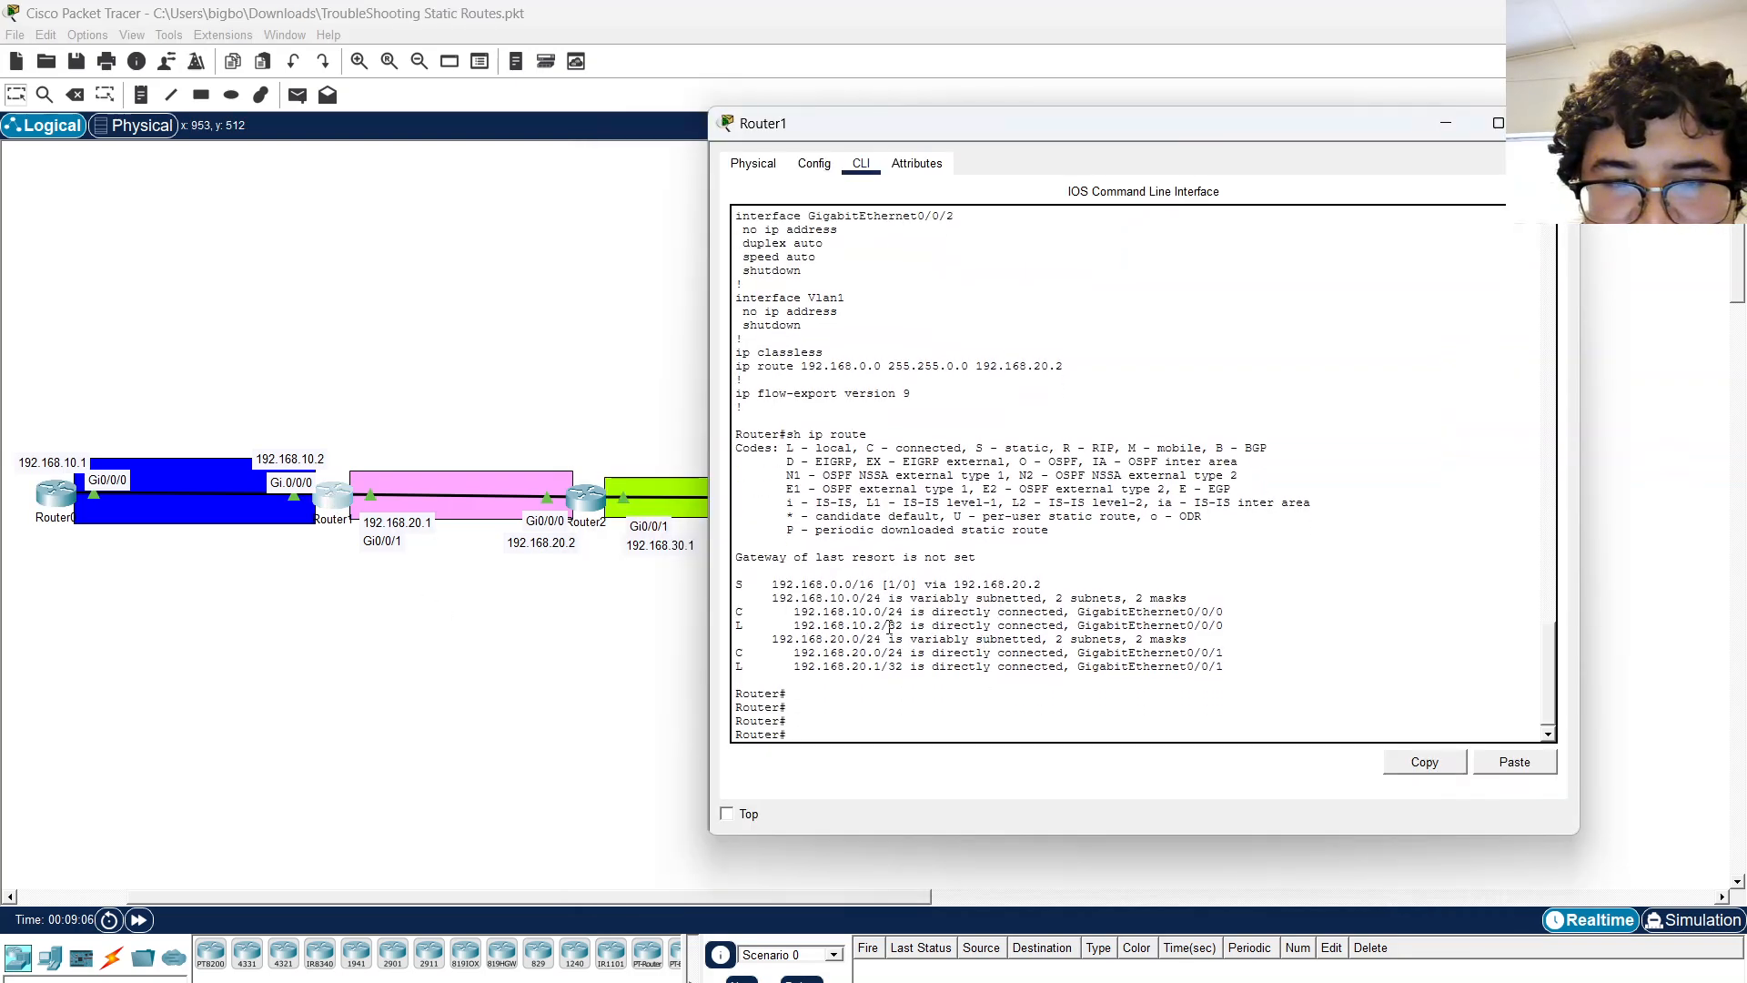
Open Router2's CLI and enter privileged EXEC mode with en.
click(586, 494)
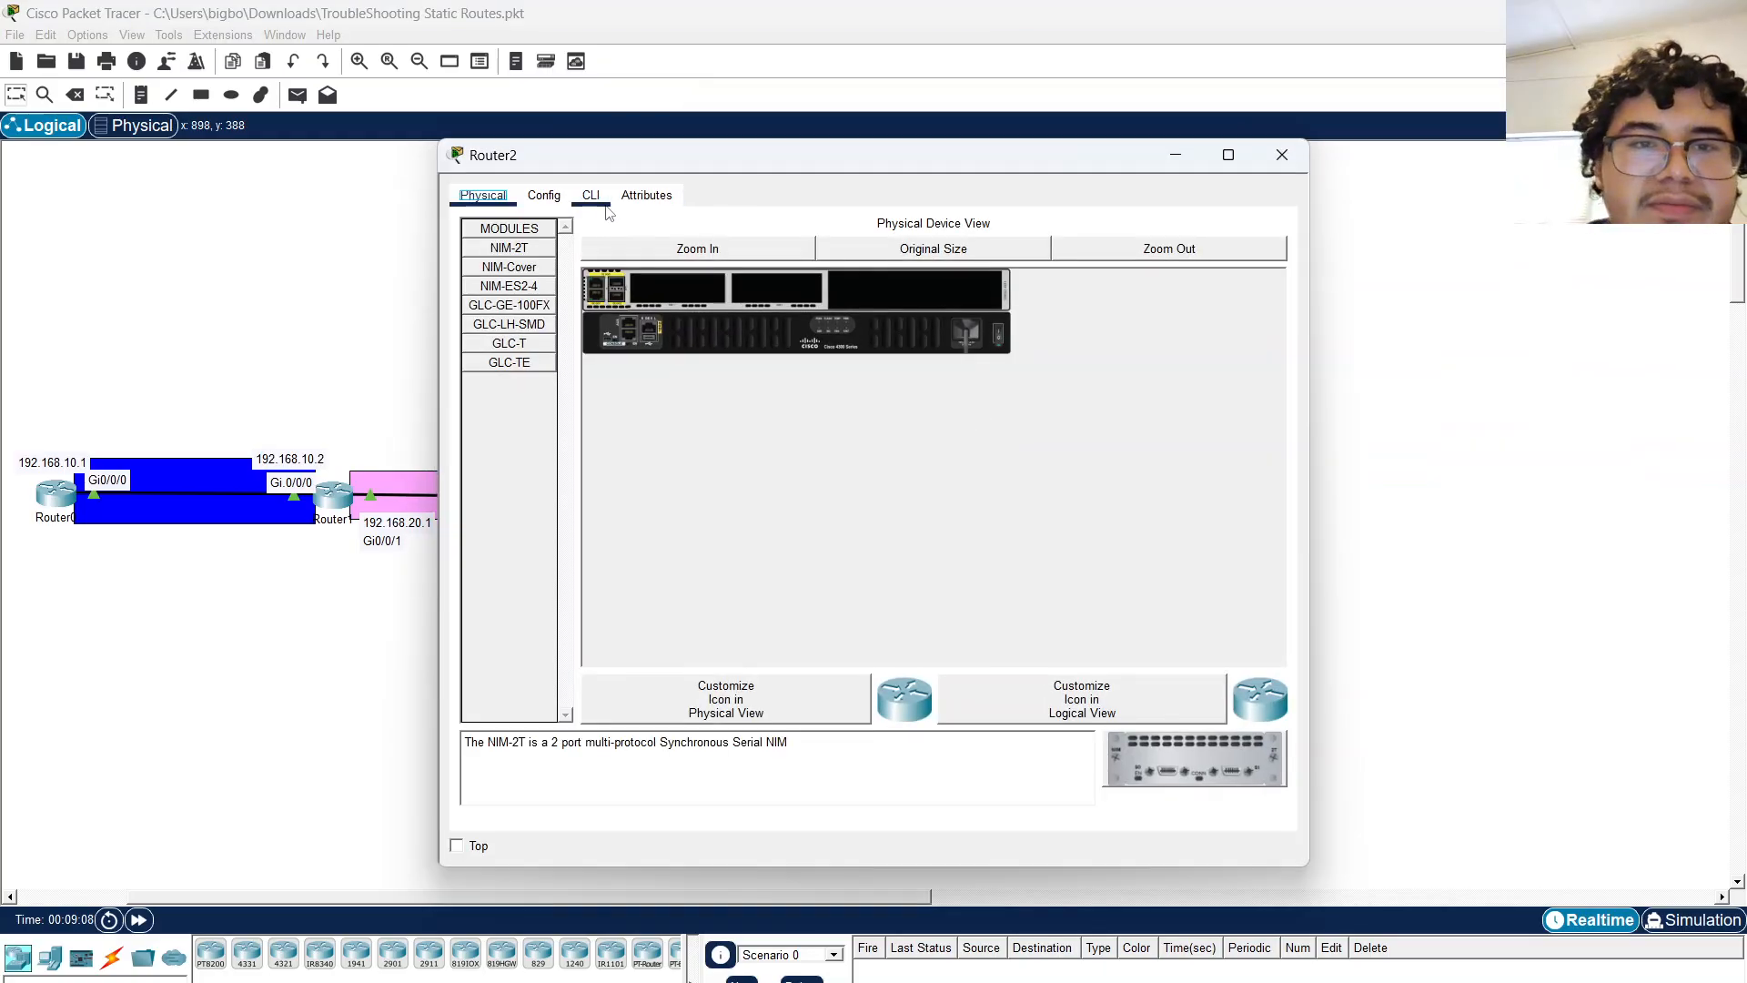
click(591, 195)
key(Return)
key(Return)
key(Return)
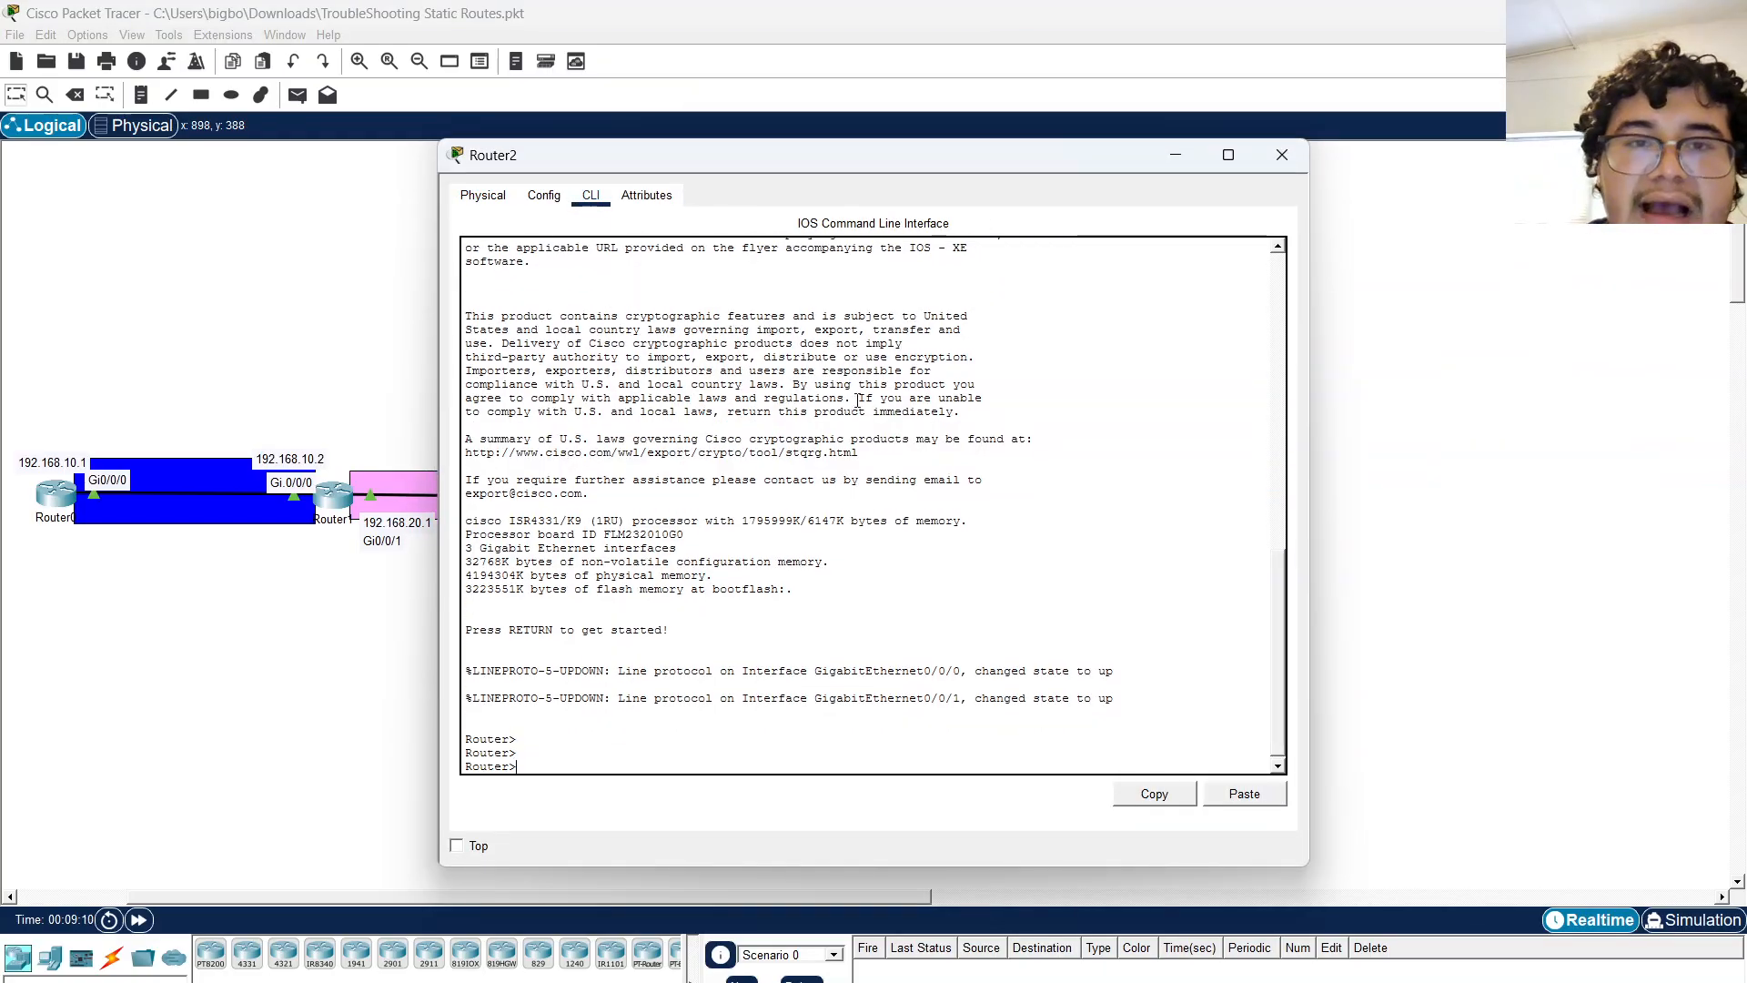
drag(806, 156, 1077, 147)
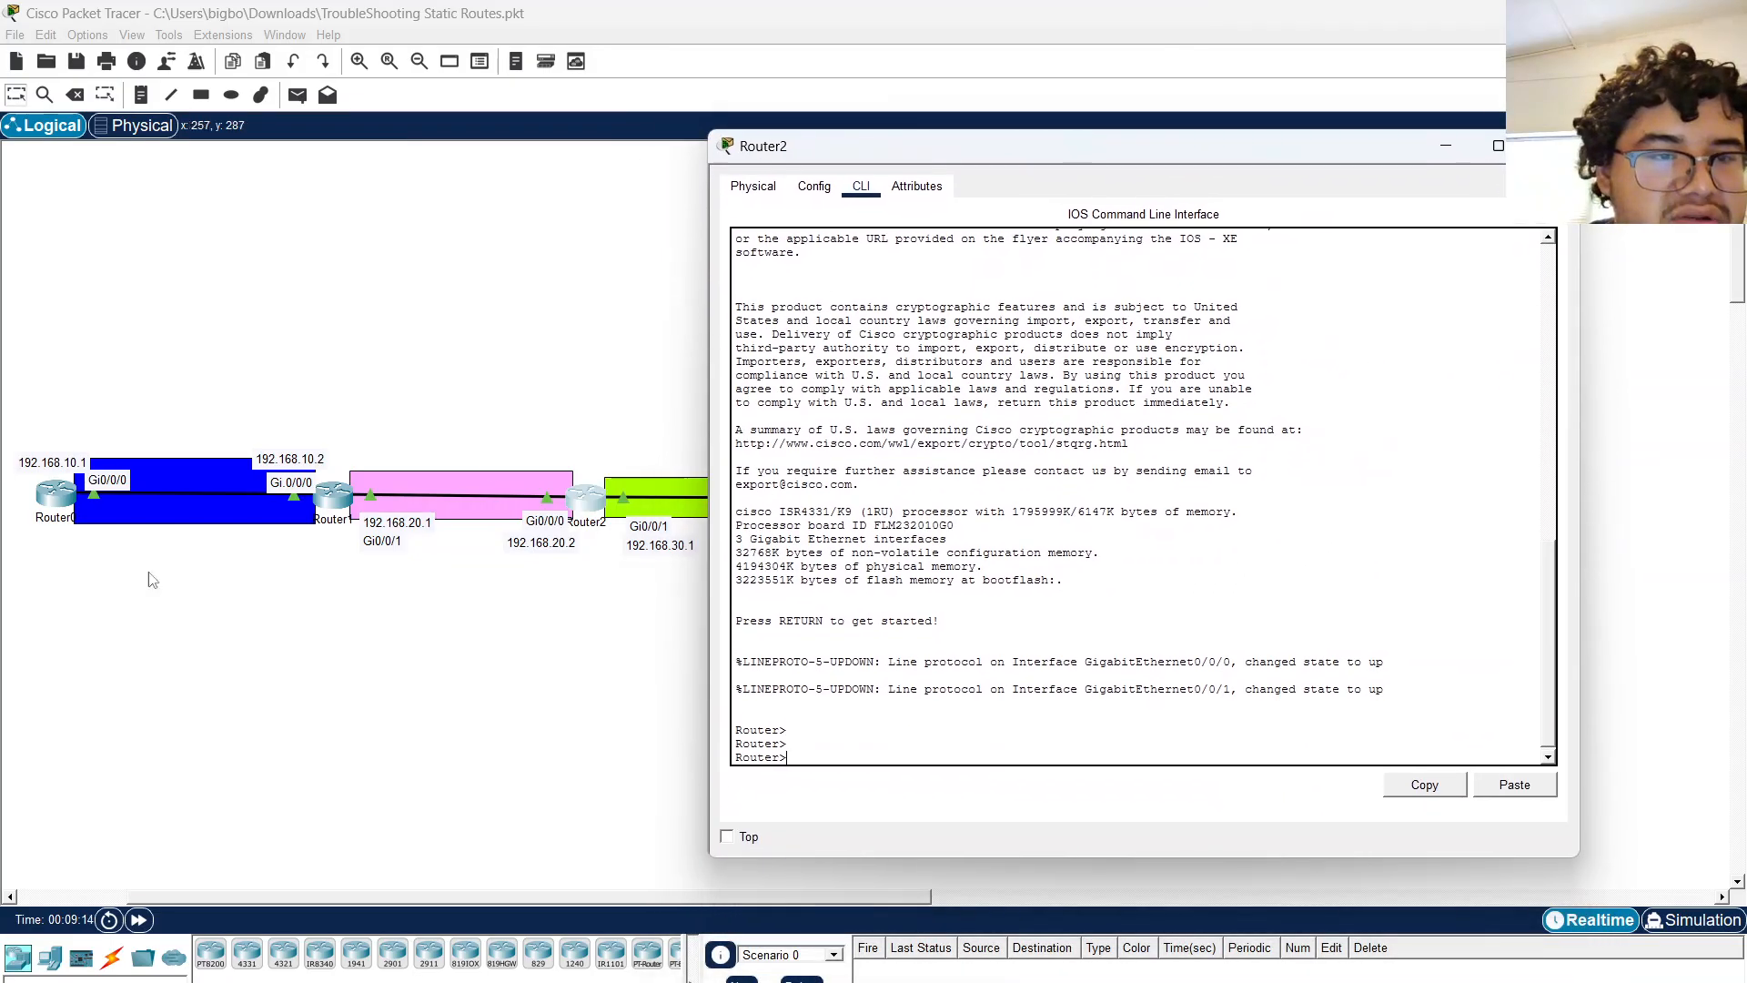
key(Return)
key(Return)
key(Return)
text(e)
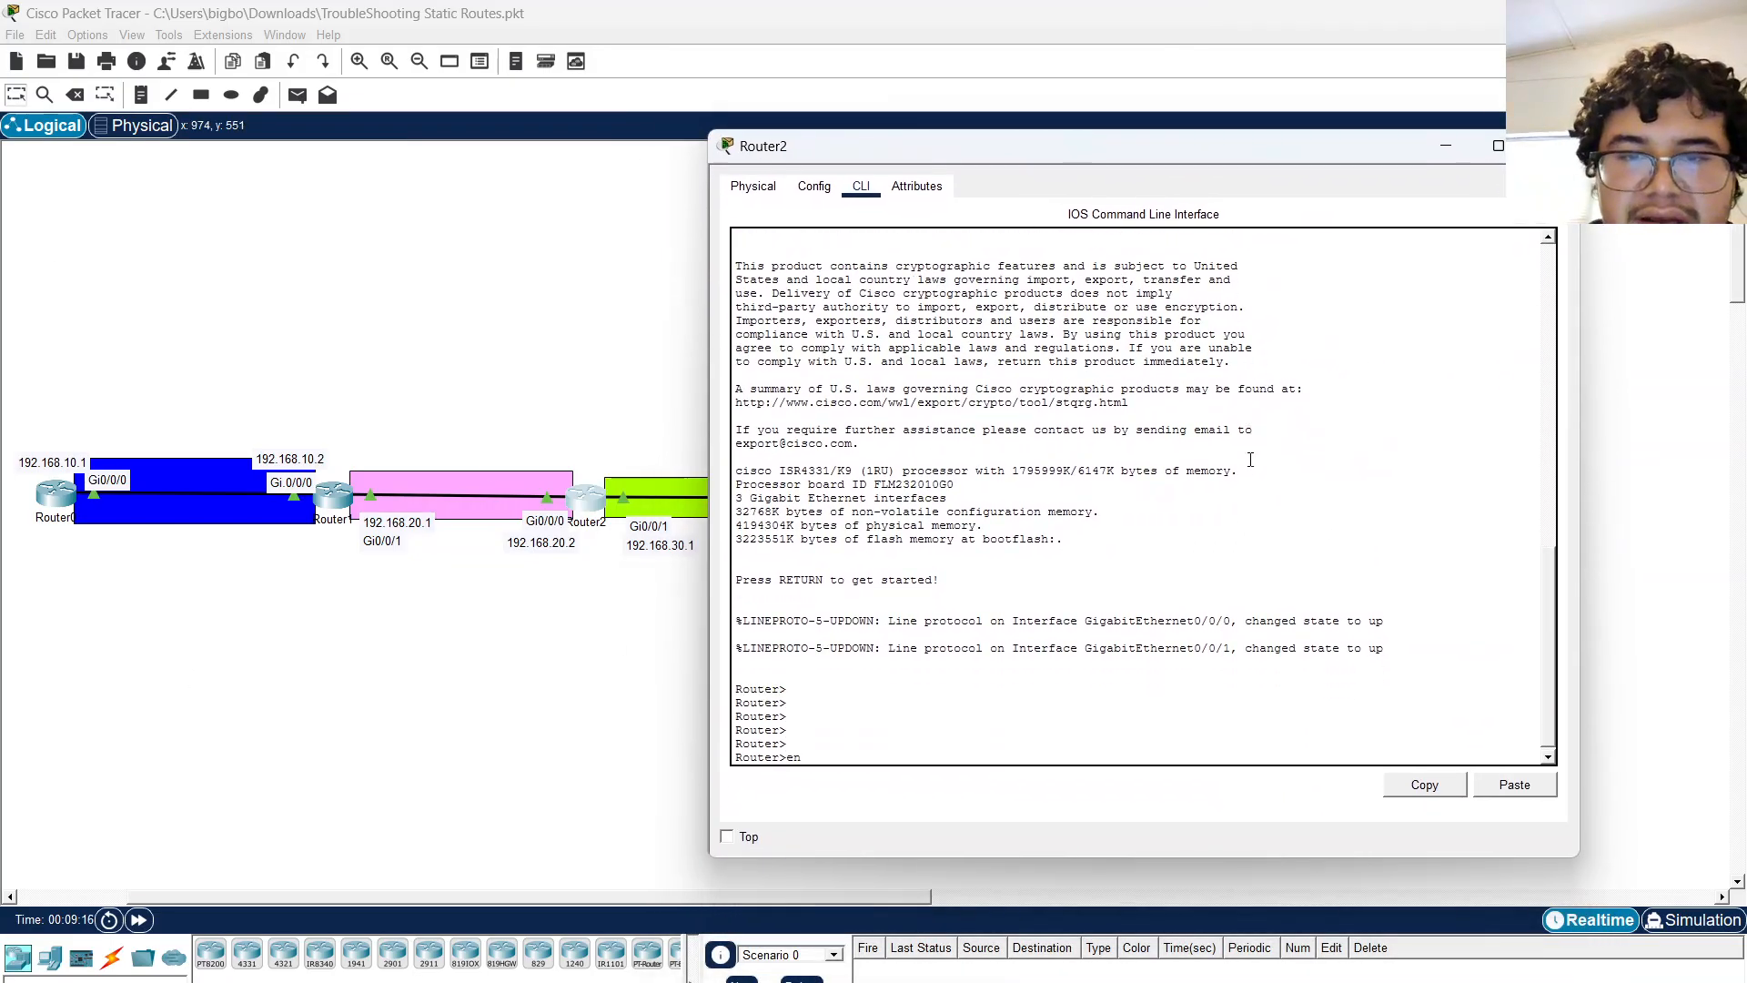
text(nf)
key(Return)
Enter global configuration mode on Router2 and set its hostname to ROUTER2.
text(conf t)
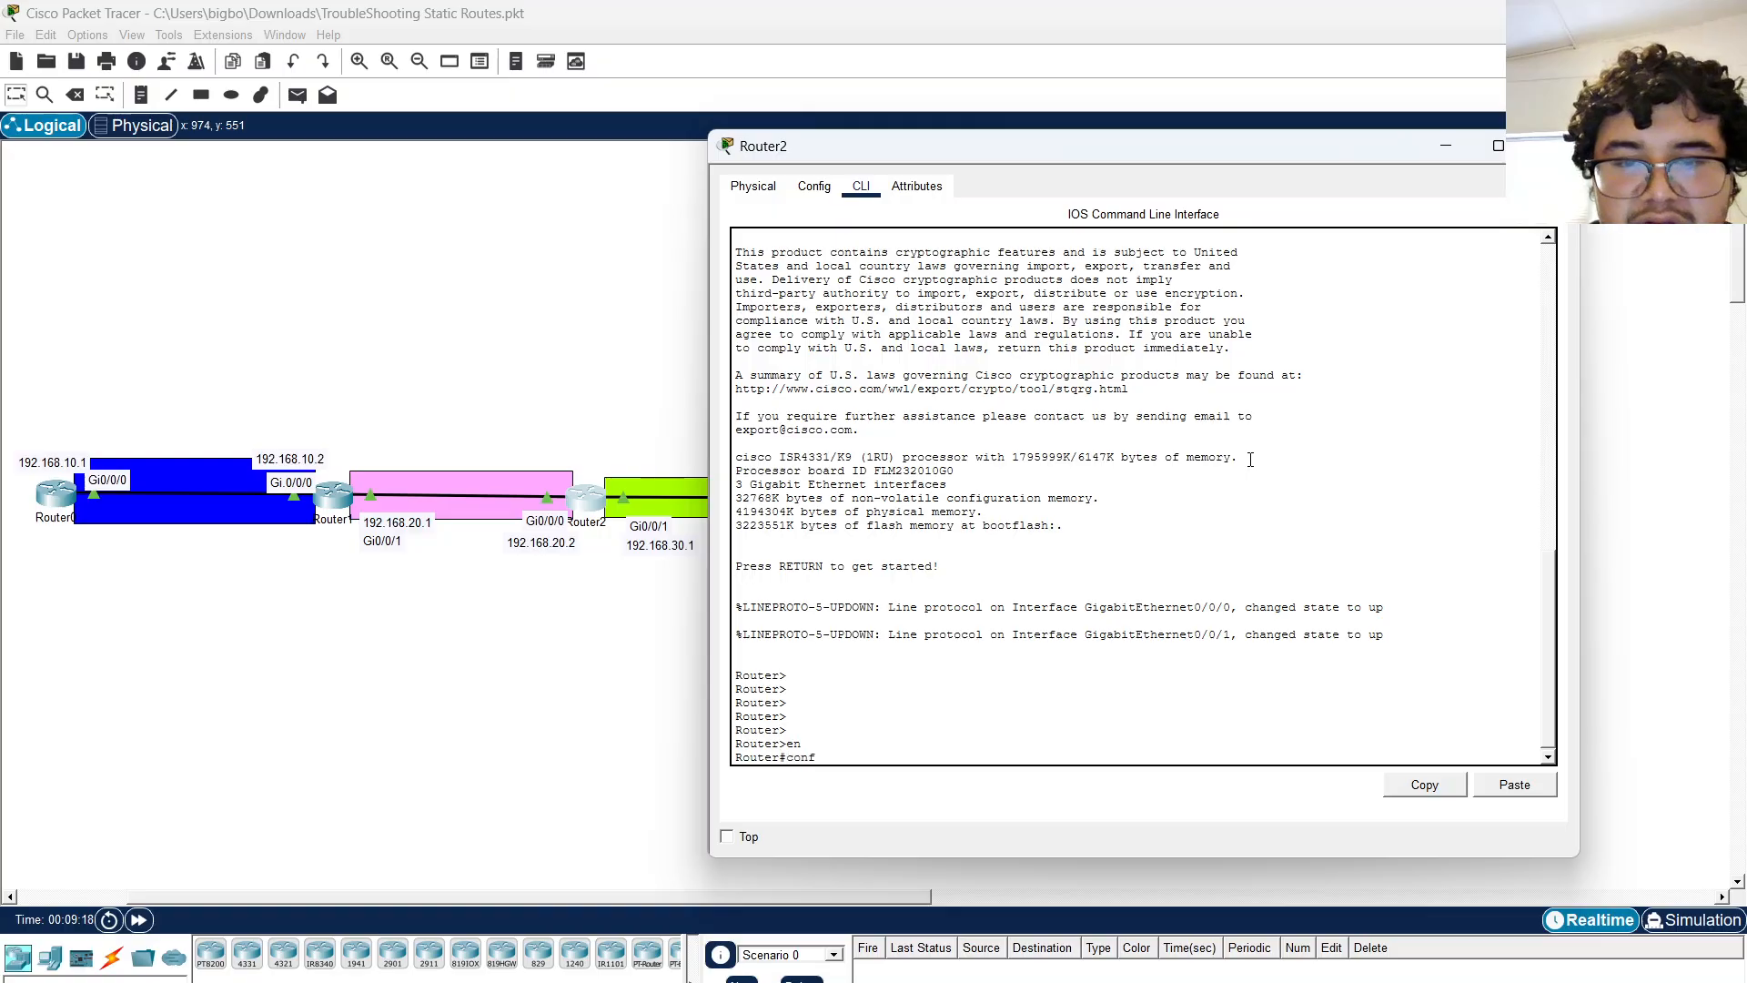
key(Return)
text(host)
key(Tab)
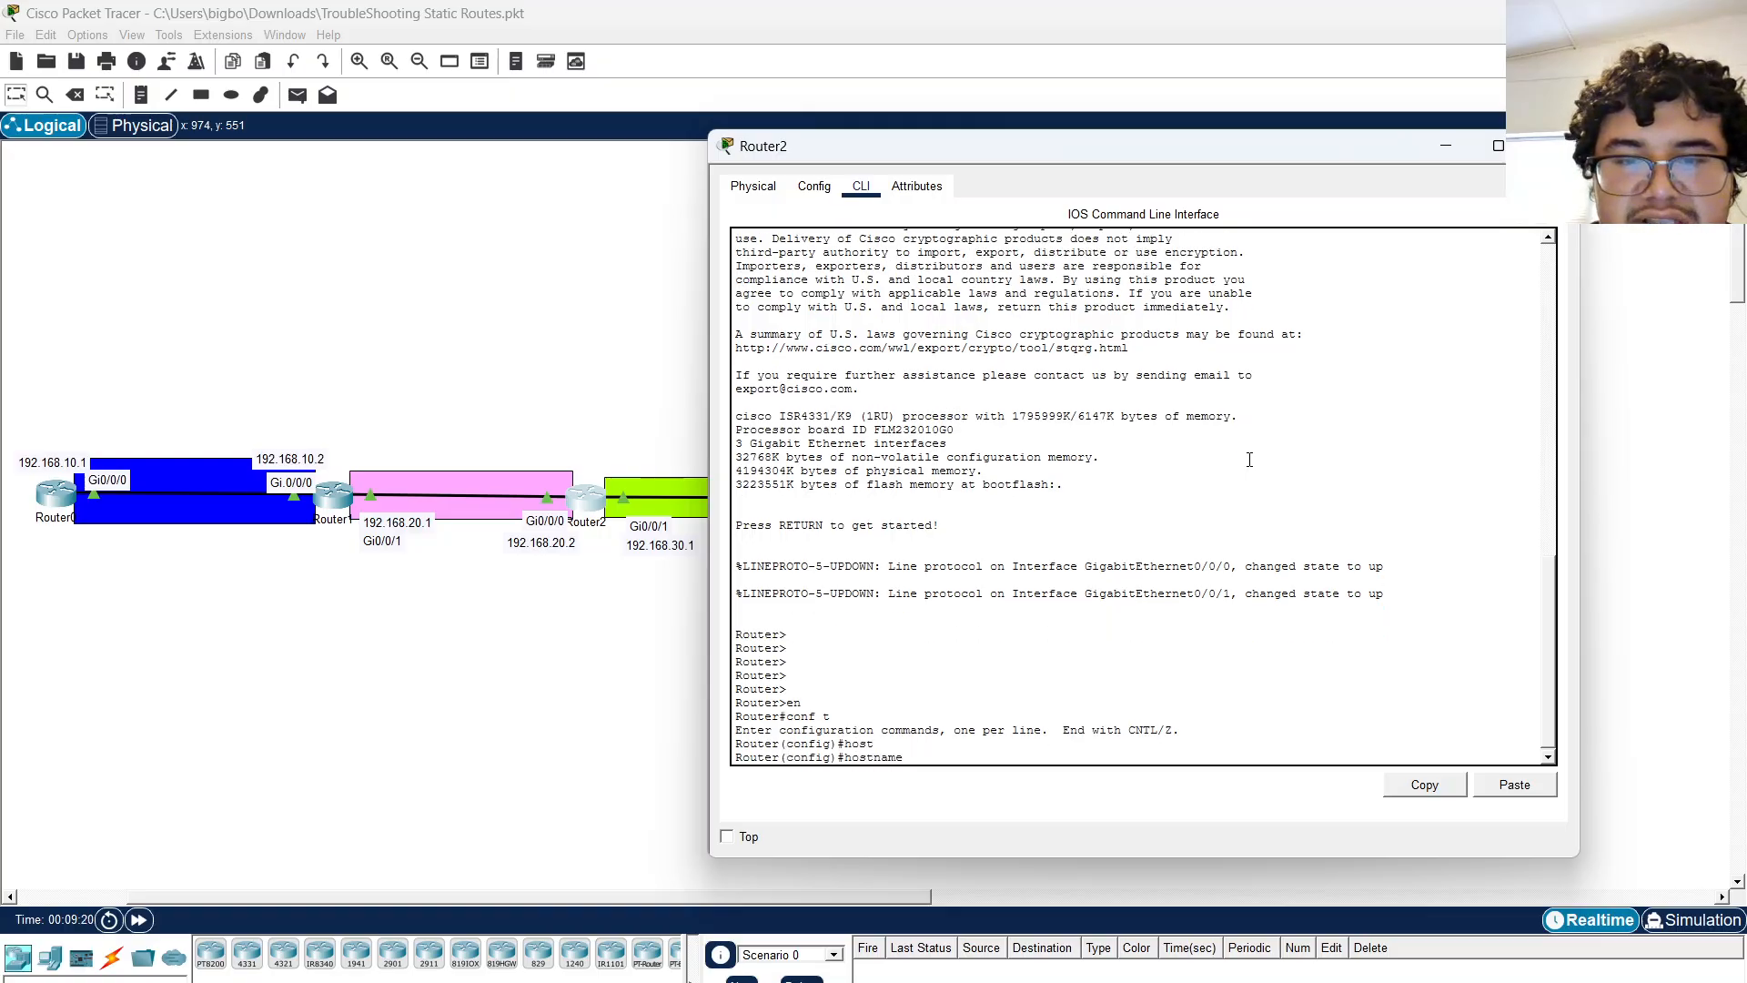
key(Caps_Lock)
text(R)
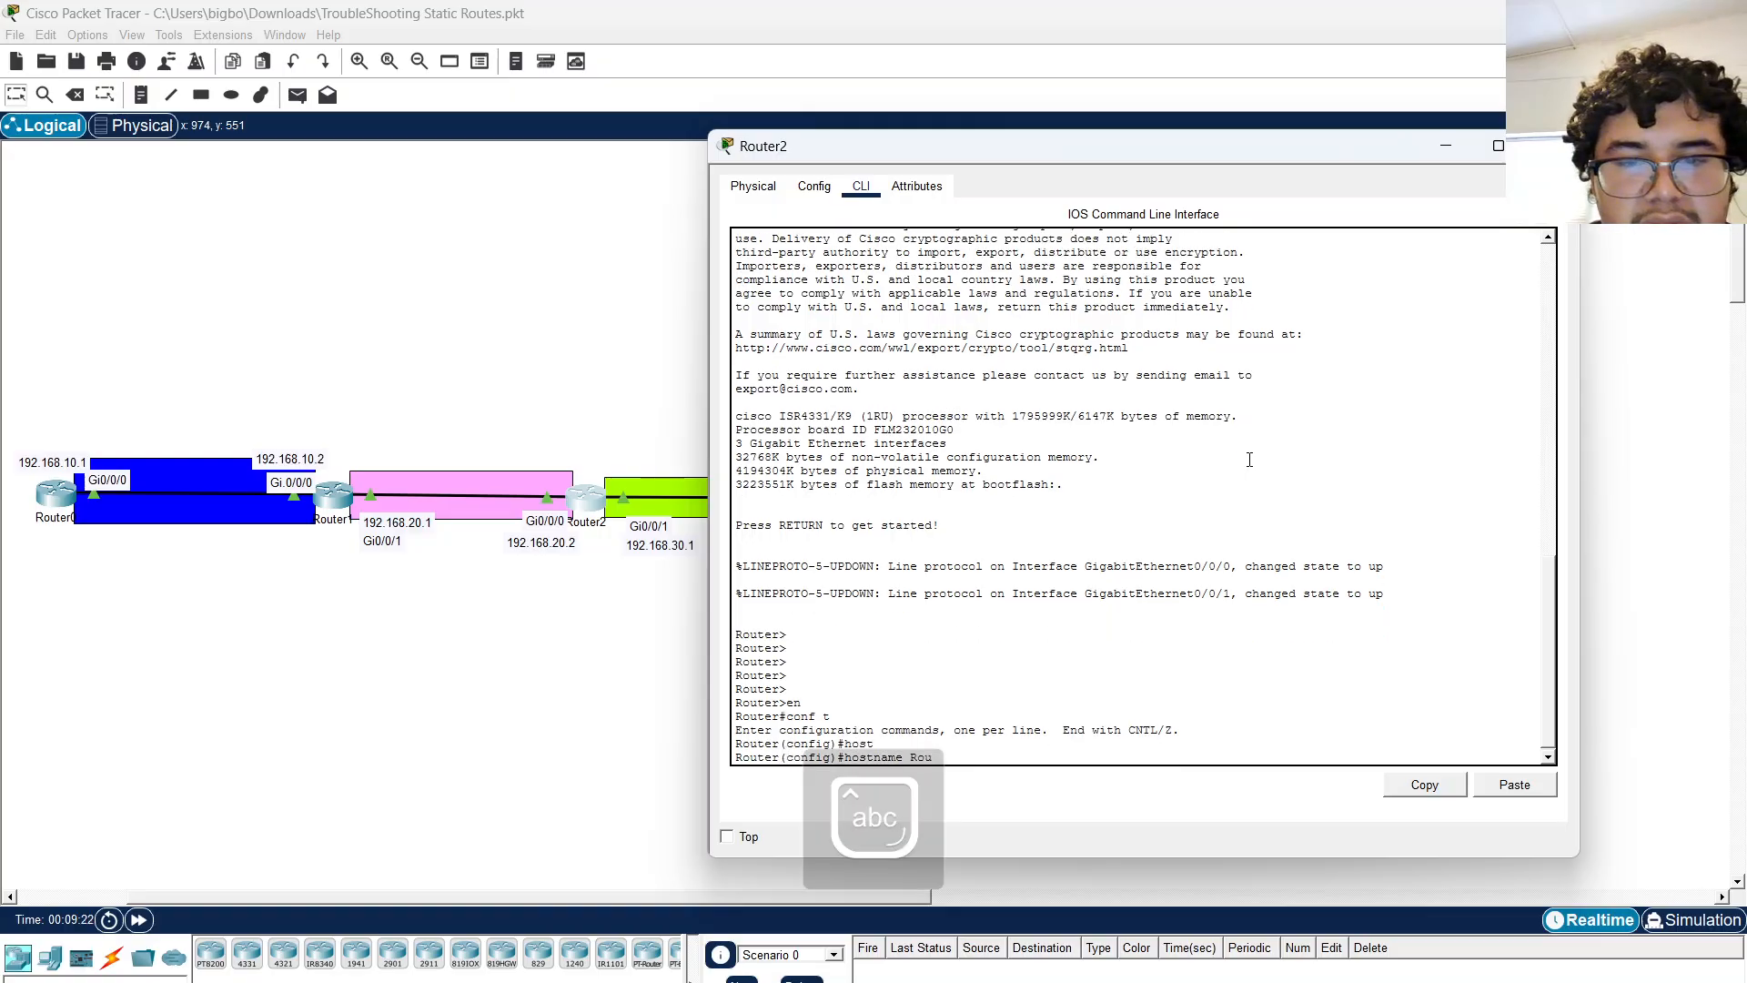
text(OUTER2)
key(Return)
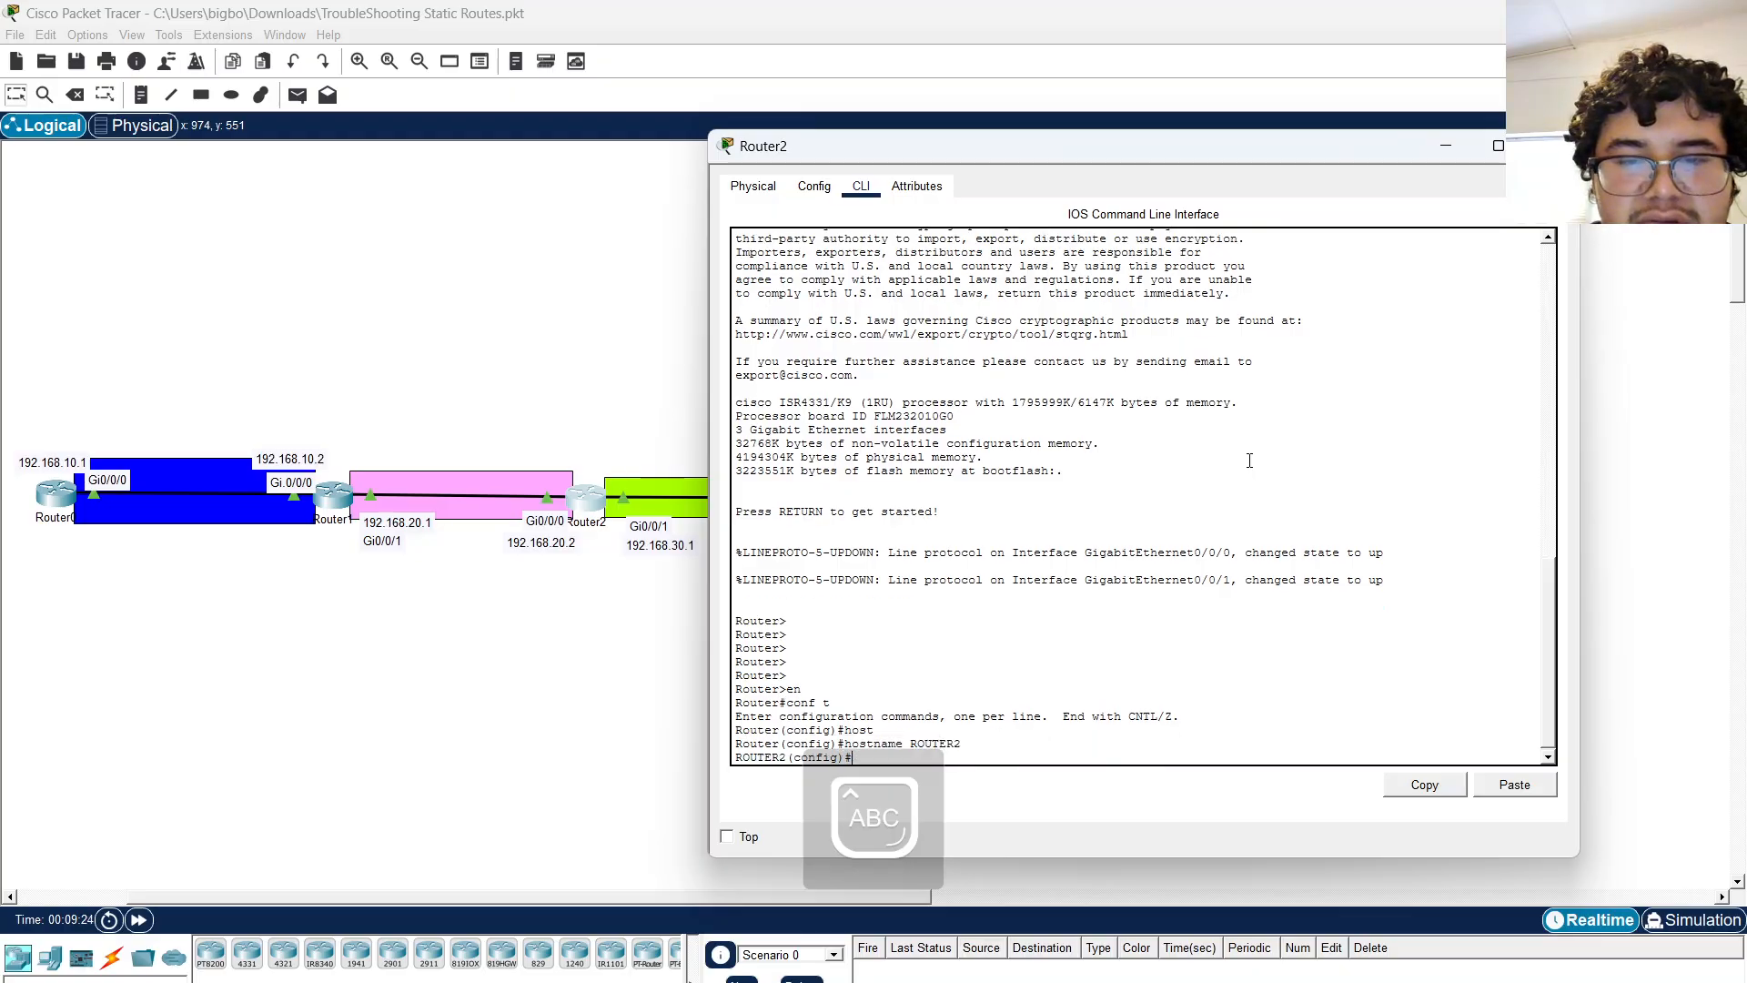
Leave configuration mode on Router2 and display its routing table with sh ip route.
key(Caps_Lock)
text(ex)
key(Return)
text(sh ip route)
key(Return)
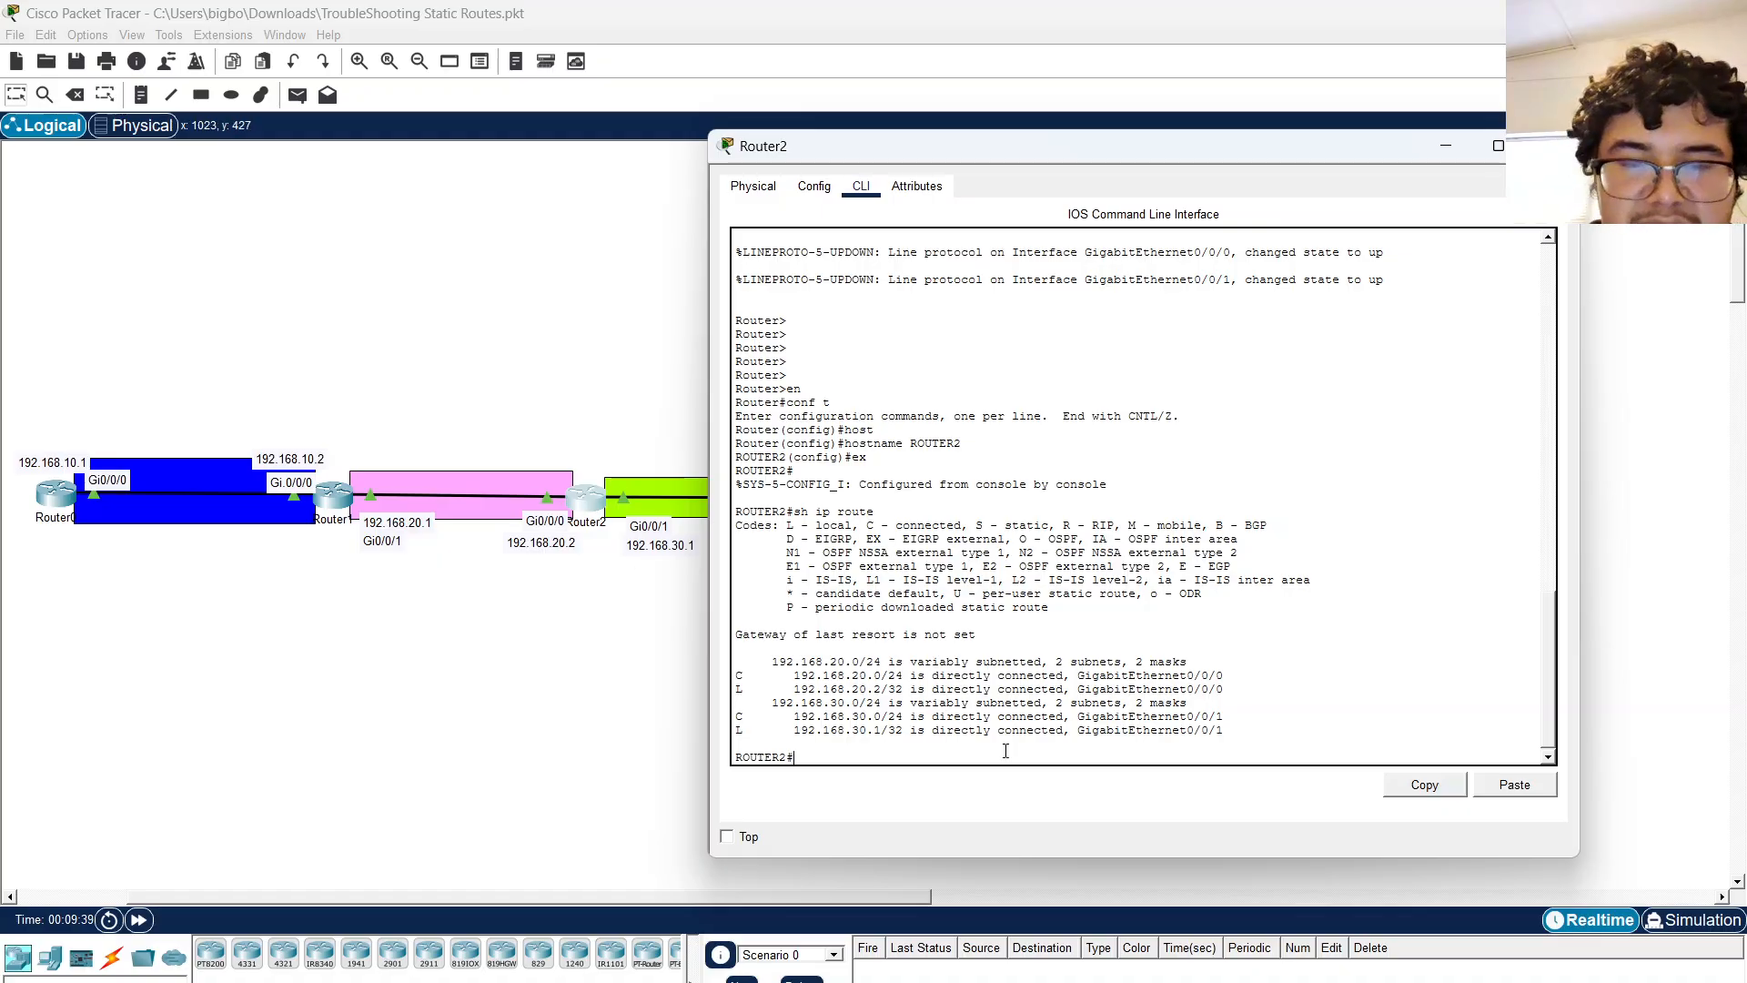
Enter global configuration on Router2 and add a static route to 192.168.10.0 255.255.255.0 via 192.168.20.1.
text(onf t)
key(Return)
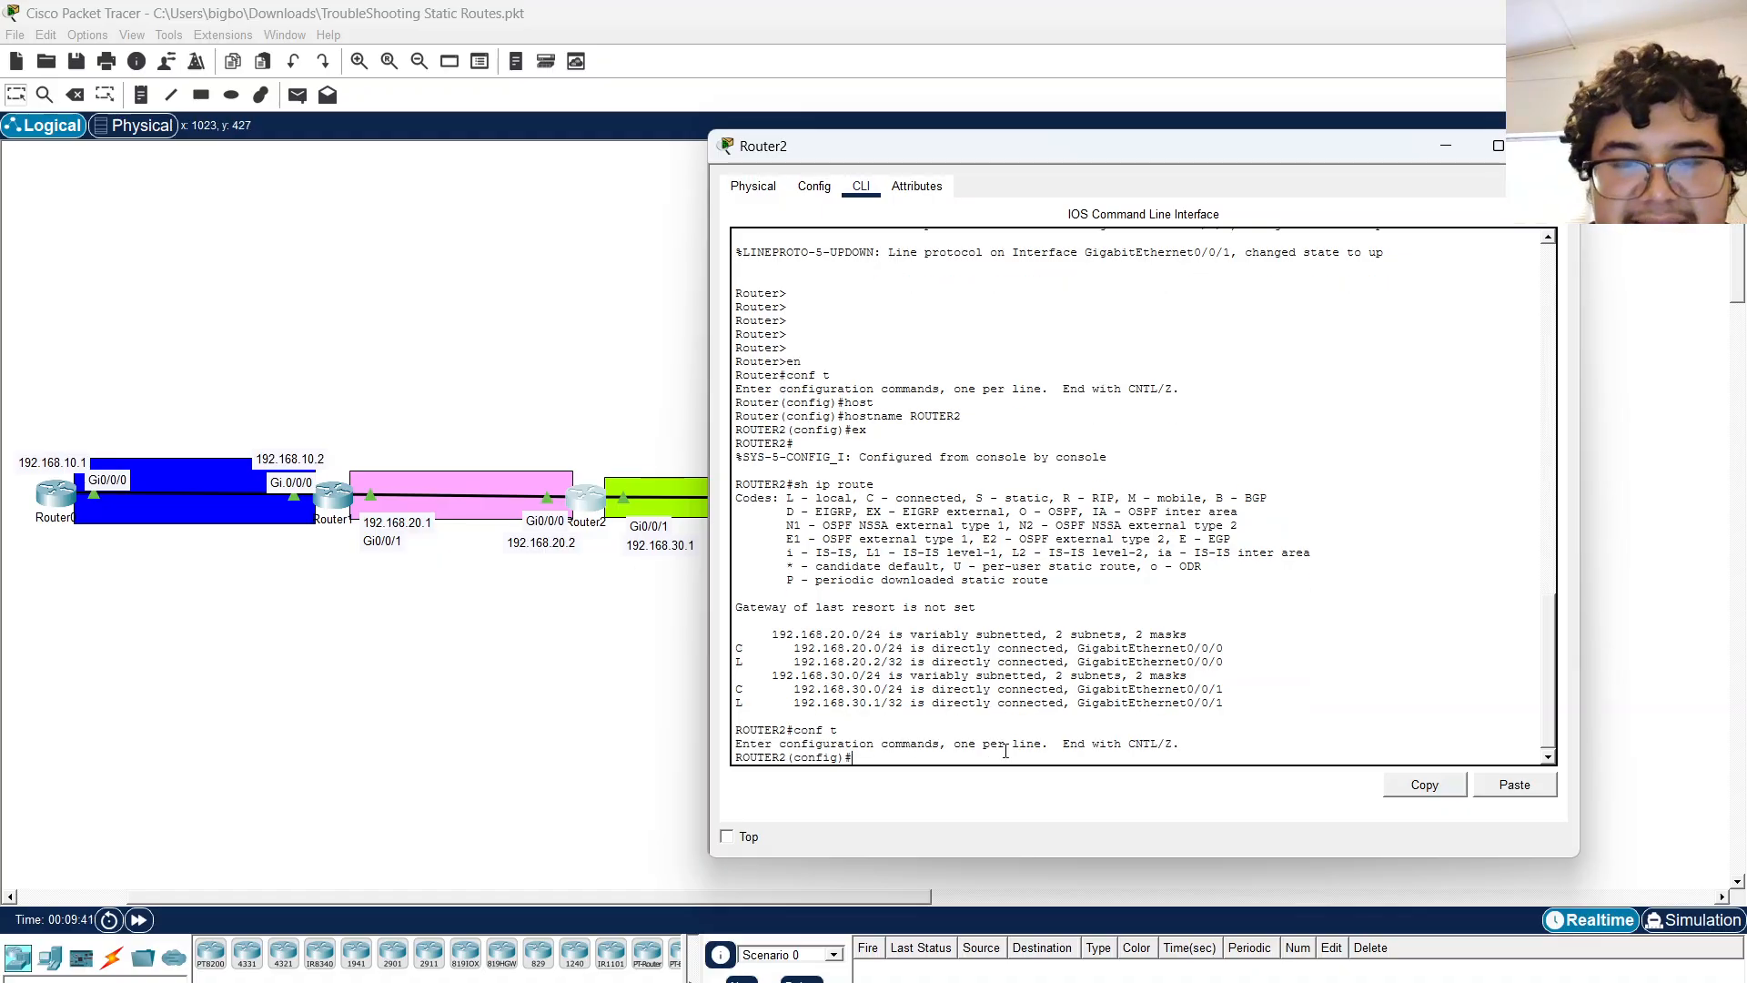
text(ip route 192.168.10.0)
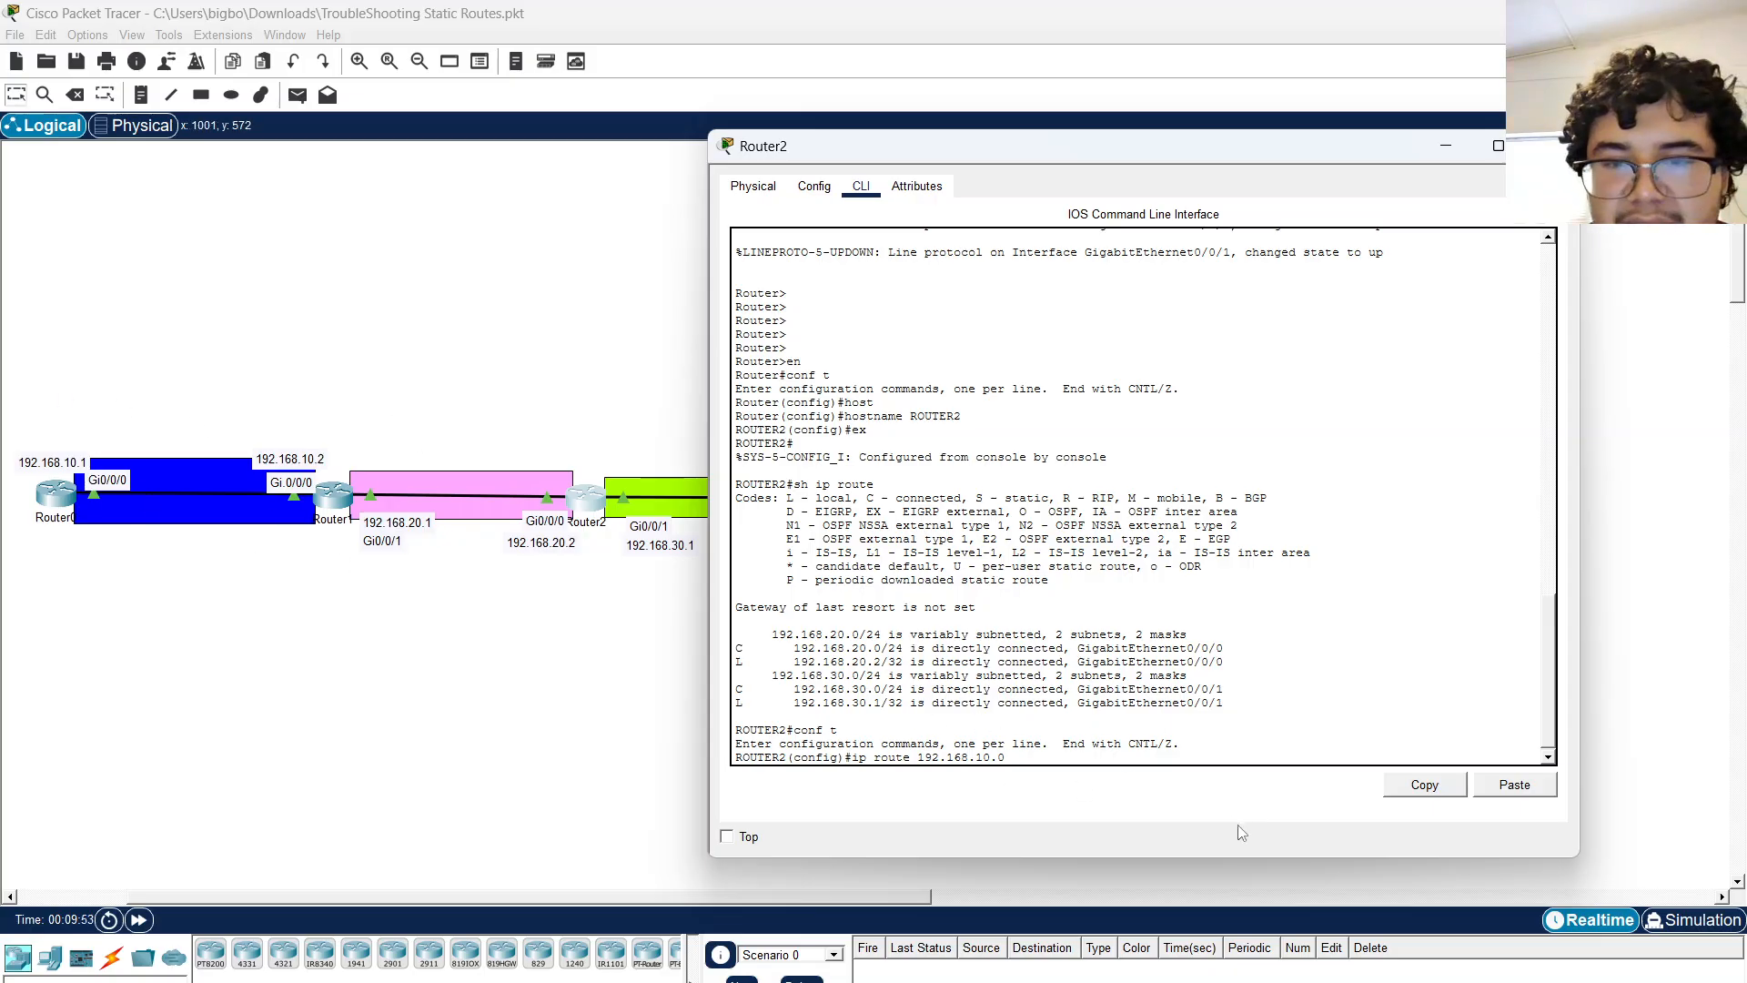
text(255.255.255.0)
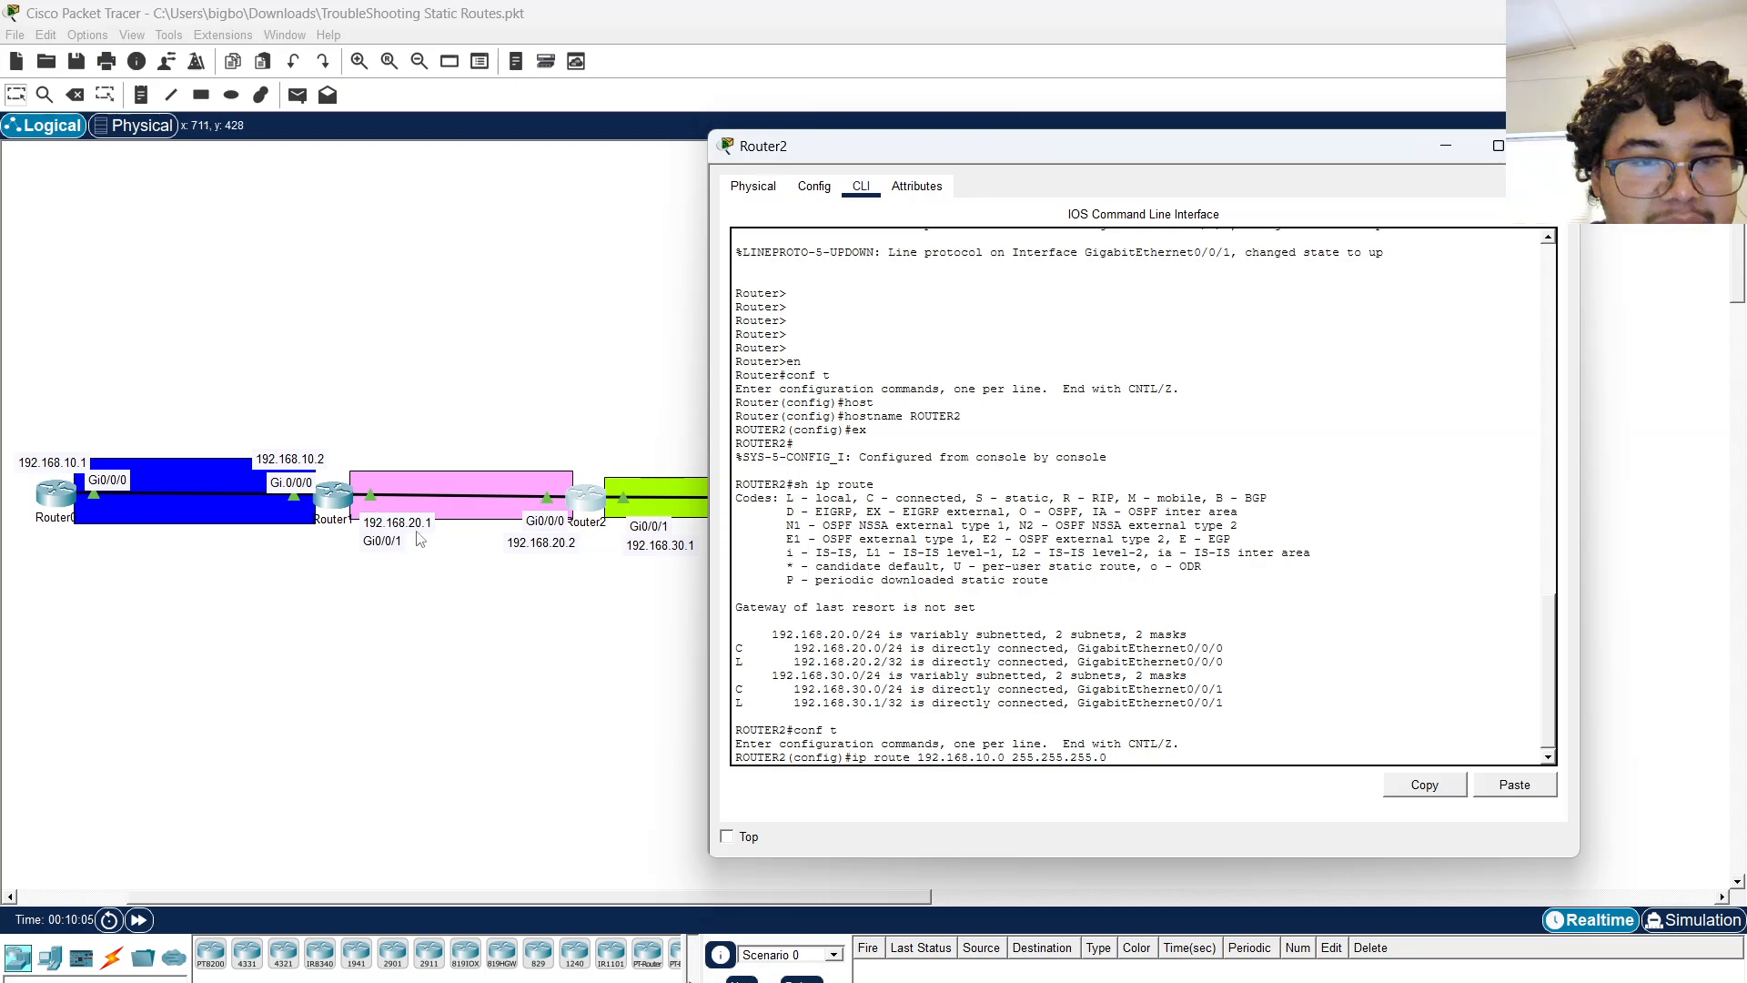
text(192.168)
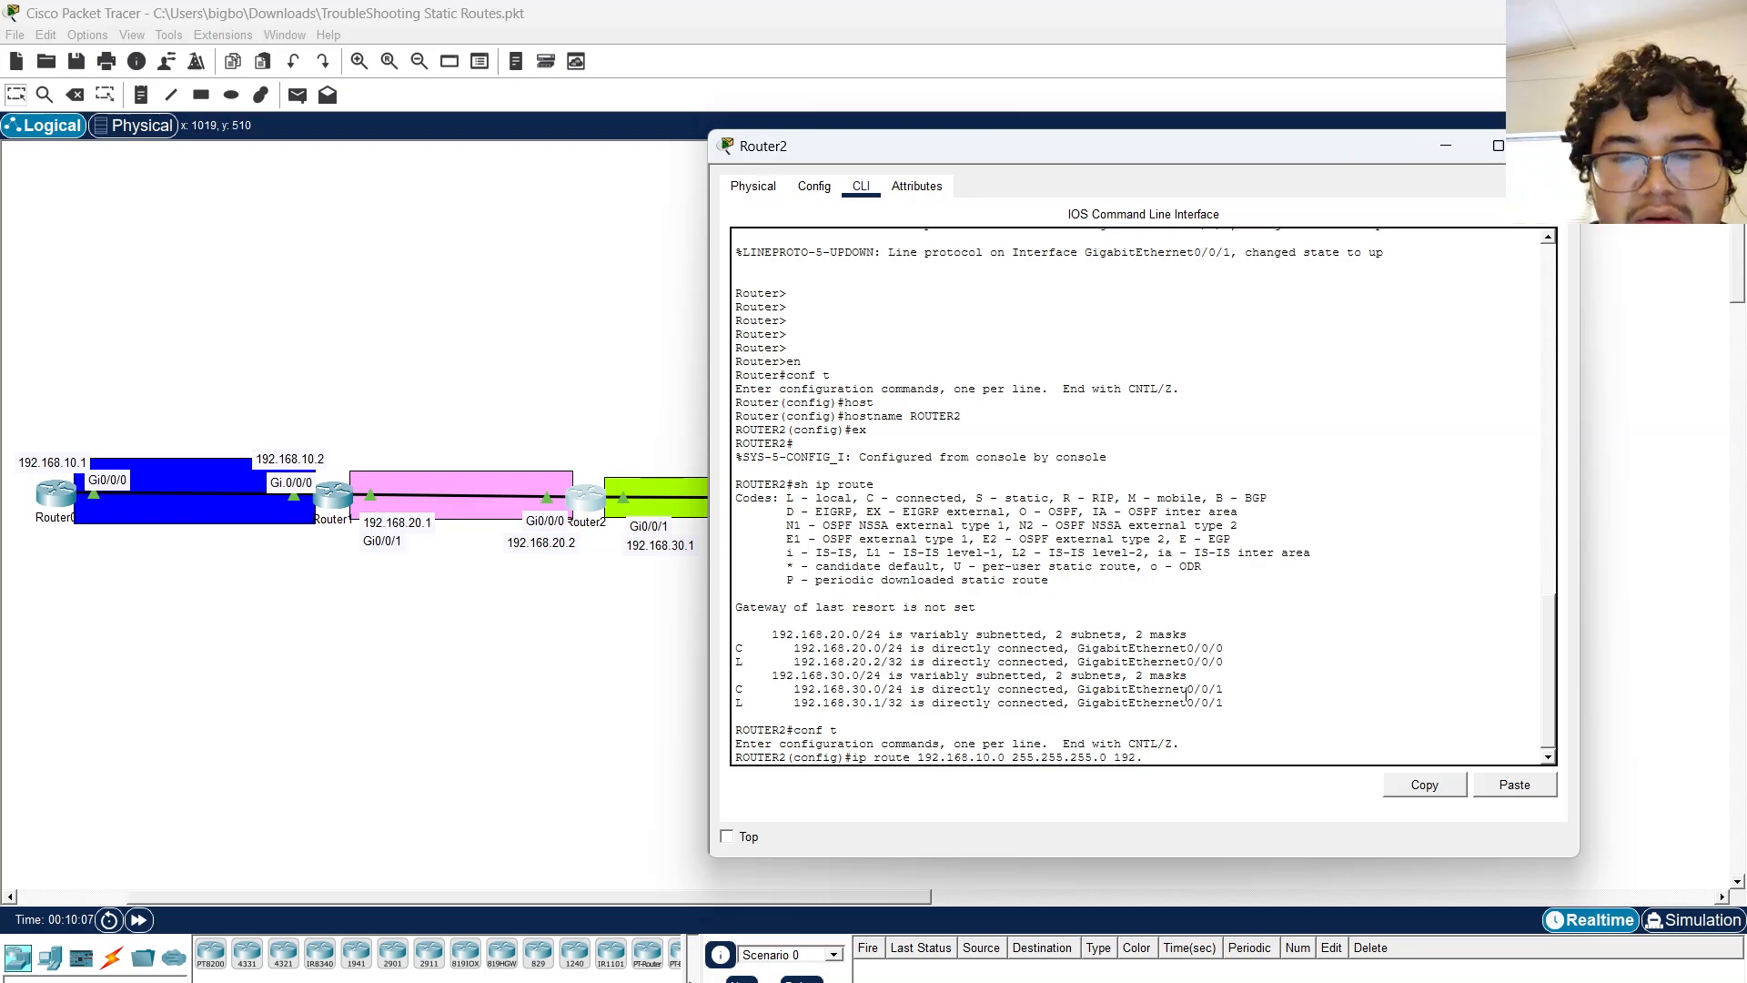
text(.20.1)
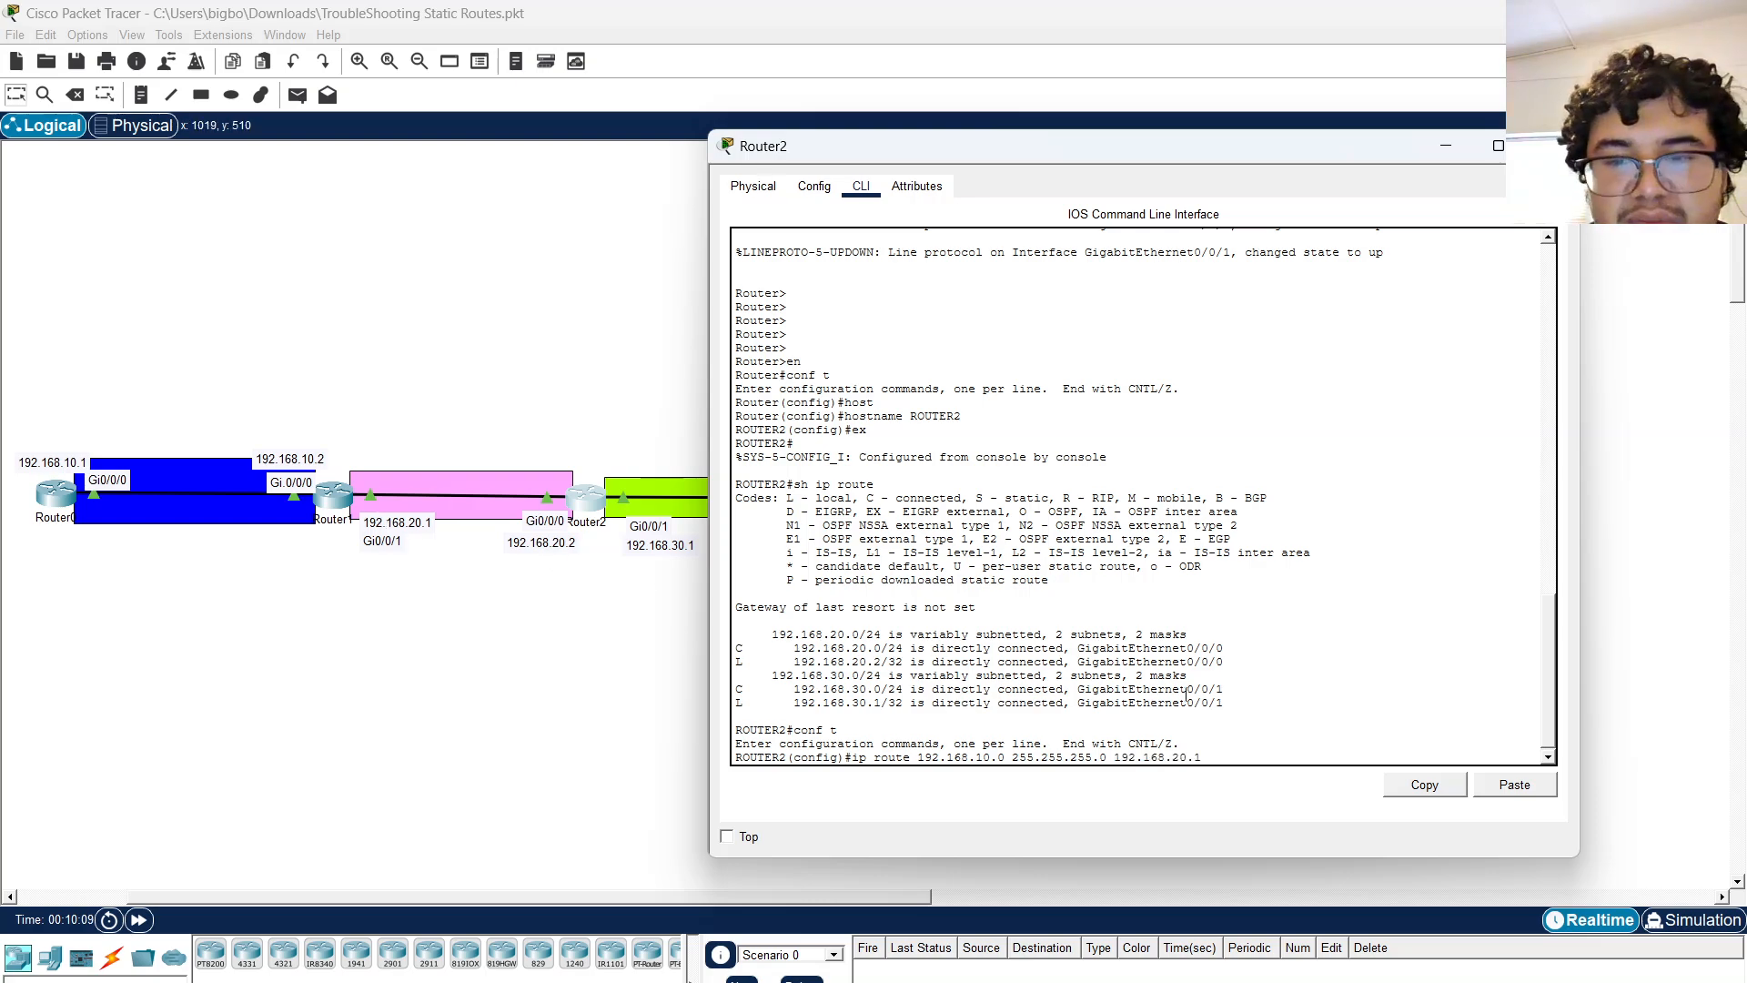
key(Return)
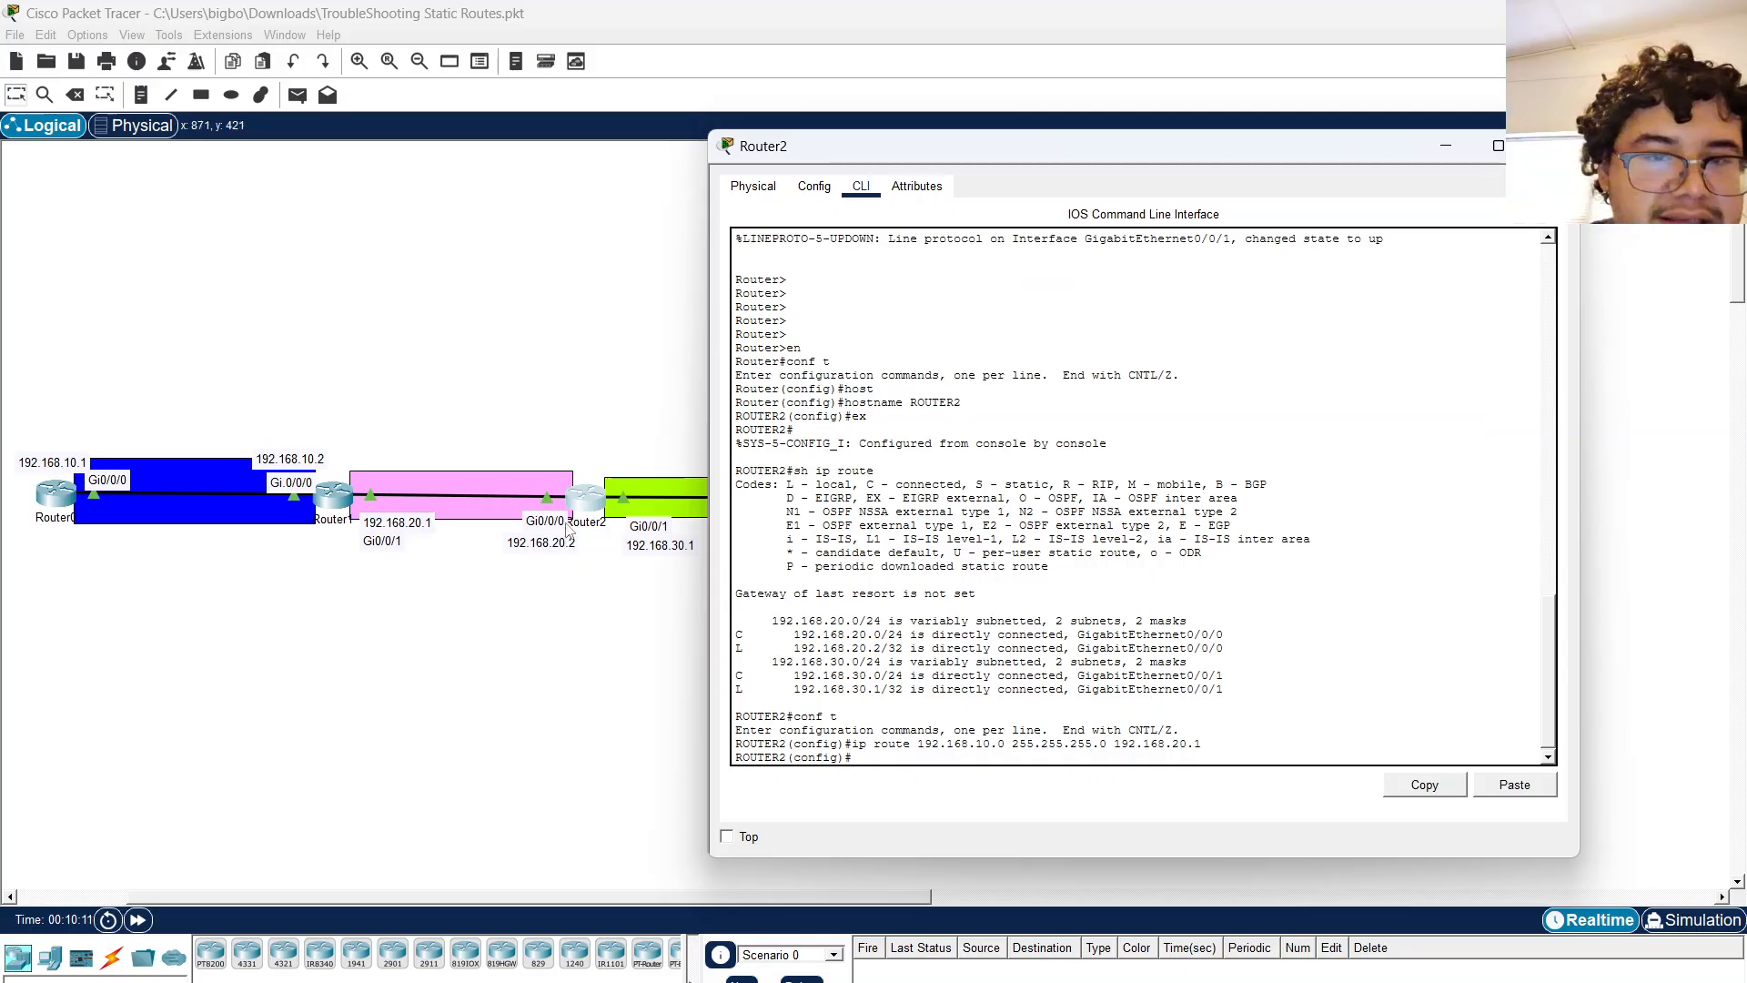
Switch to Router0's CLI and ping 192.168.20.2.
click(57, 500)
key(Up)
key(Return)
key(Up)
key(Up)
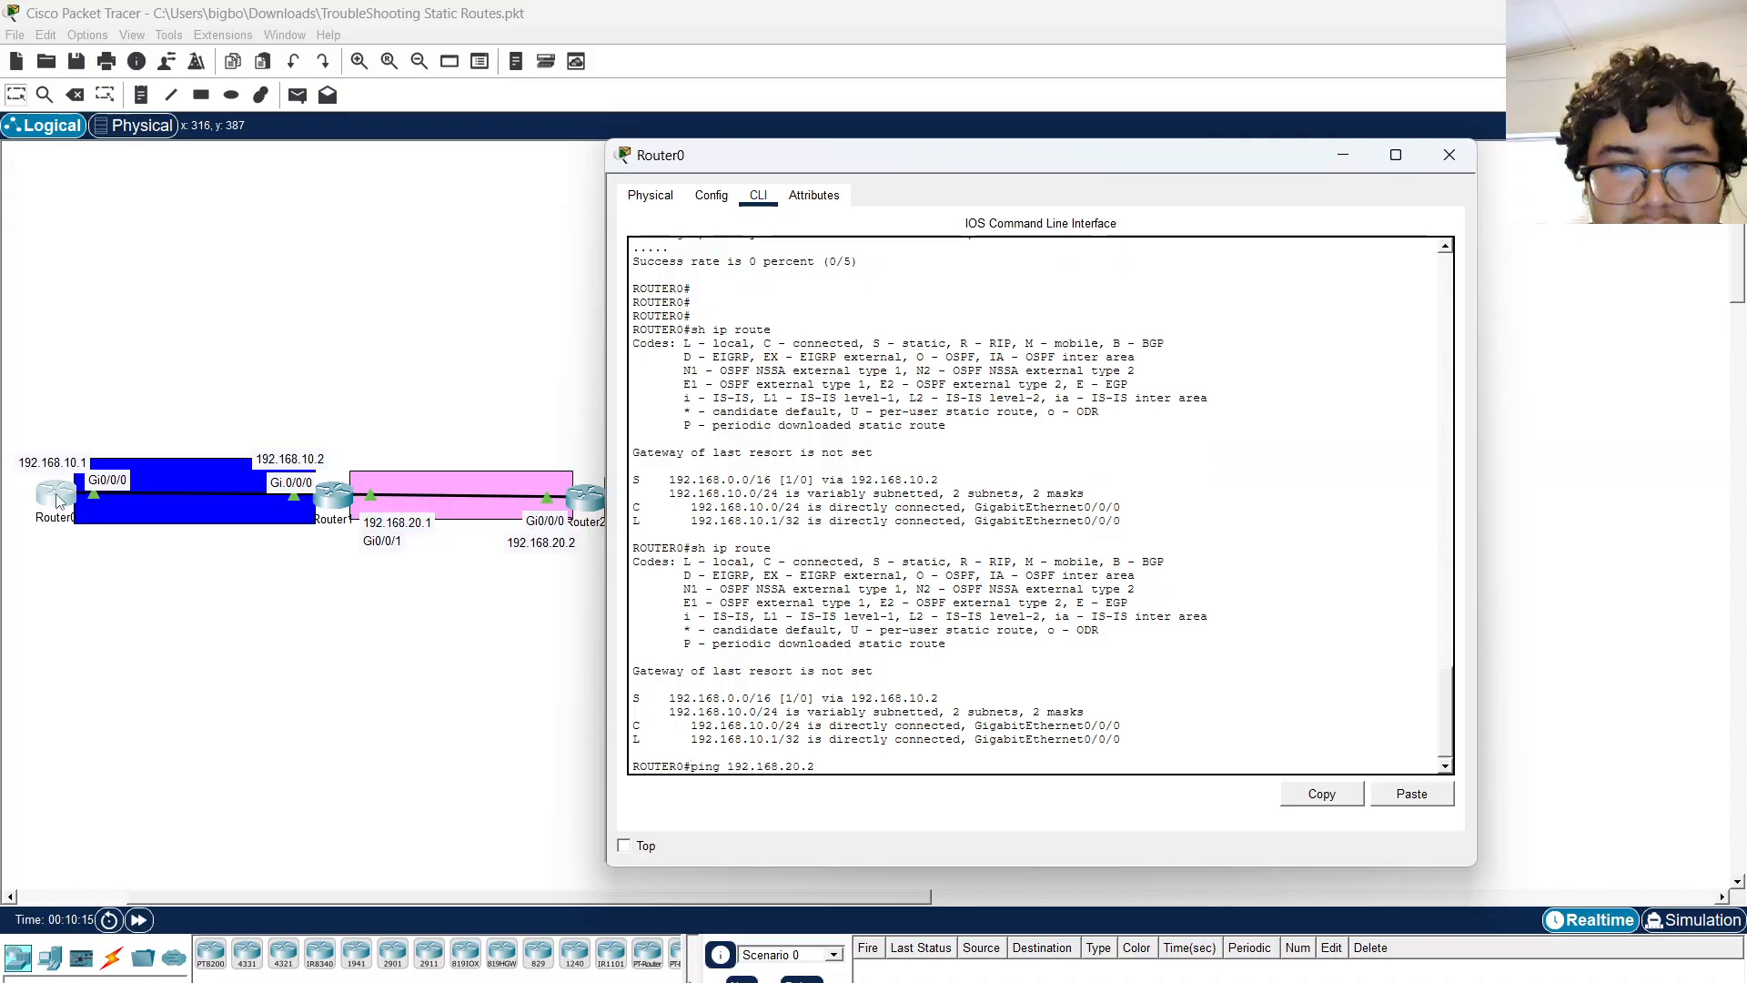
key(Return)
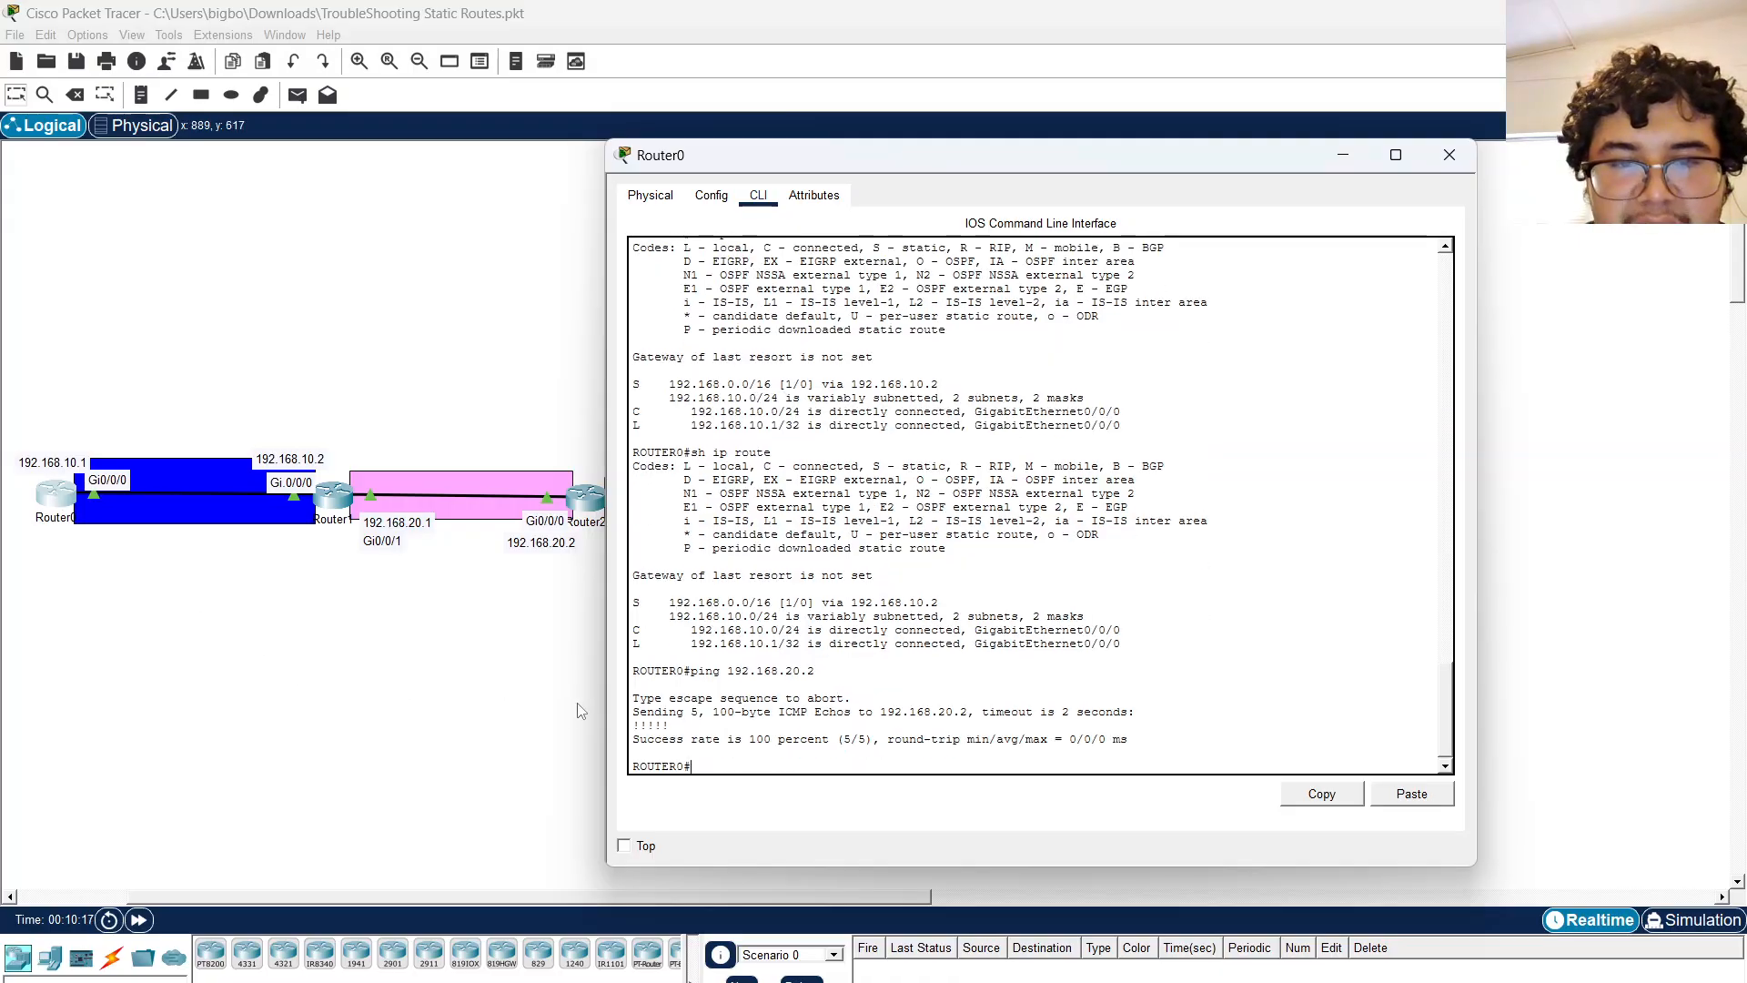
Open Router3's CLI and enter privileged EXEC mode with en.
click(392, 699)
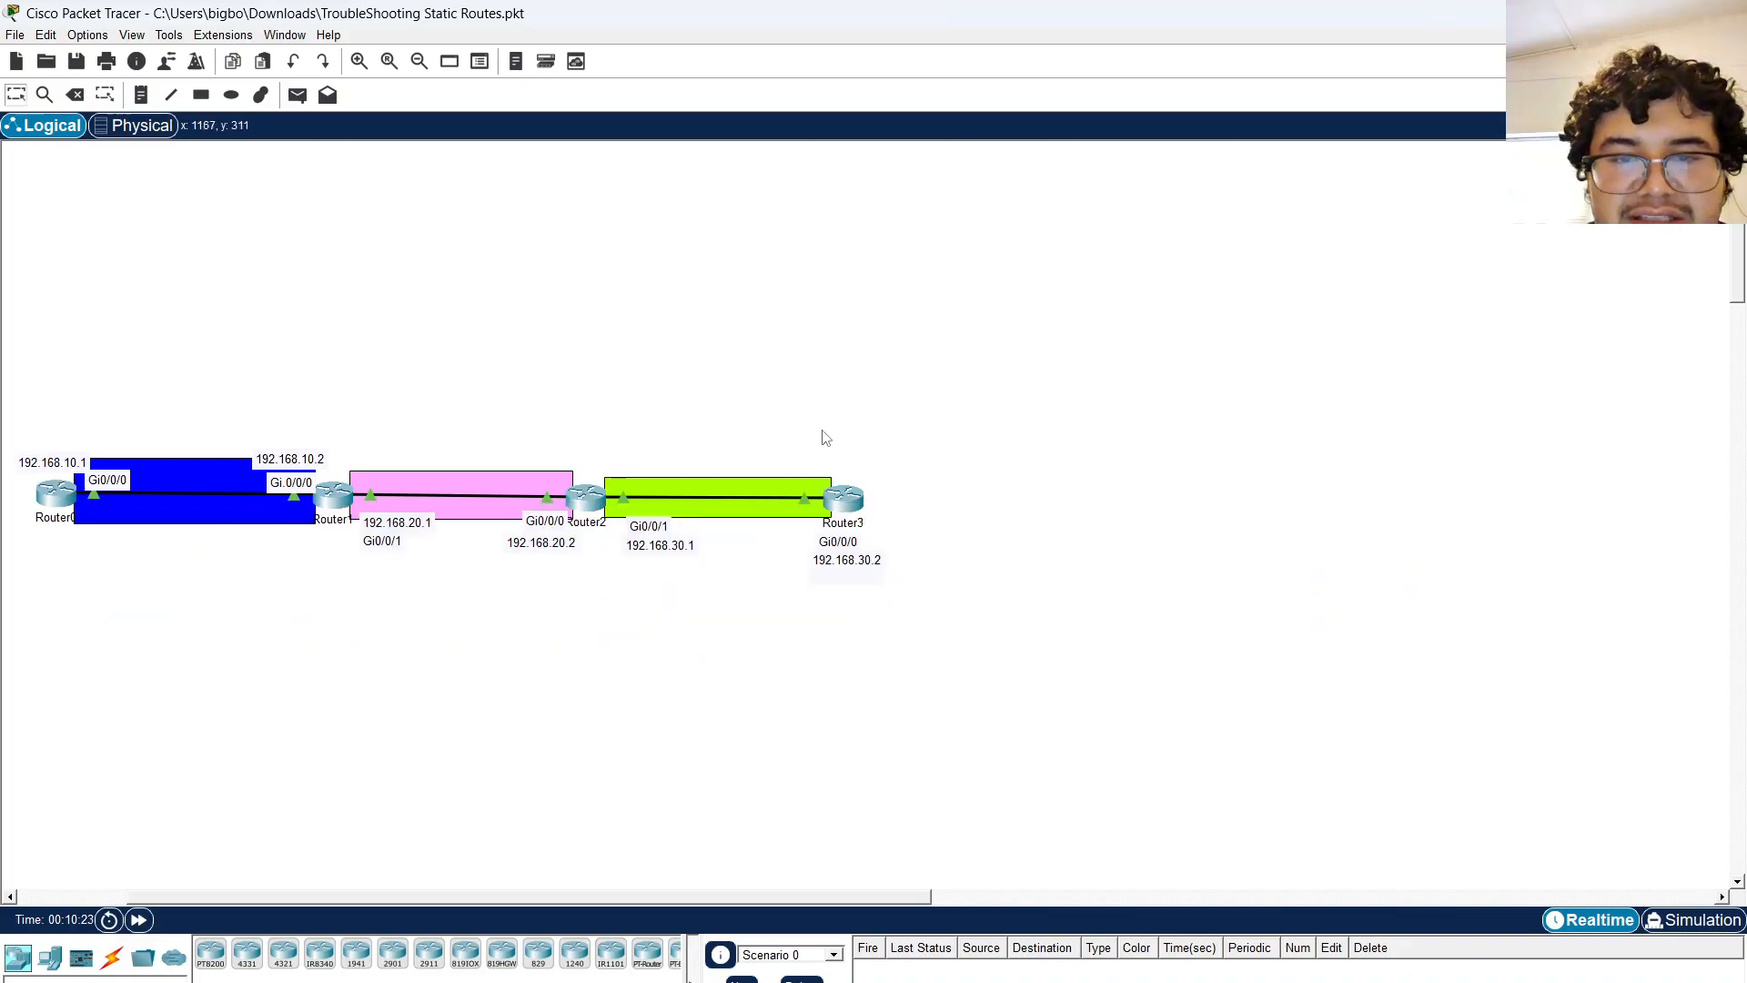
scroll(694, 650, right, 6)
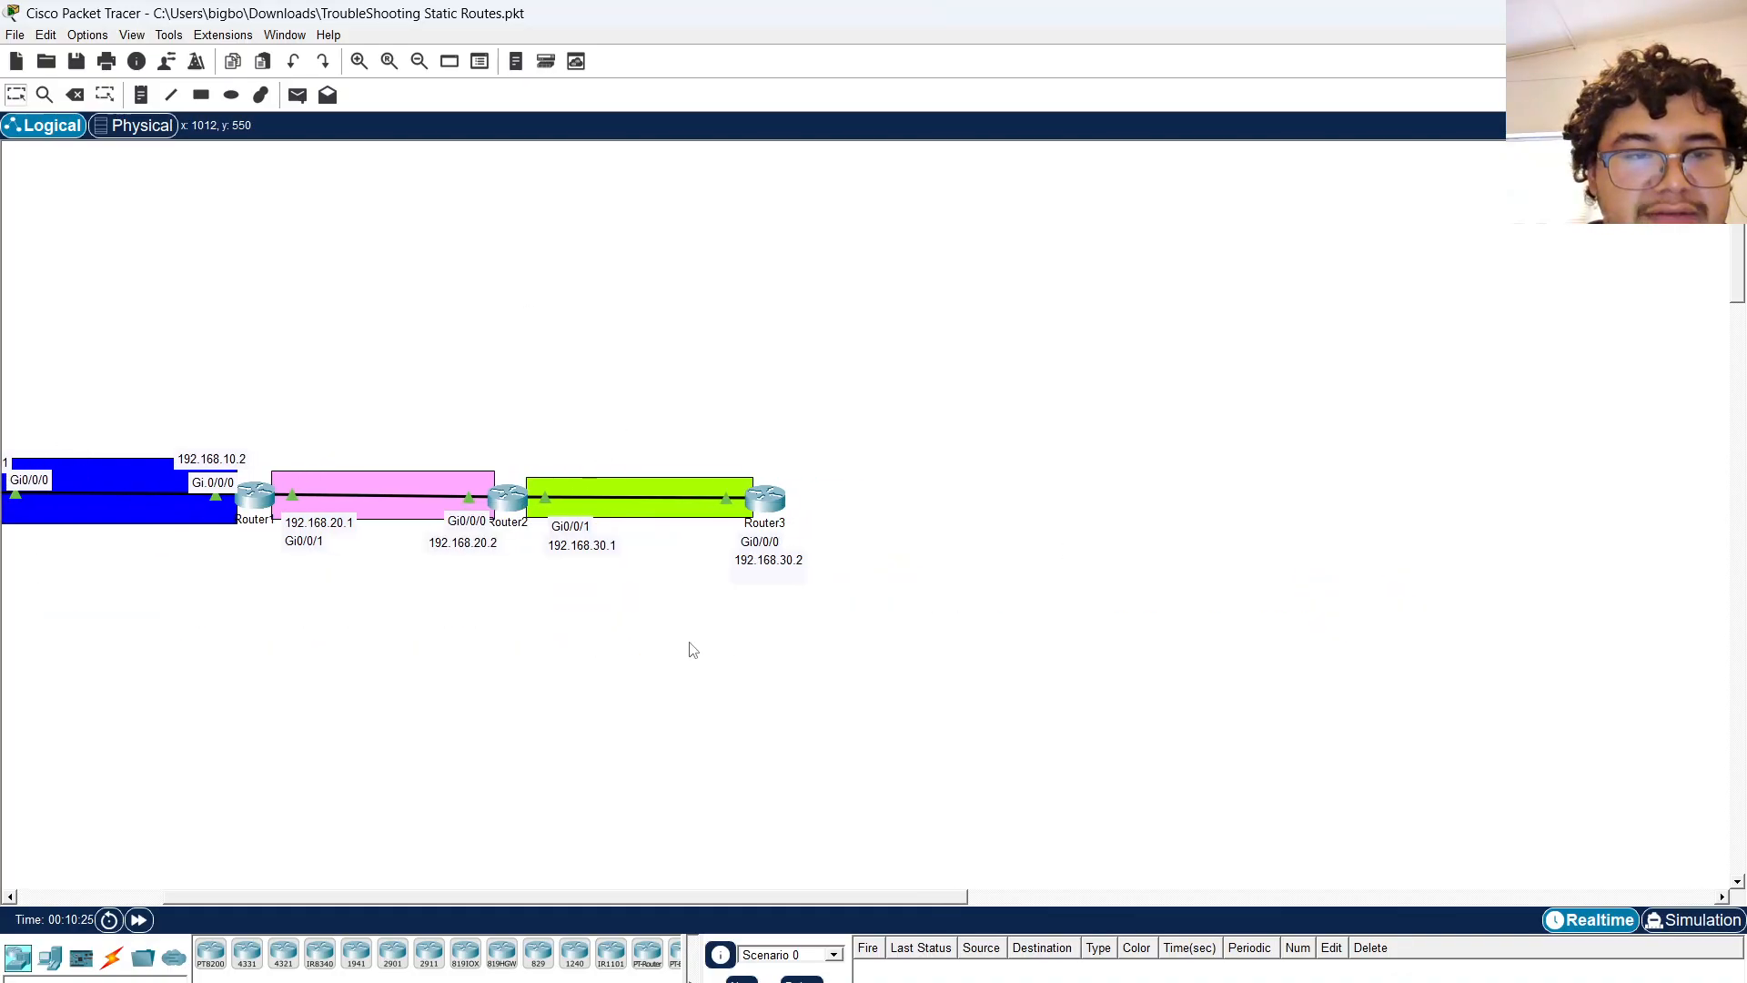
click(655, 509)
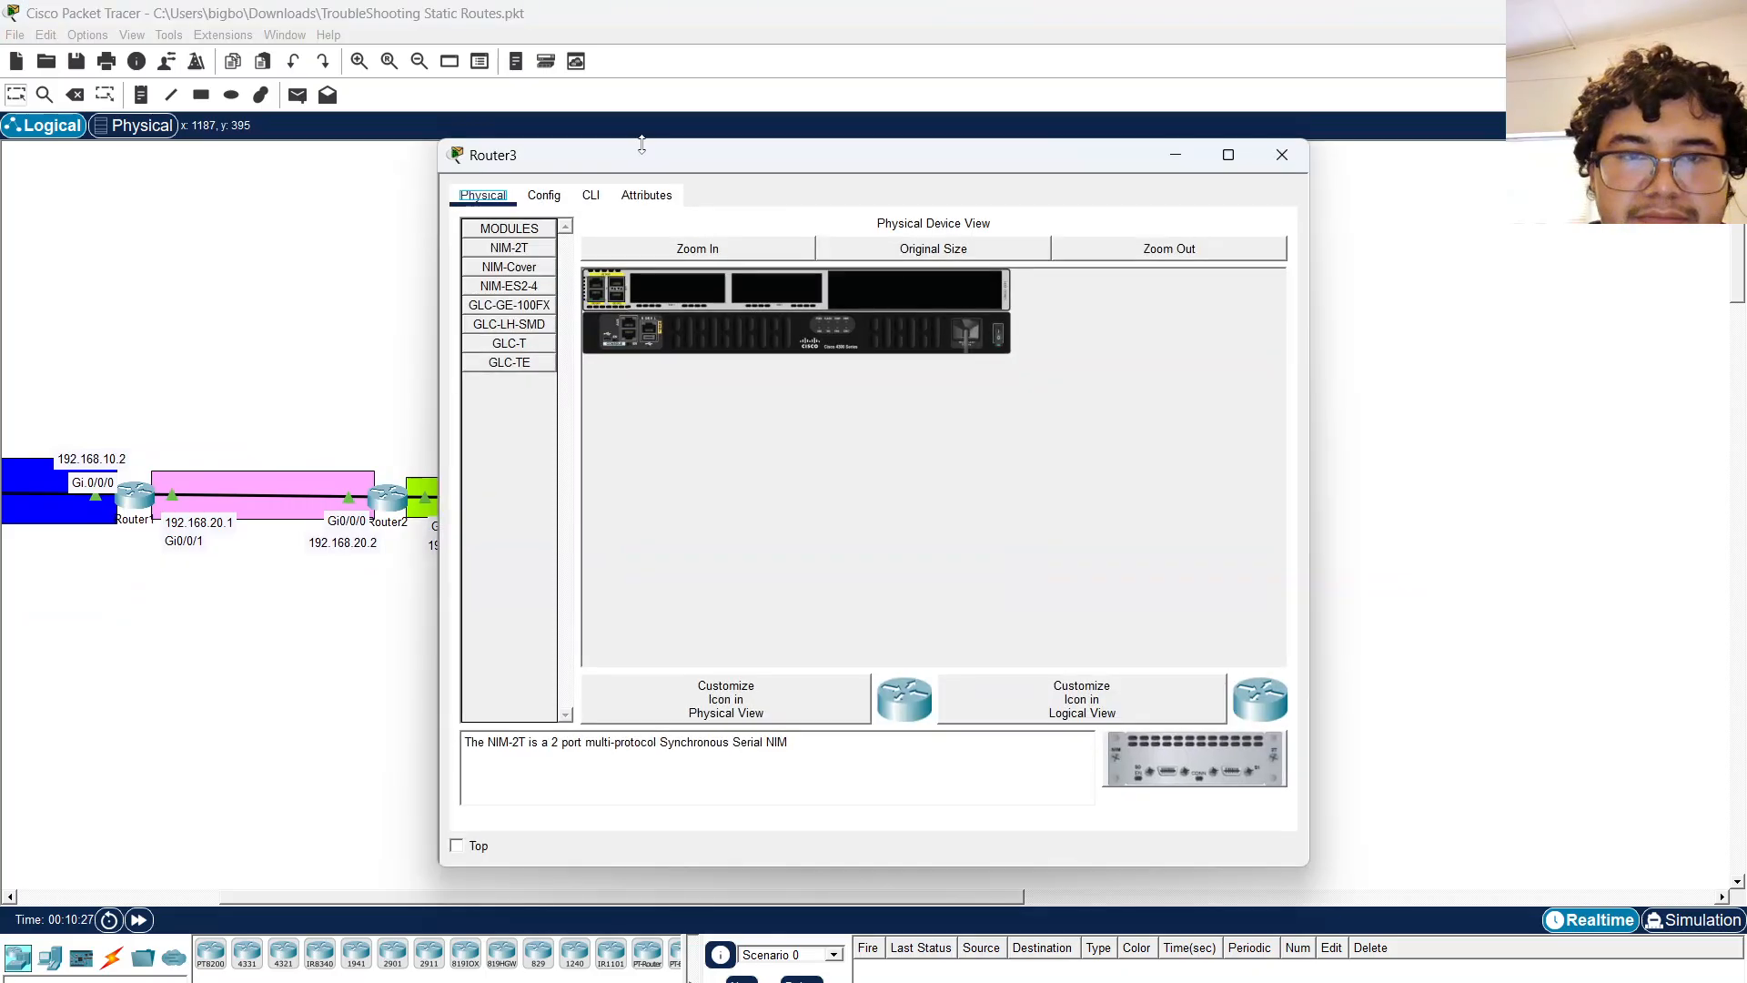
click(601, 197)
drag(635, 156, 909, 116)
key(Return)
key(Return)
text(en)
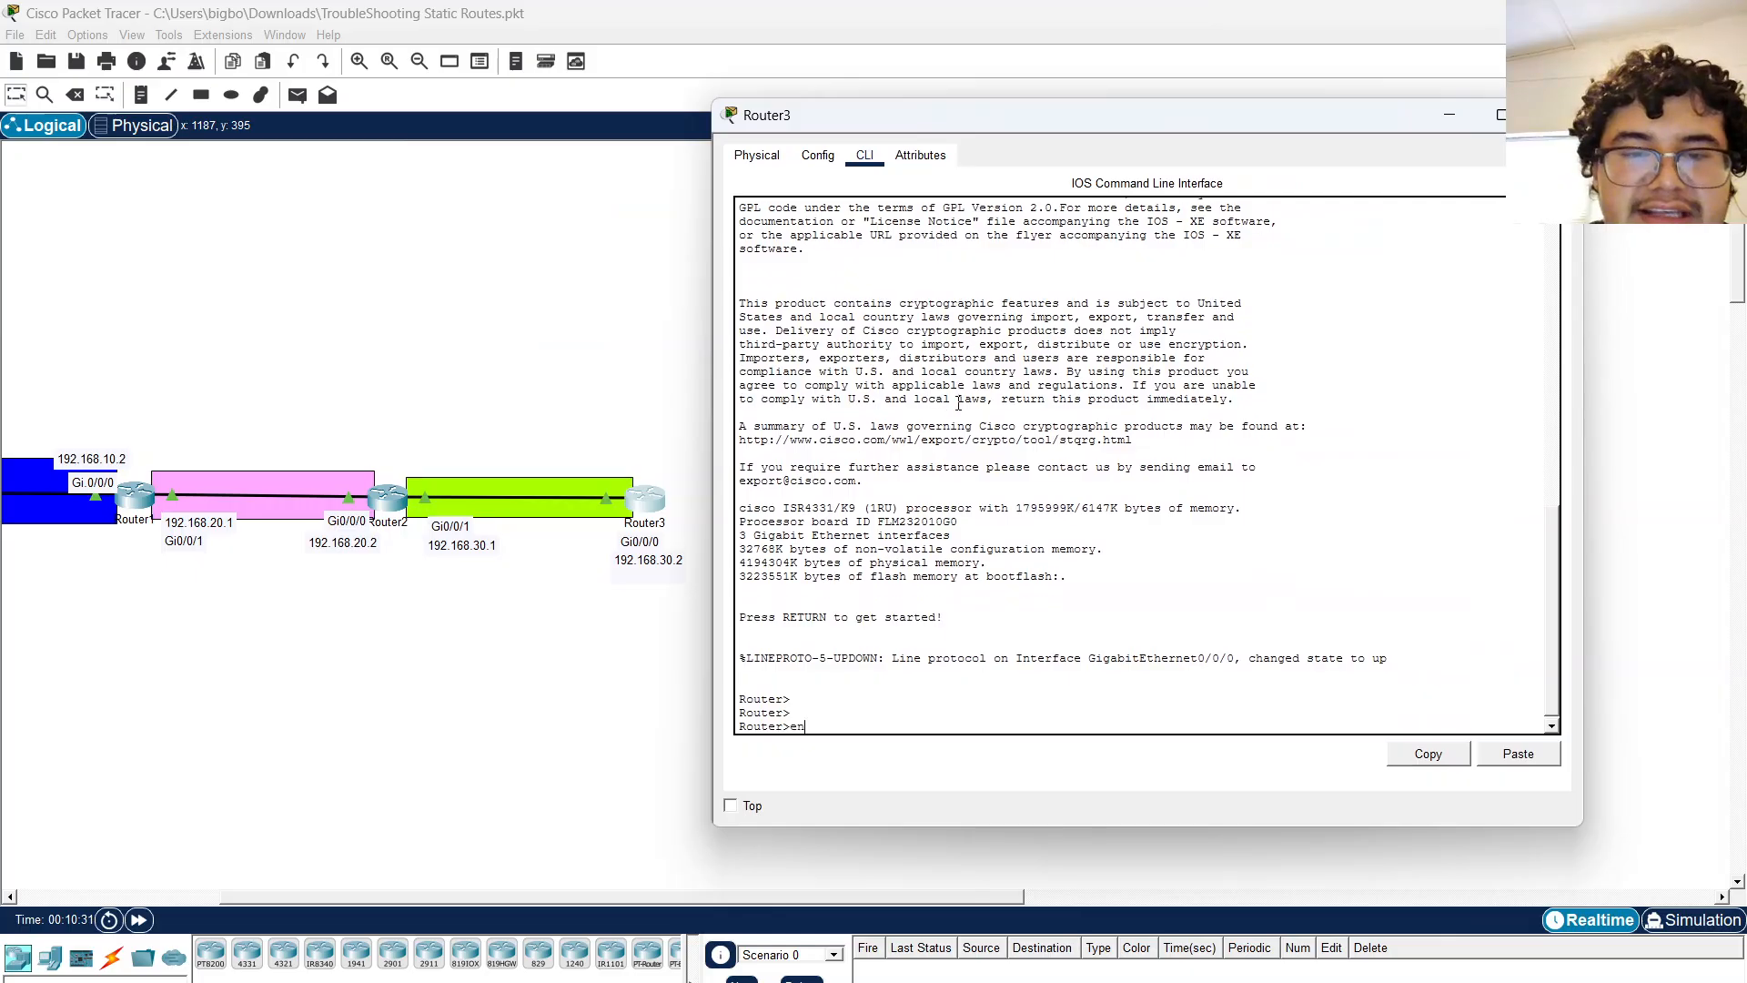
Enter global configuration mode on Router3 and set its hostname to ROUTER3.
key(Return)
text(confd t)
key(Return)
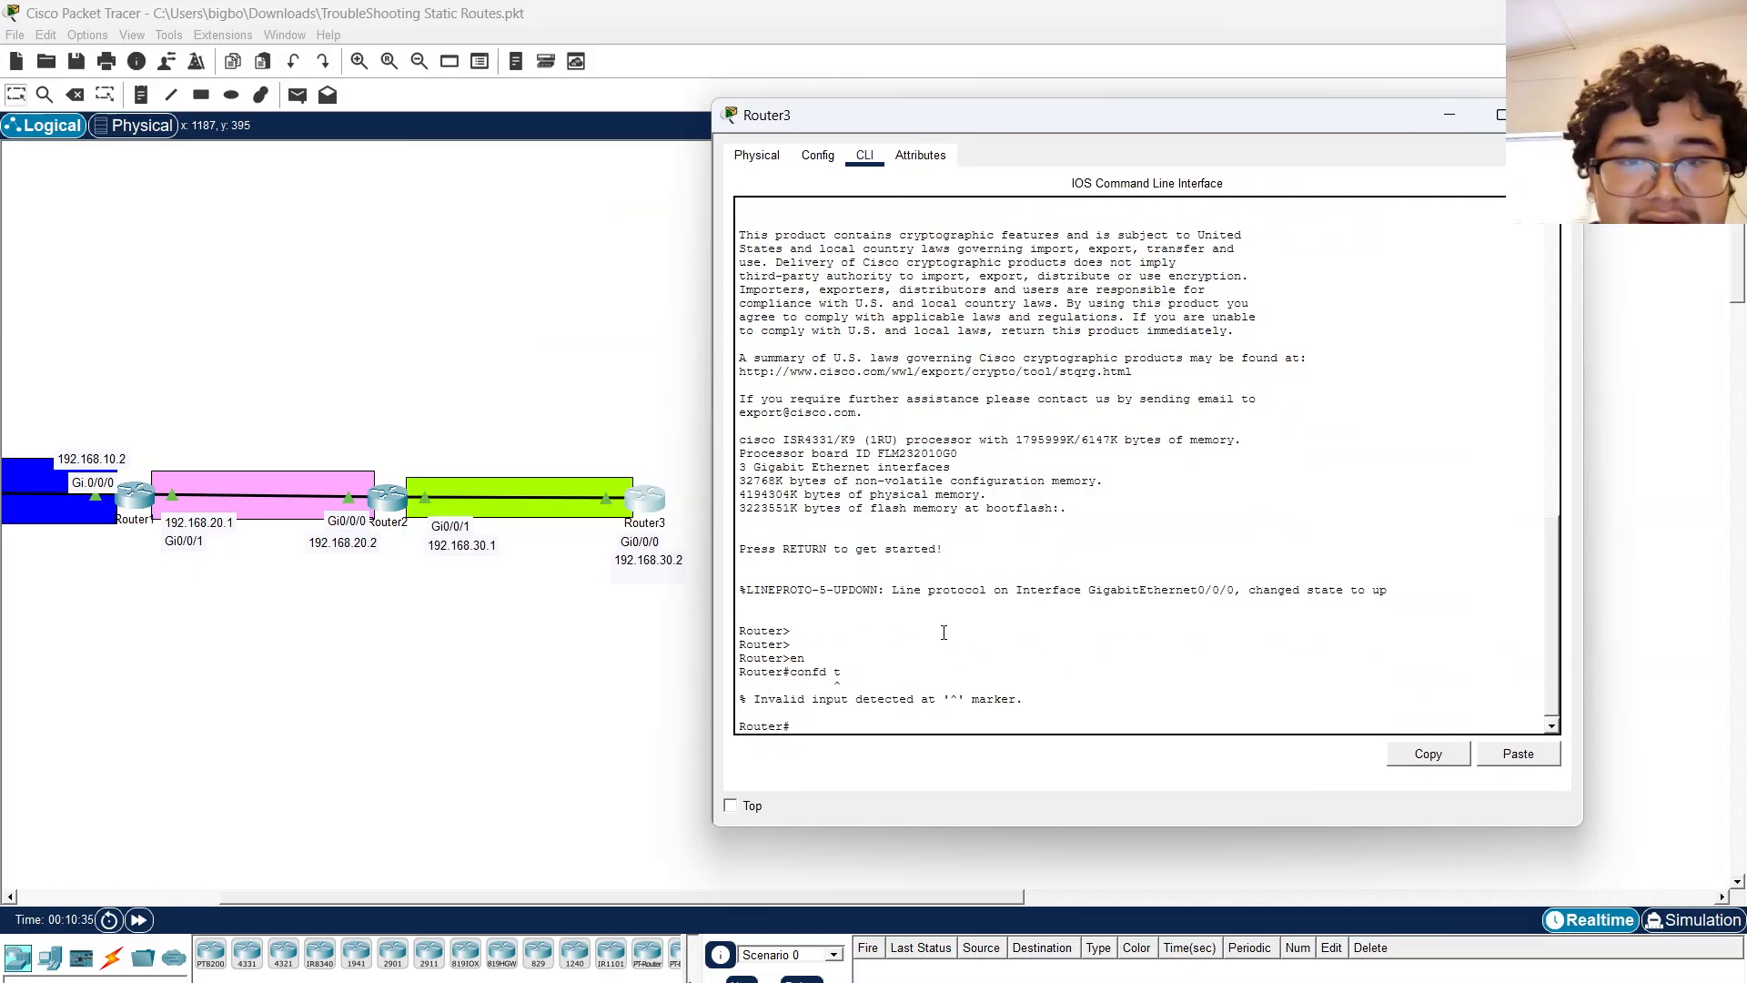
text(conf t)
key(Return)
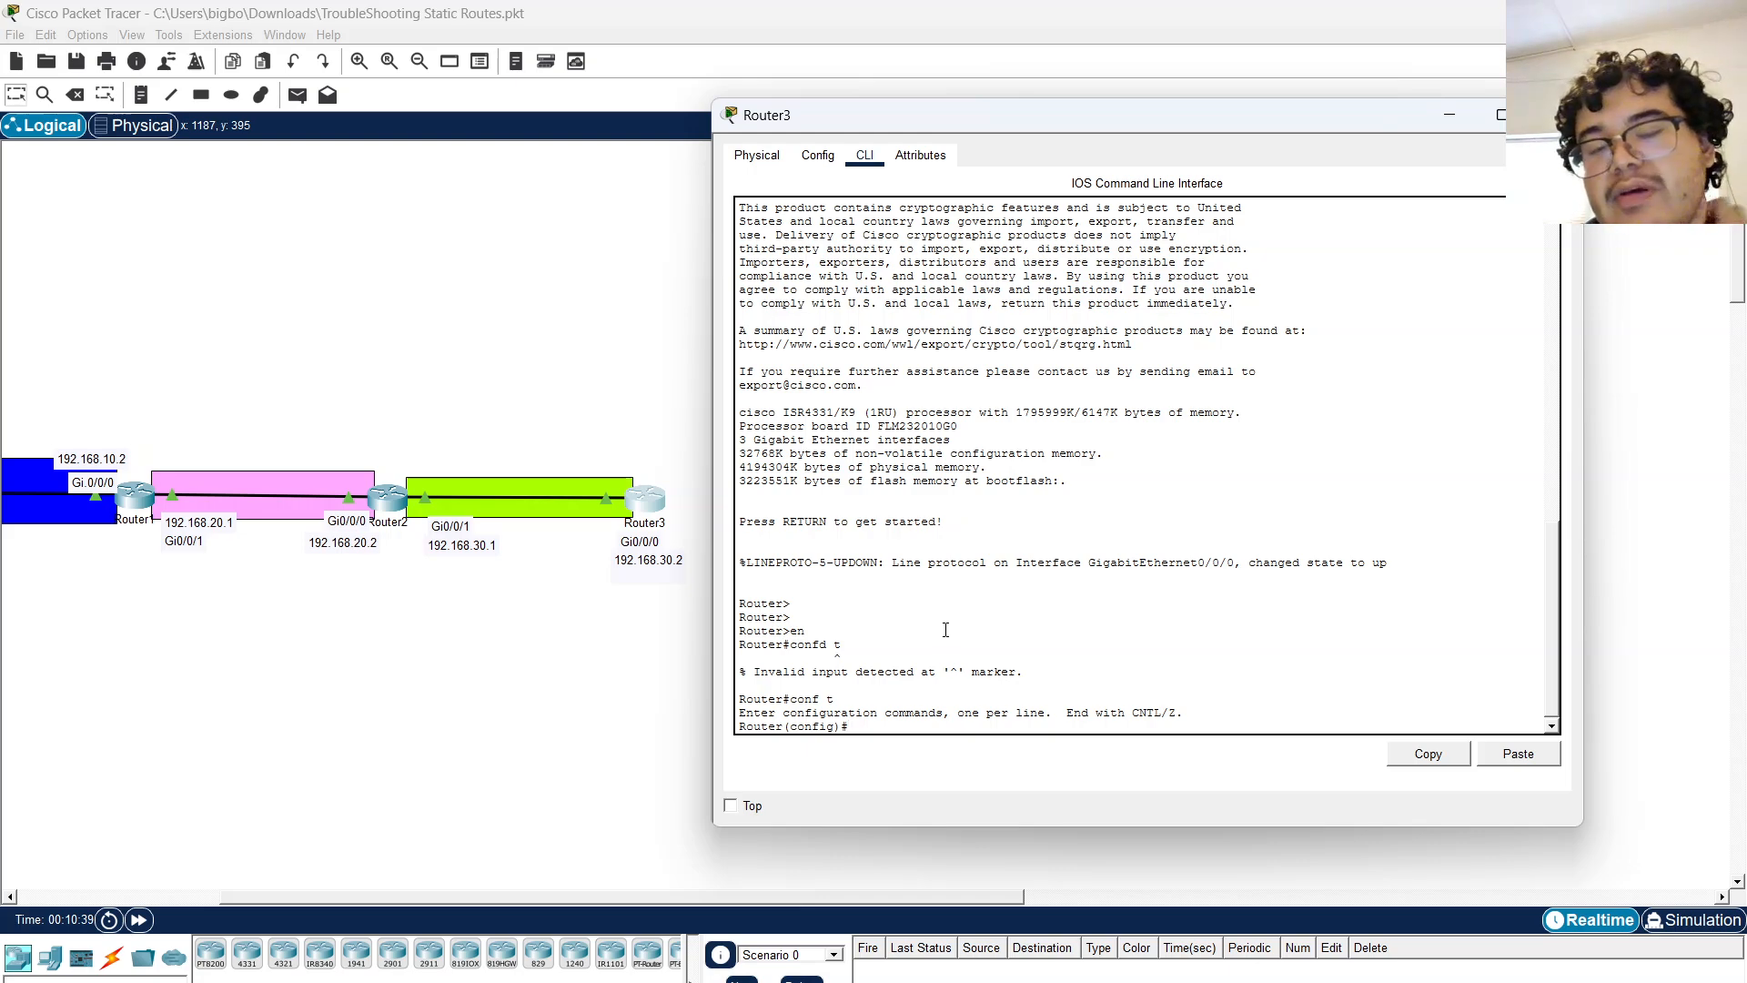
text(s)
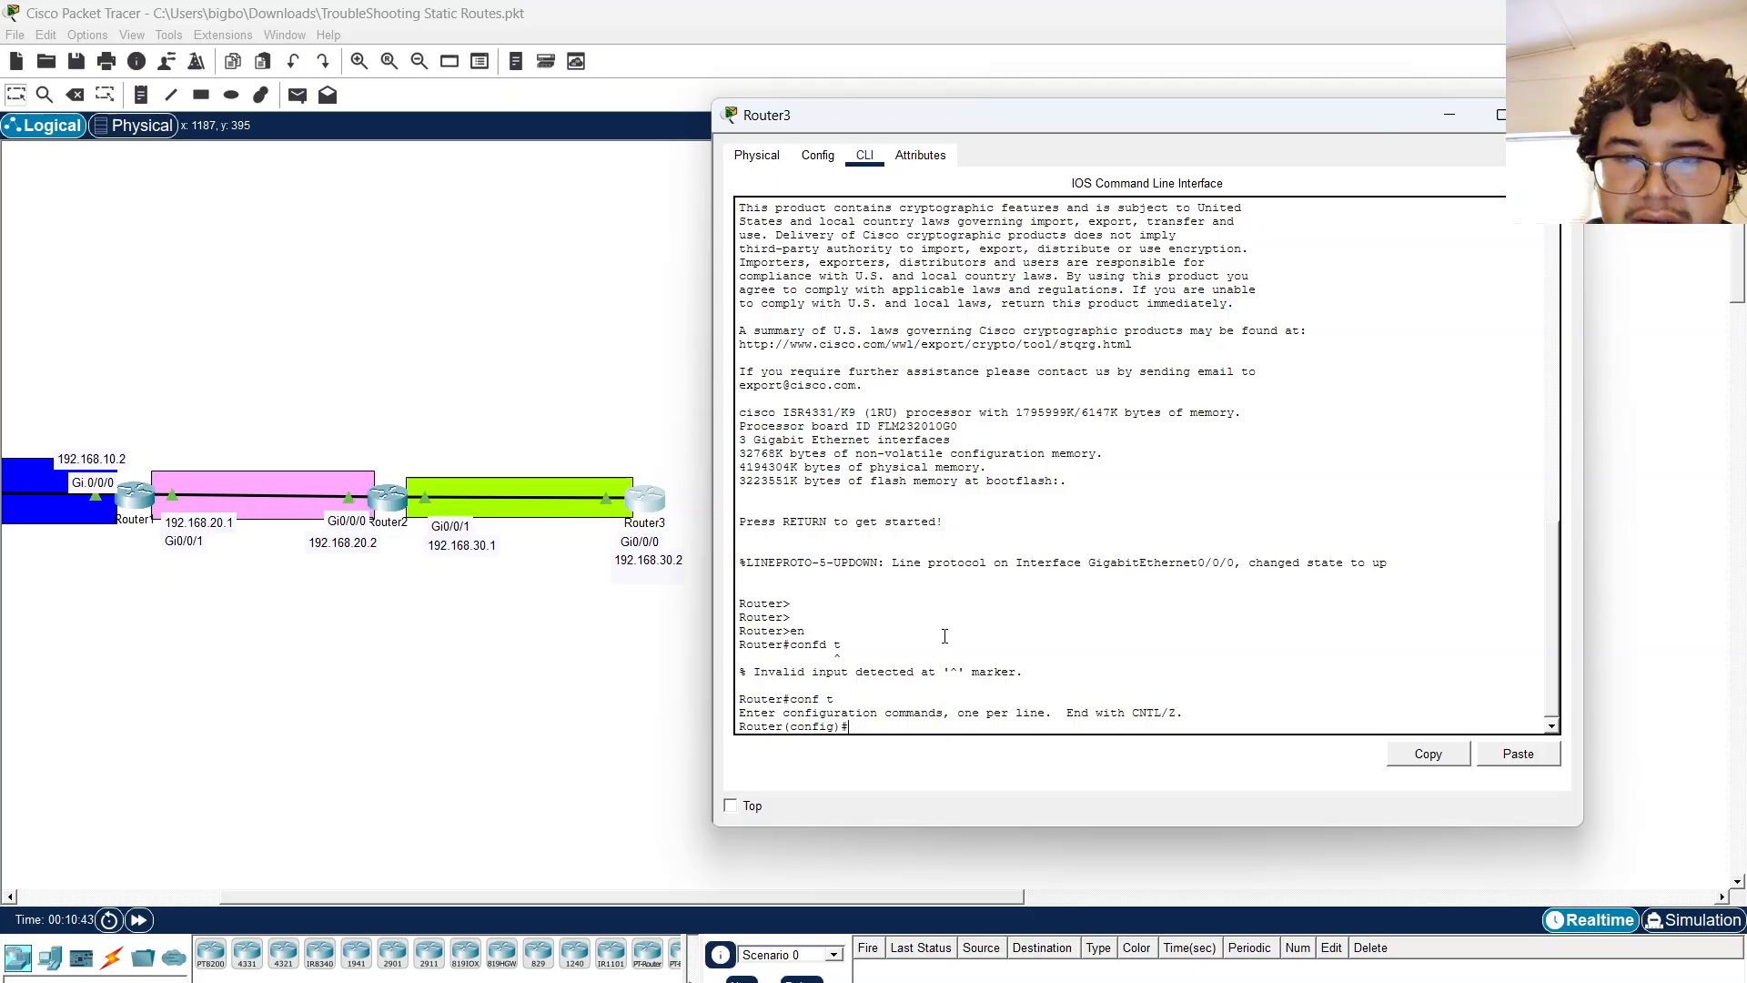
key(Return)
text(router)
key(Tab)
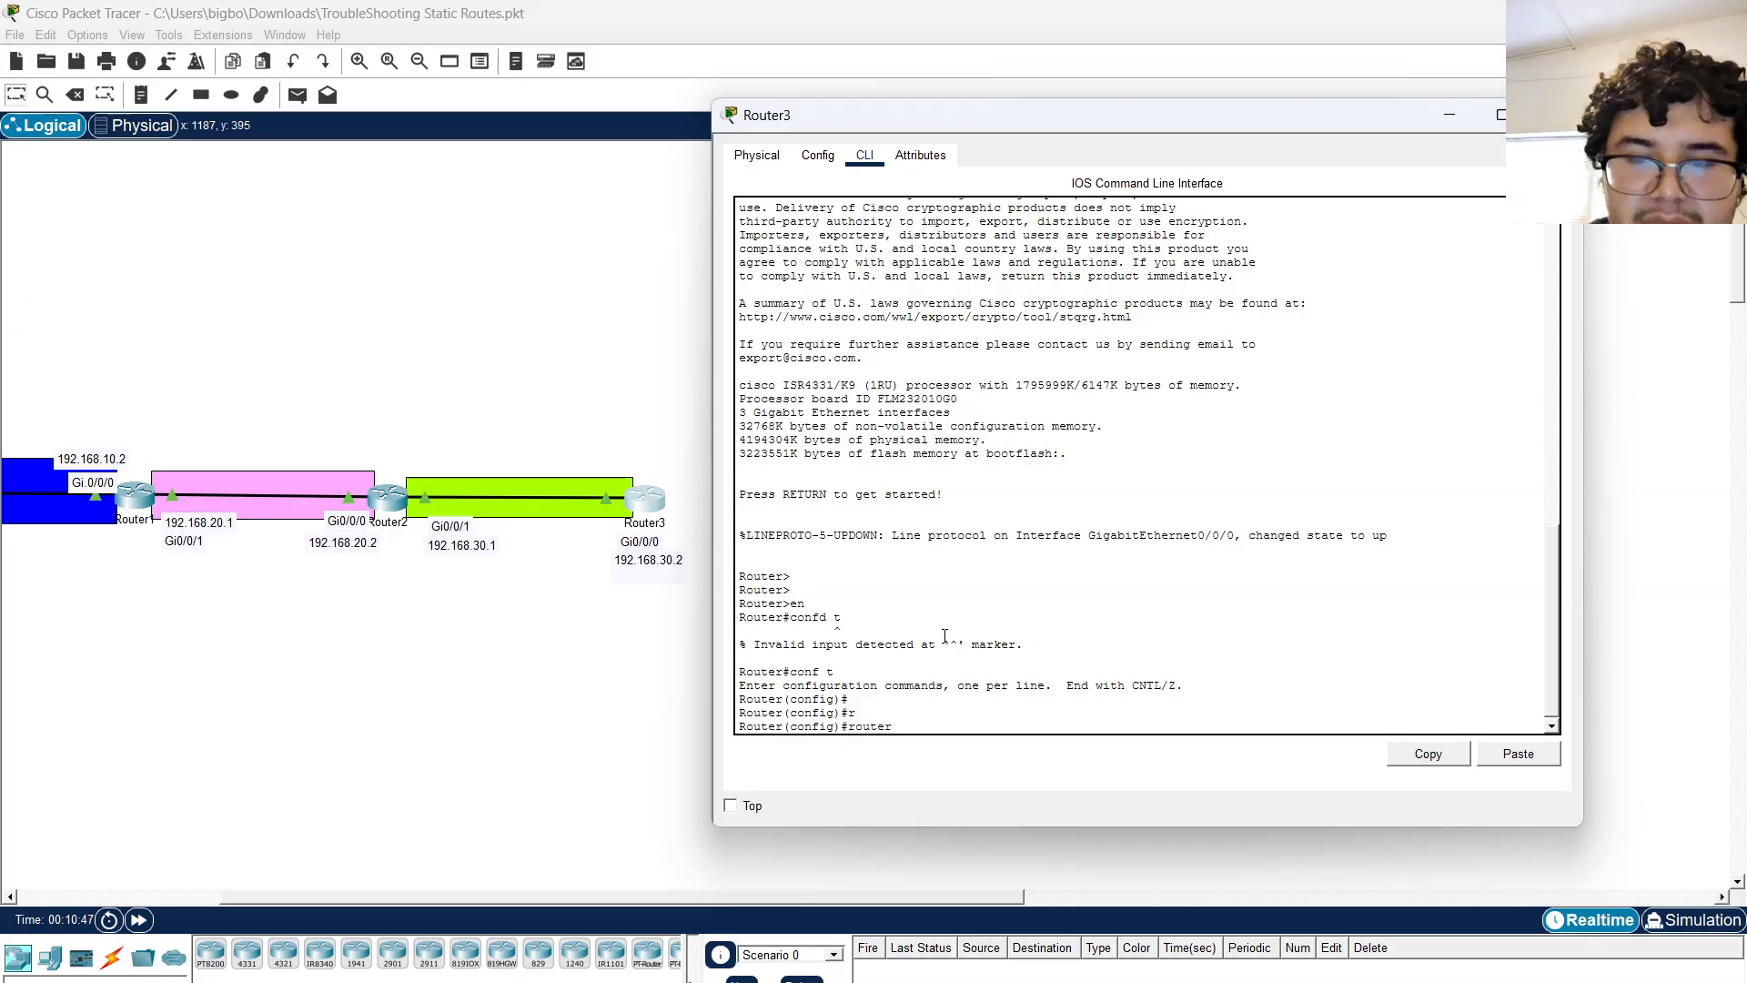
key(BackSpace)
key(BackSpace)
key(BackSpace)
key(BackSpace)
key(BackSpace)
text(host)
key(Tab)
key(Caps_Lock)
text(ROUTER)
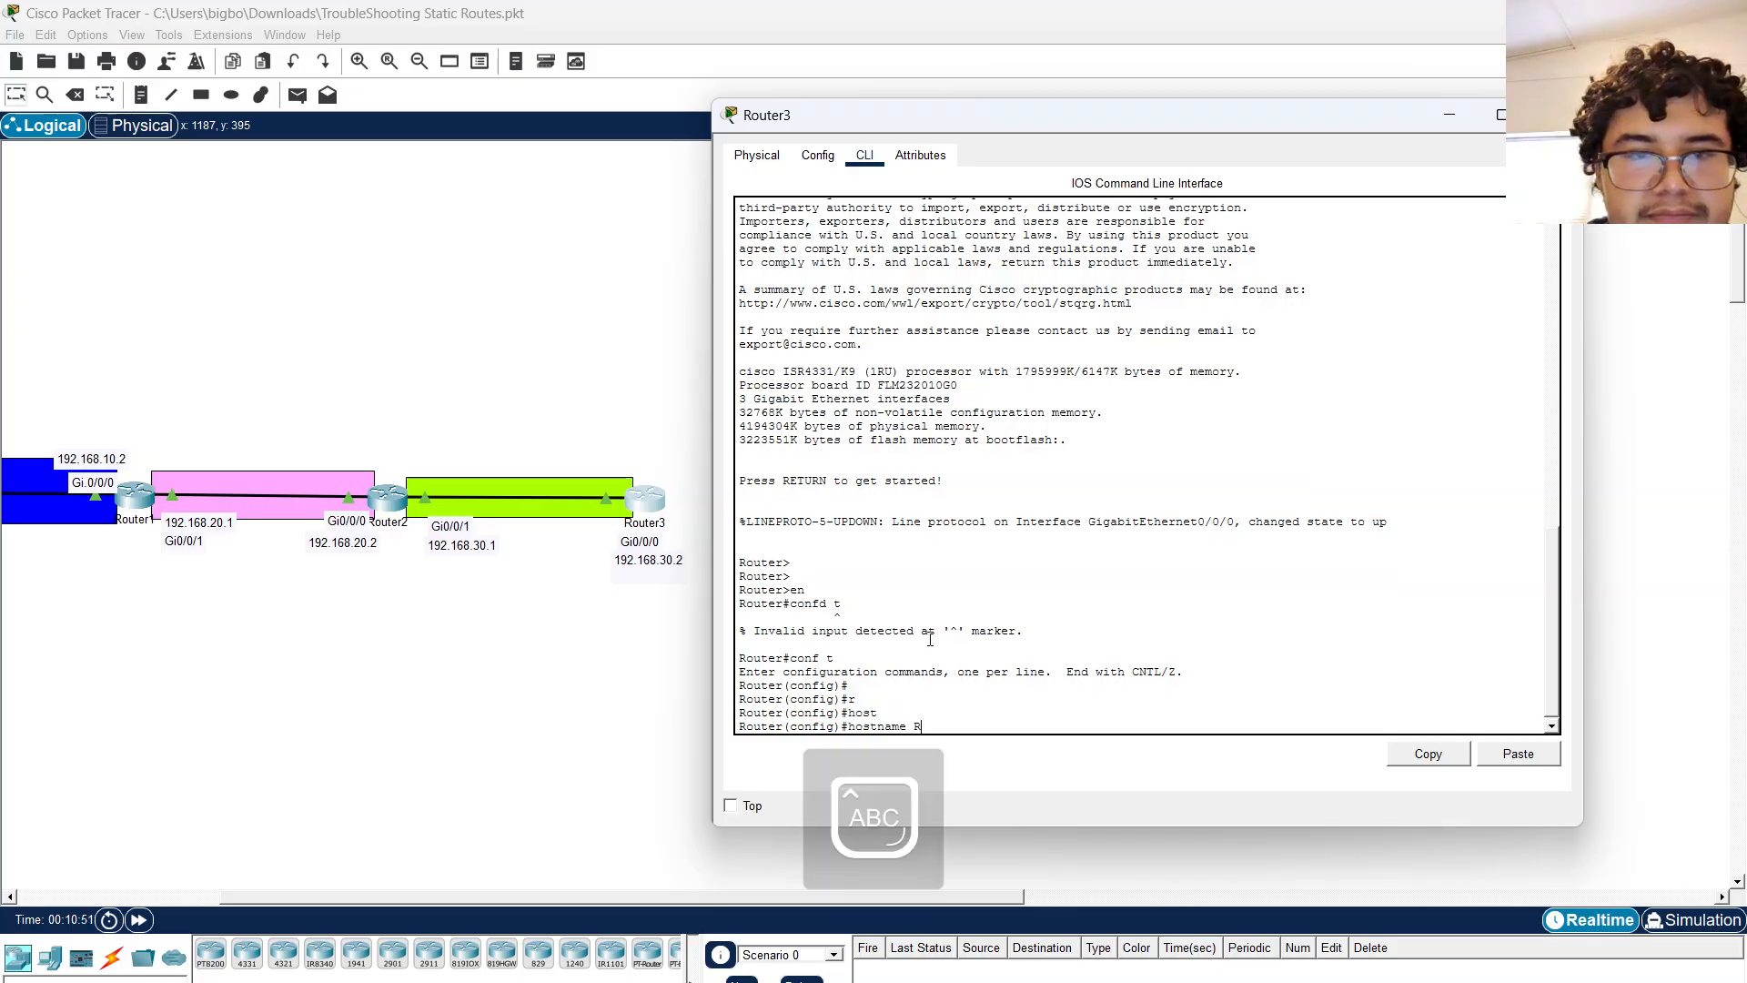
text(3)
key(Return)
Leave configuration mode on Router3 and display its routing table with sh ip route.
key(Caps_Lock)
text(ex)
key(Return)
key(Return)
text(sh )
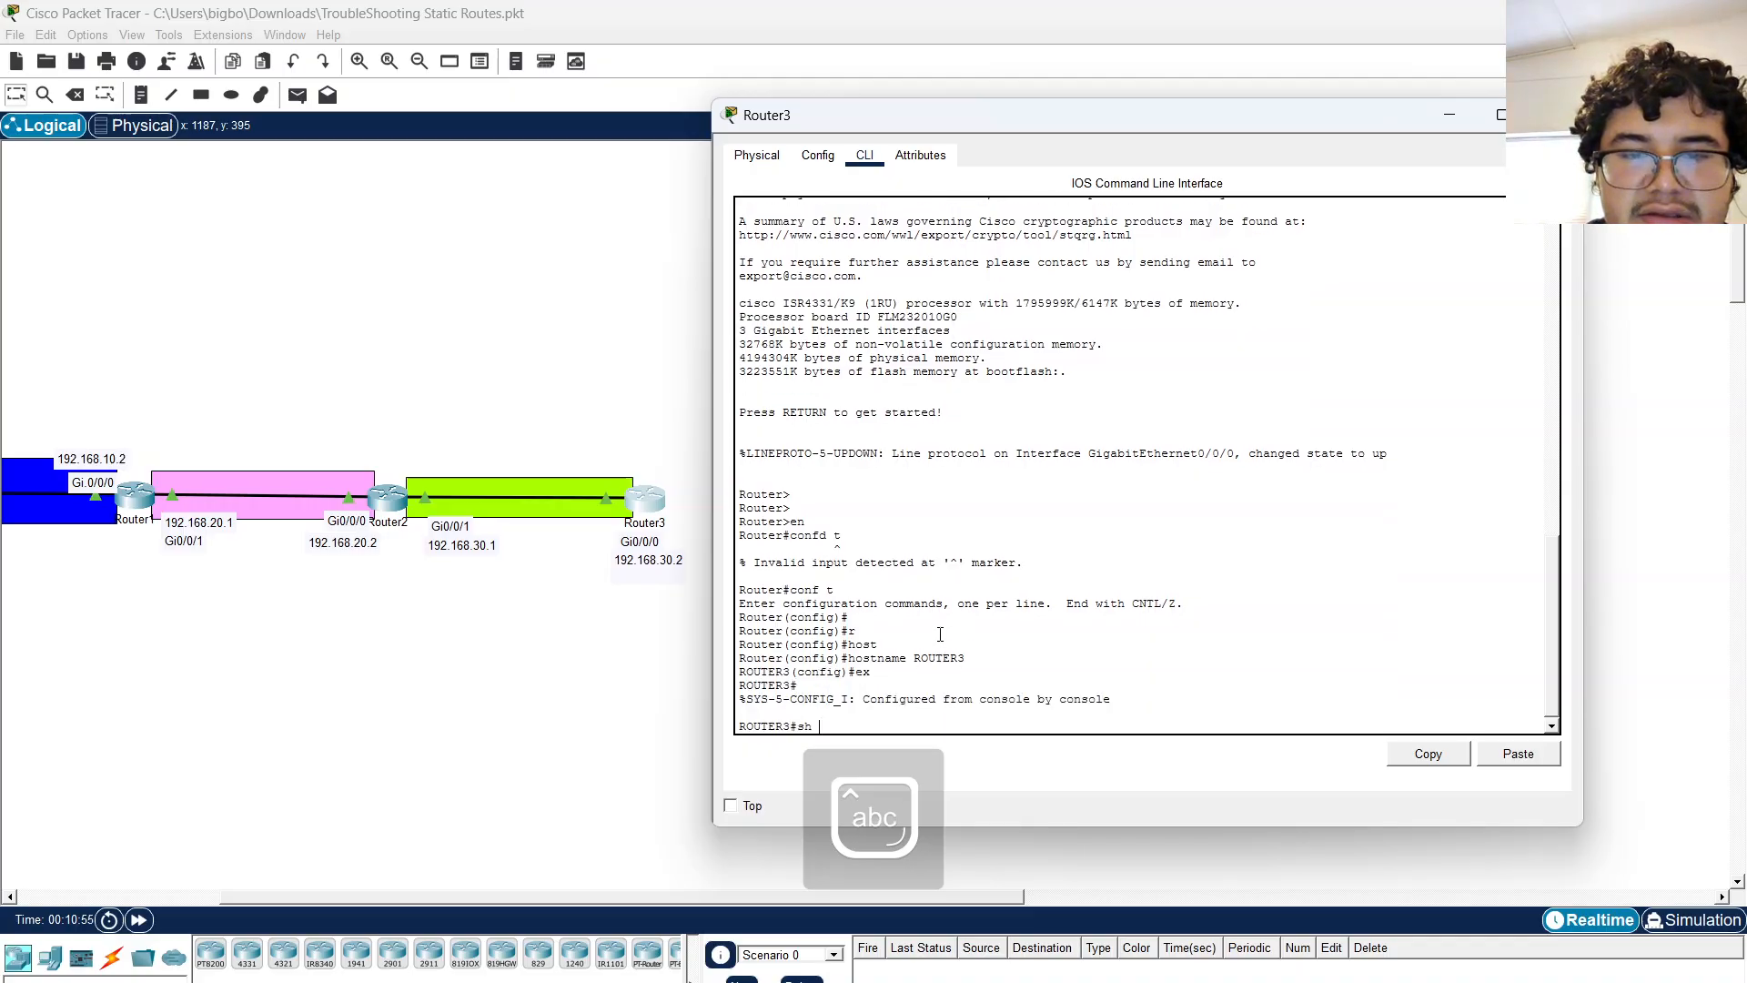
text(ip rouet)
key(Return)
key(Up)
key(Return)
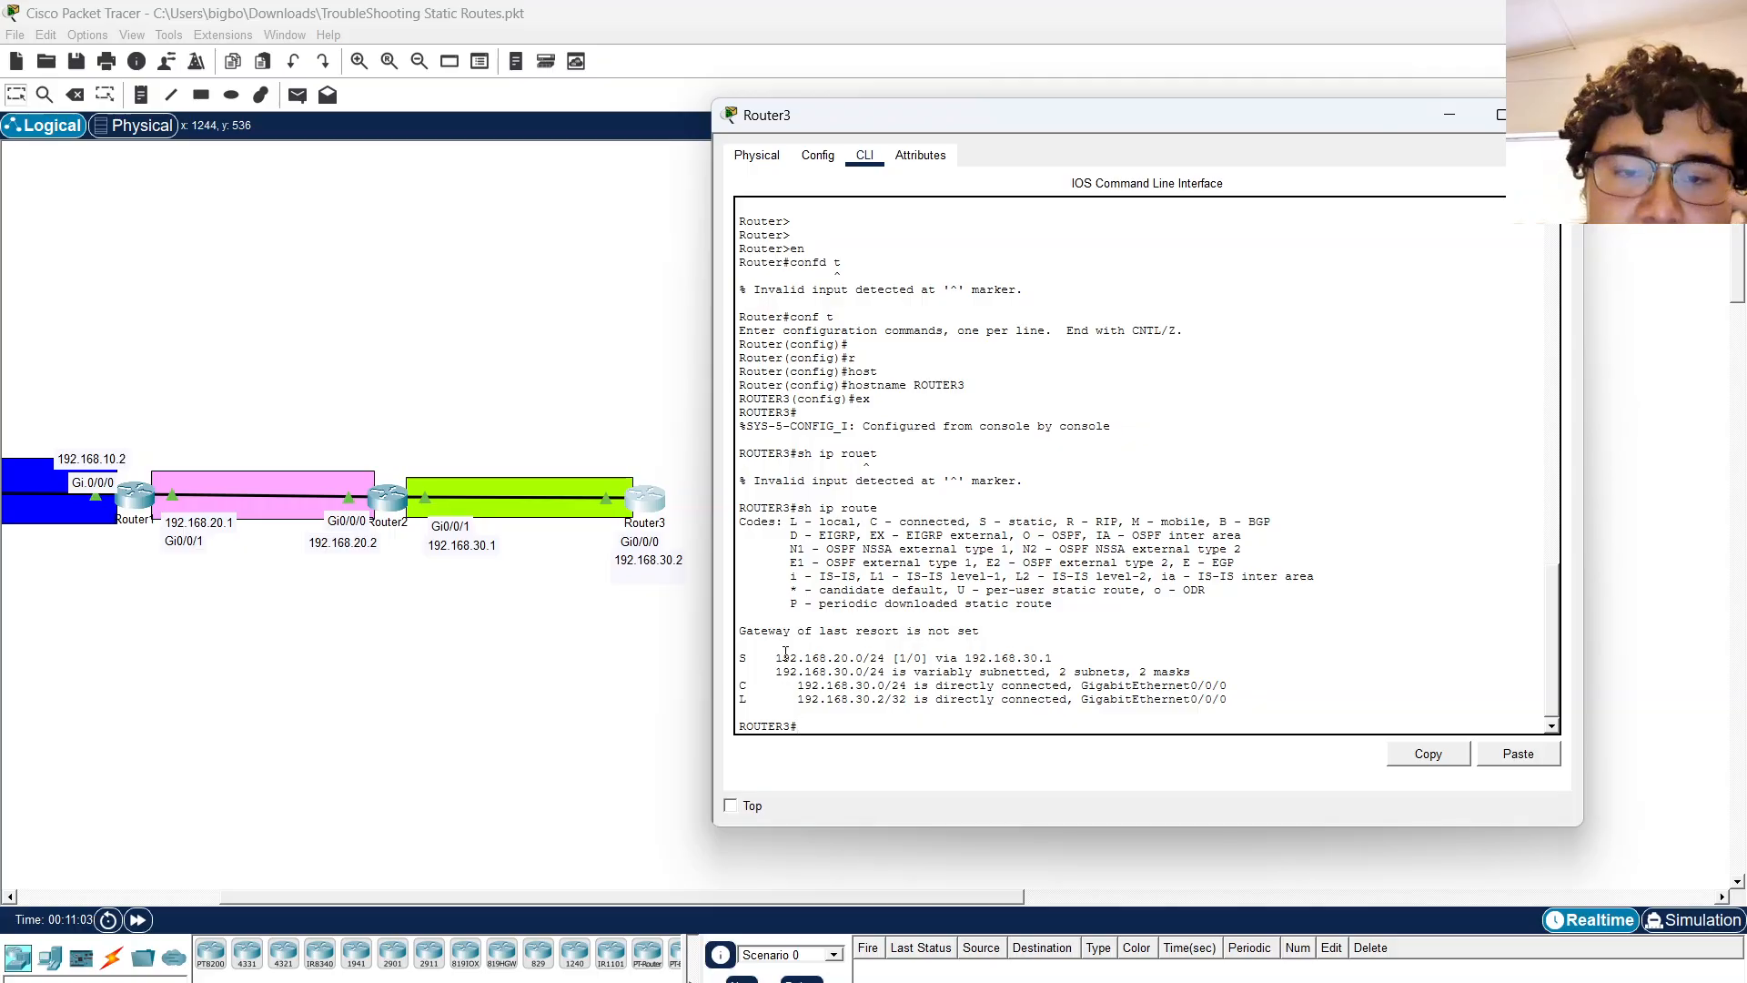
Enter global configuration on Router3 and add a static route to 192.168.10.0 255.255.255.0 via 192.168.30.1.
scroll(624, 703, left, 5)
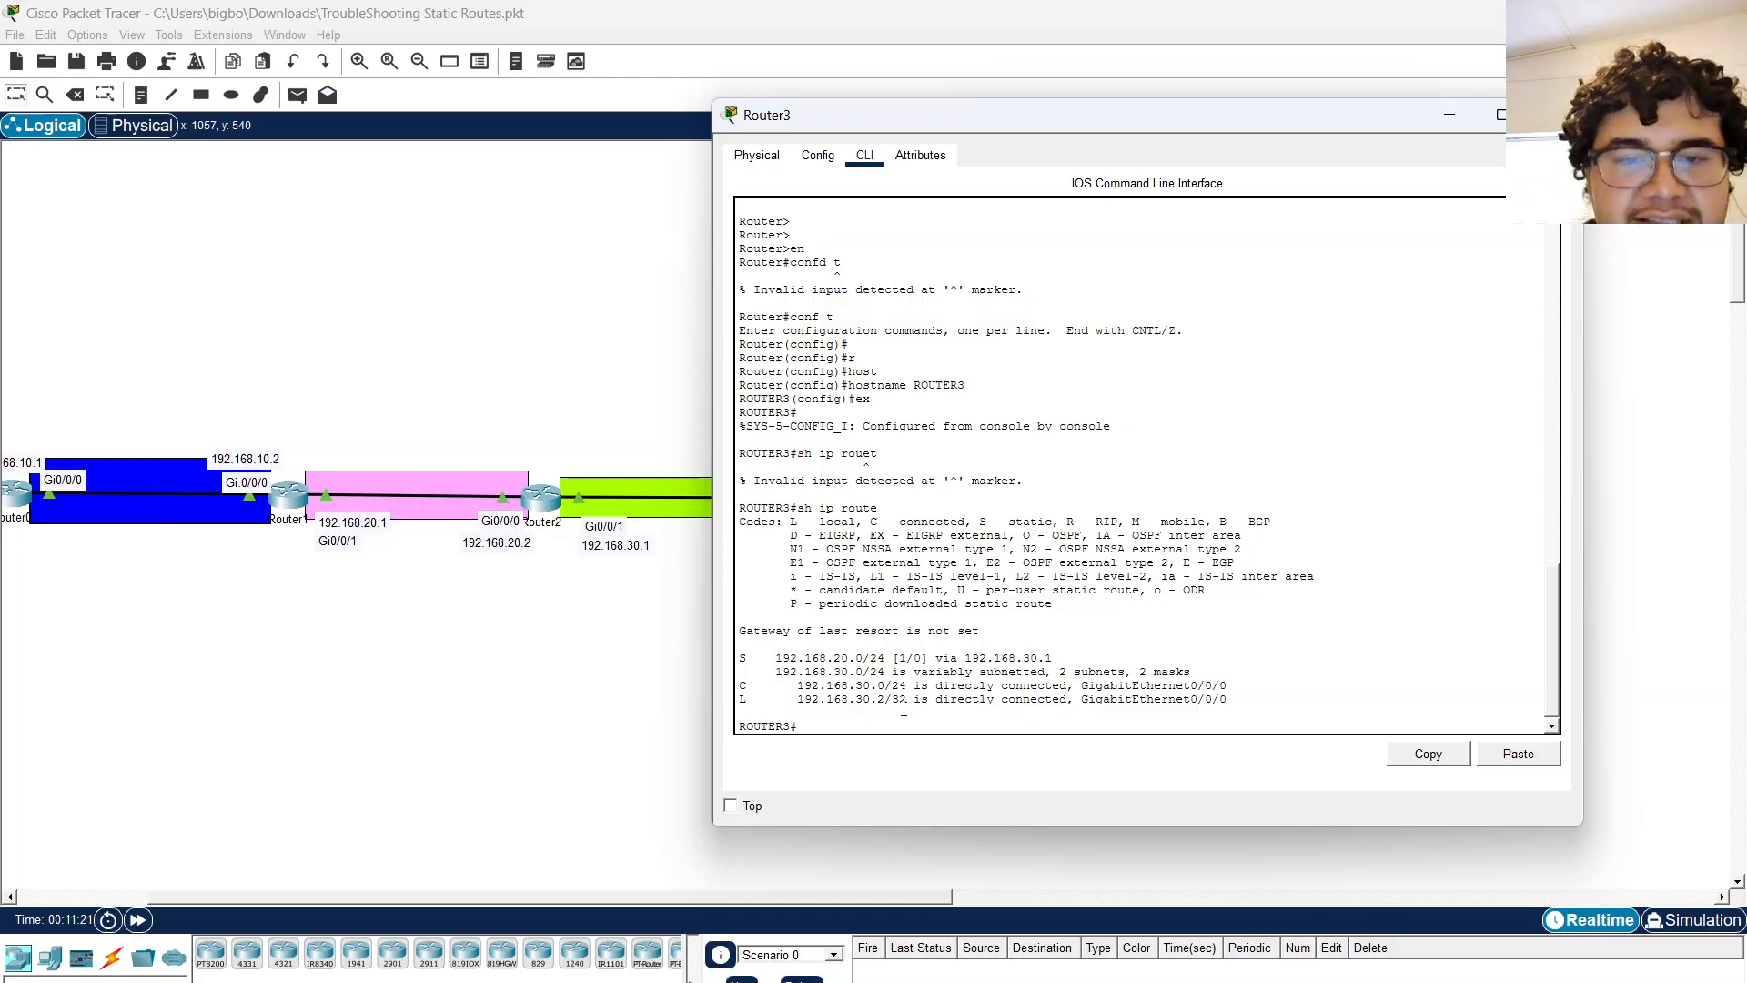
key(Return)
key(Return)
key(Return)
text(conf )
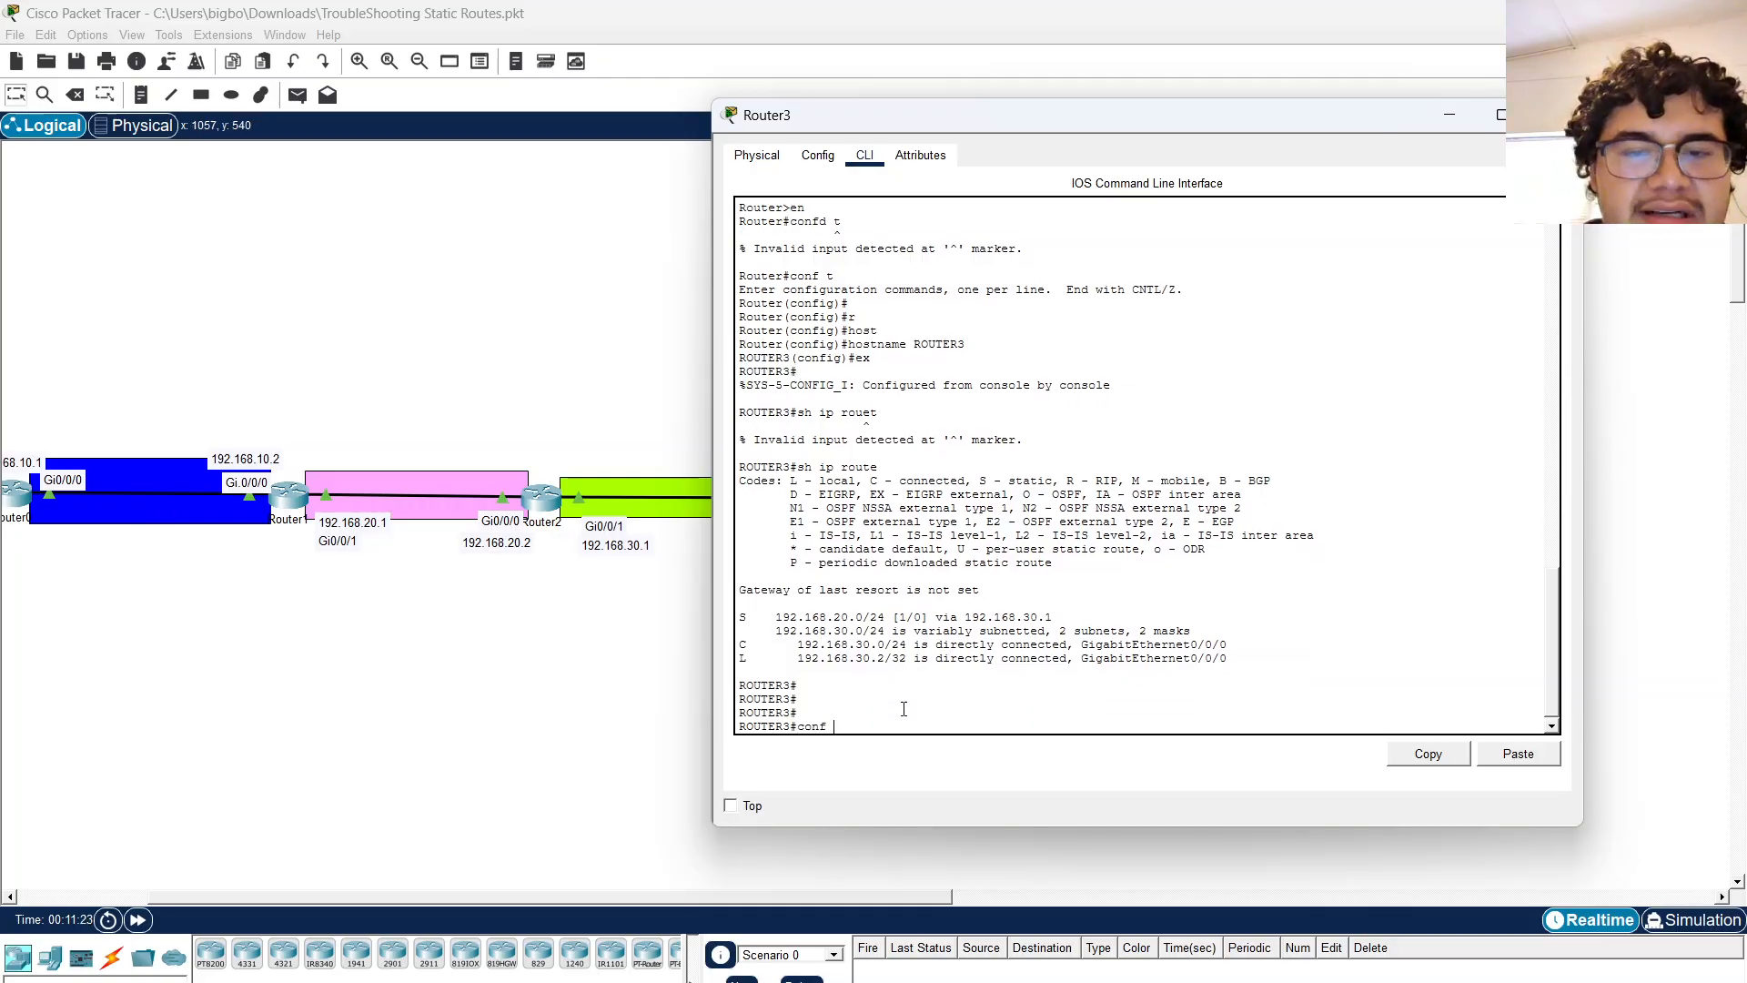
text(t)
key(Return)
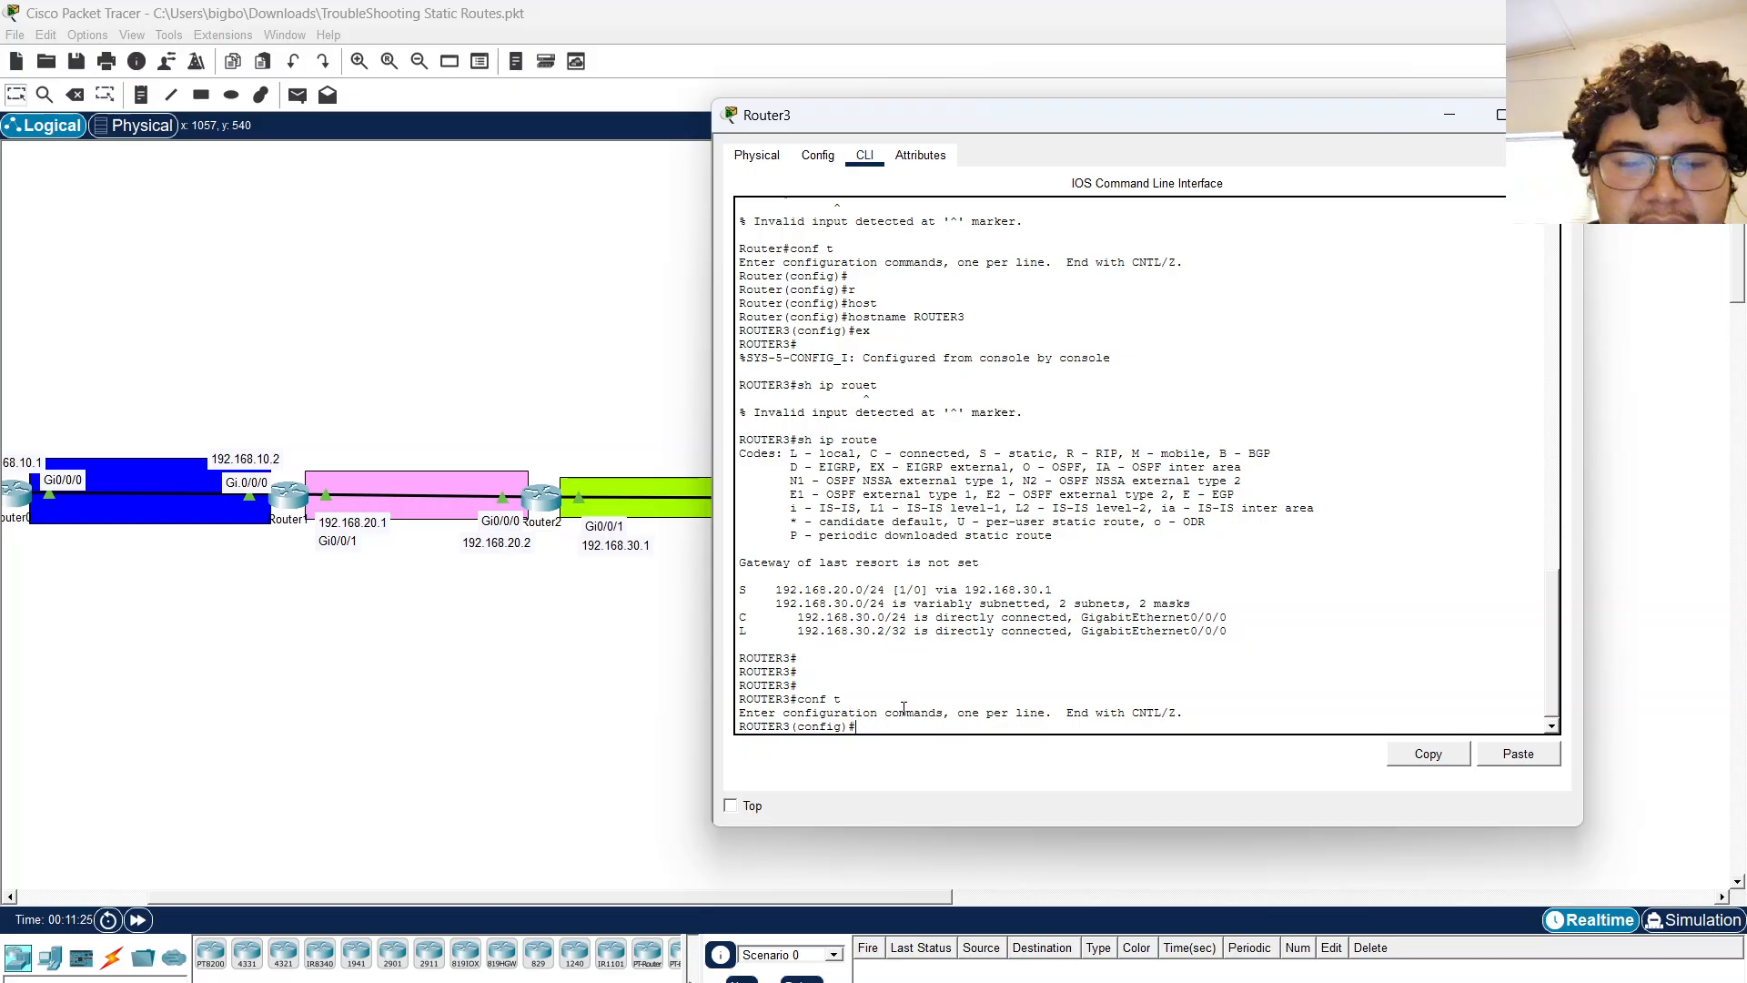
text(ip route 192.168.10.0)
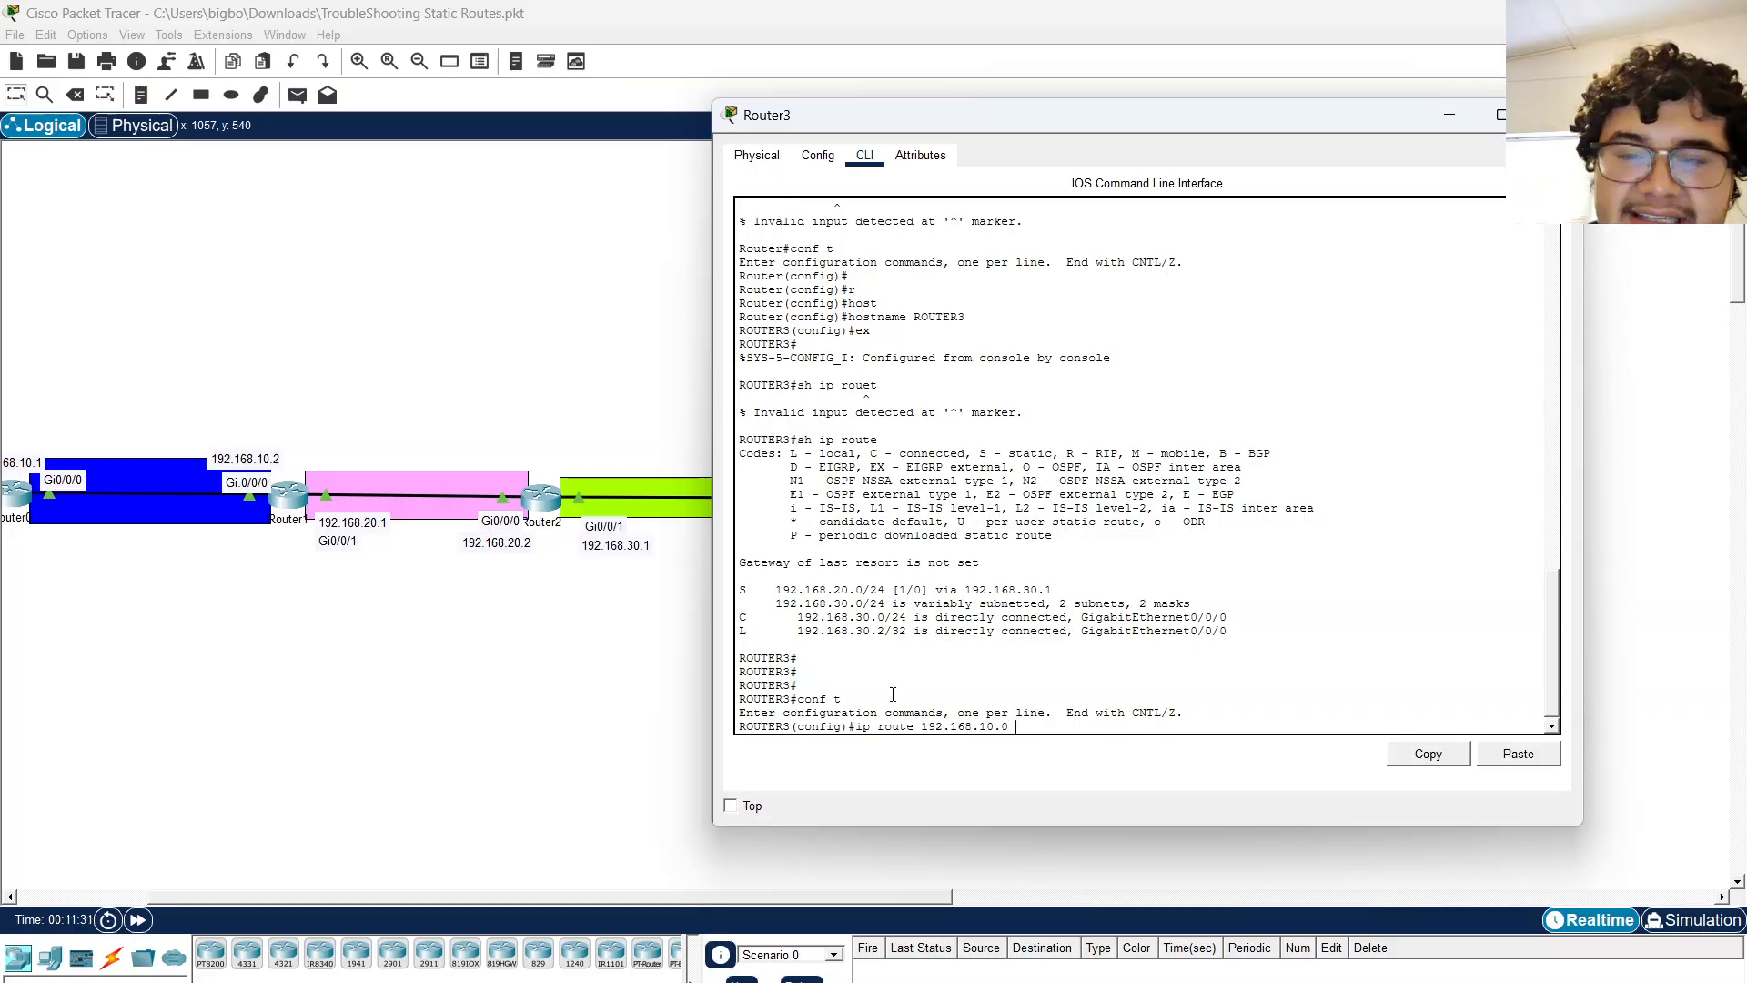
text( 255.255.255.0)
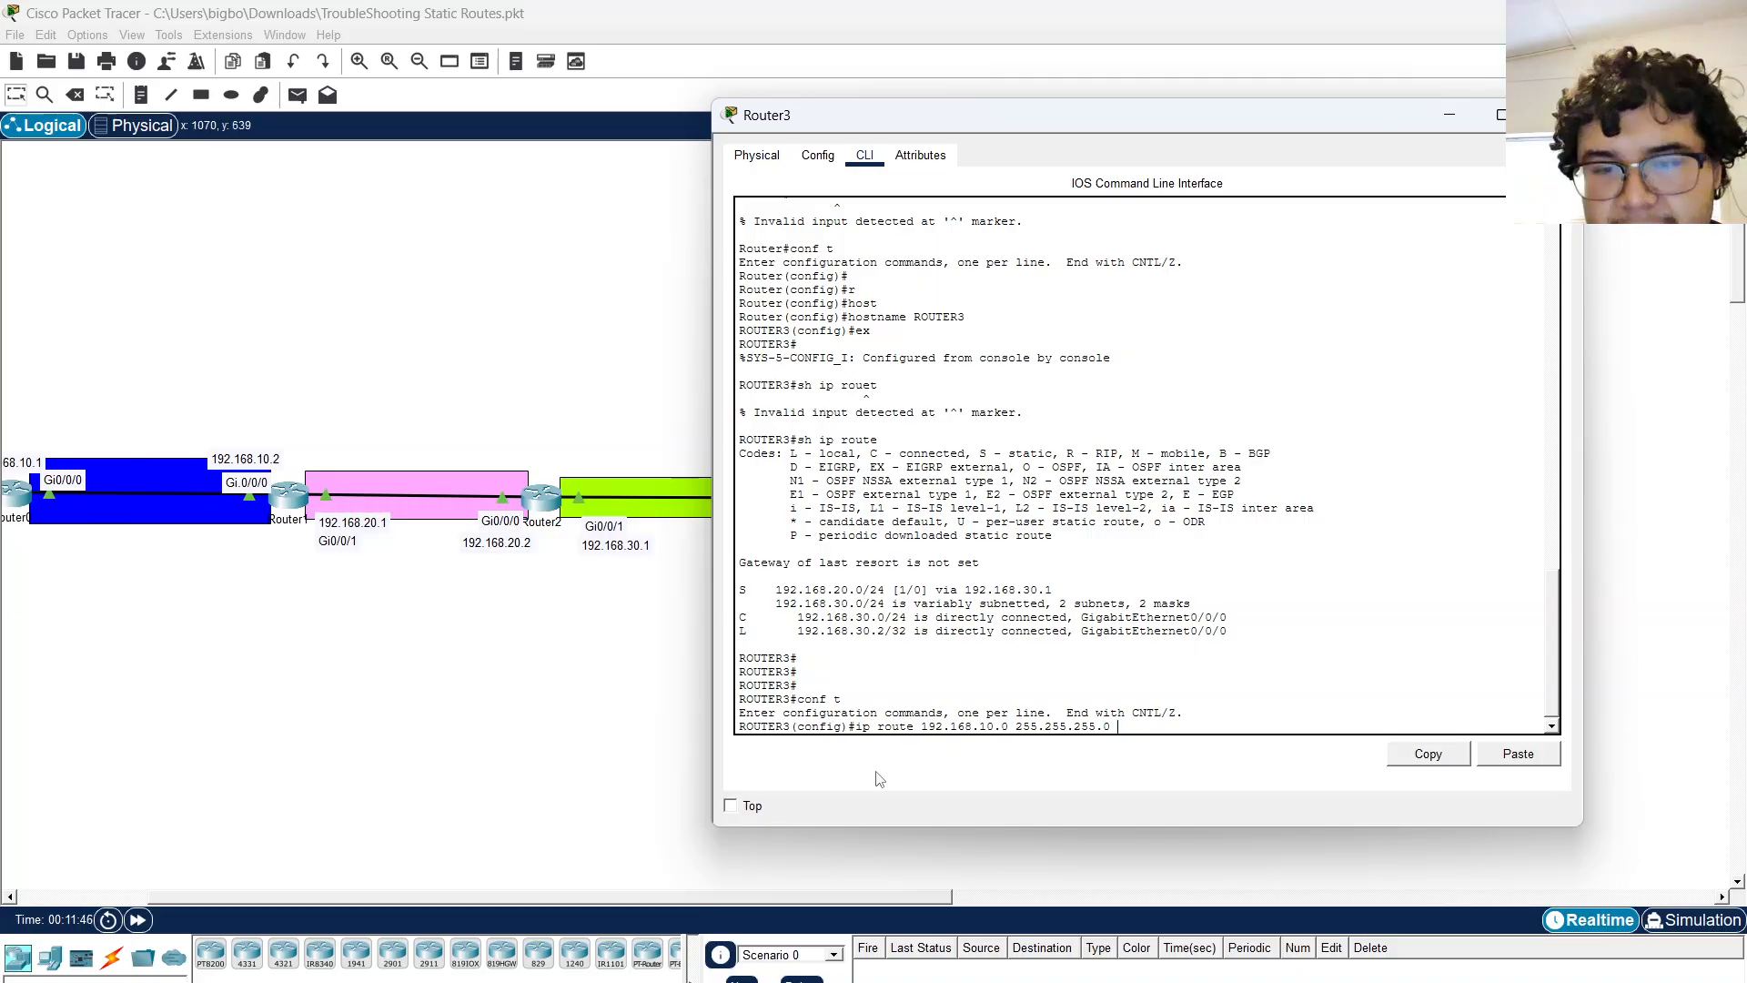
text(192.168.30.1)
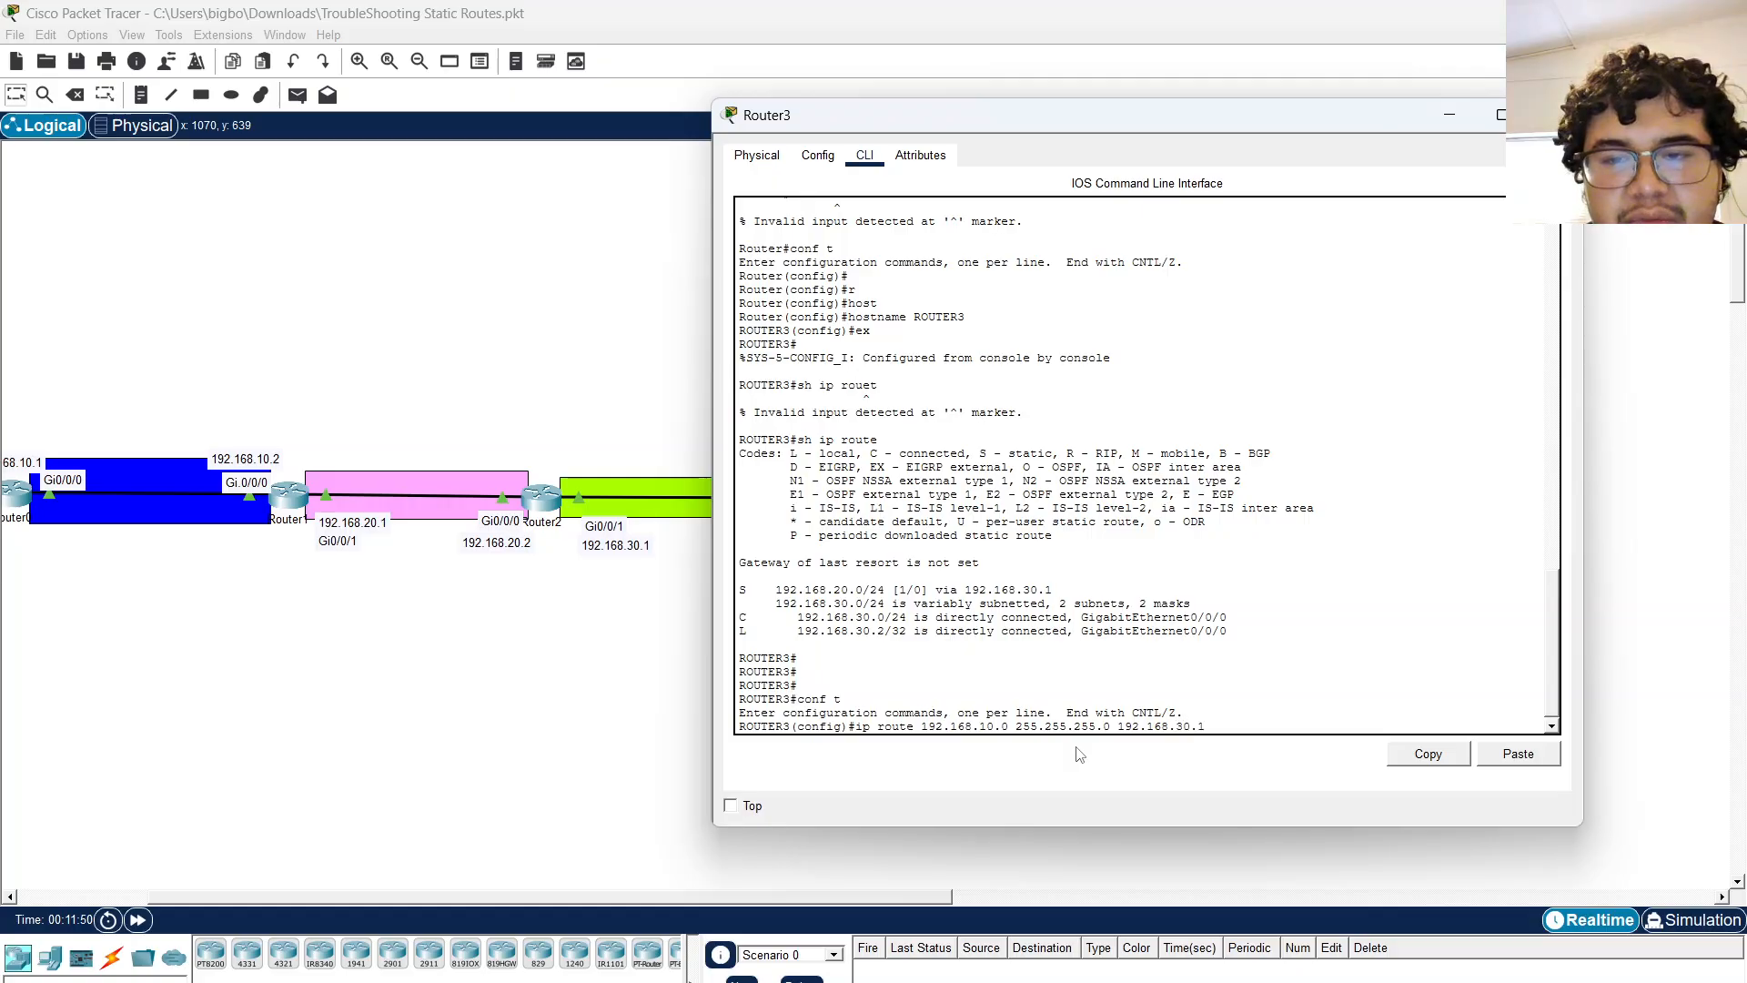
key(Return)
Exit configuration mode and display Router3's routing table again.
text(ex)
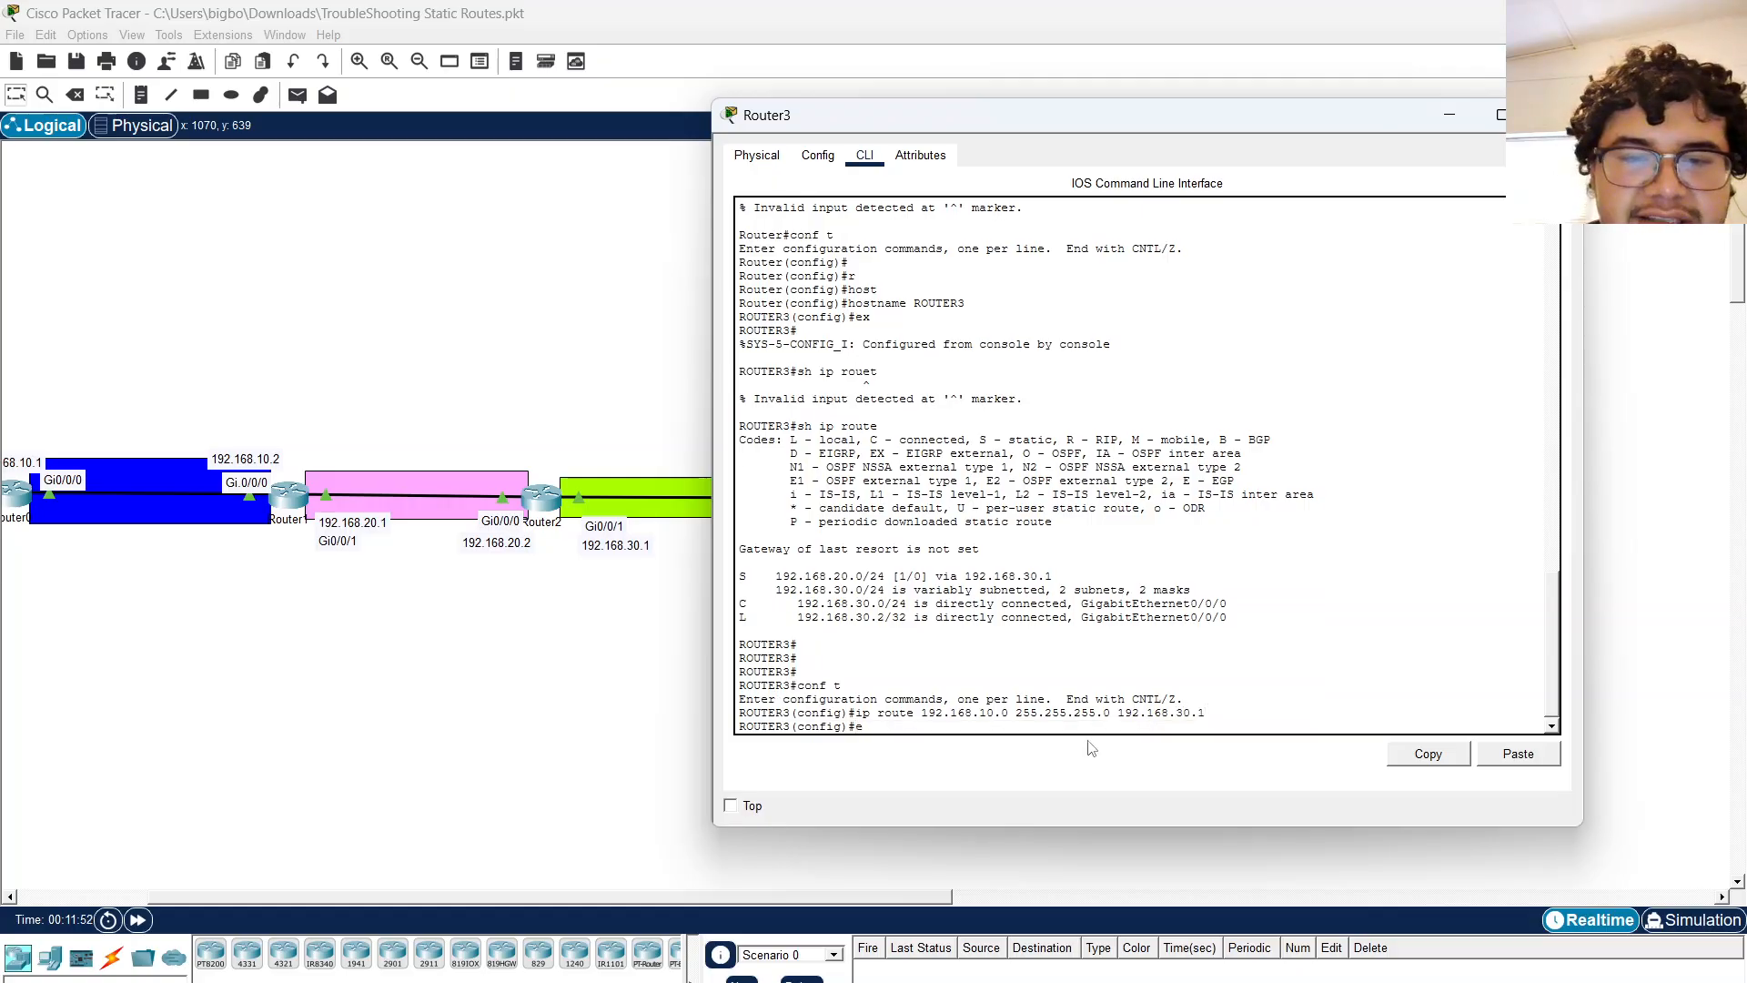
key(Return)
text(sh ip ro)
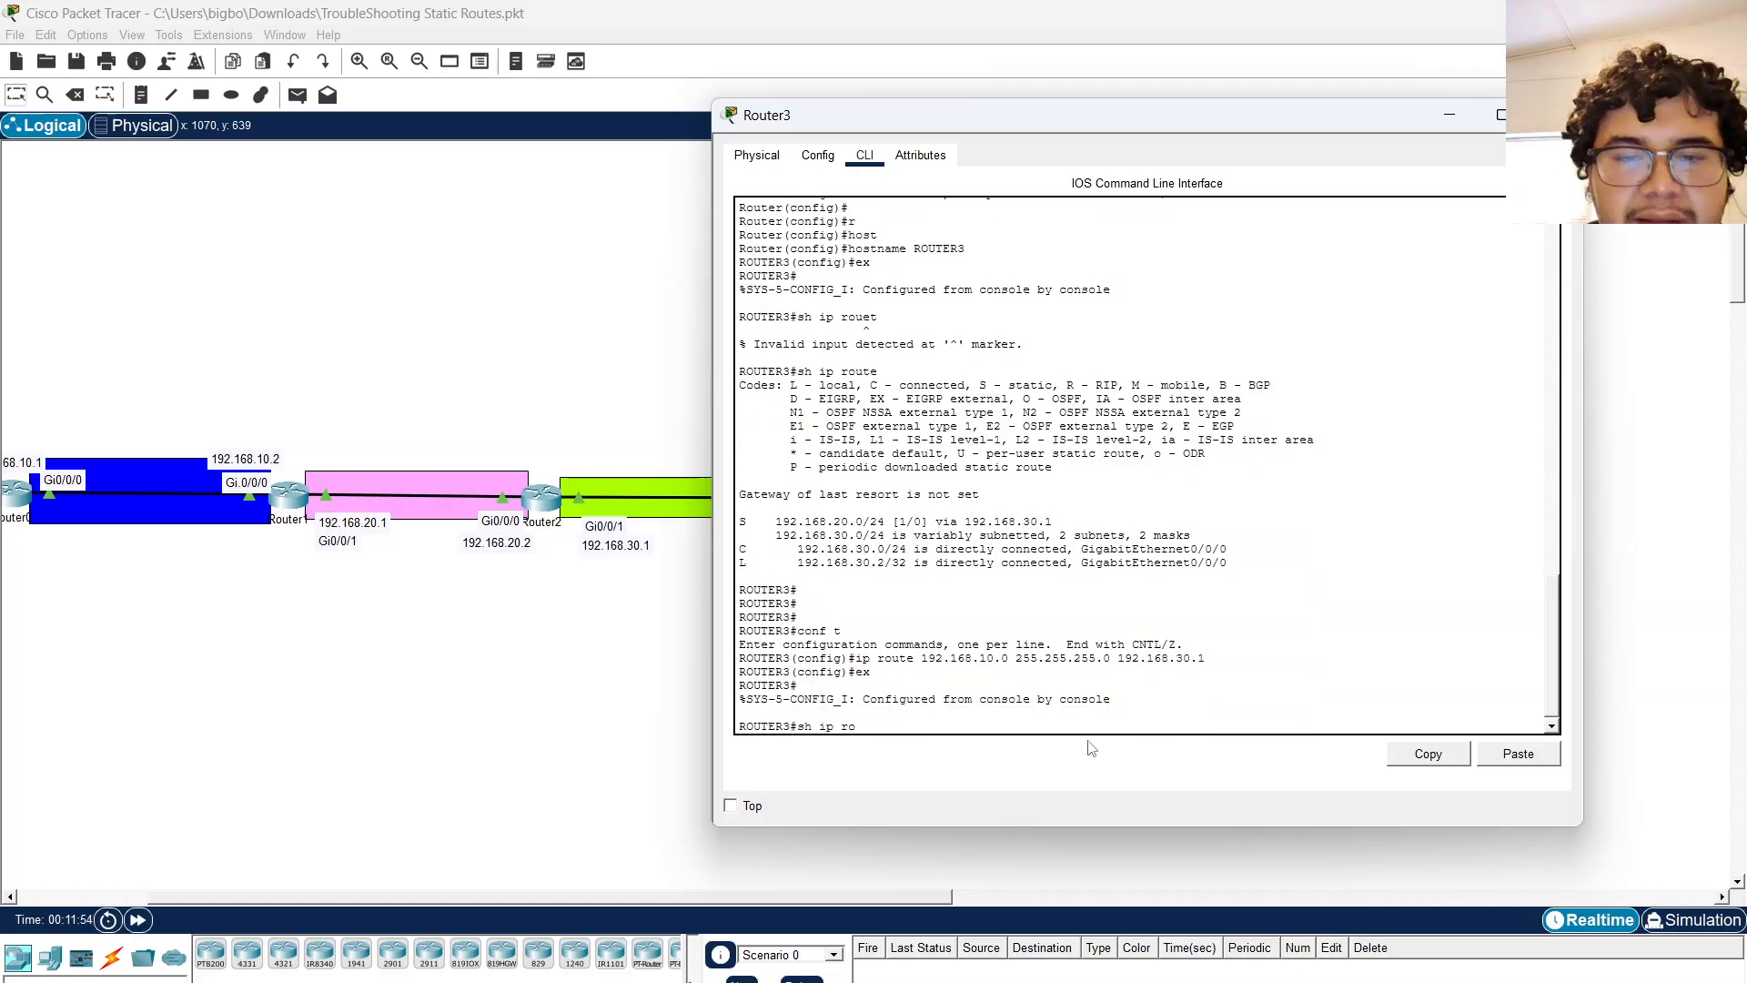
text(ute)
key(Return)
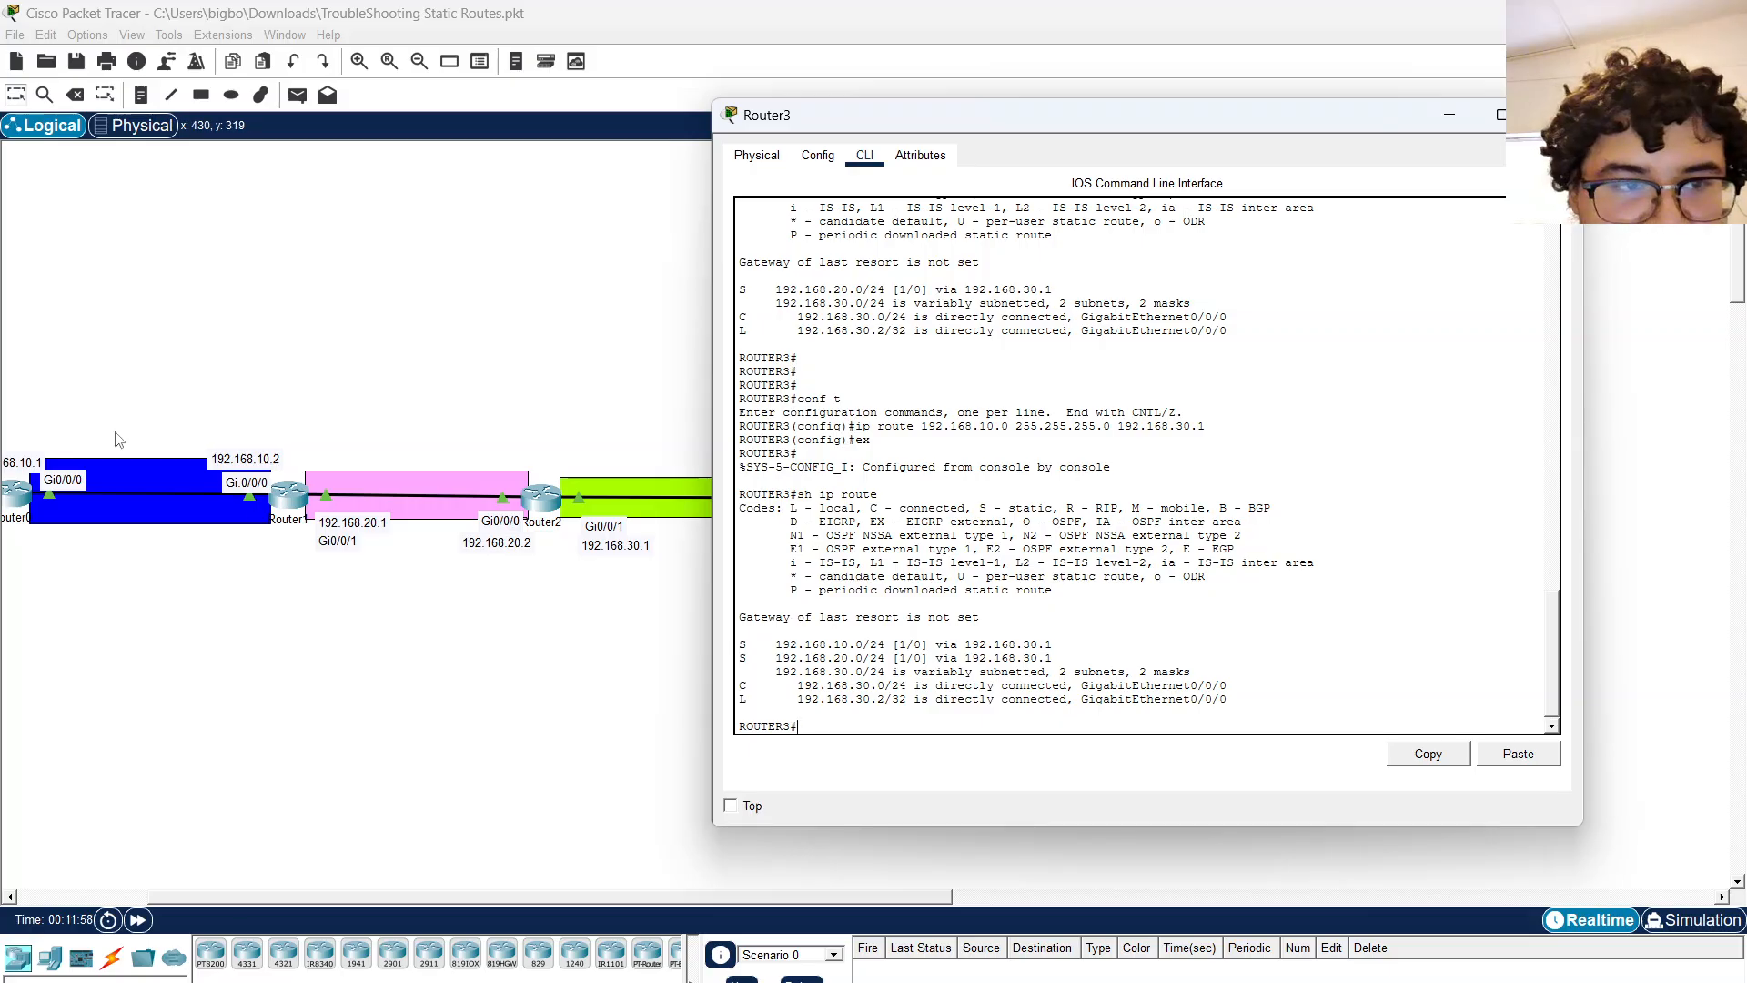
Ping 192.168.10.1 from Router3 twice.
click(572, 671)
click(800, 498)
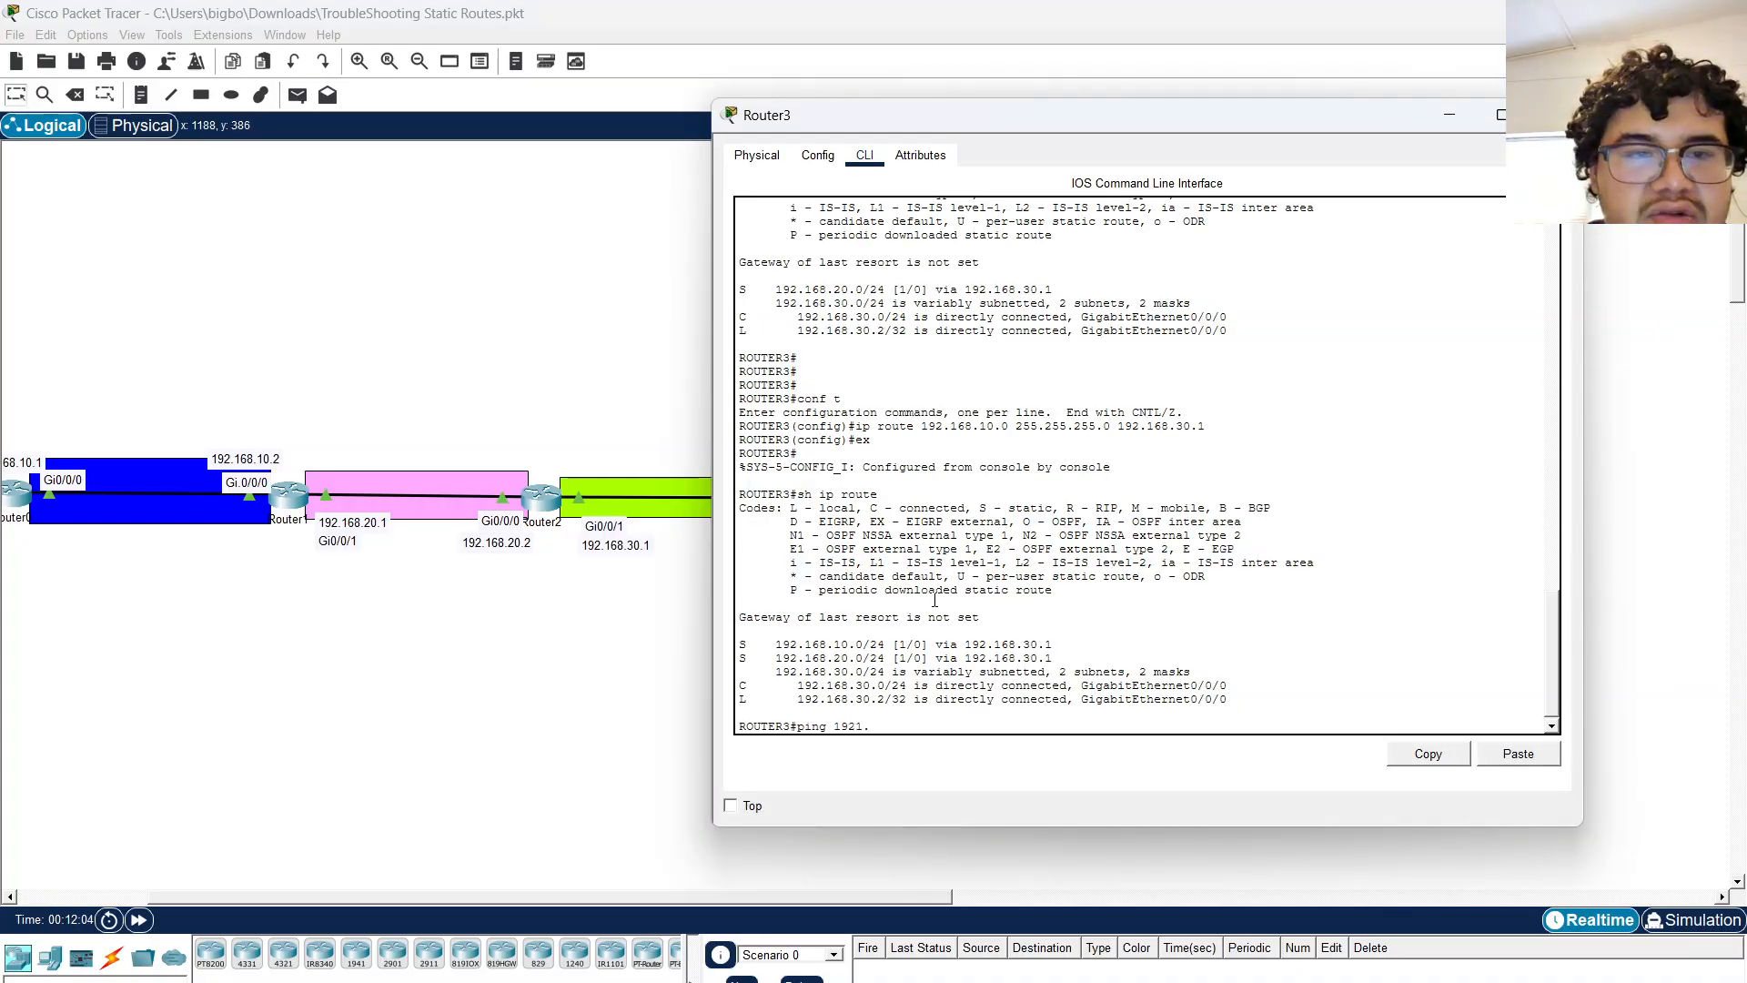
text(ping 192.168.10.1)
key(Return)
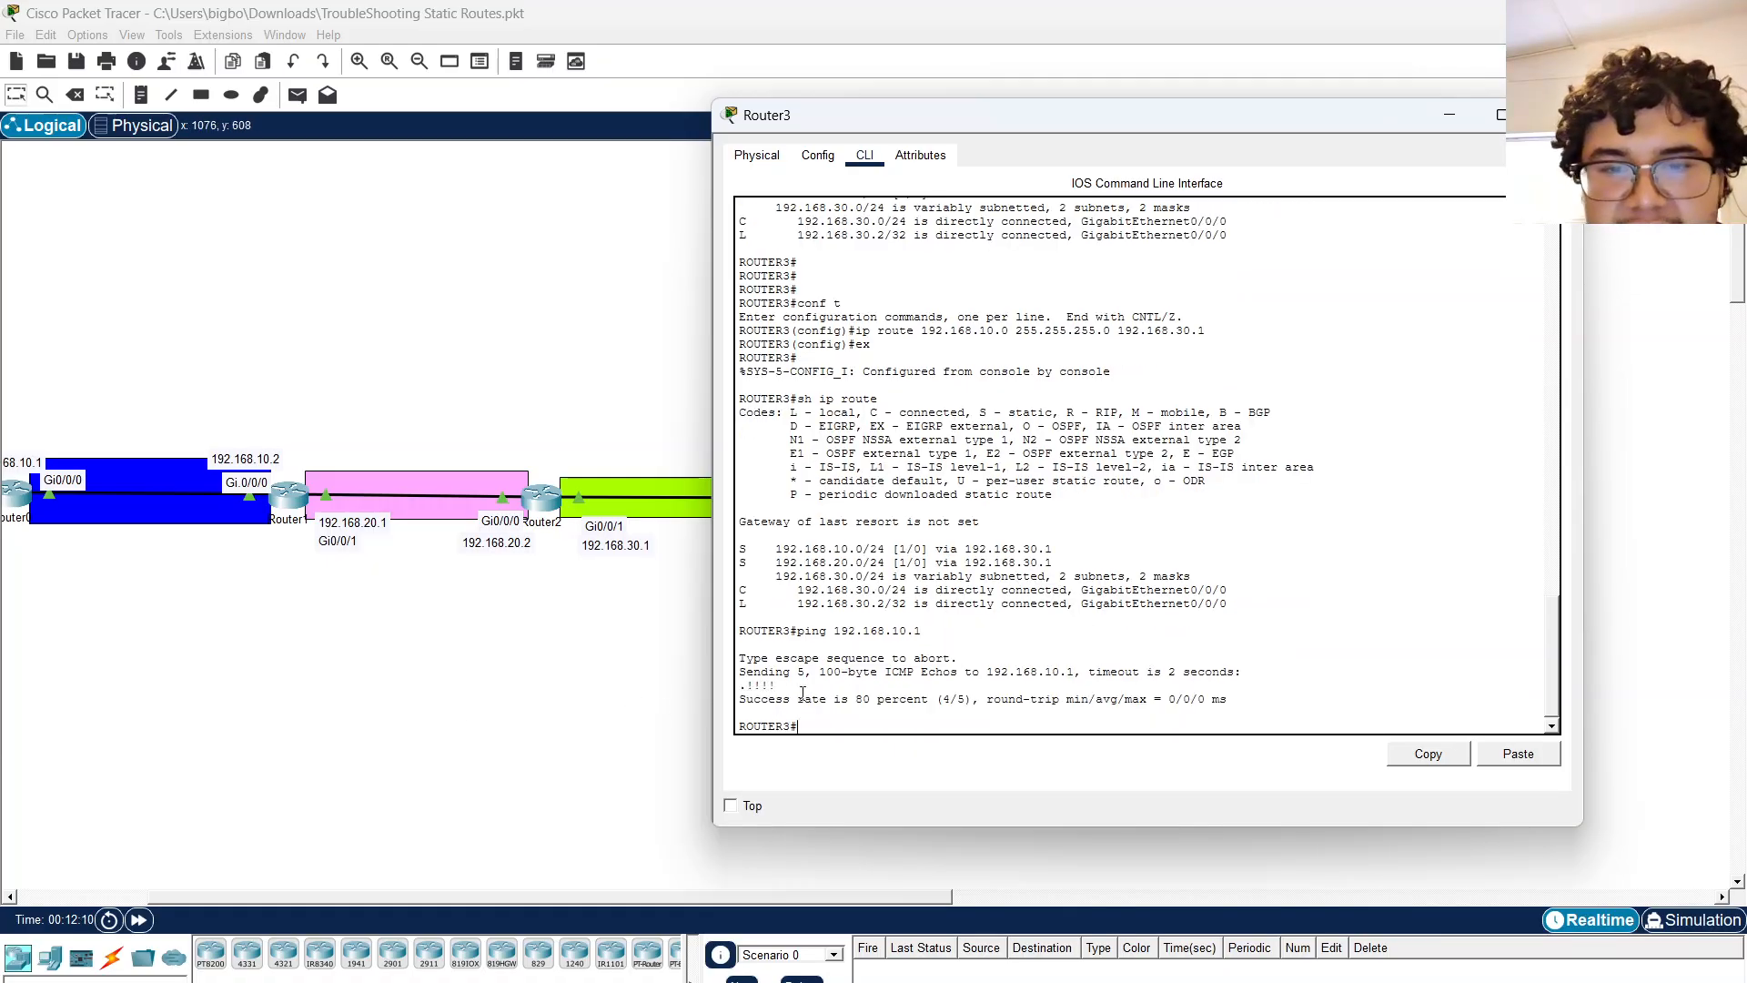
key(Up)
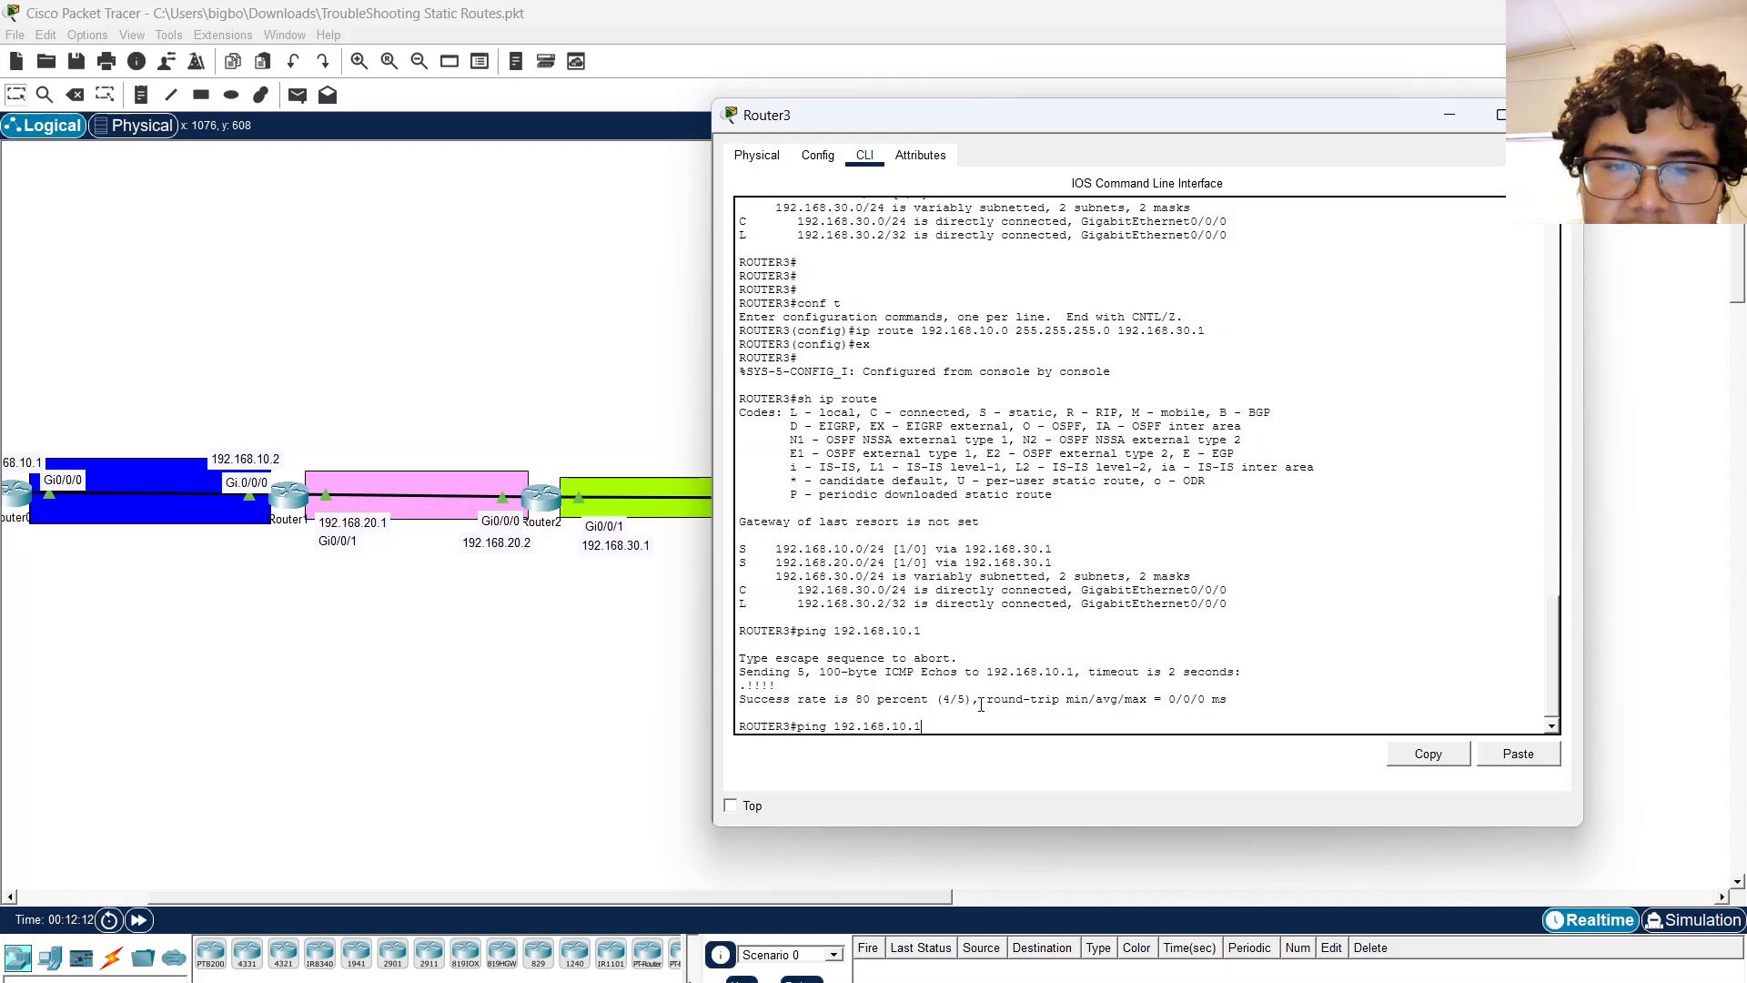
key(Return)
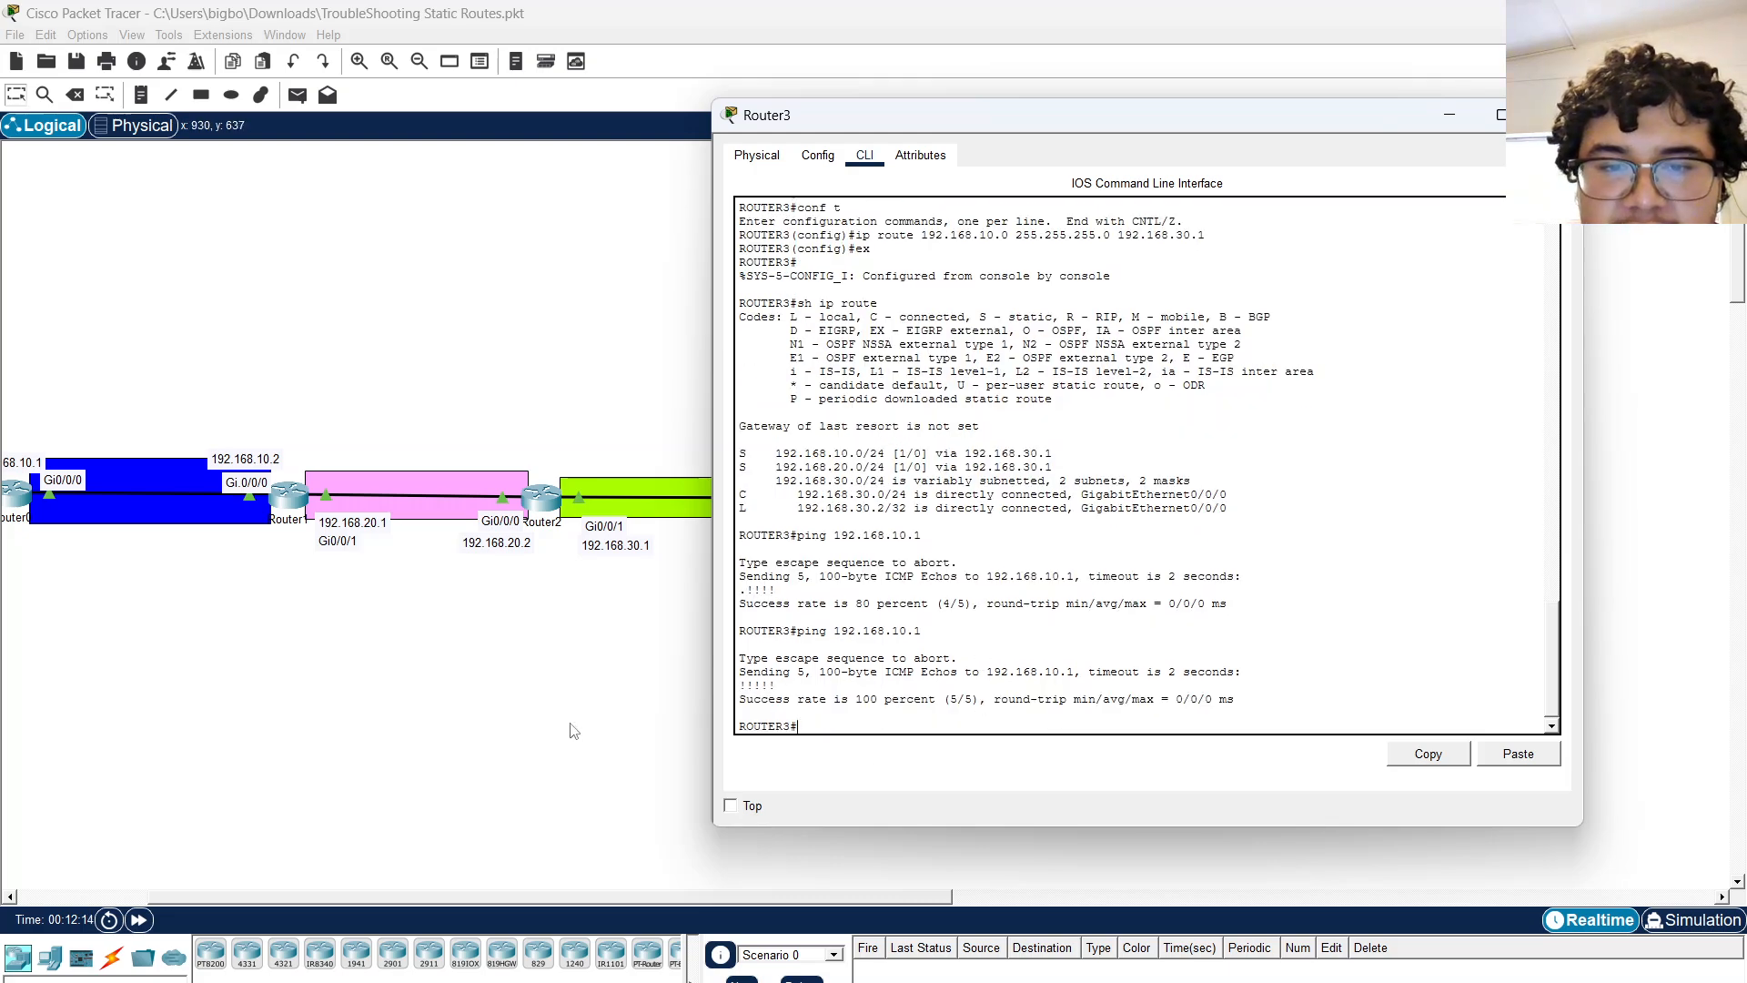
Close the router window and switch the workspace to Simulation mode.
click(567, 735)
scroll(569, 736, left, 2)
scroll(569, 737, right, 1)
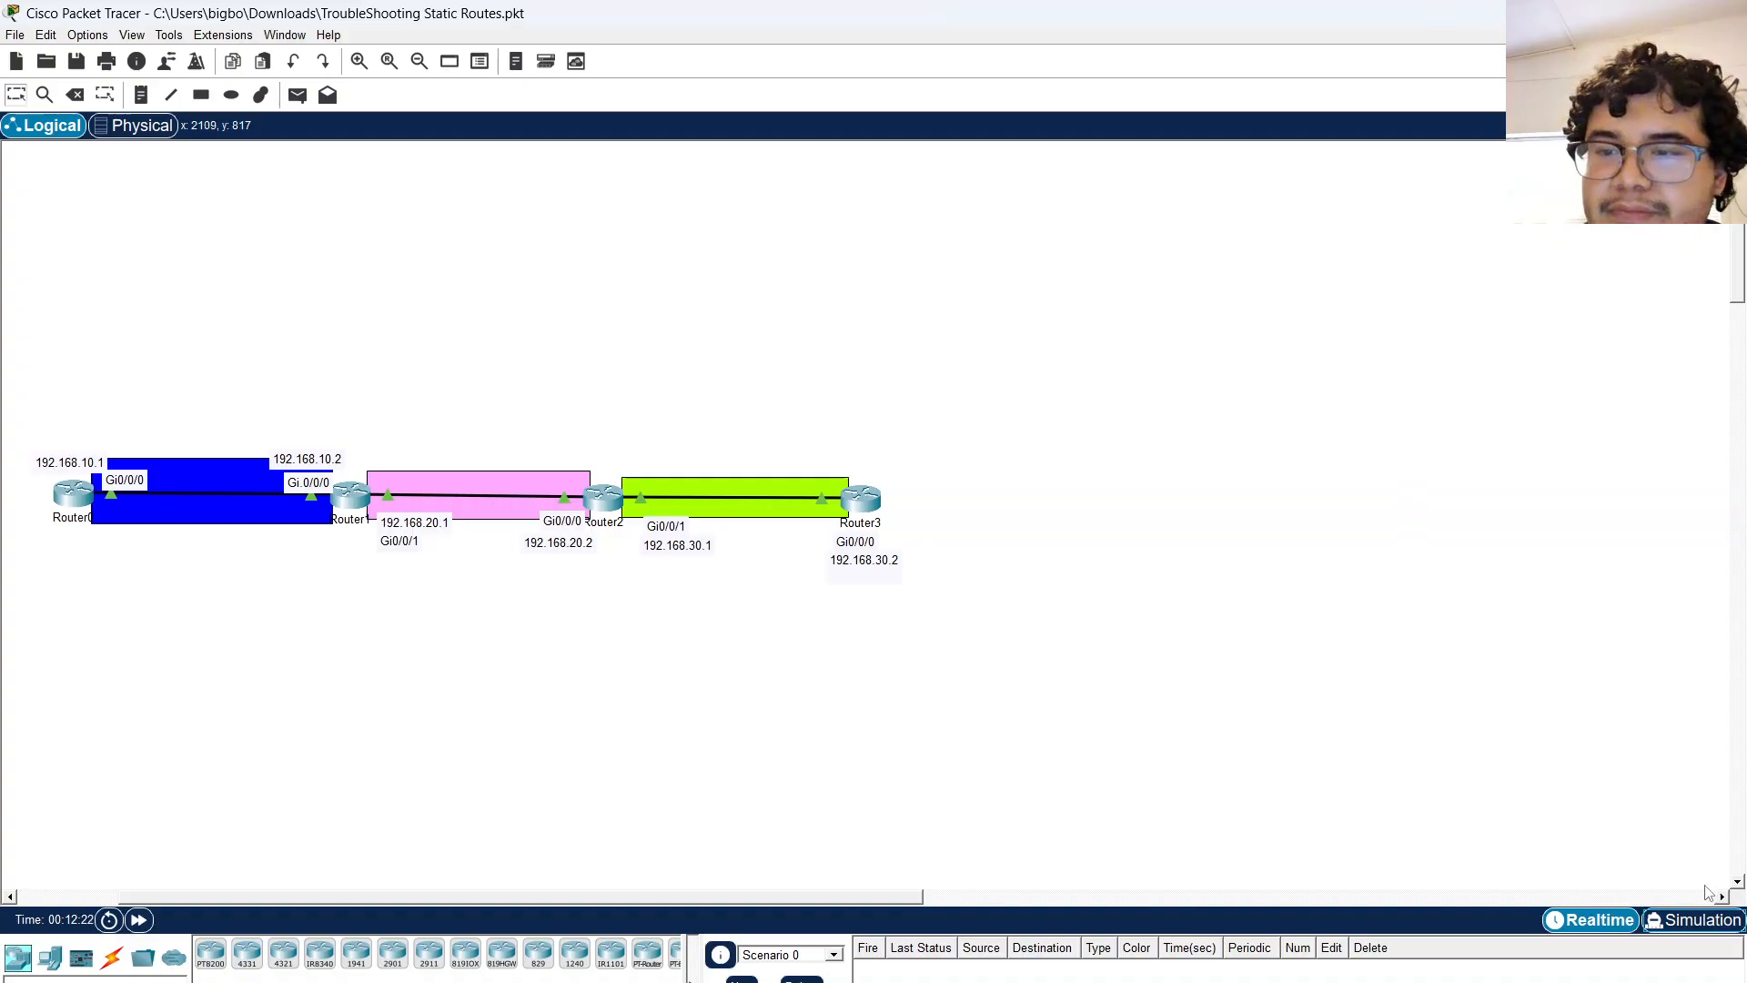
click(1692, 920)
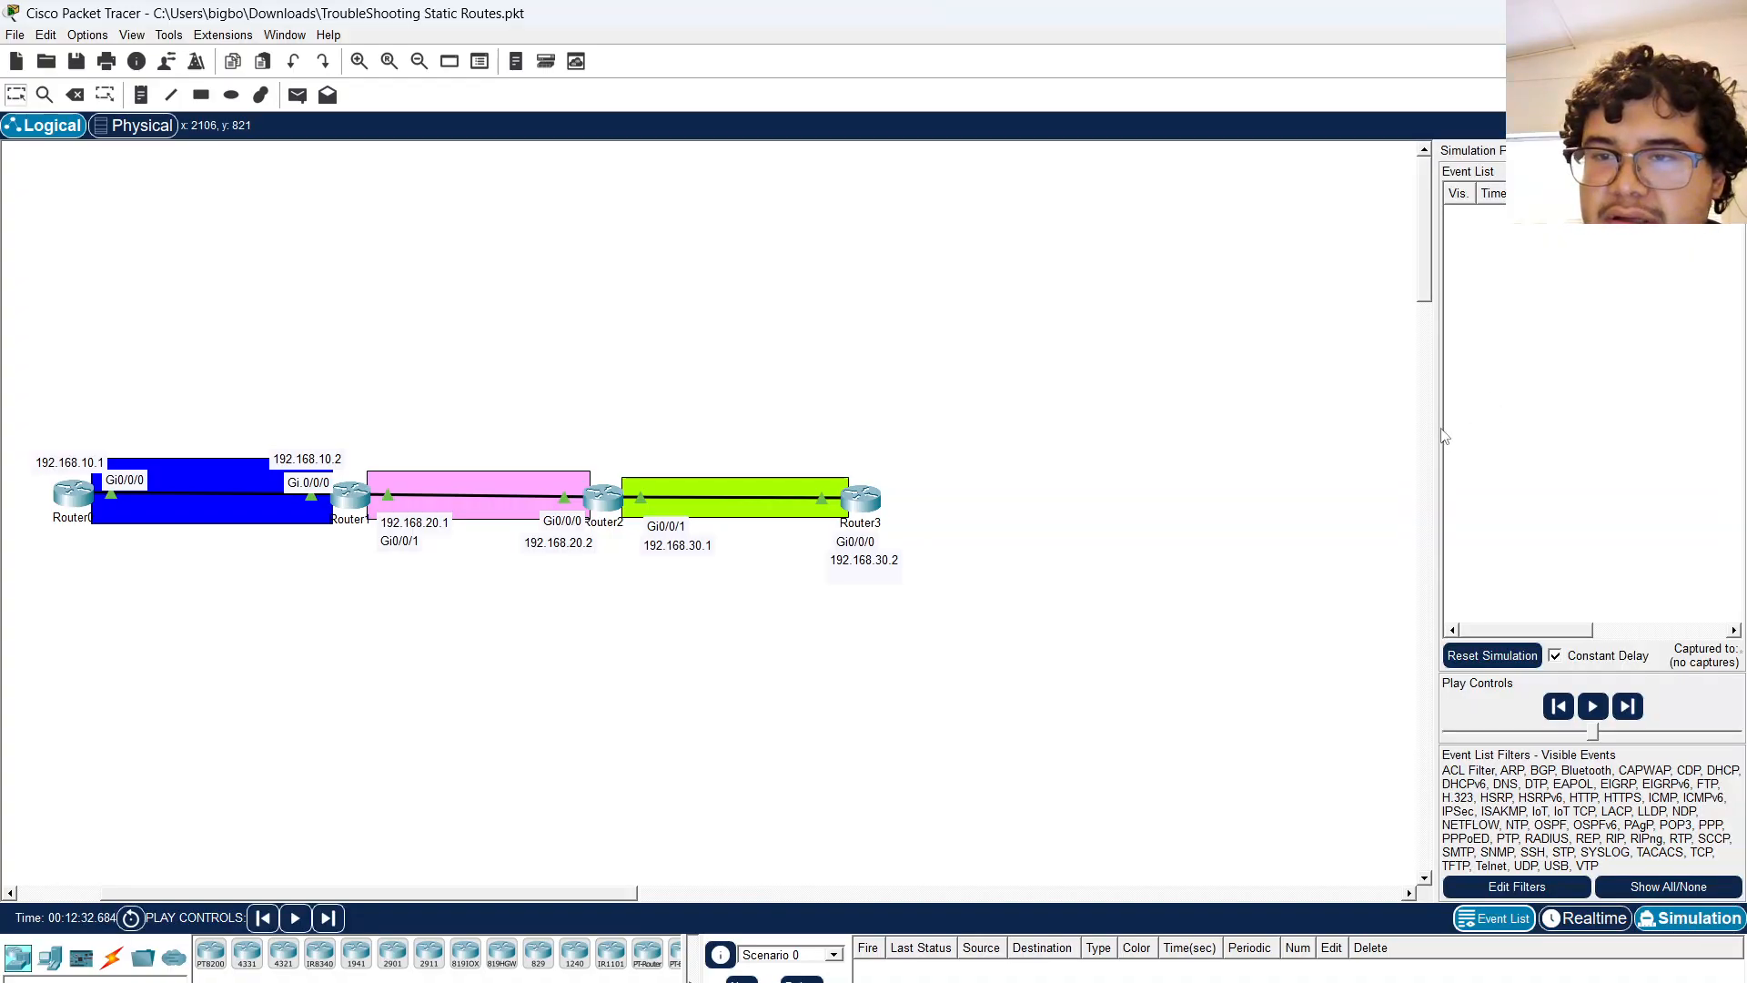
Widen the simulation panel and start playing the simulation.
drag(1440, 440, 944, 444)
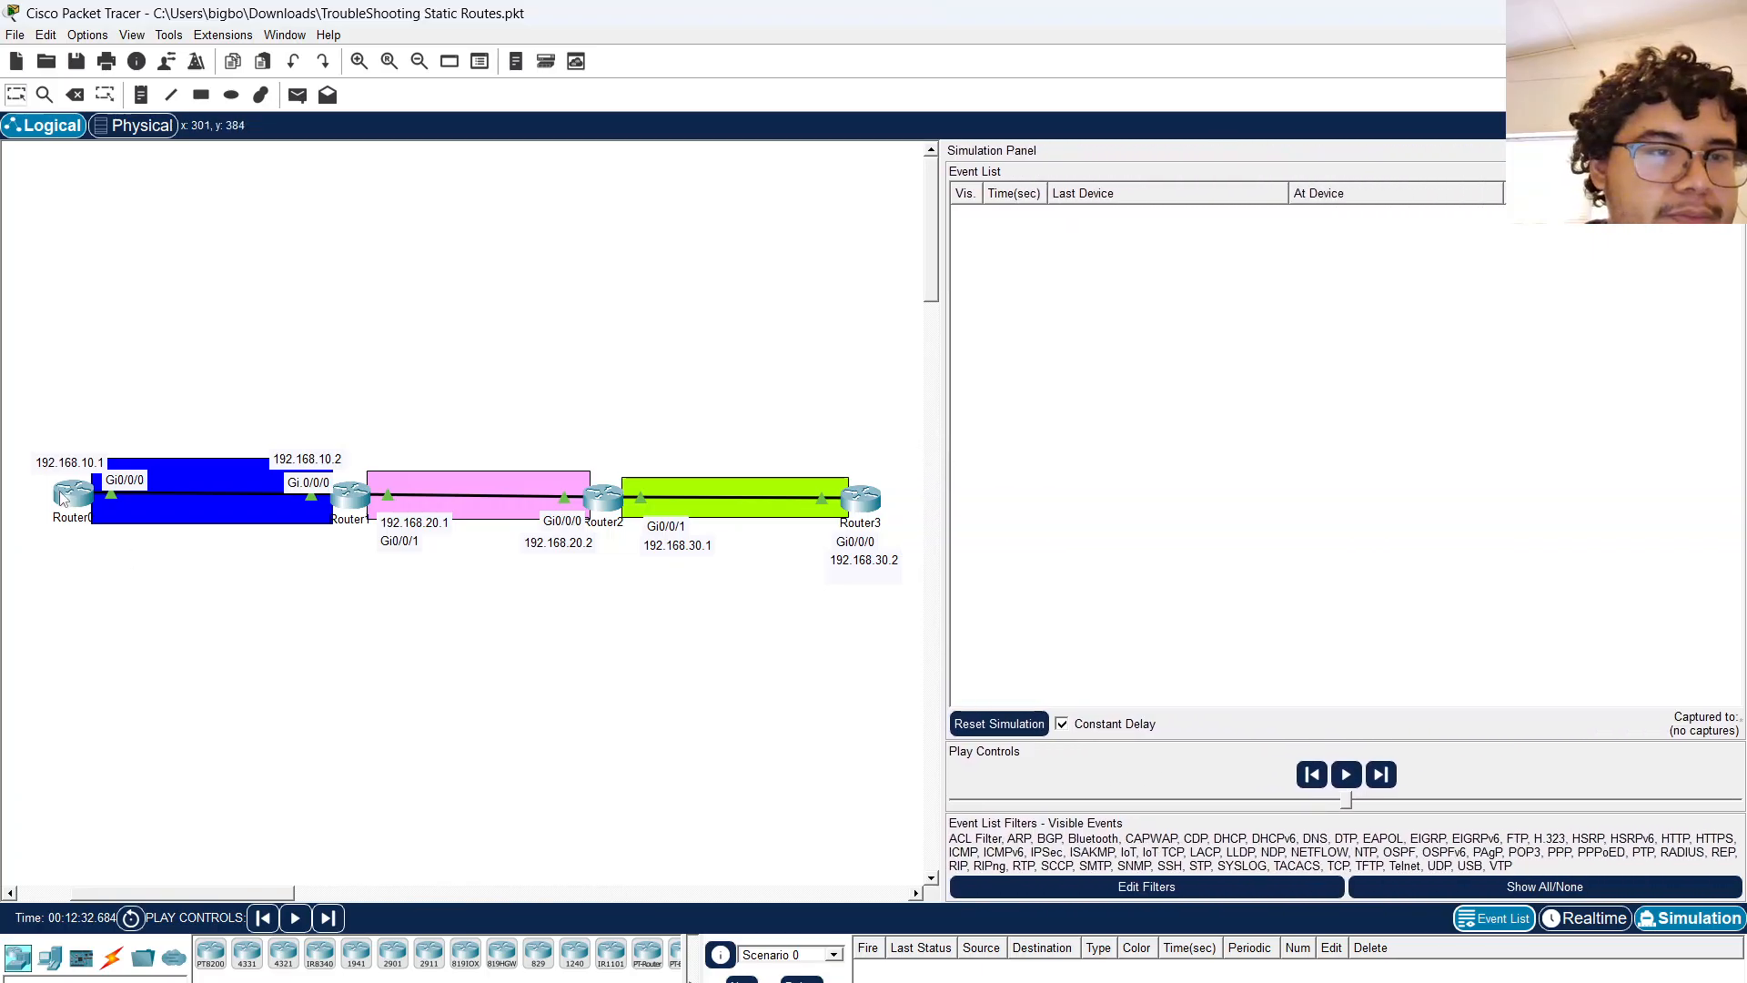
key(alt+p)
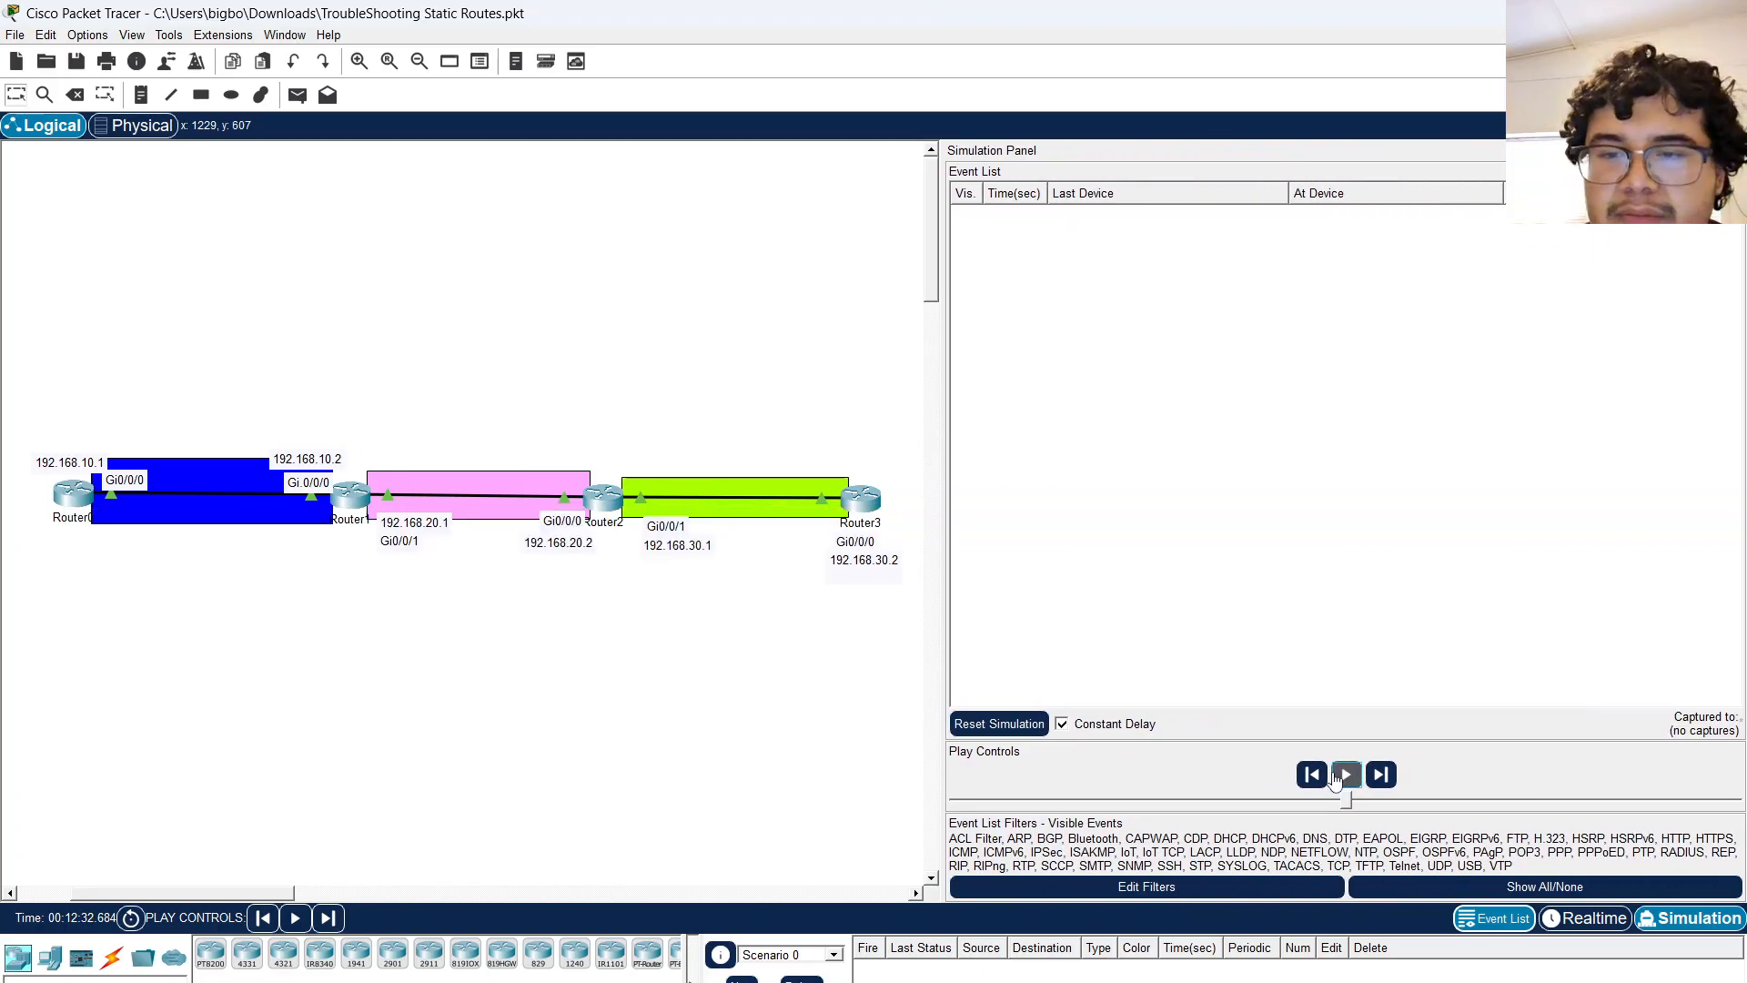
click(77, 494)
key(Up)
click(220, 719)
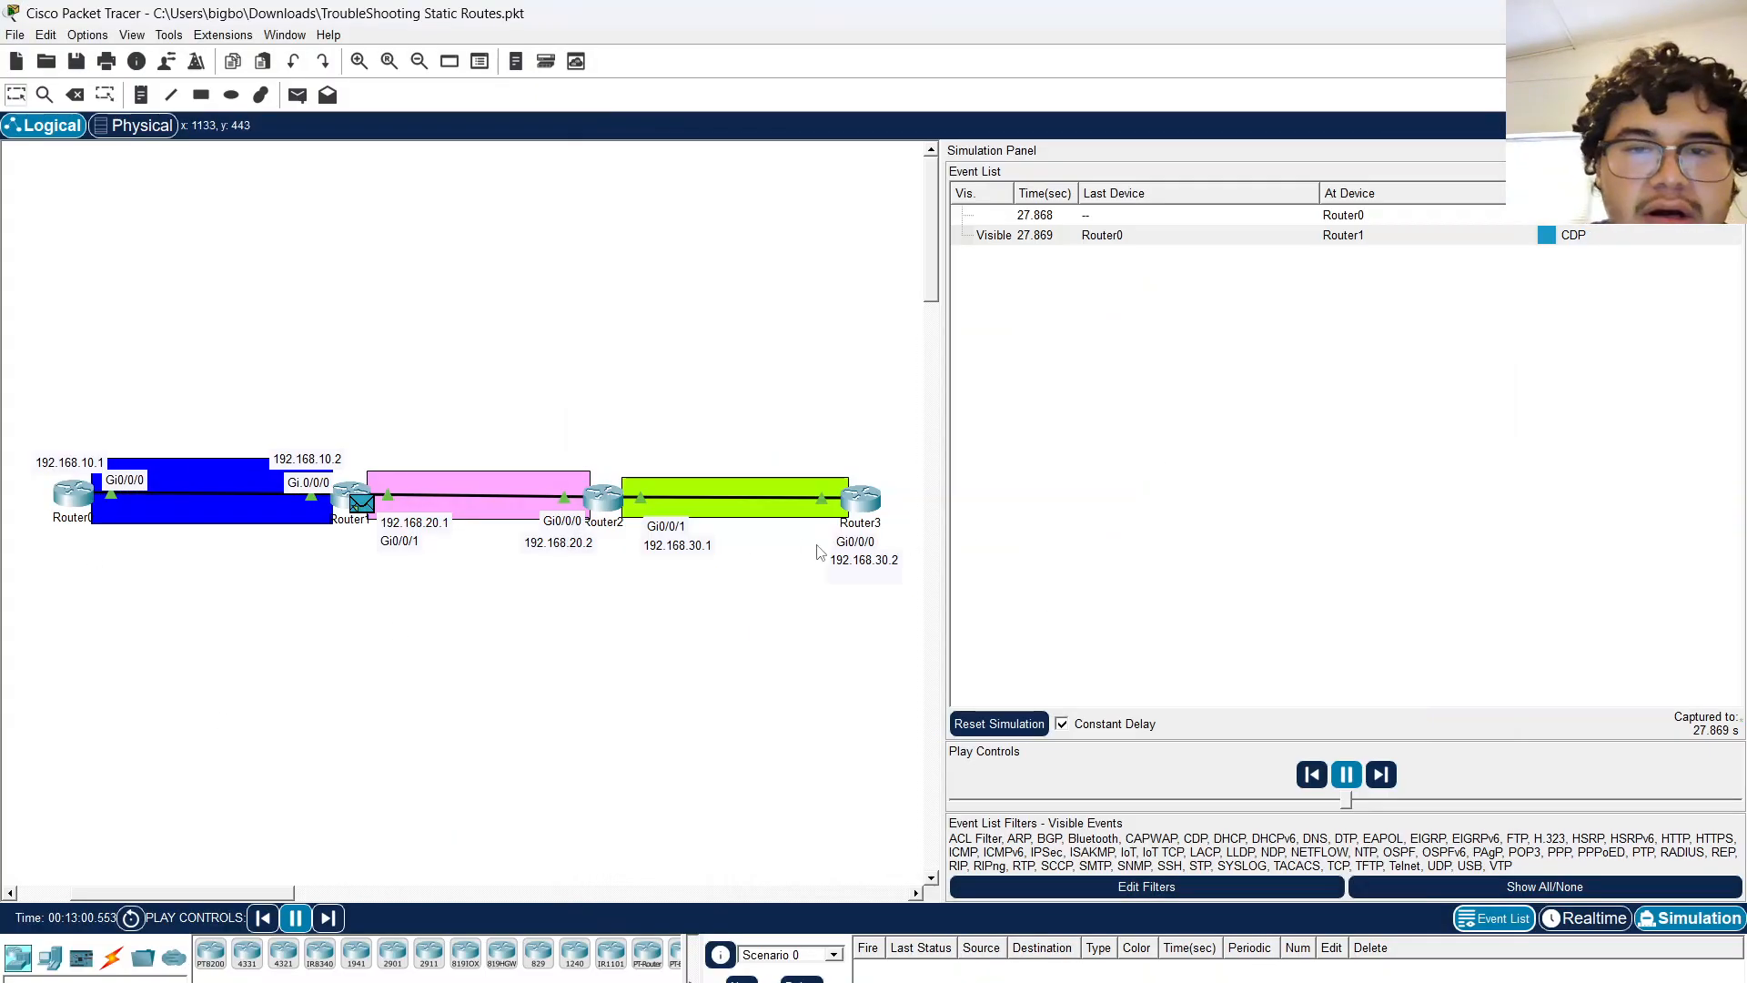
Repeat the ping to 192.168.10.1 from Router3's CLI and follow the ICMP packets in the simulation event list.
click(864, 506)
key(Up)
key(Return)
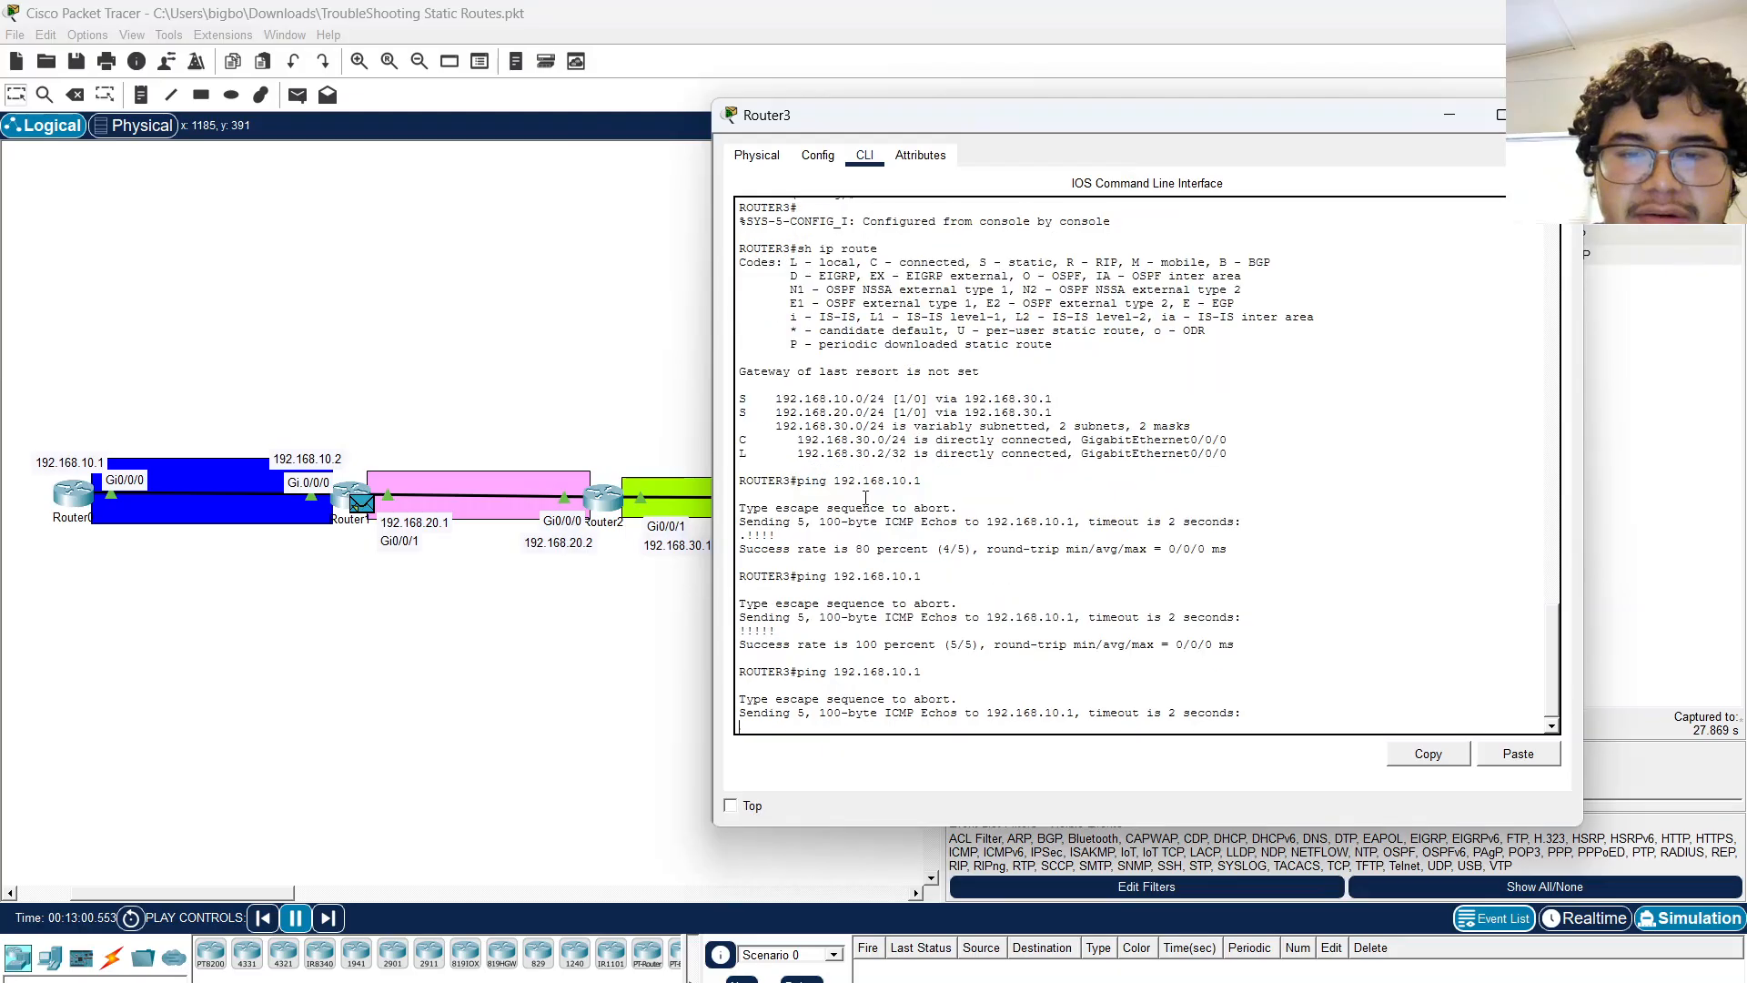
click(617, 655)
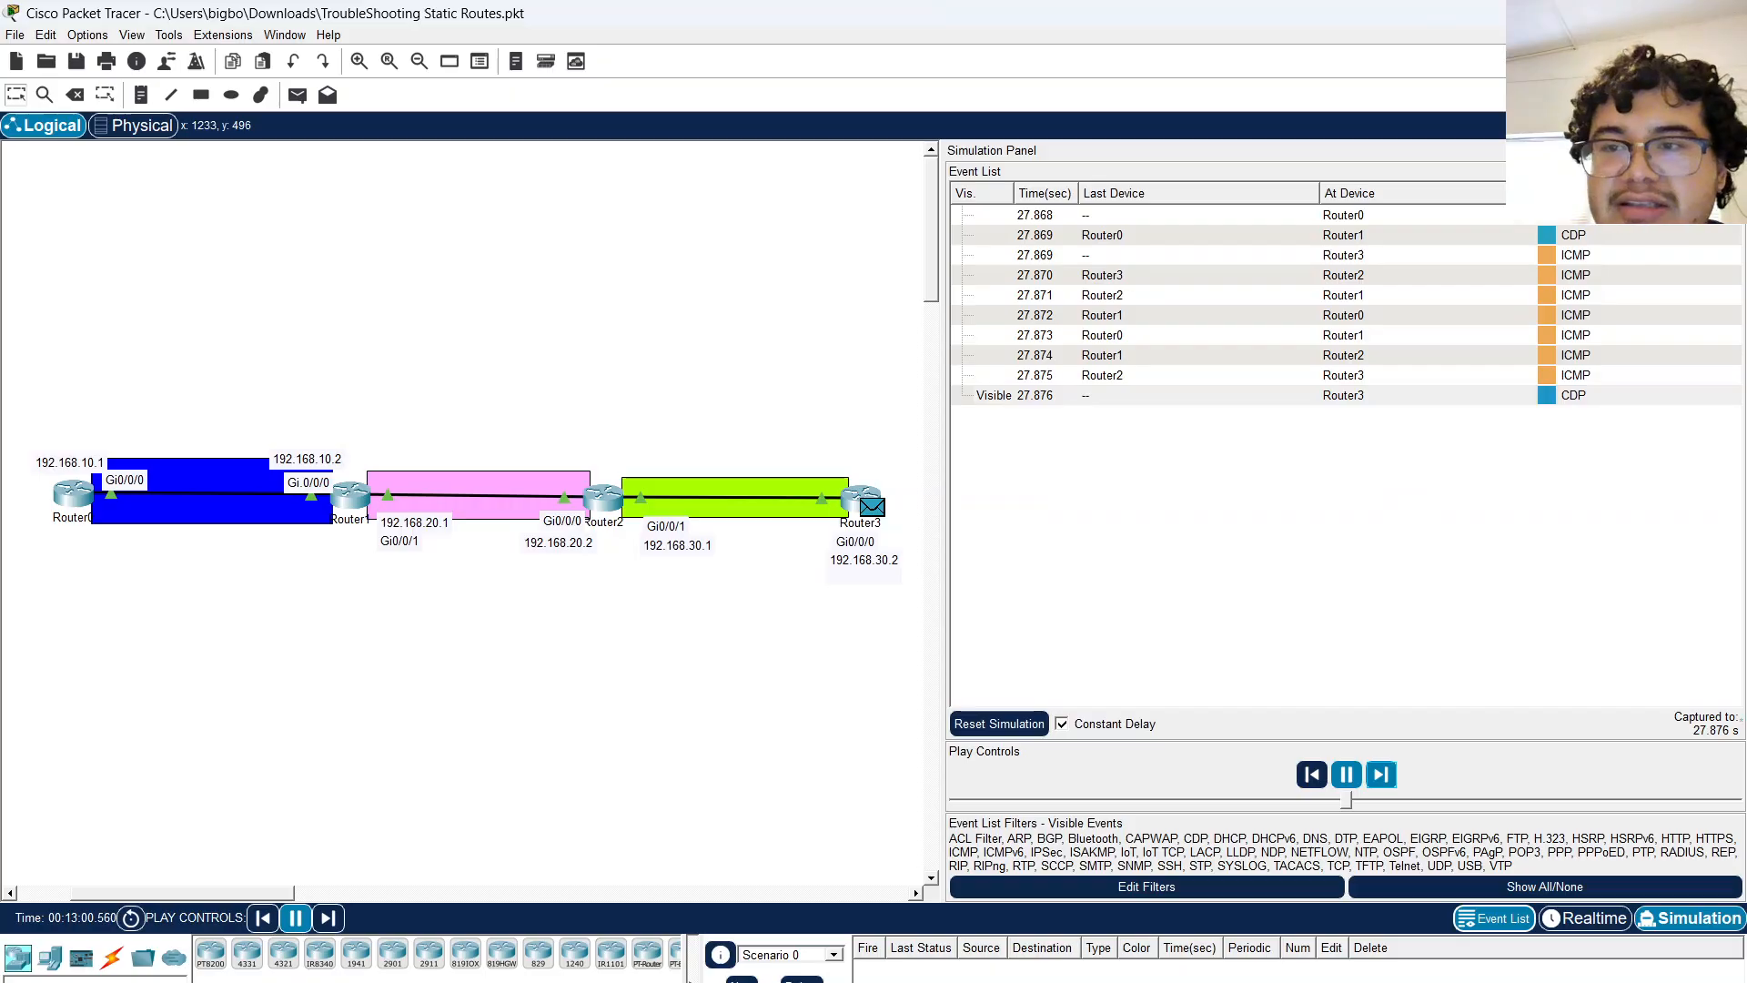
click(1736, 150)
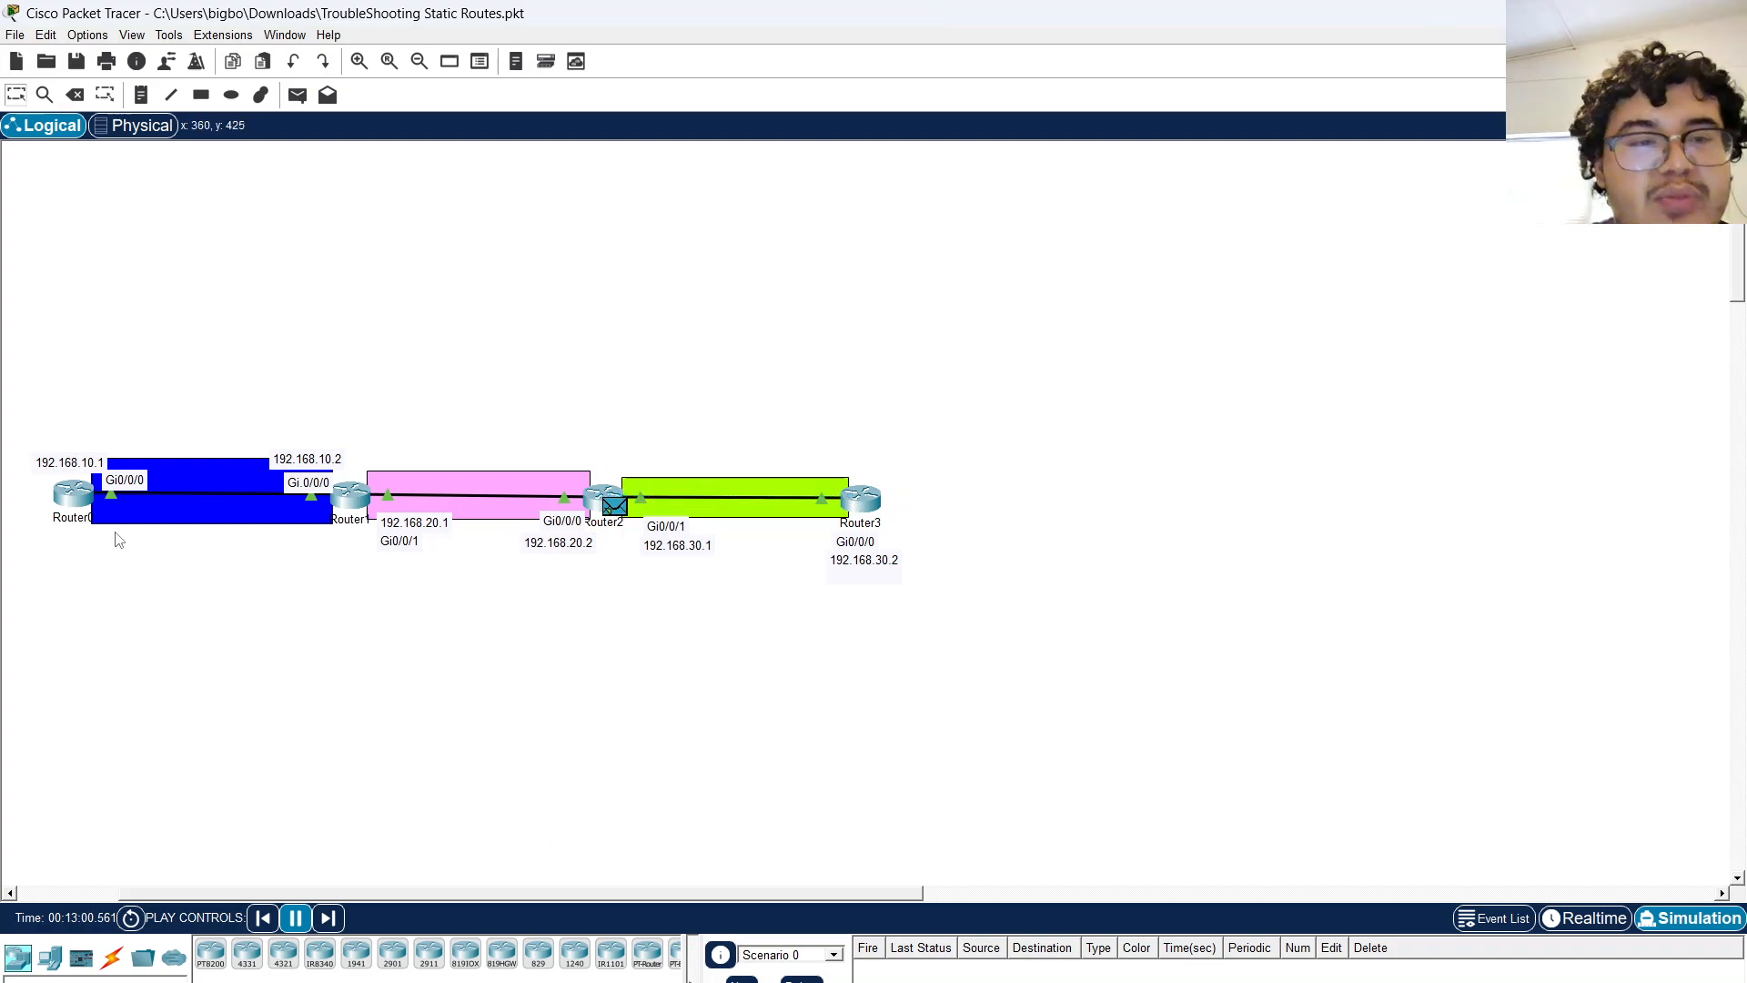
mouse_move(1202, 981)
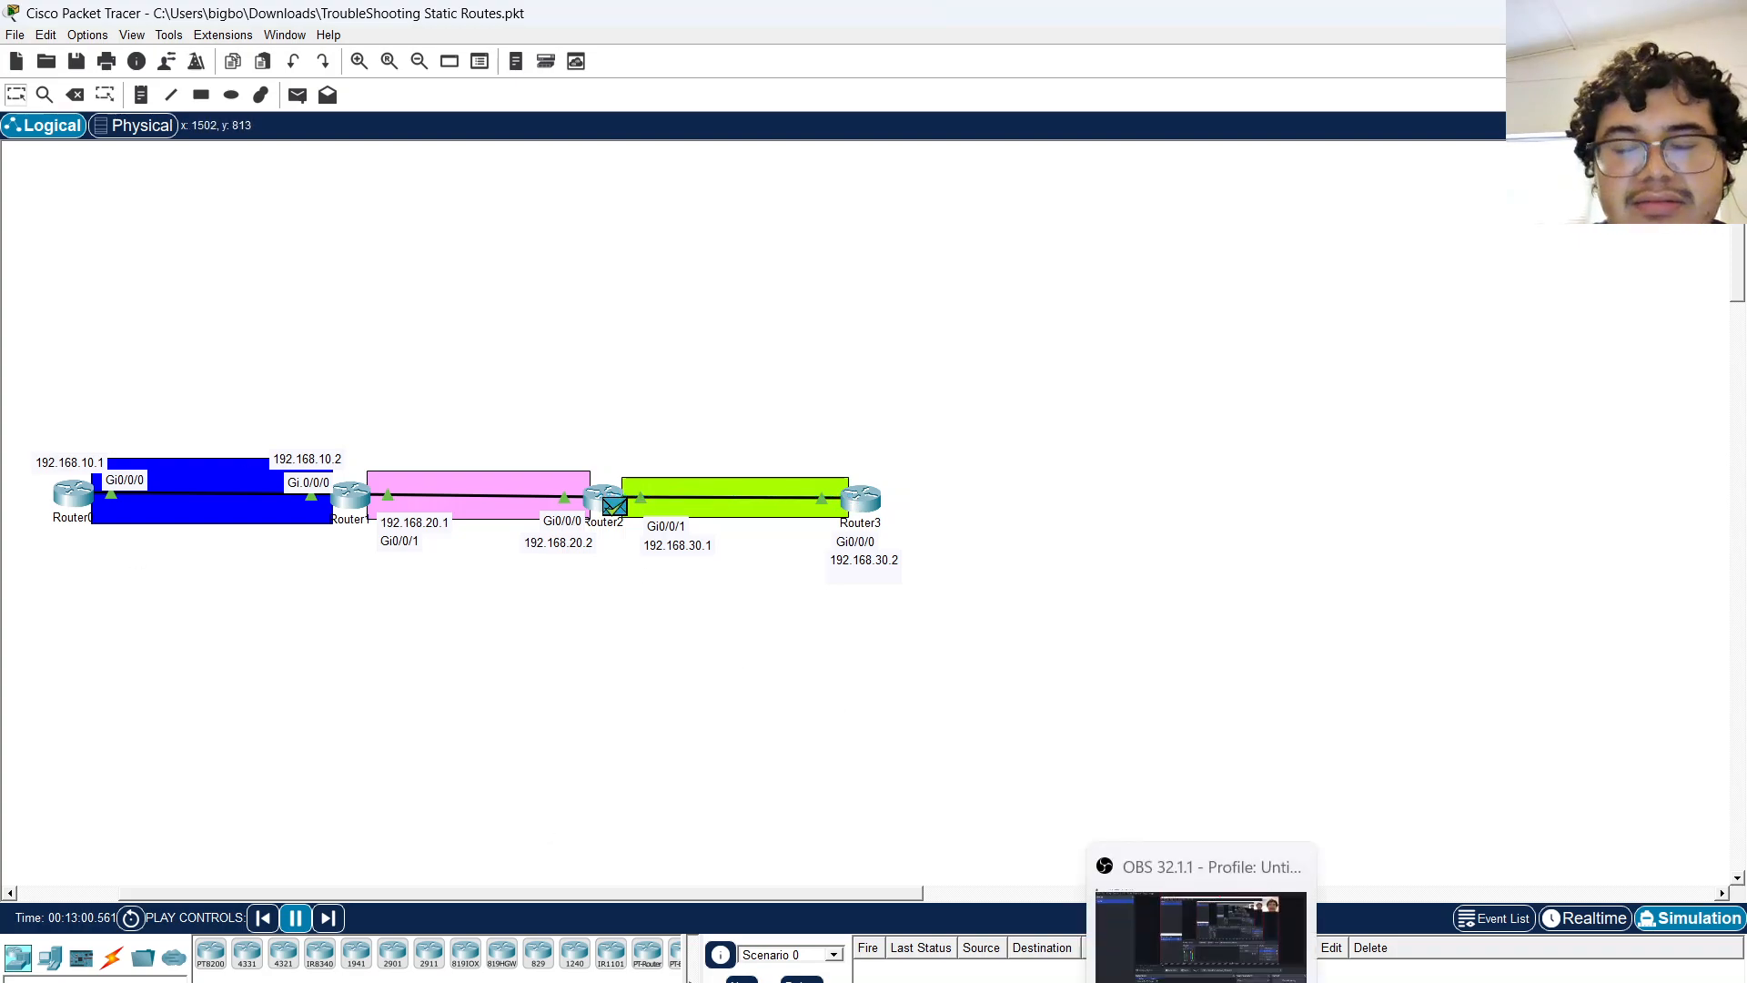
click(1201, 938)
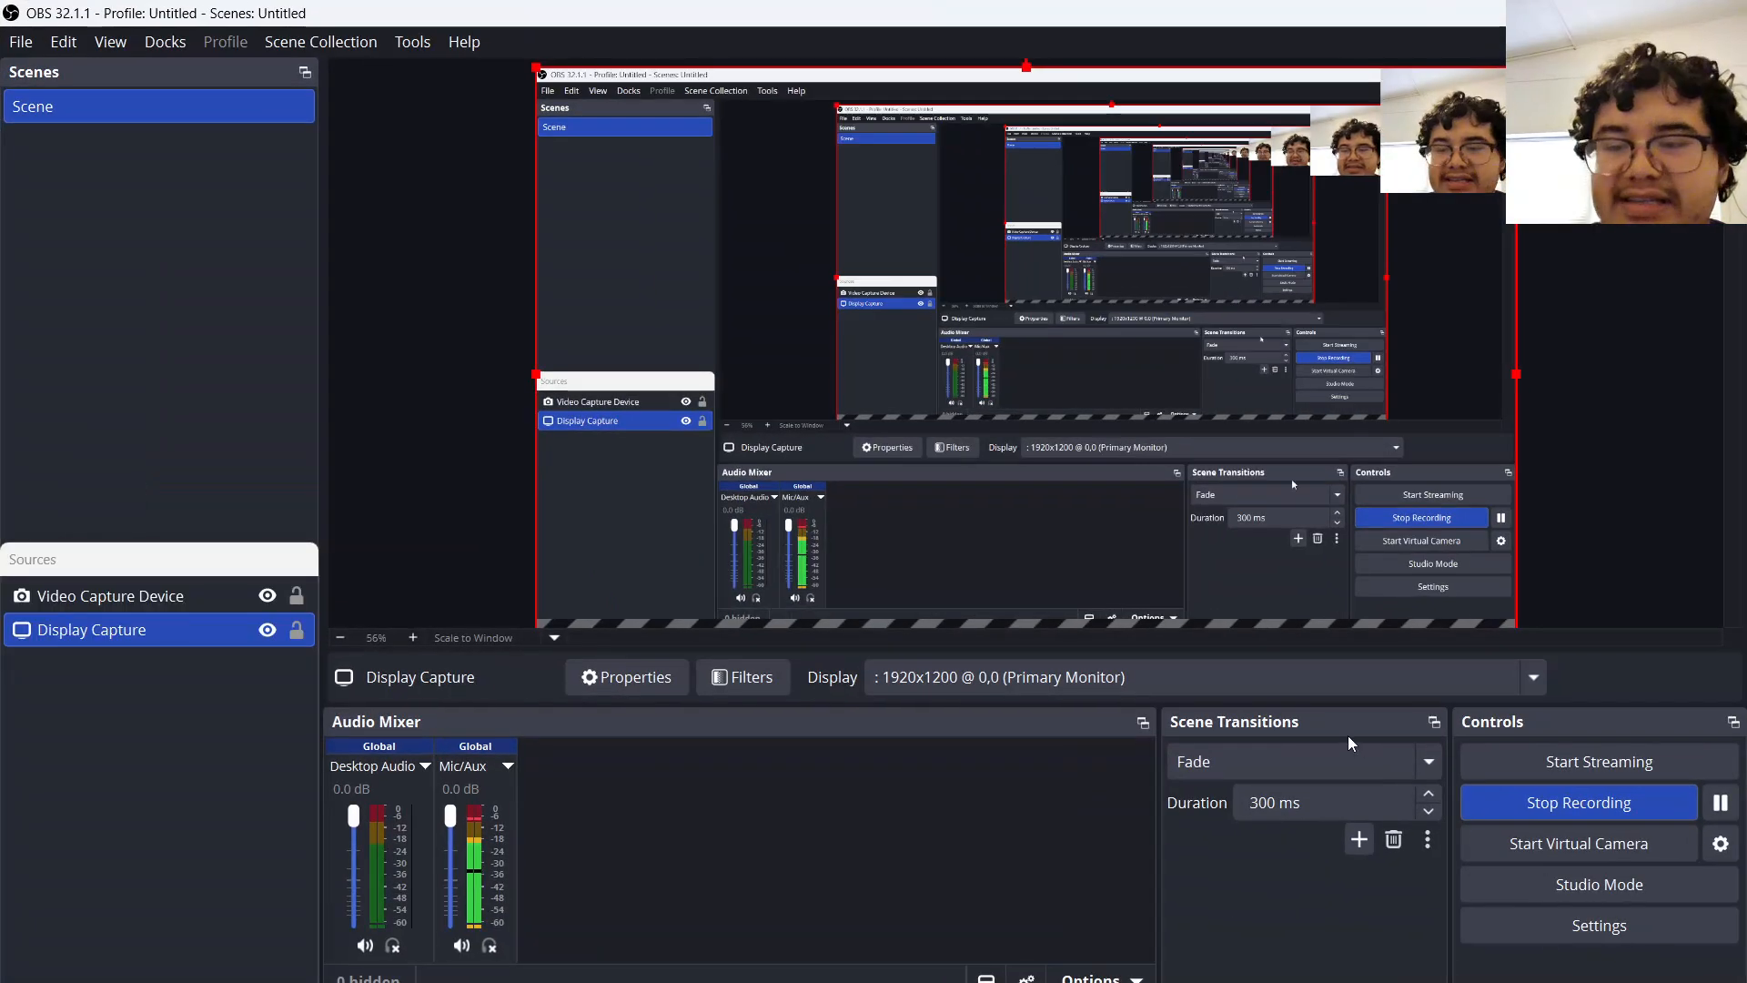